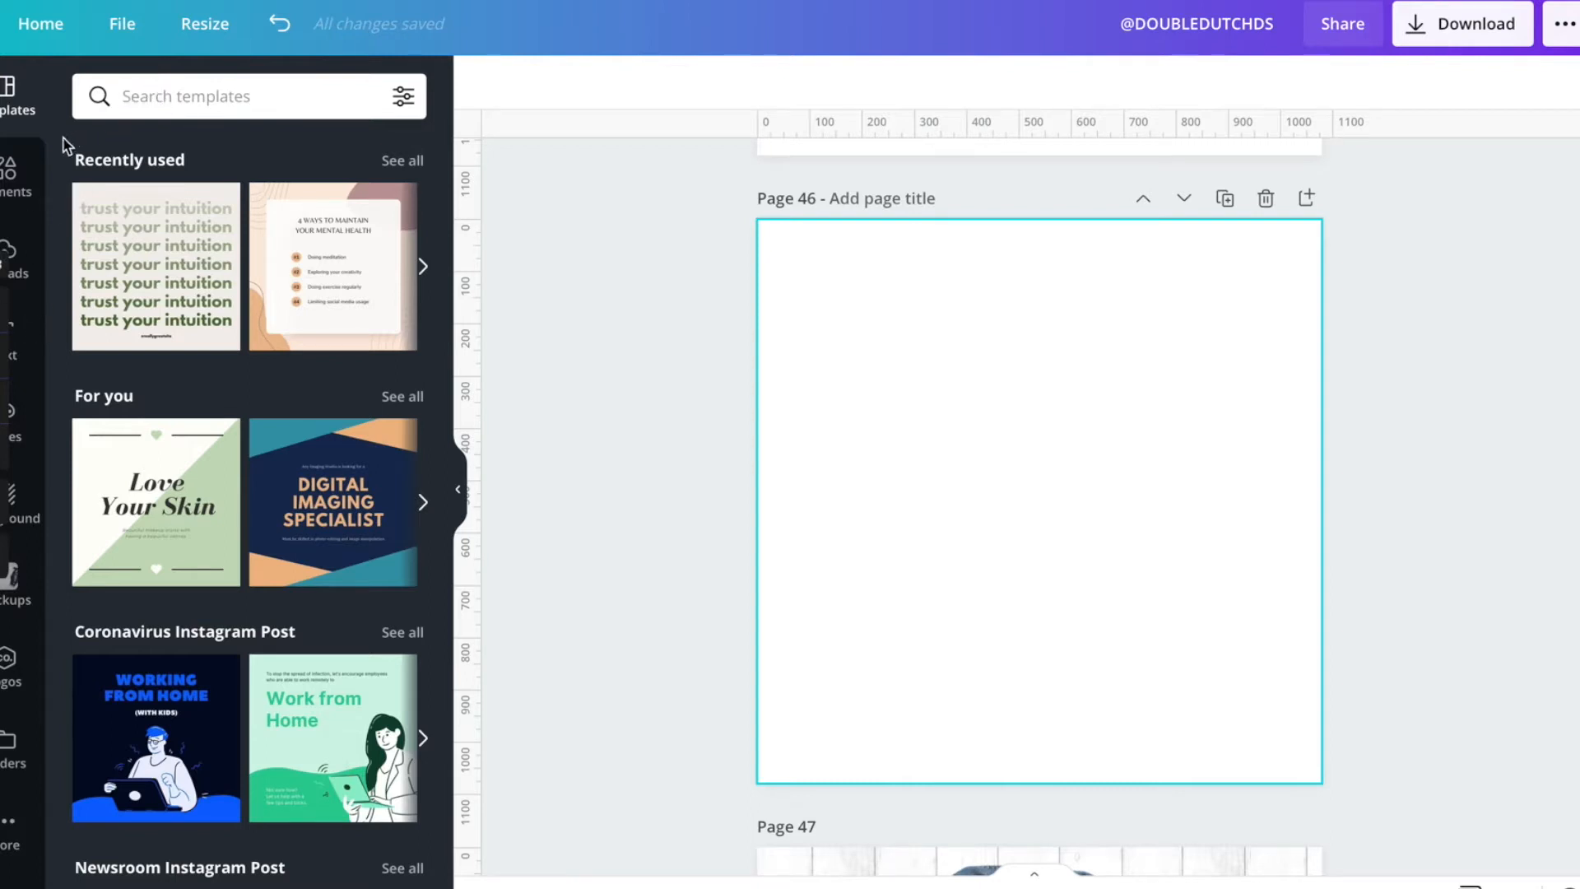
# Step: Search the elements library for "SQUARE"
pyautogui.click(7, 189)
pyautogui.click(234, 96)
pyautogui.doubleClick(221, 97)
pyautogui.hotkey('ctrl', 'a')
pyautogui.write('SQUARE')
pyautogui.press('Return')
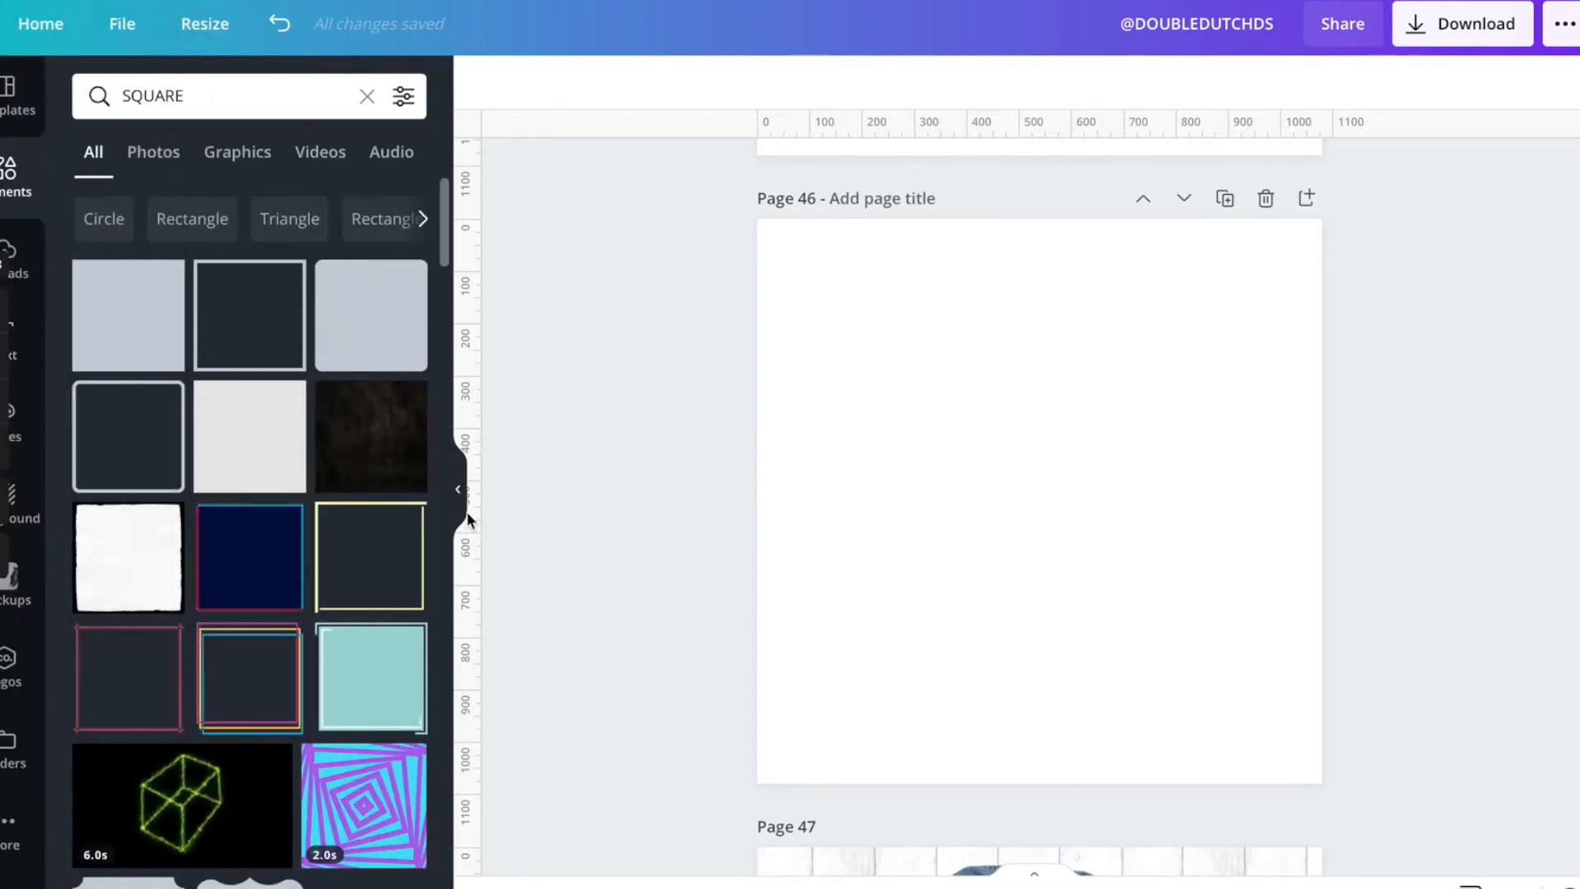
# Step: Add the thin-outlined square frame from the graphics results to the blank page 46
pyautogui.scroll(-1, 201, 179)
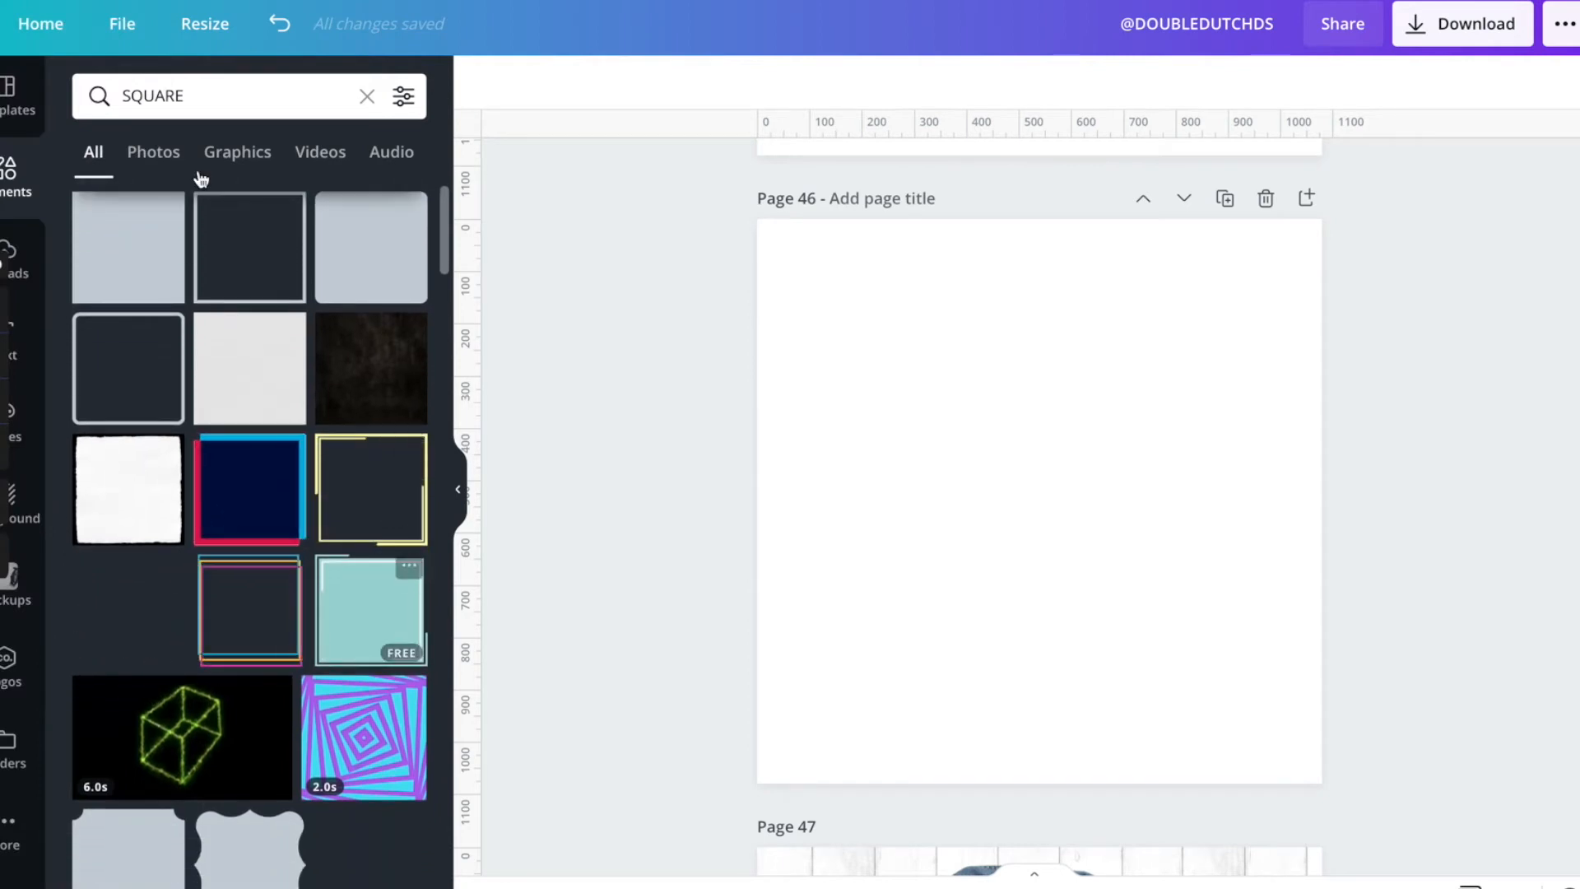
pyautogui.click(229, 152)
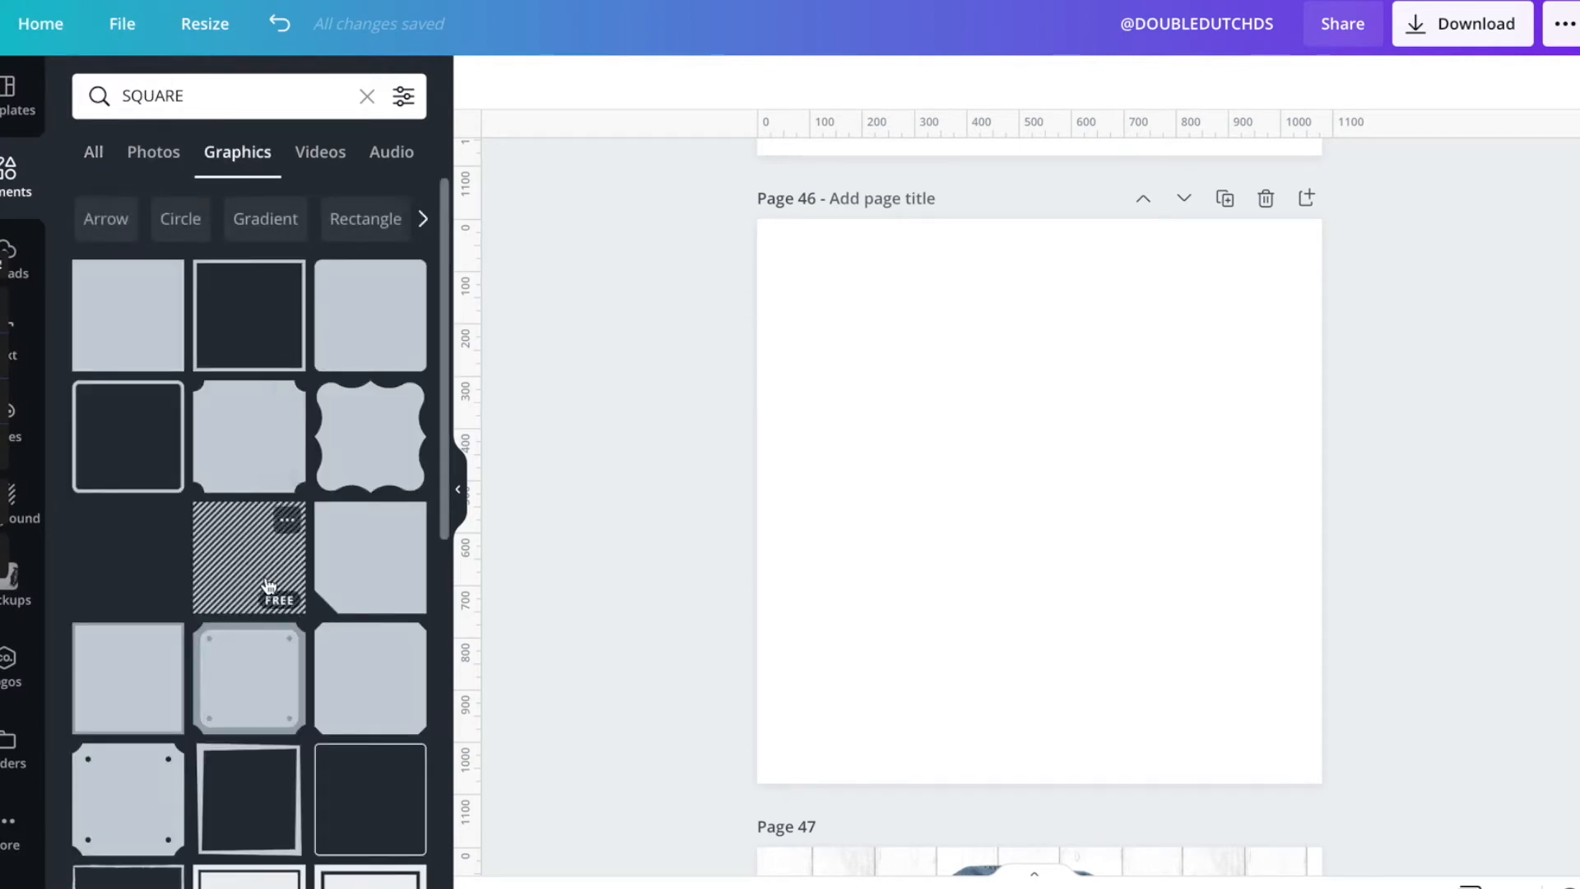
pyautogui.scroll(-7, 269, 637)
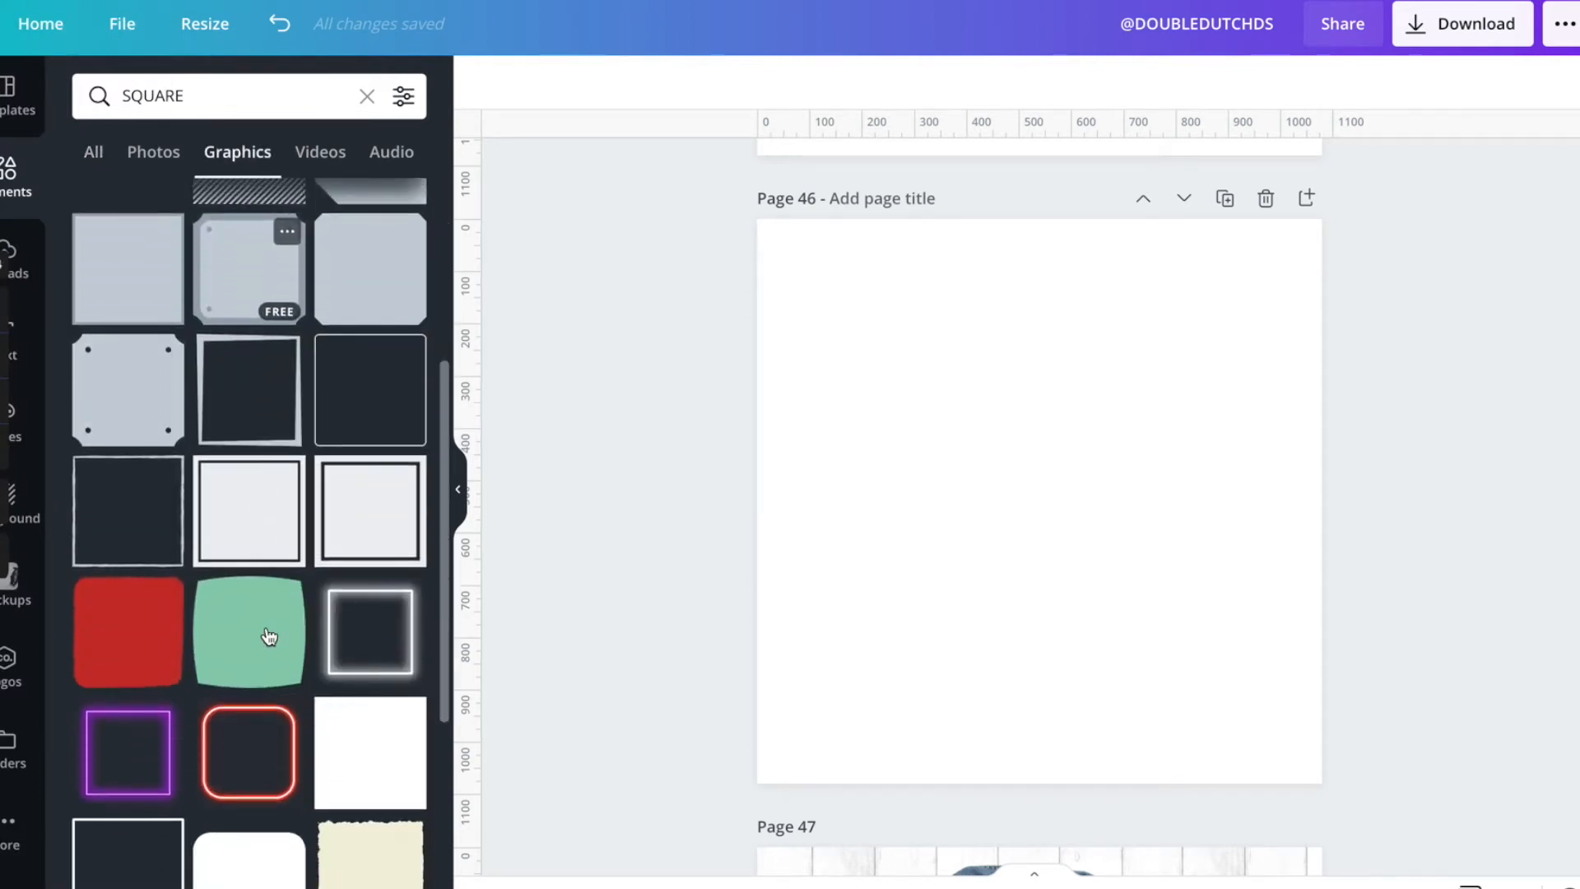
pyautogui.scroll(-2, 269, 636)
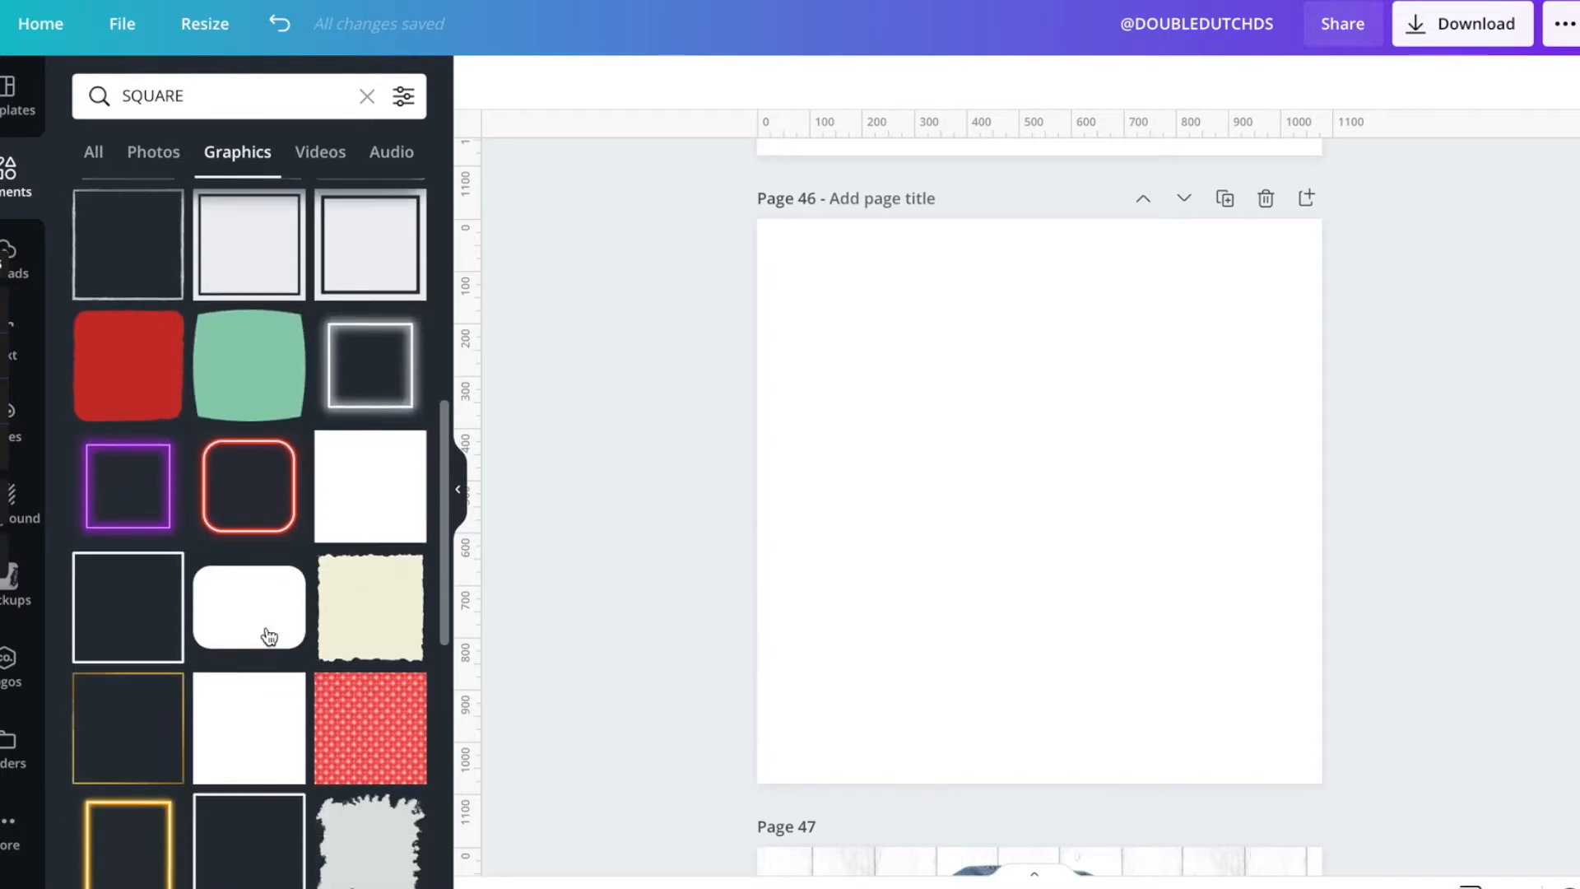
pyautogui.click(140, 621)
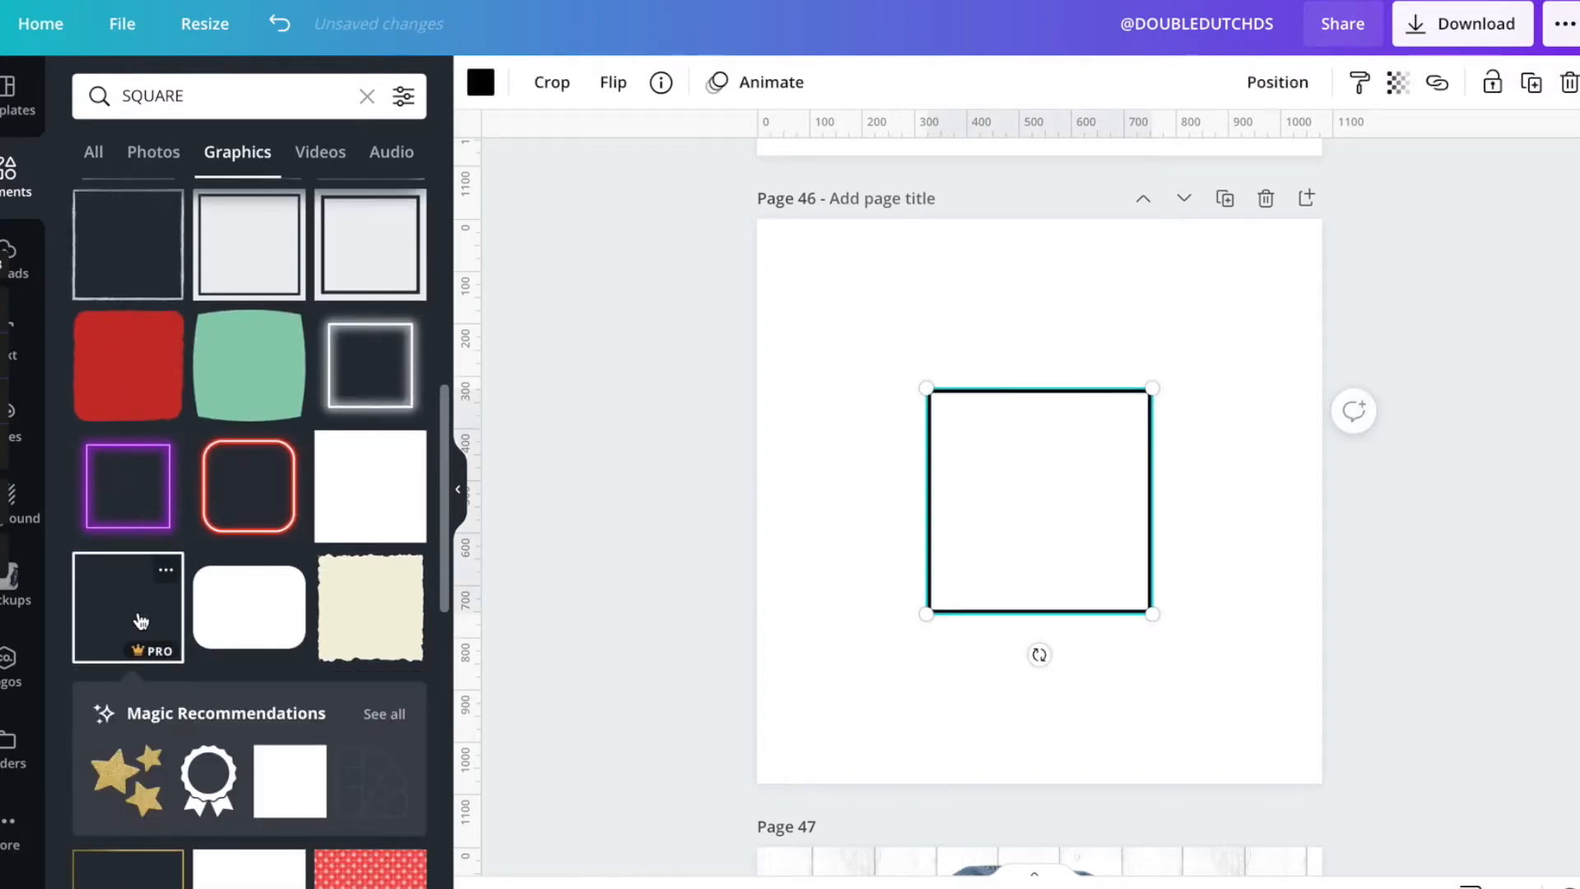
# Step: Enlarge the black square outline to just over half the page width and centre it on the page
pyautogui.click(946, 338)
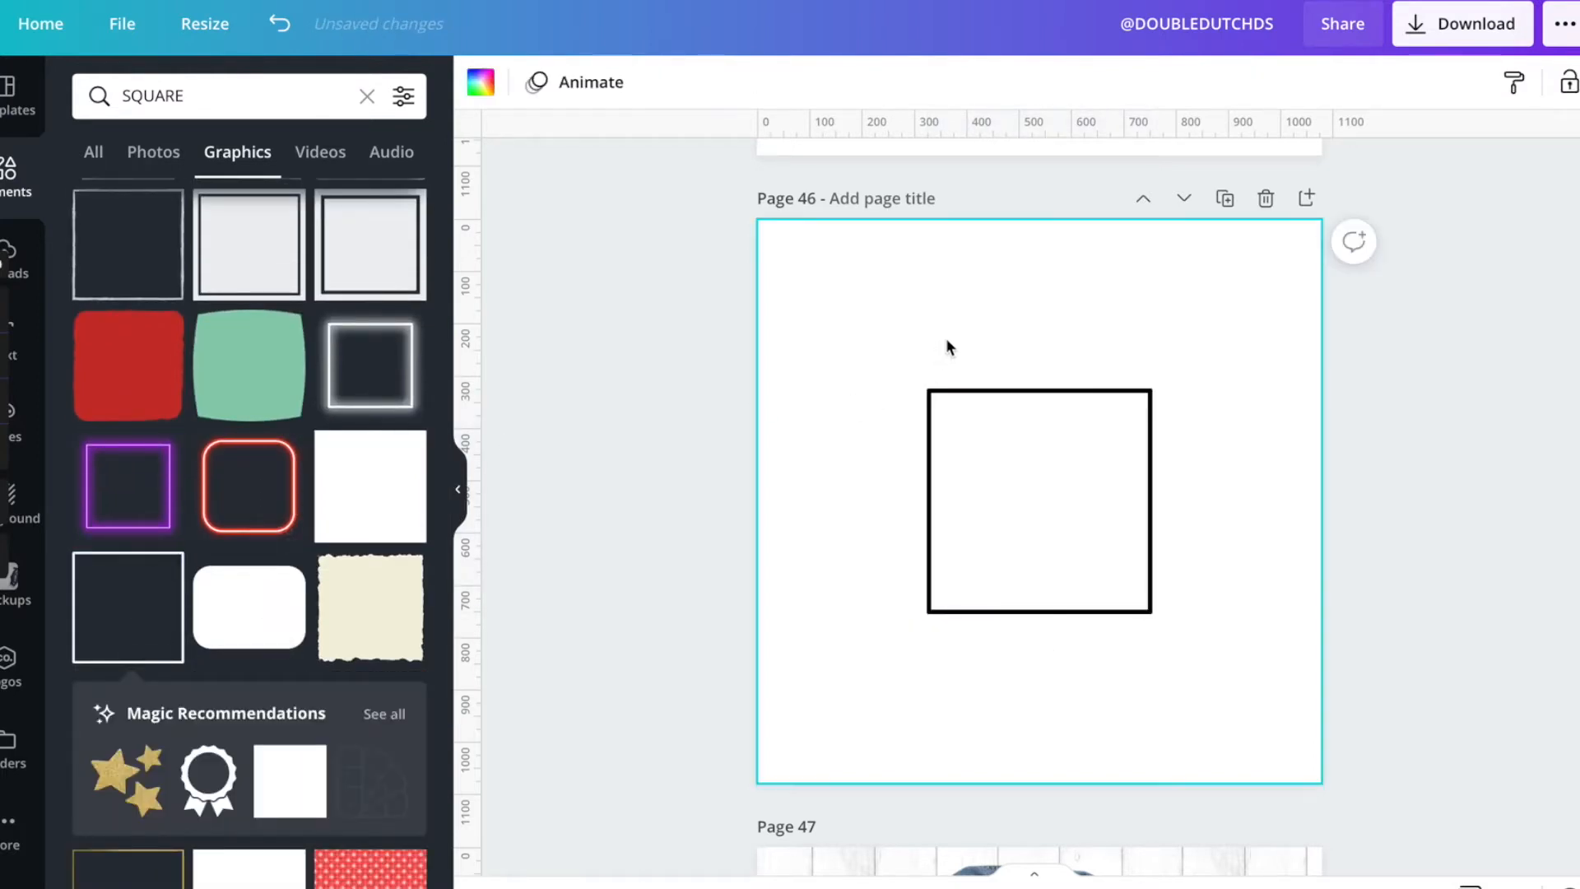
pyautogui.click(980, 466)
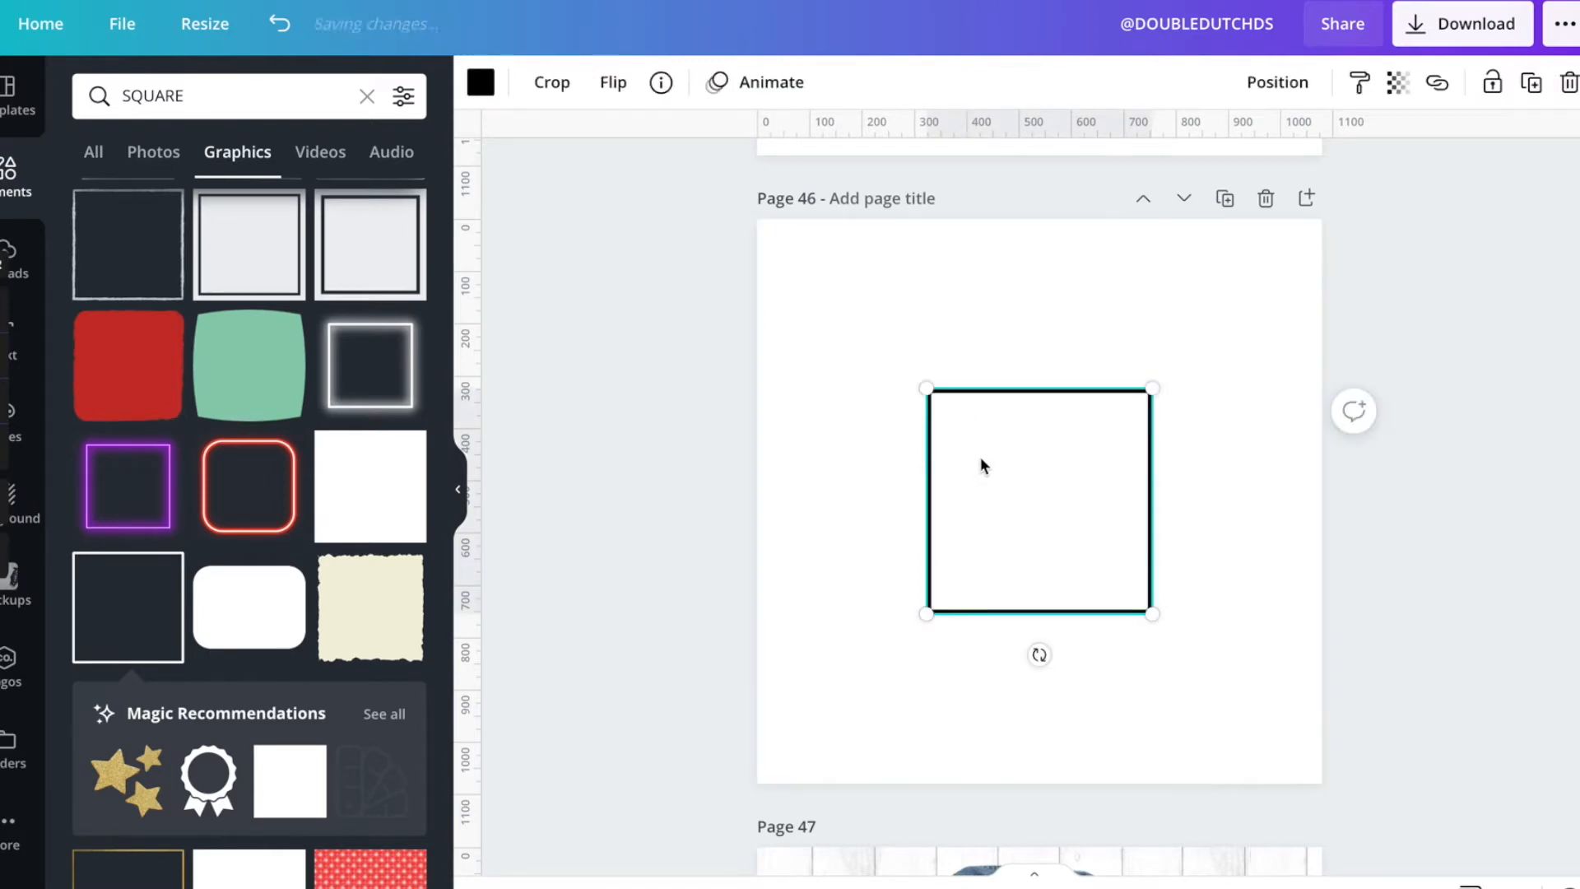
pyautogui.moveTo(1153, 388); pyautogui.dragTo(1237, 311)
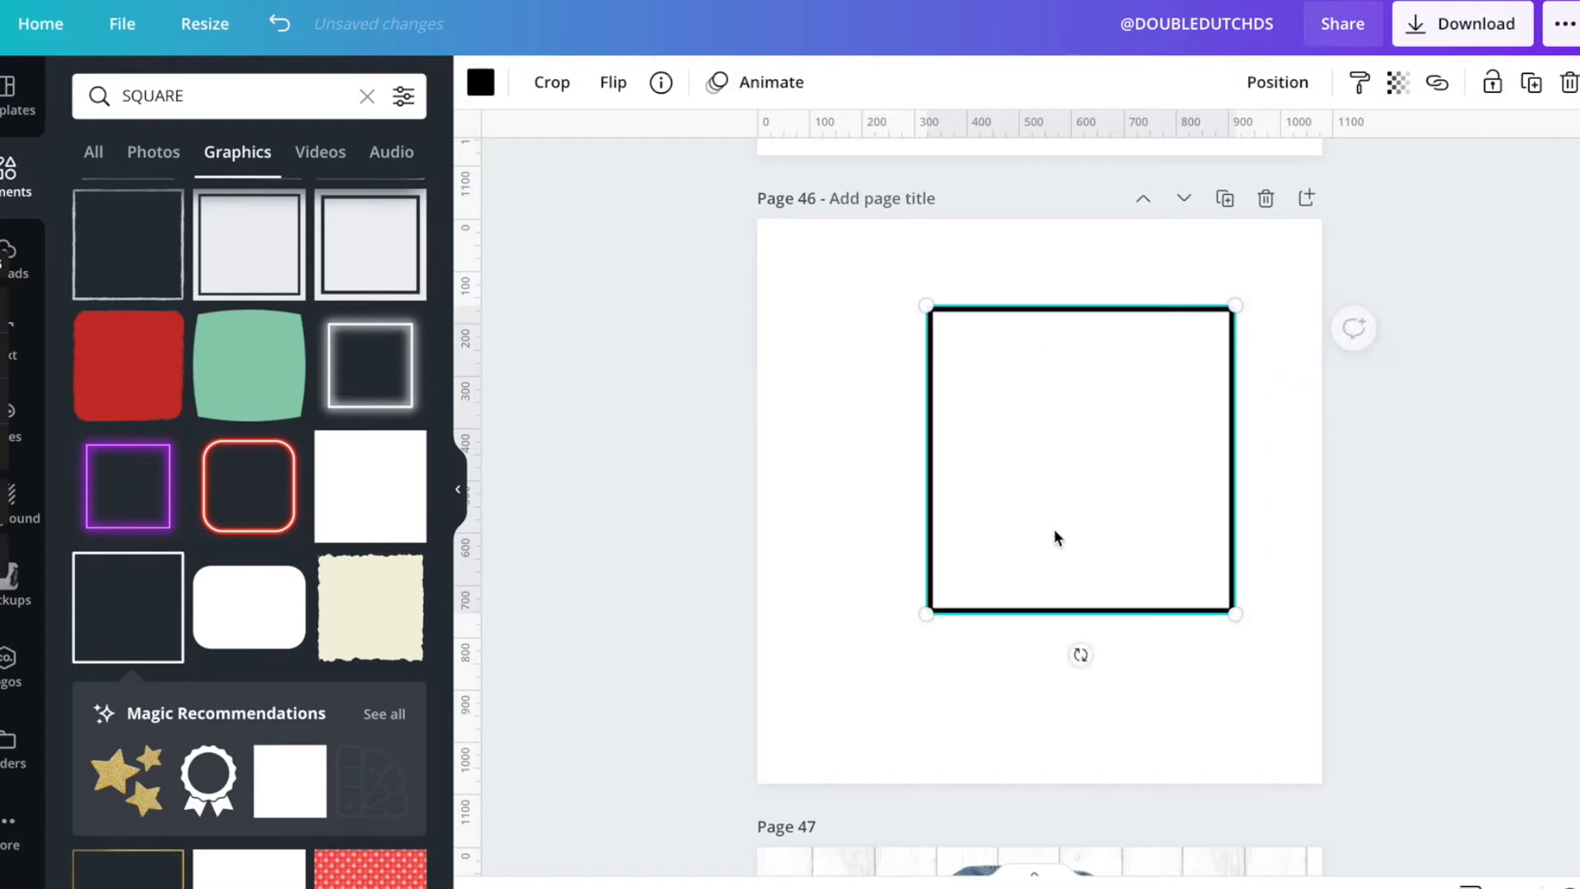
pyautogui.moveTo(1076, 476); pyautogui.dragTo(1035, 517)
# Step: Add the plain solid square from the graphics results and colour it black
pyautogui.scroll(8, 275, 412)
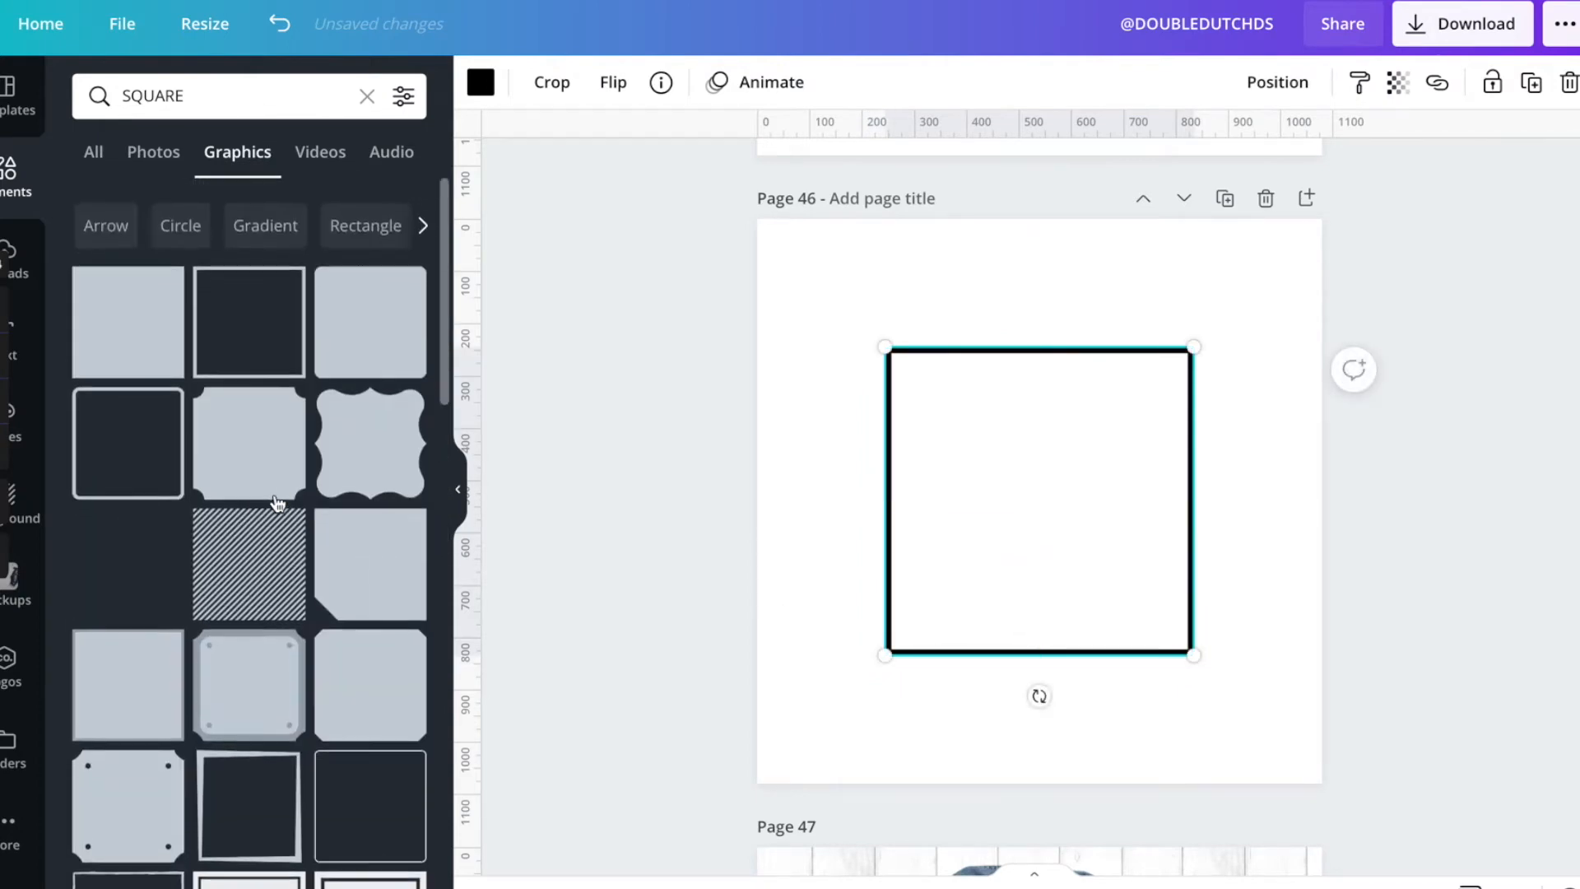
pyautogui.click(117, 305)
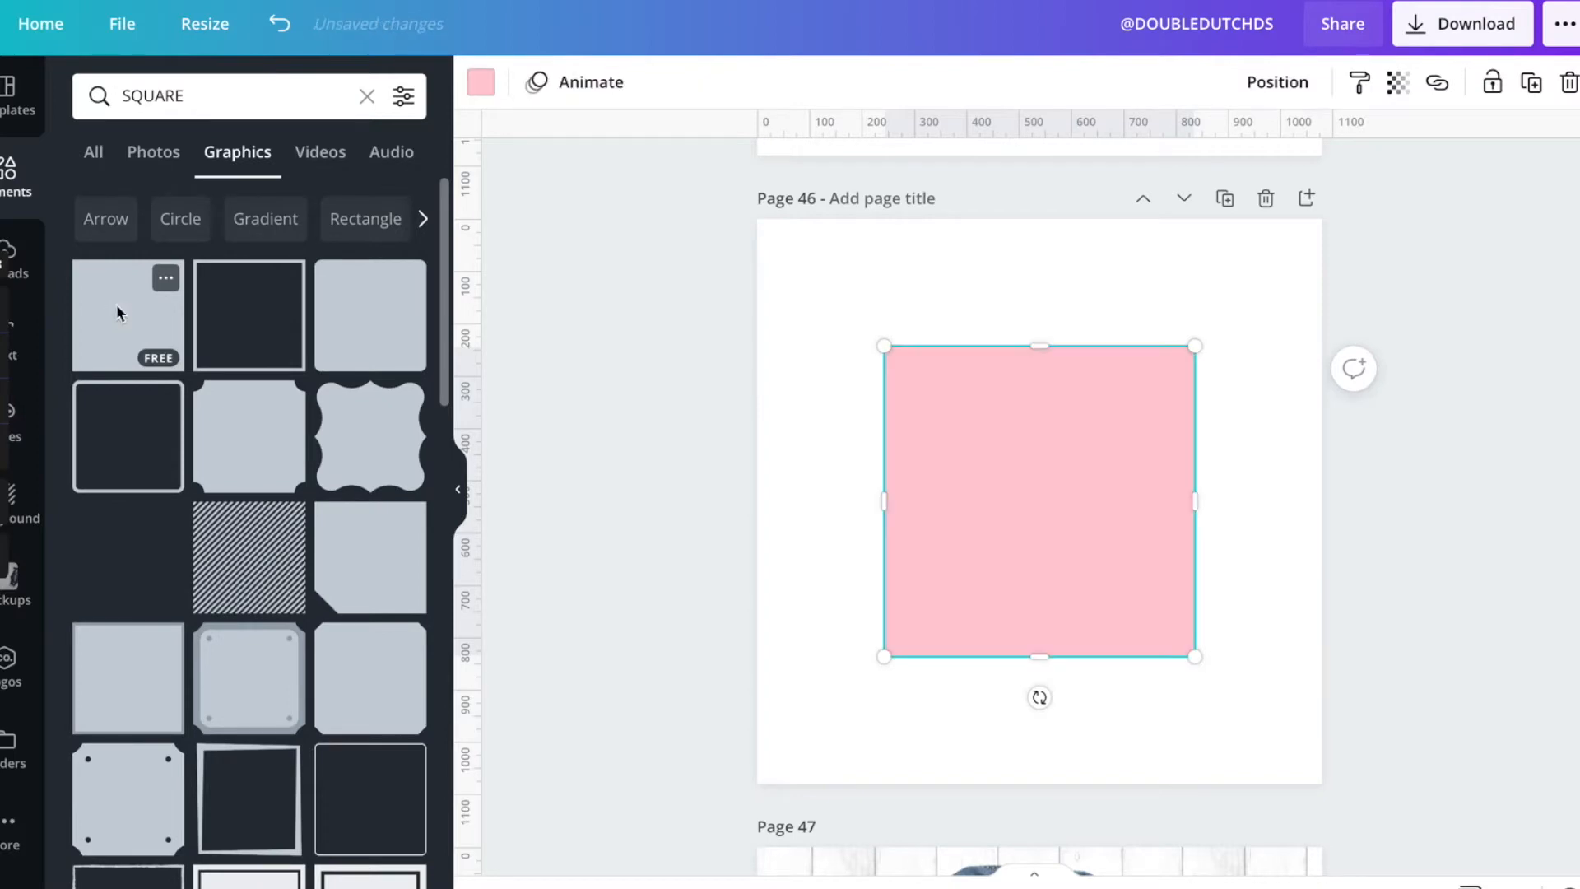
pyautogui.click(481, 82)
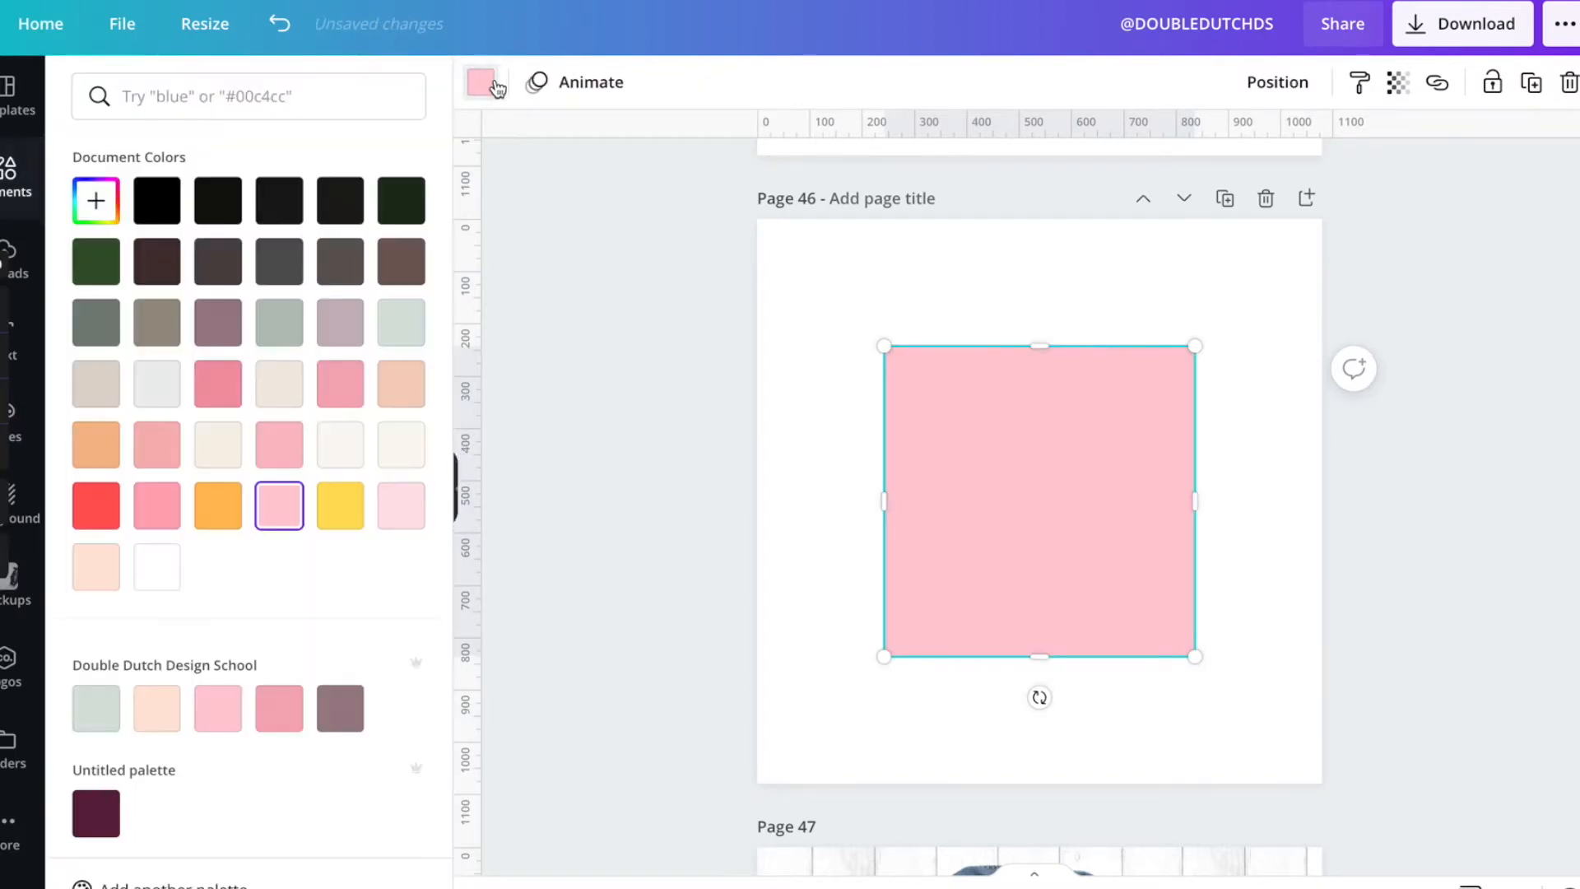
pyautogui.click(156, 200)
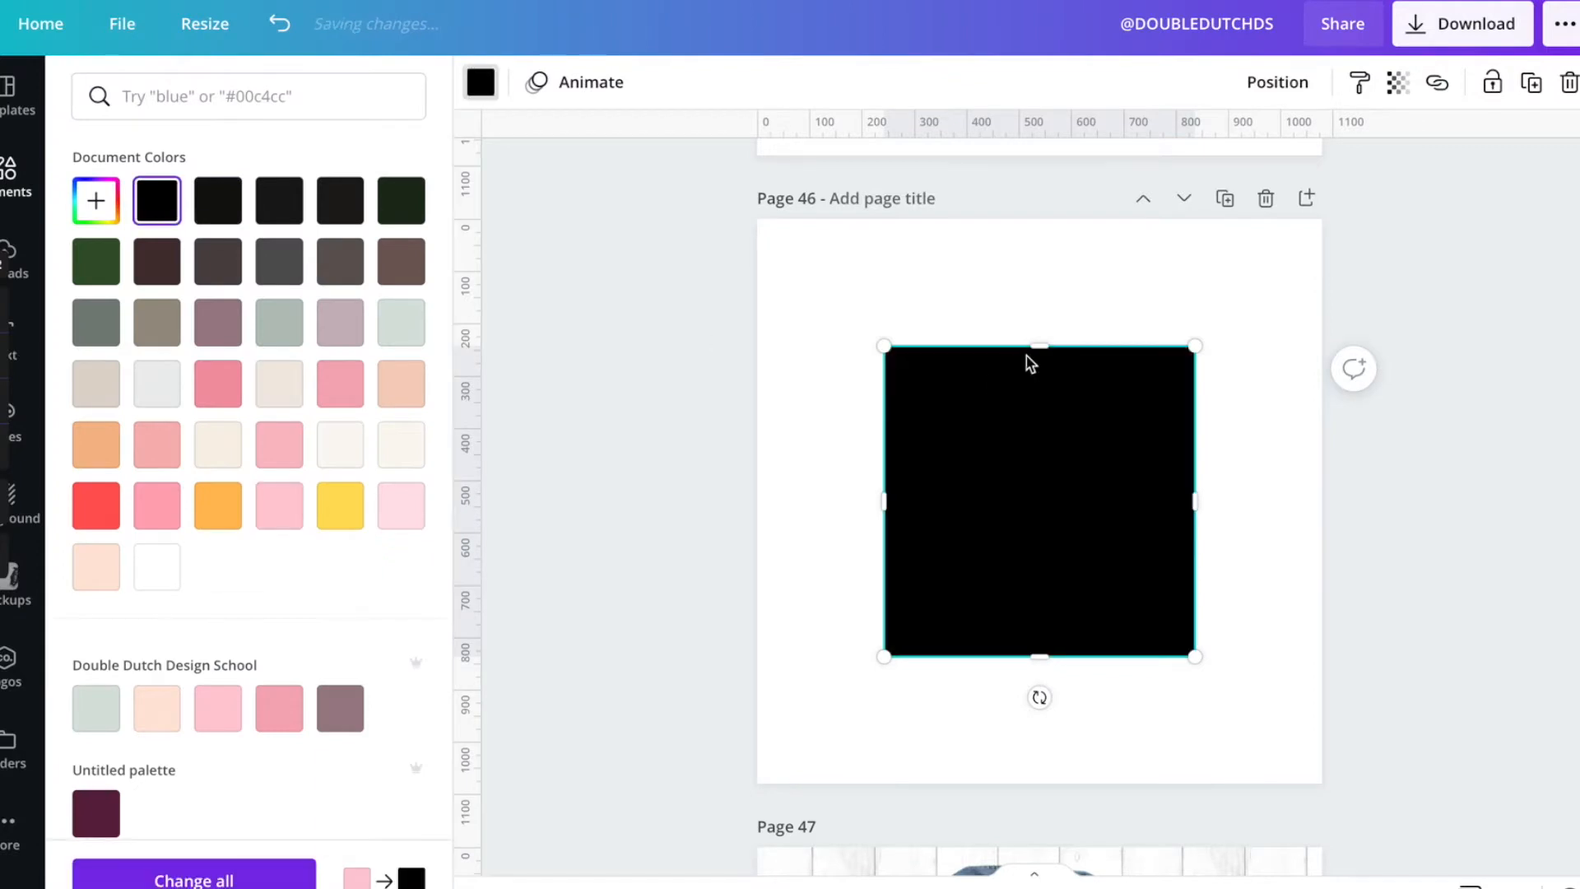
# Step: Shorten the solid black square into a horizontal band and centre it vertically within the outlined square
pyautogui.moveTo(1043, 347); pyautogui.dragTo(1046, 443)
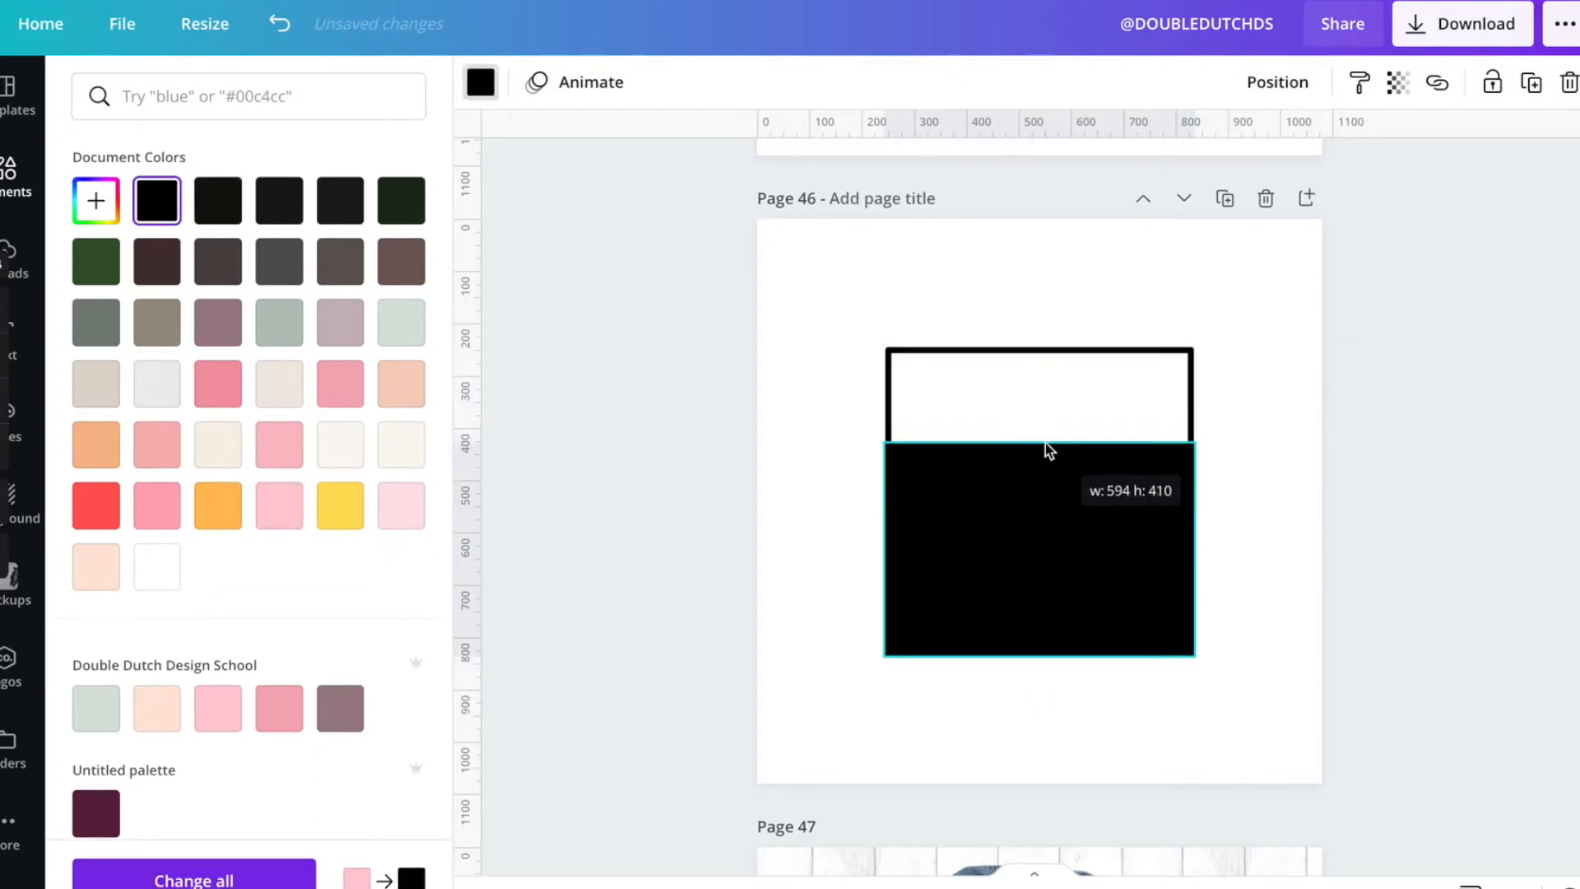
pyautogui.moveTo(1040, 656); pyautogui.dragTo(1053, 537)
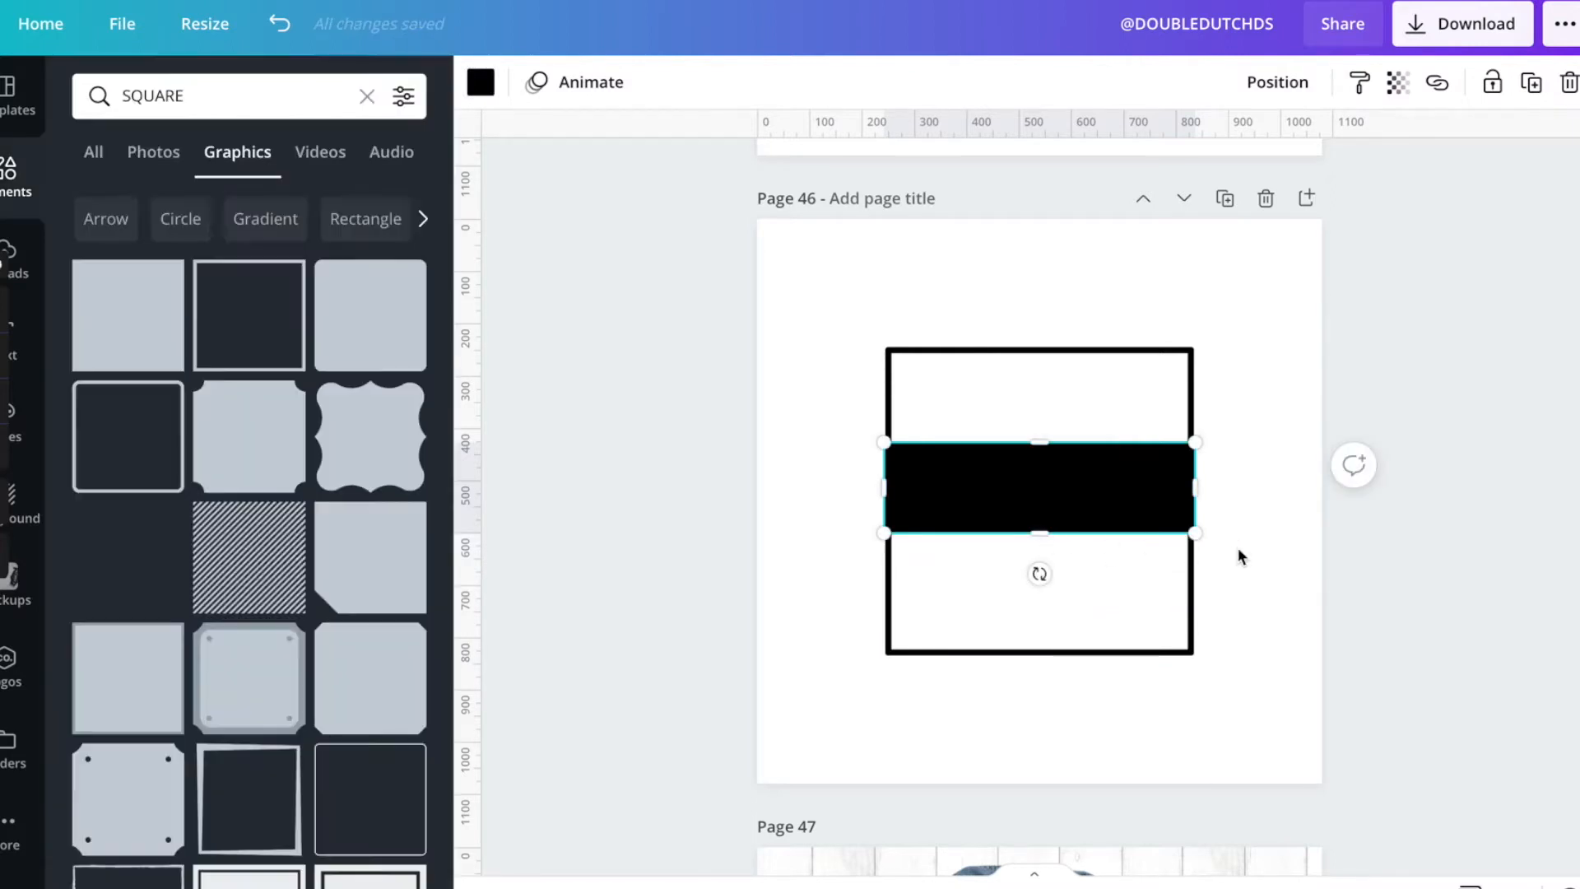
pyautogui.moveTo(1045, 543); pyautogui.dragTo(1095, 517)
pyautogui.click(1240, 577)
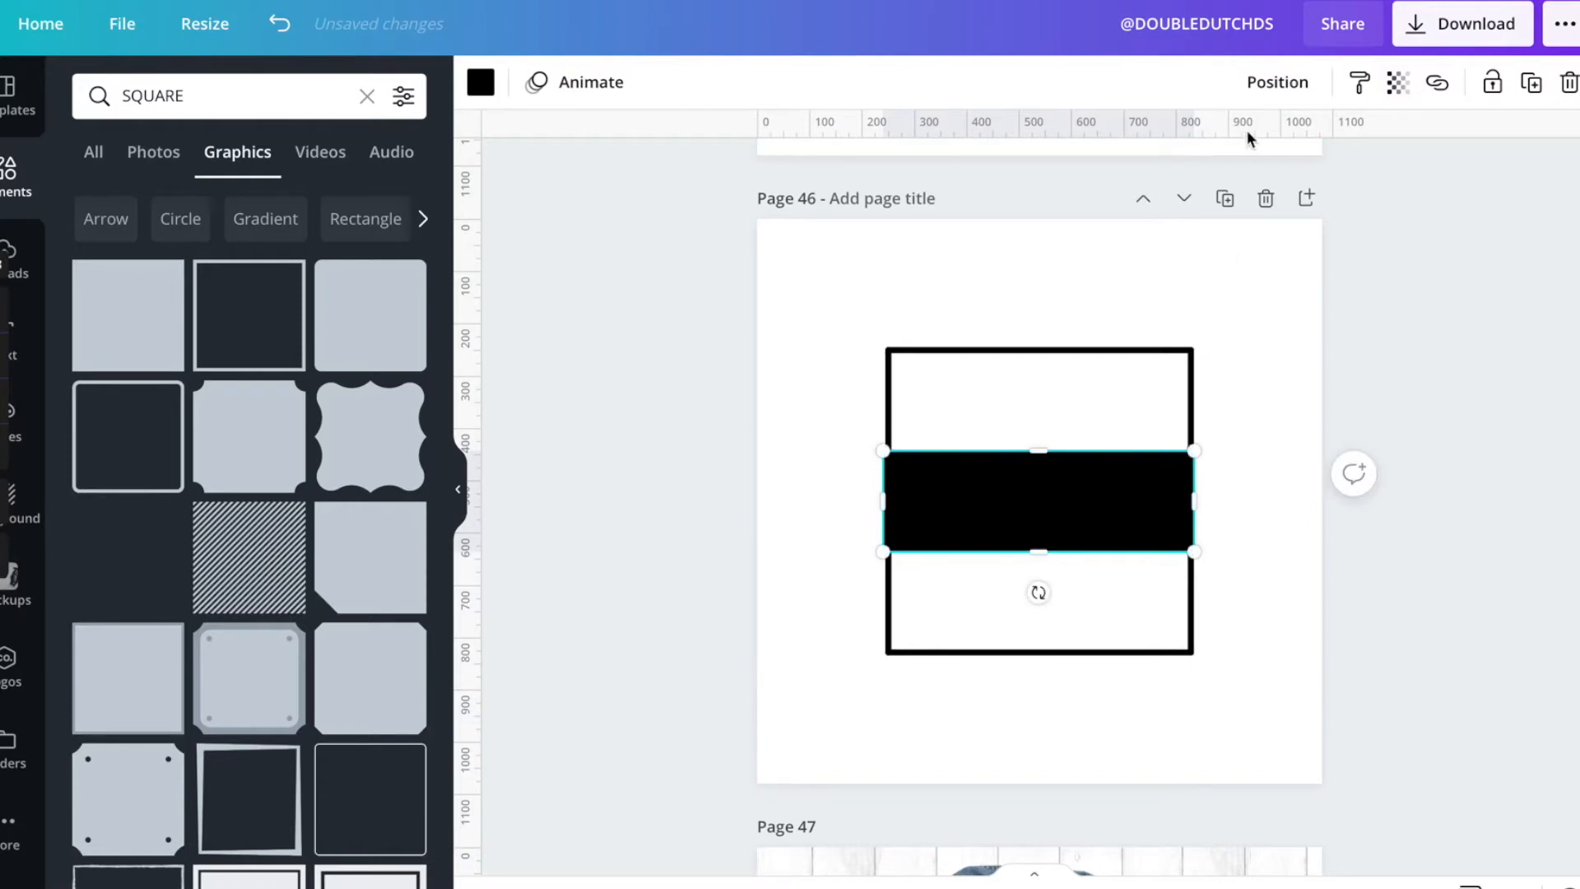
# Step: Send the black band behind the square outline and enlarge the outline slightly to match the band's width
pyautogui.click(1275, 74)
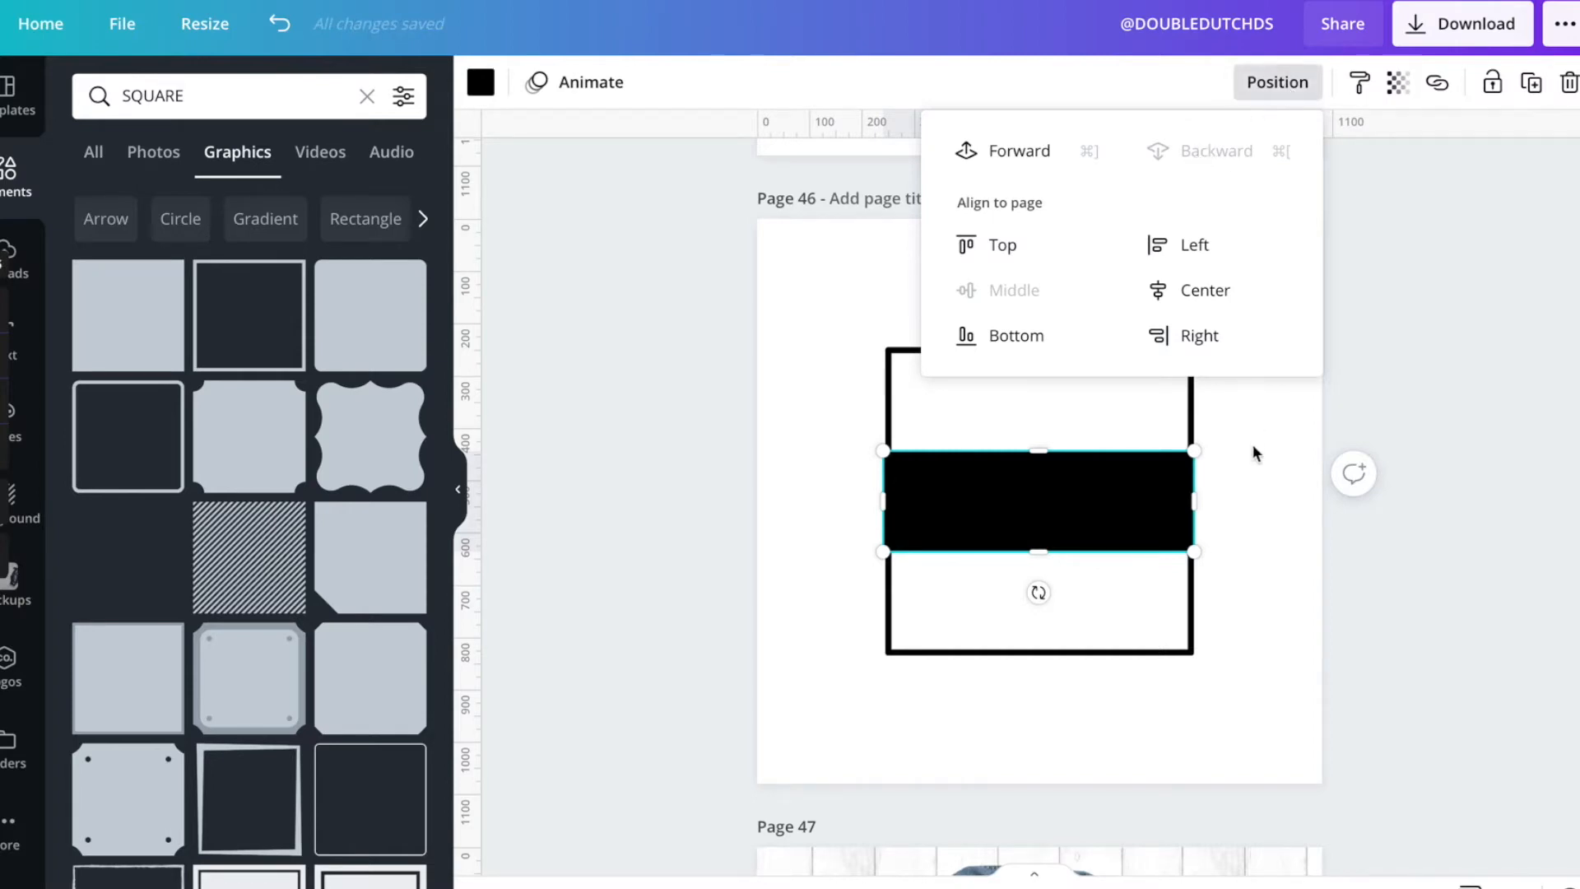
pyautogui.click(1256, 469)
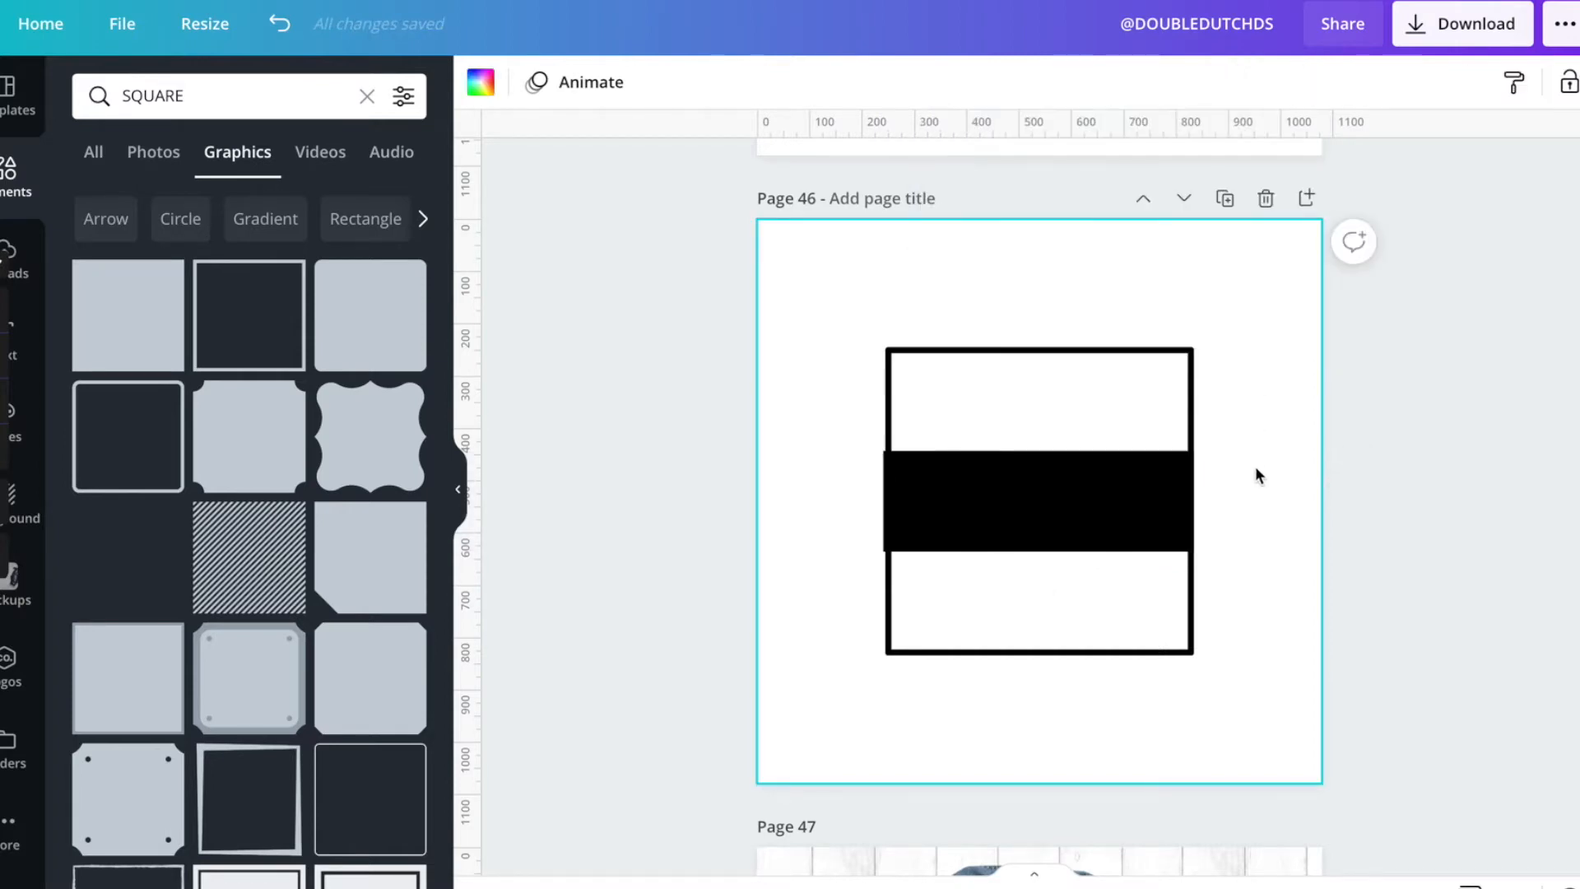
pyautogui.click(1103, 515)
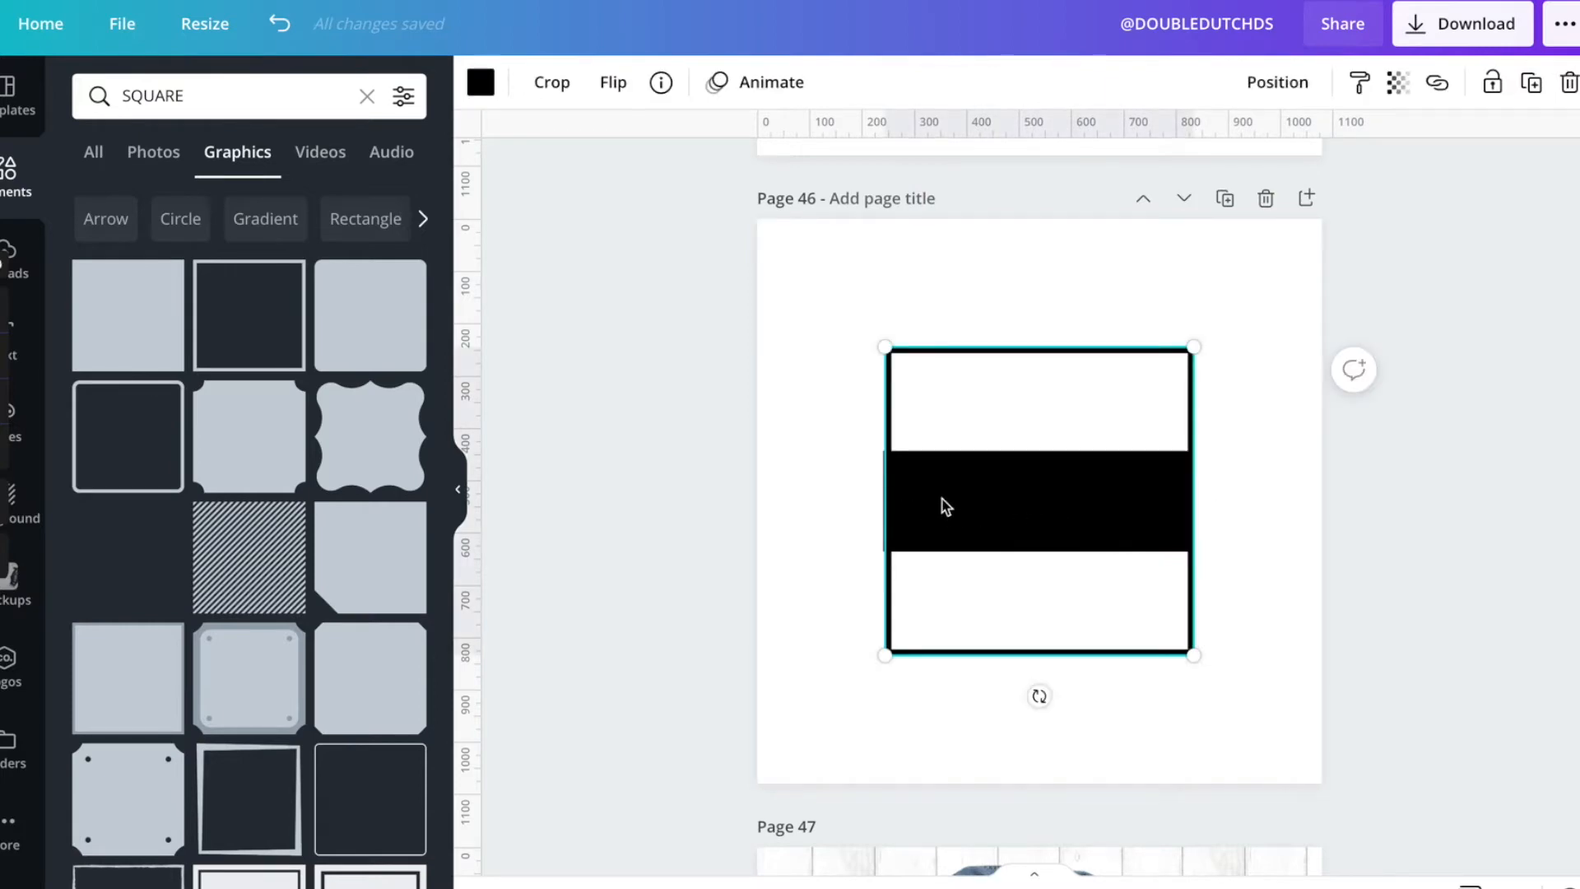
pyautogui.moveTo(881, 659); pyautogui.dragTo(879, 661)
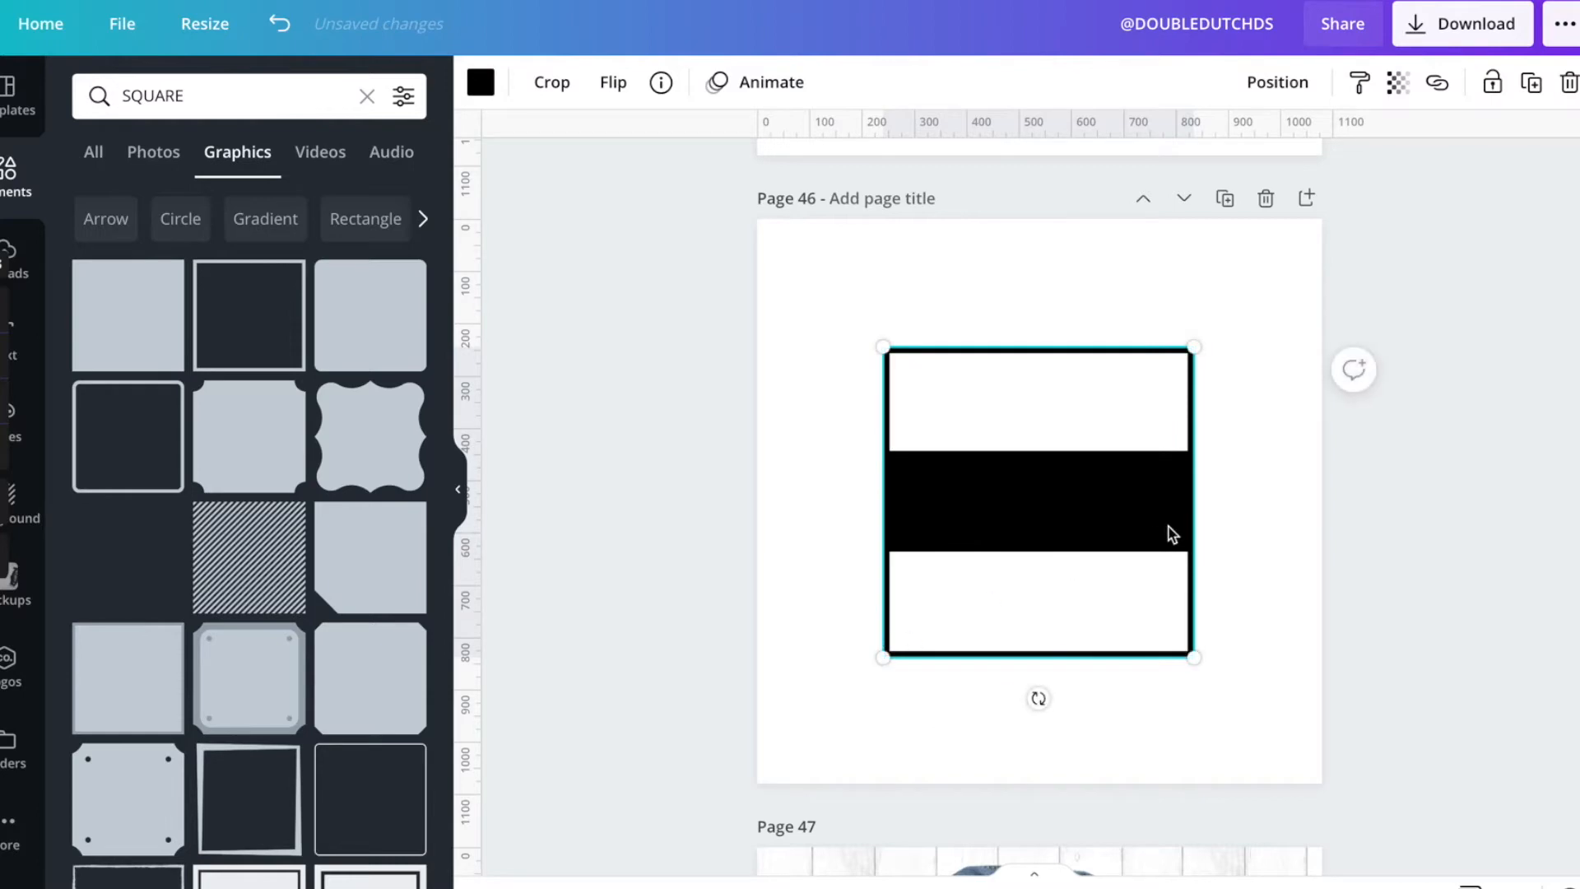
pyautogui.click(1235, 537)
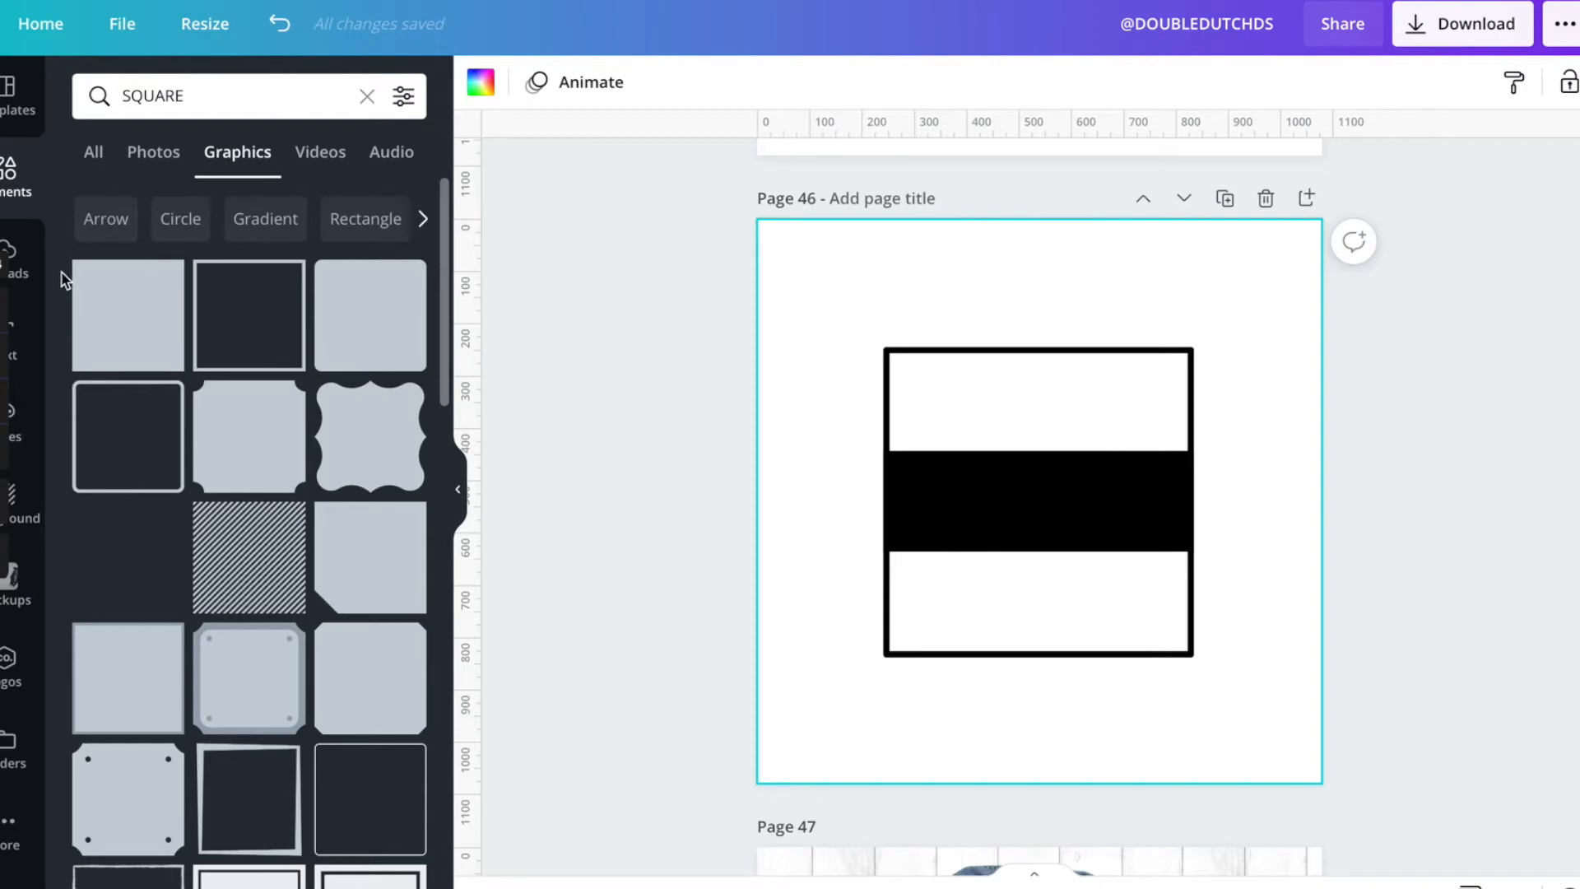
# Step: Add a heading to the page with the text "LEAVE"
pyautogui.click(25, 351)
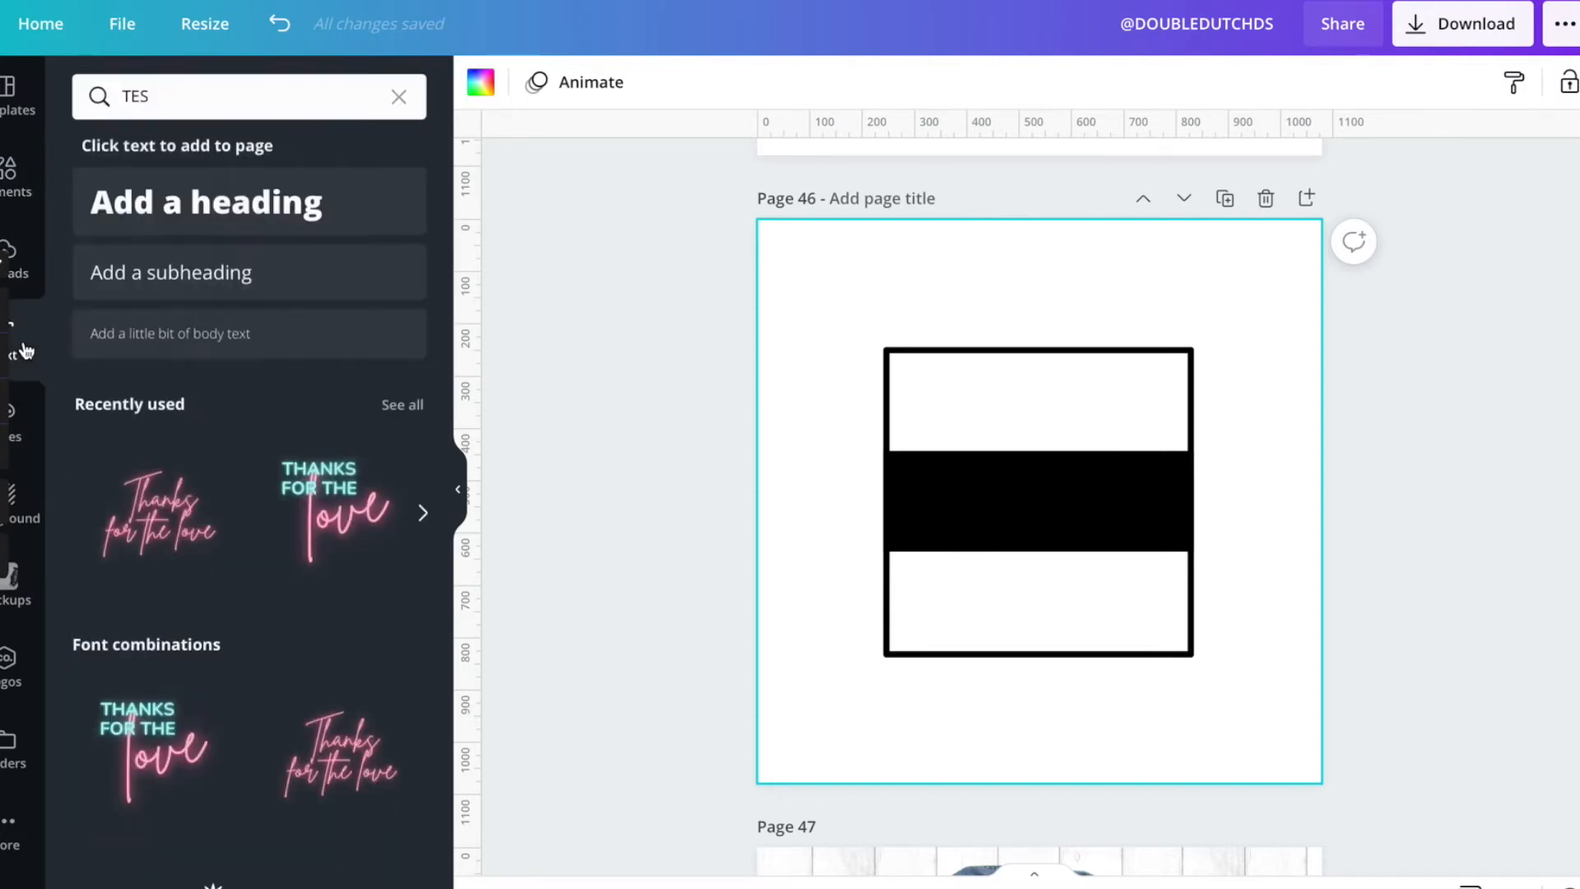
pyautogui.click(200, 215)
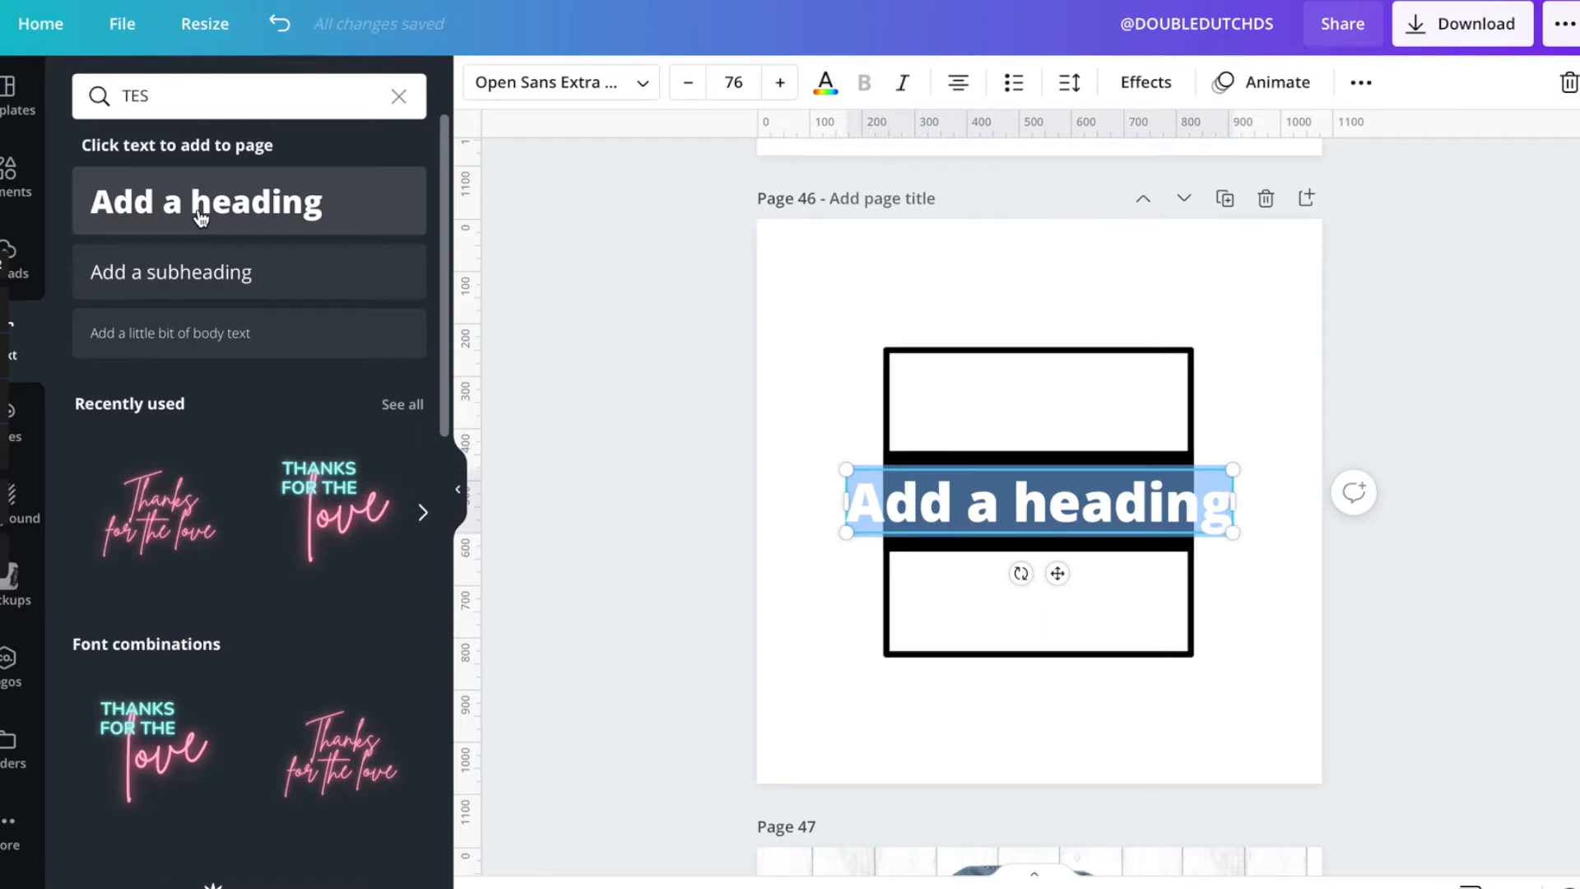
pyautogui.write('lea')
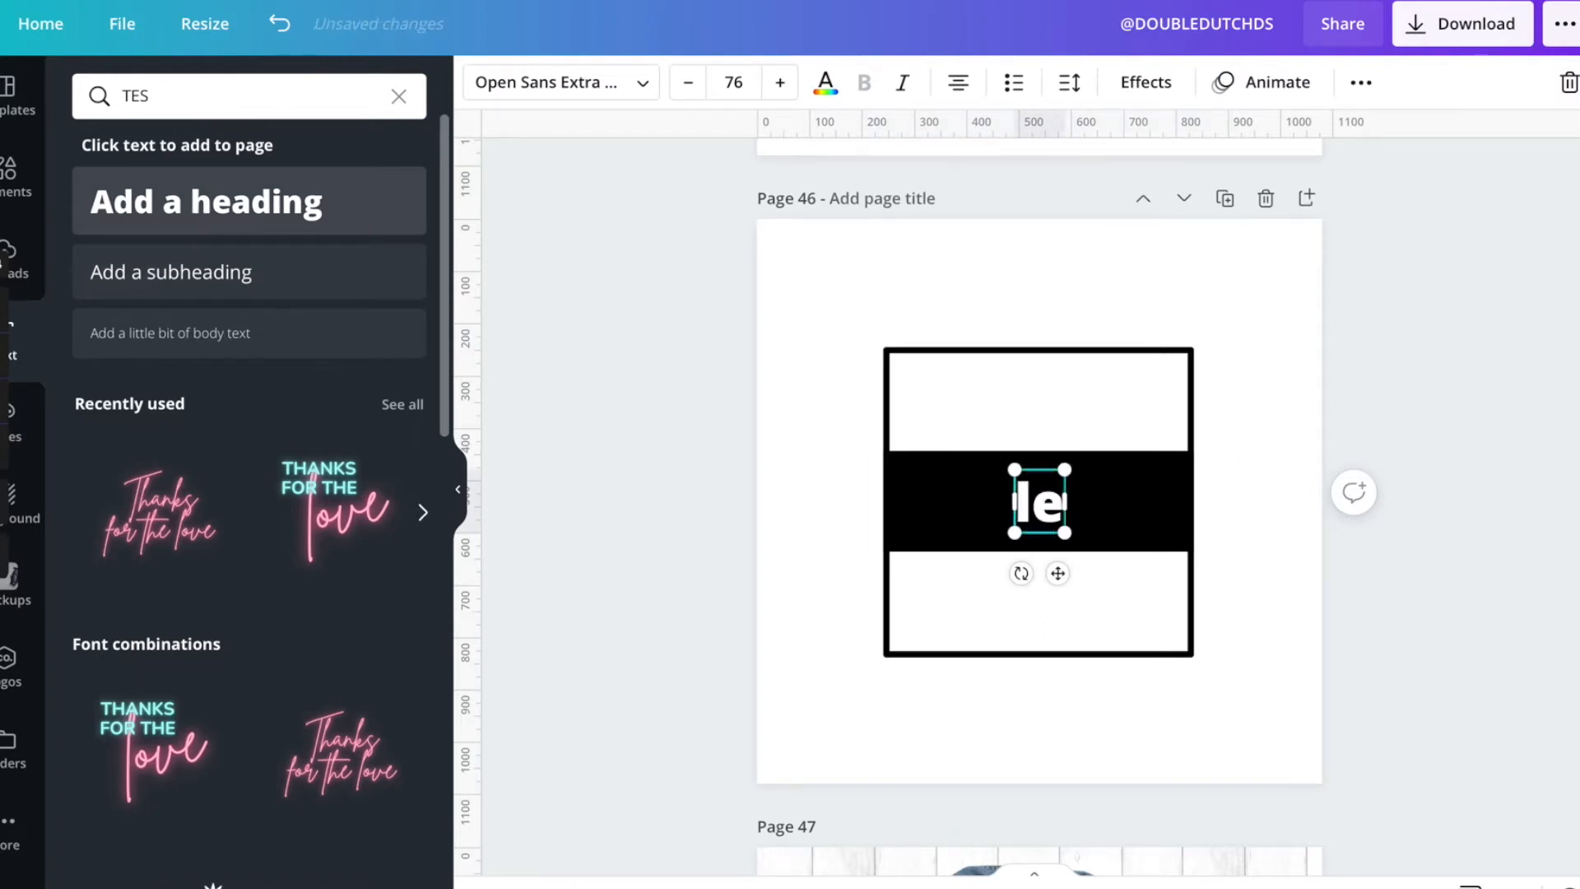
pyautogui.press('BackSpace')
pyautogui.press('BackSpace')
pyautogui.press('BackSpace')
pyautogui.write('LEAVE')
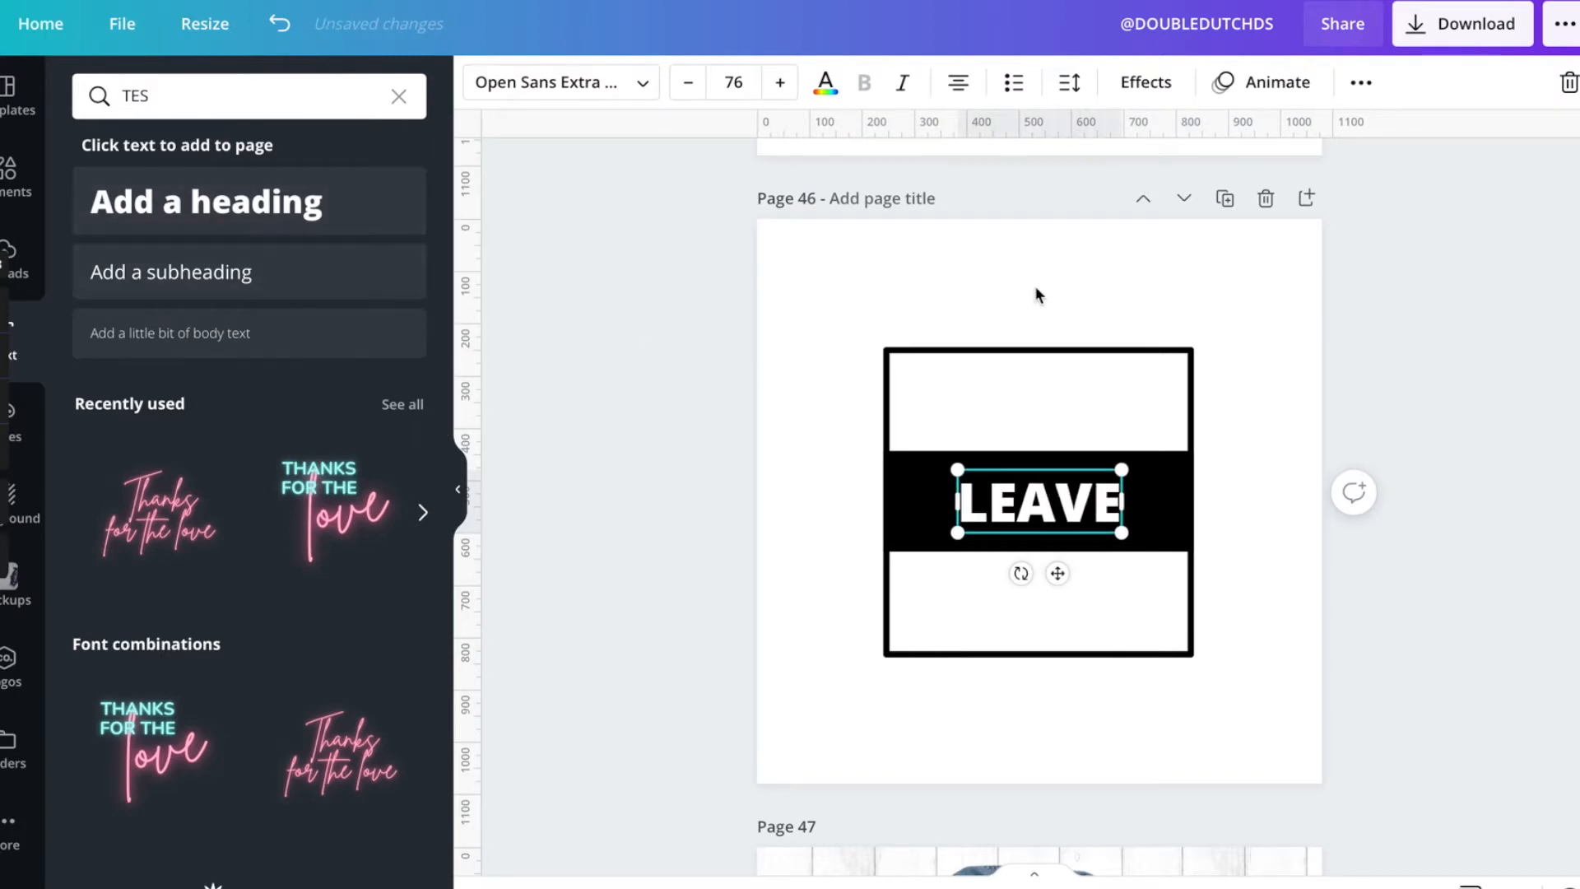
# Step: Enlarge the LEAVE heading to font size 110 and move it into the white area above the black band
pyautogui.moveTo(1125, 472); pyautogui.dragTo(1190, 424)
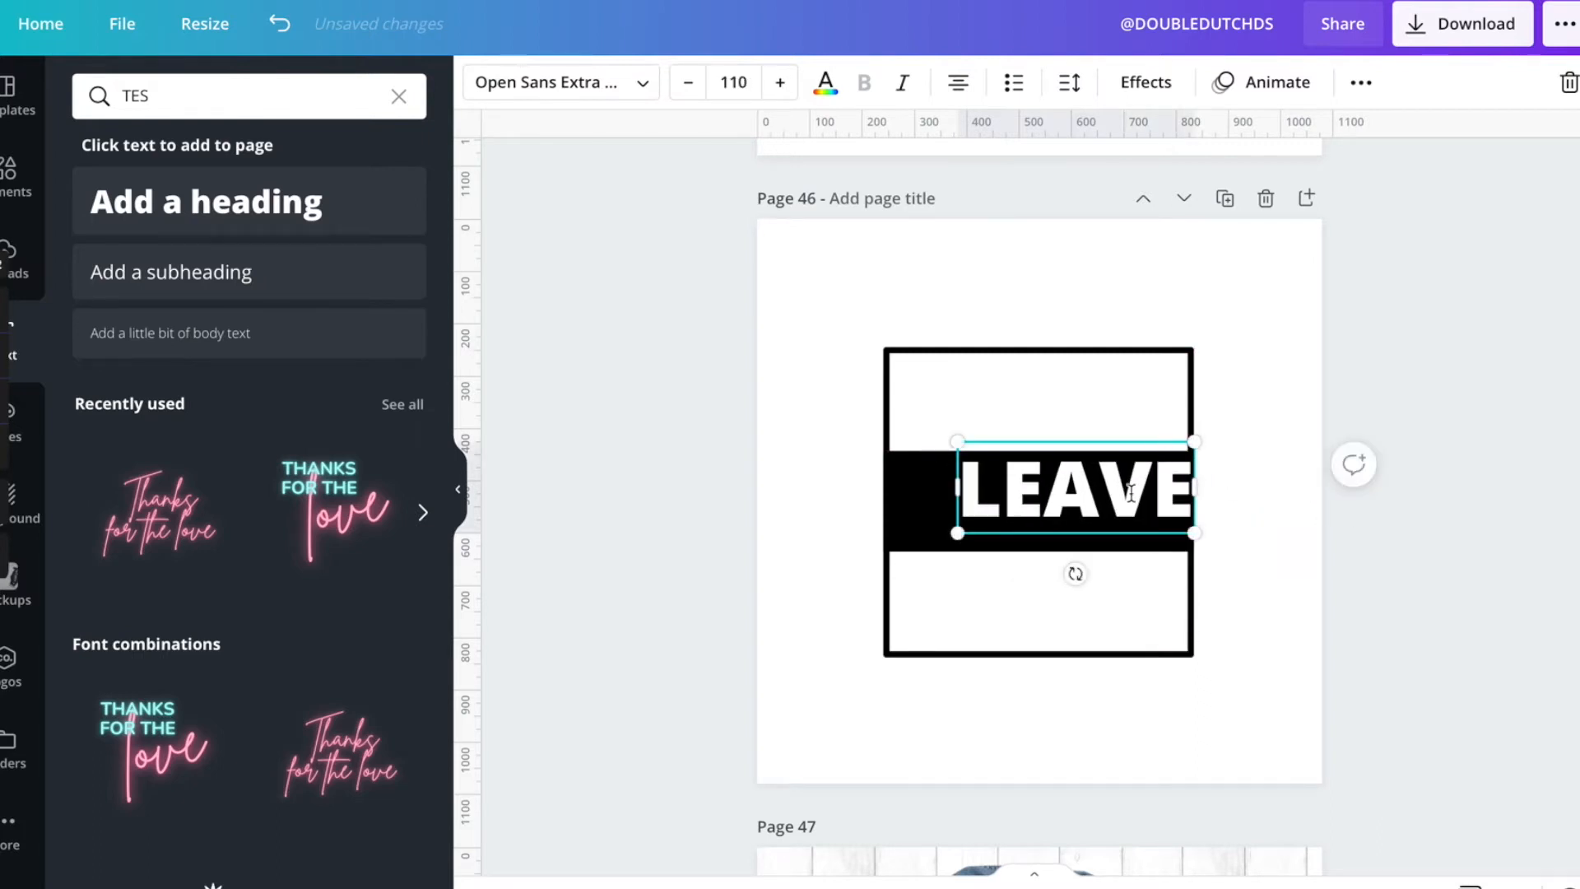
pyautogui.moveTo(1137, 488); pyautogui.dragTo(1089, 444)
pyautogui.click(1240, 393)
pyautogui.click(1140, 491)
pyautogui.moveTo(1140, 493); pyautogui.dragTo(1101, 413)
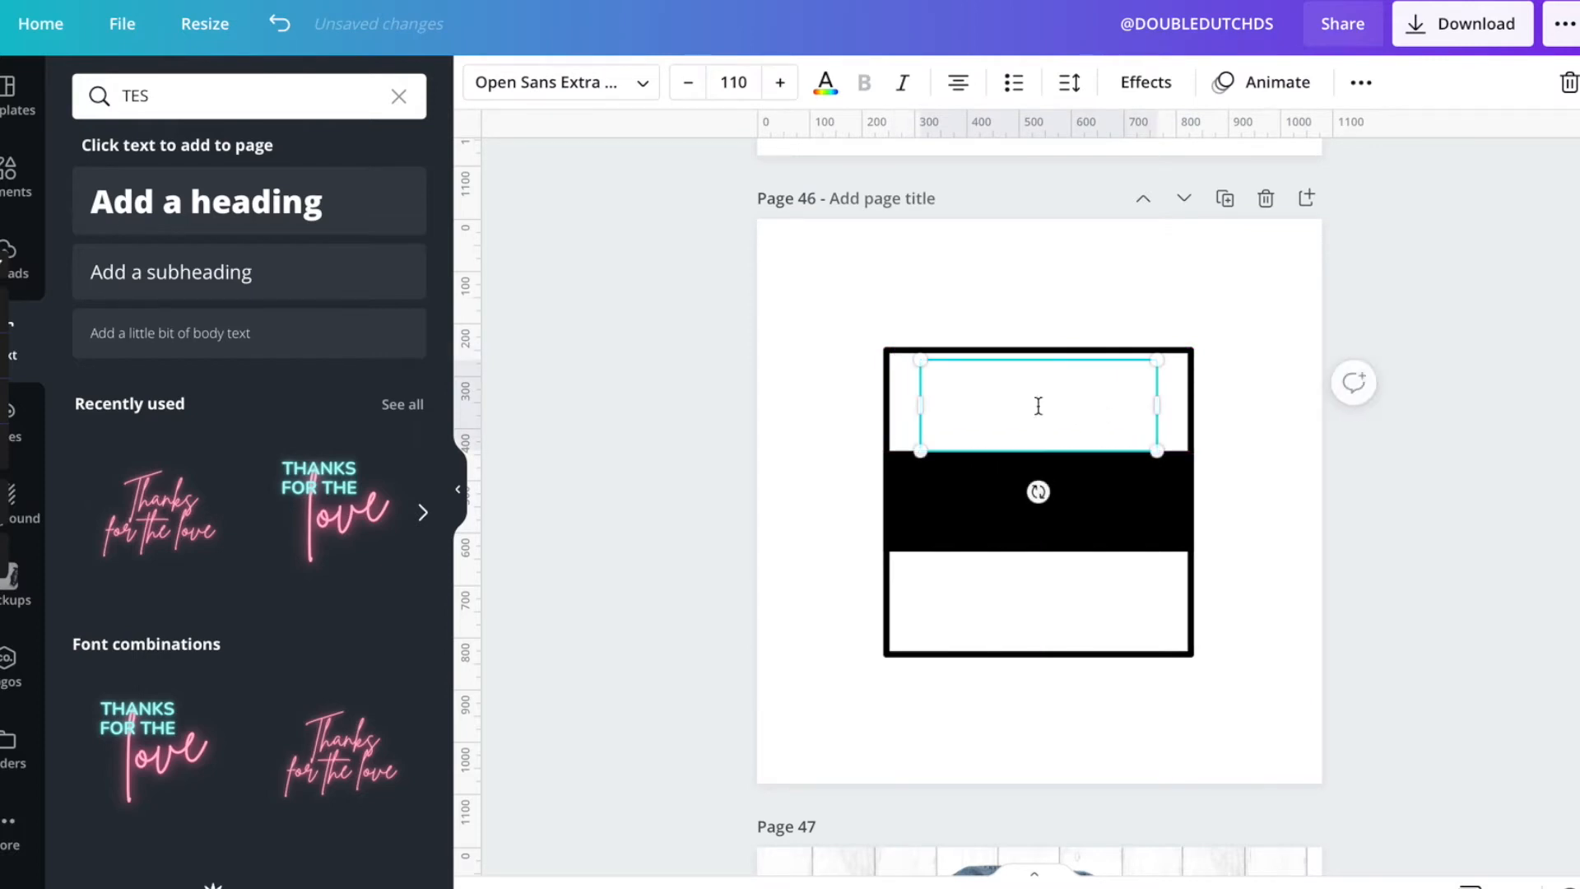
# Step: Colour the LEAVE heading black and apply the JA Jayagiri Sans Rough font, found by searching the fonts for "textured"
pyautogui.click(825, 83)
pyautogui.click(159, 216)
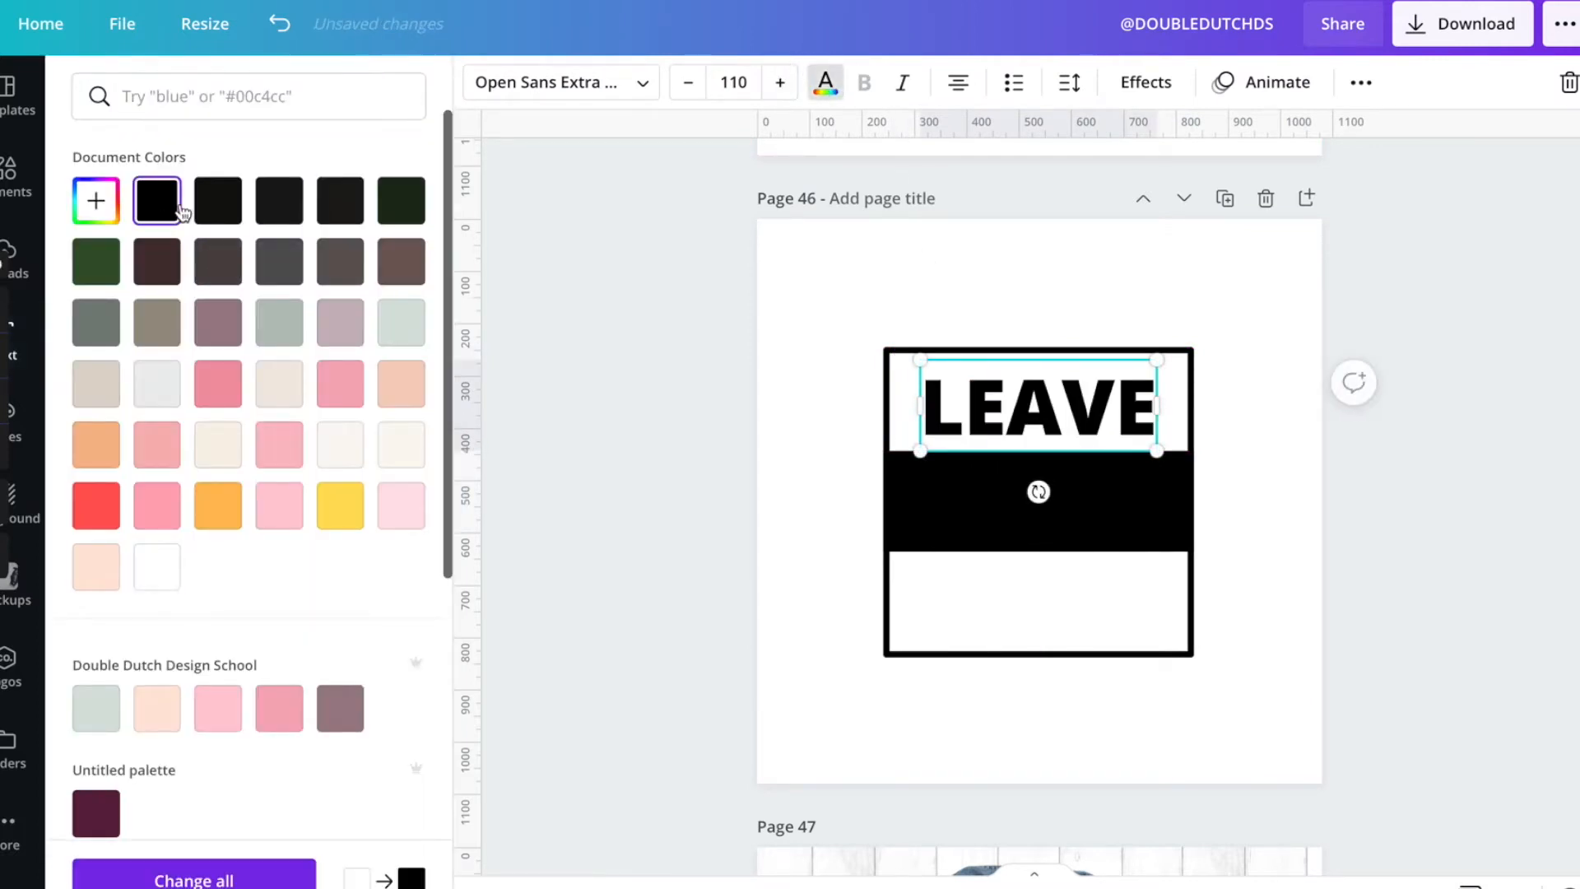
pyautogui.click(647, 80)
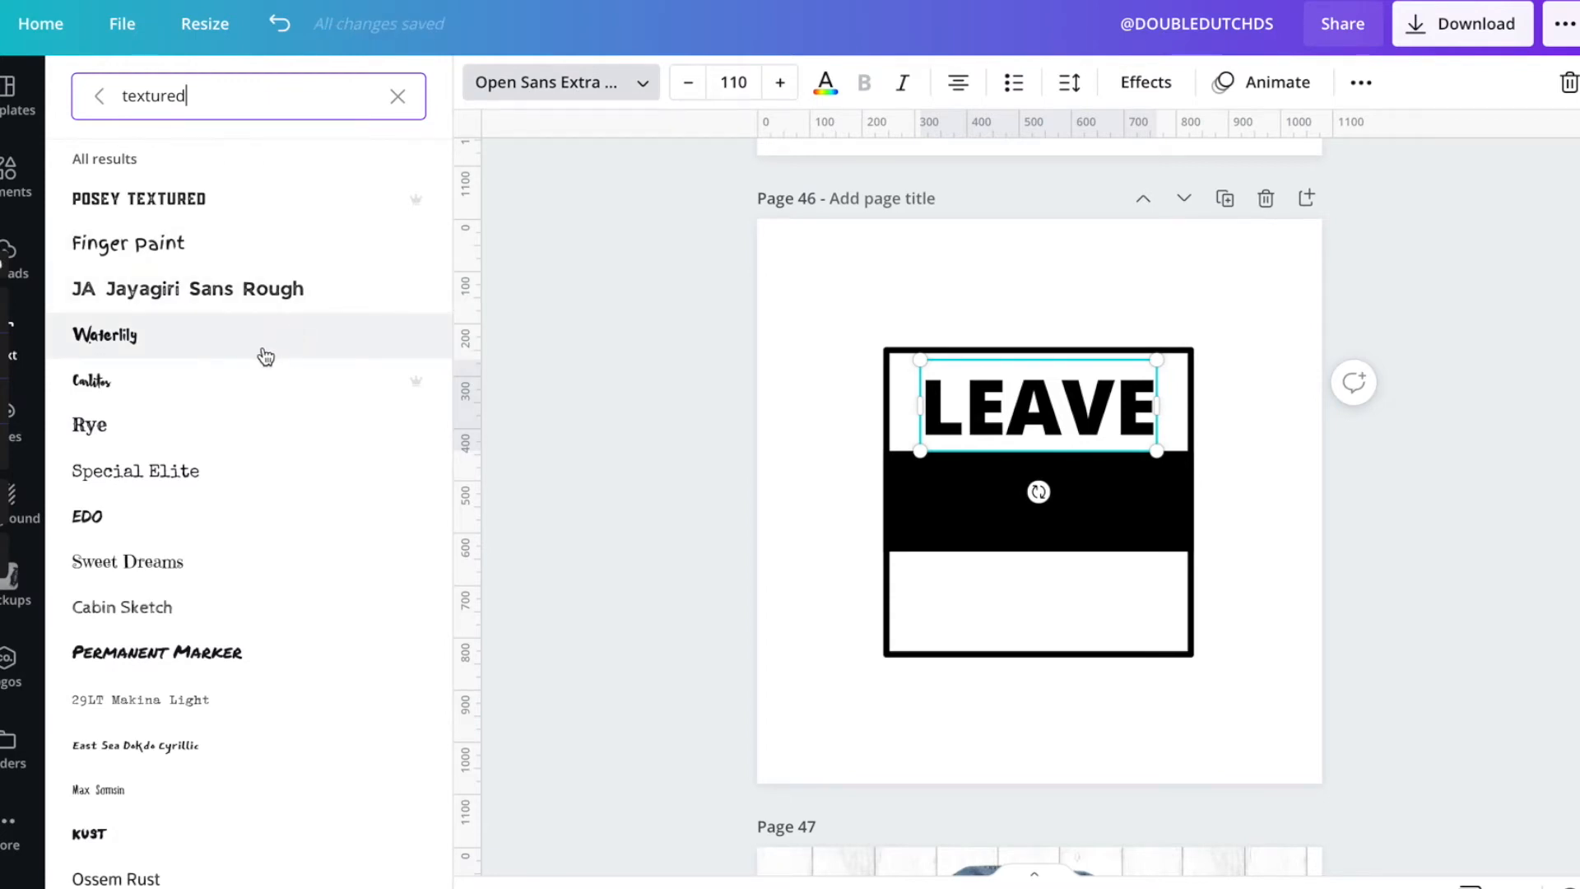
pyautogui.scroll(-5, 265, 356)
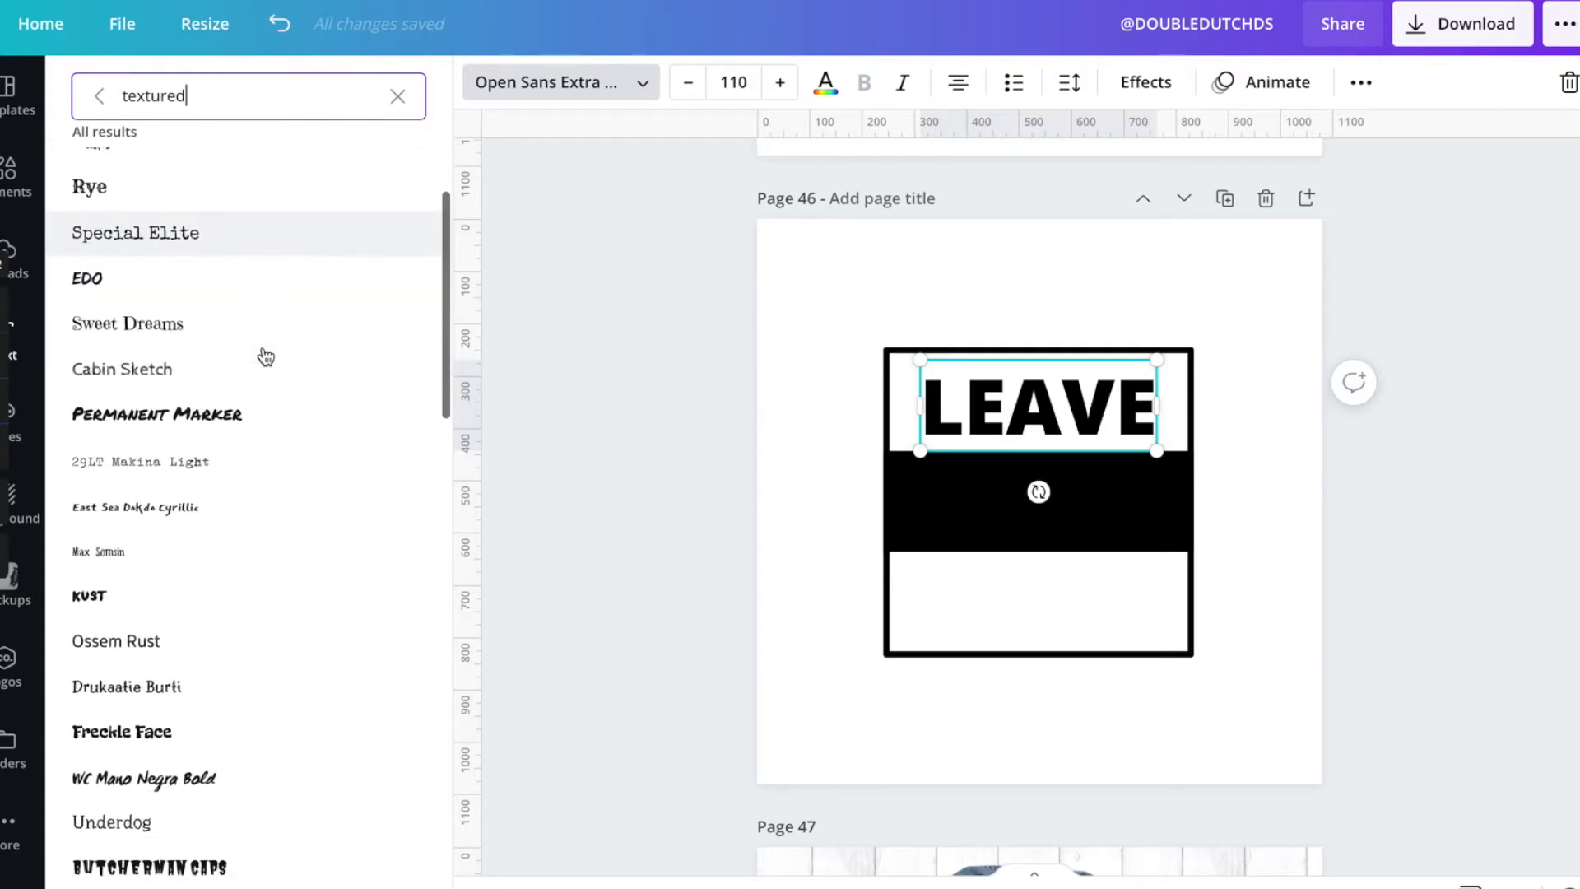
pyautogui.scroll(5, 265, 356)
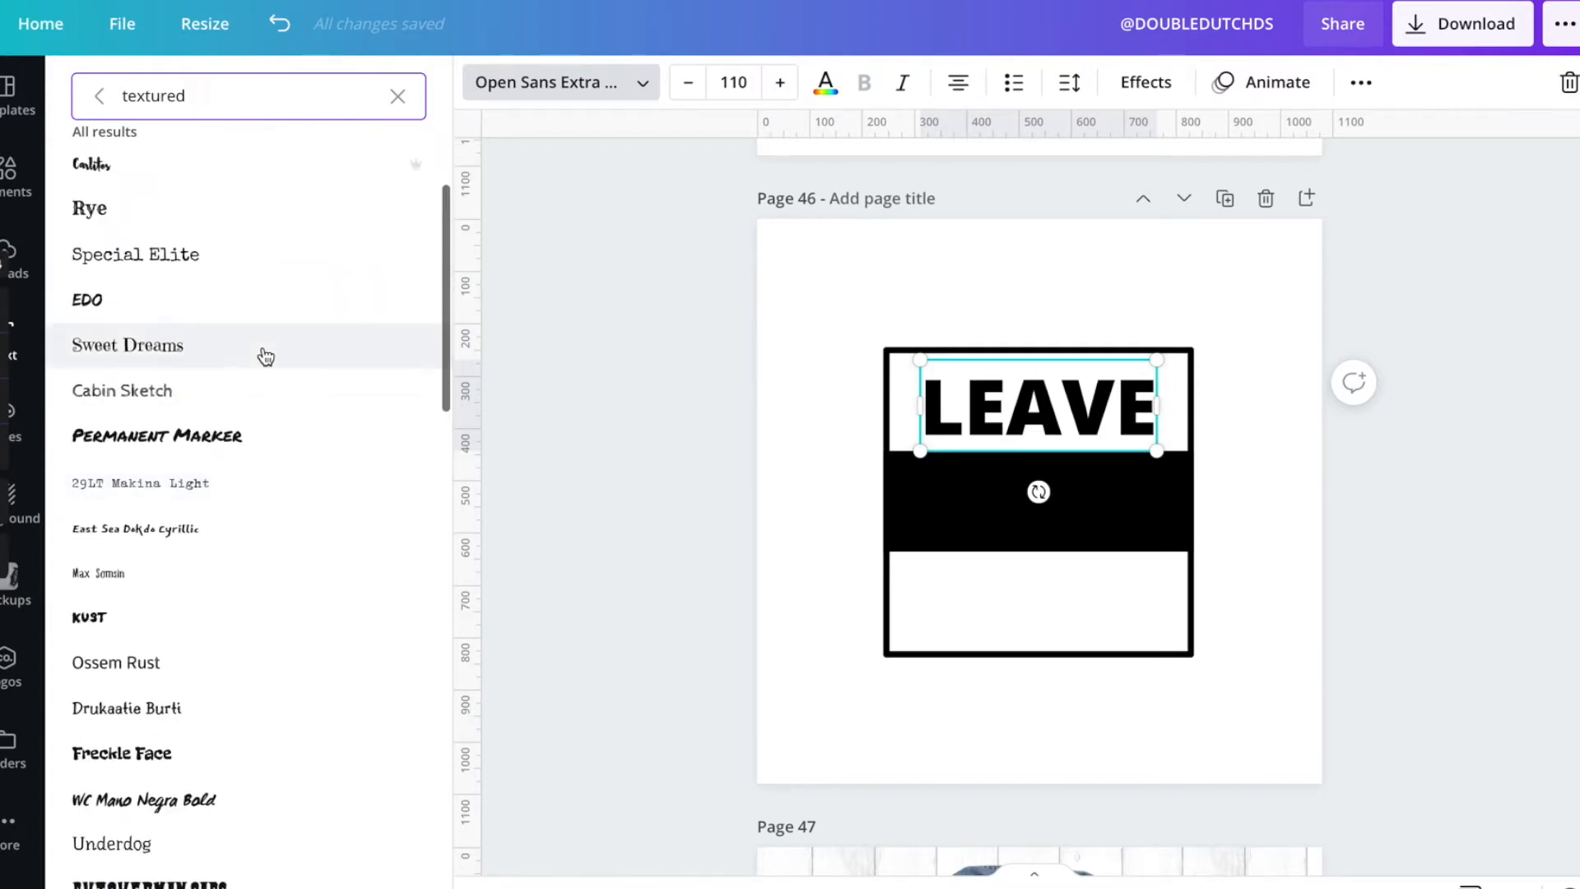
pyautogui.scroll(1, 265, 356)
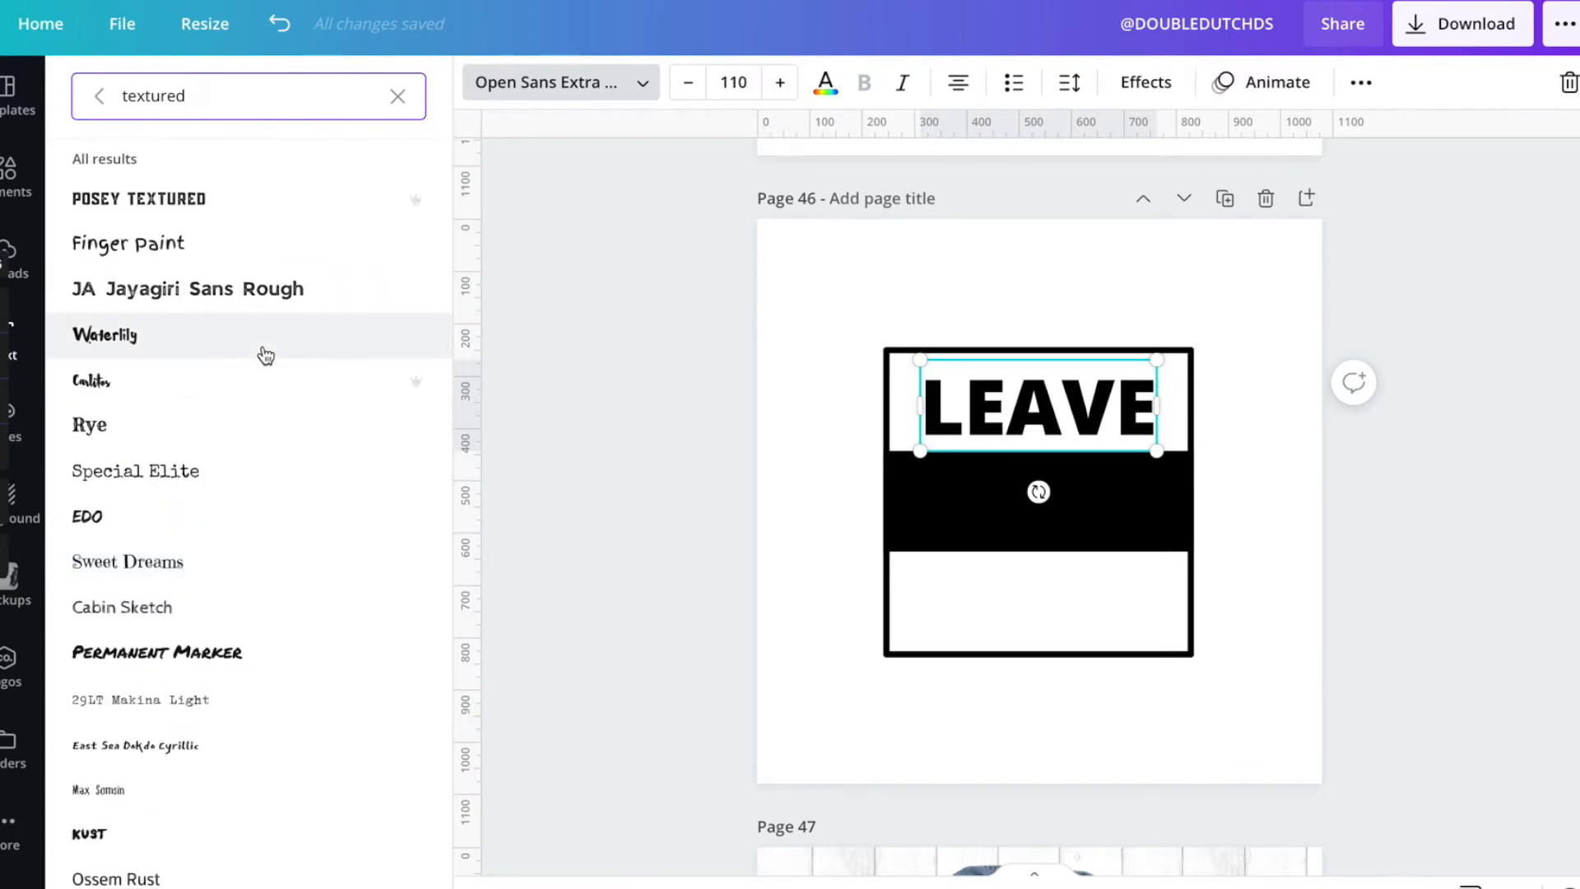
pyautogui.click(265, 307)
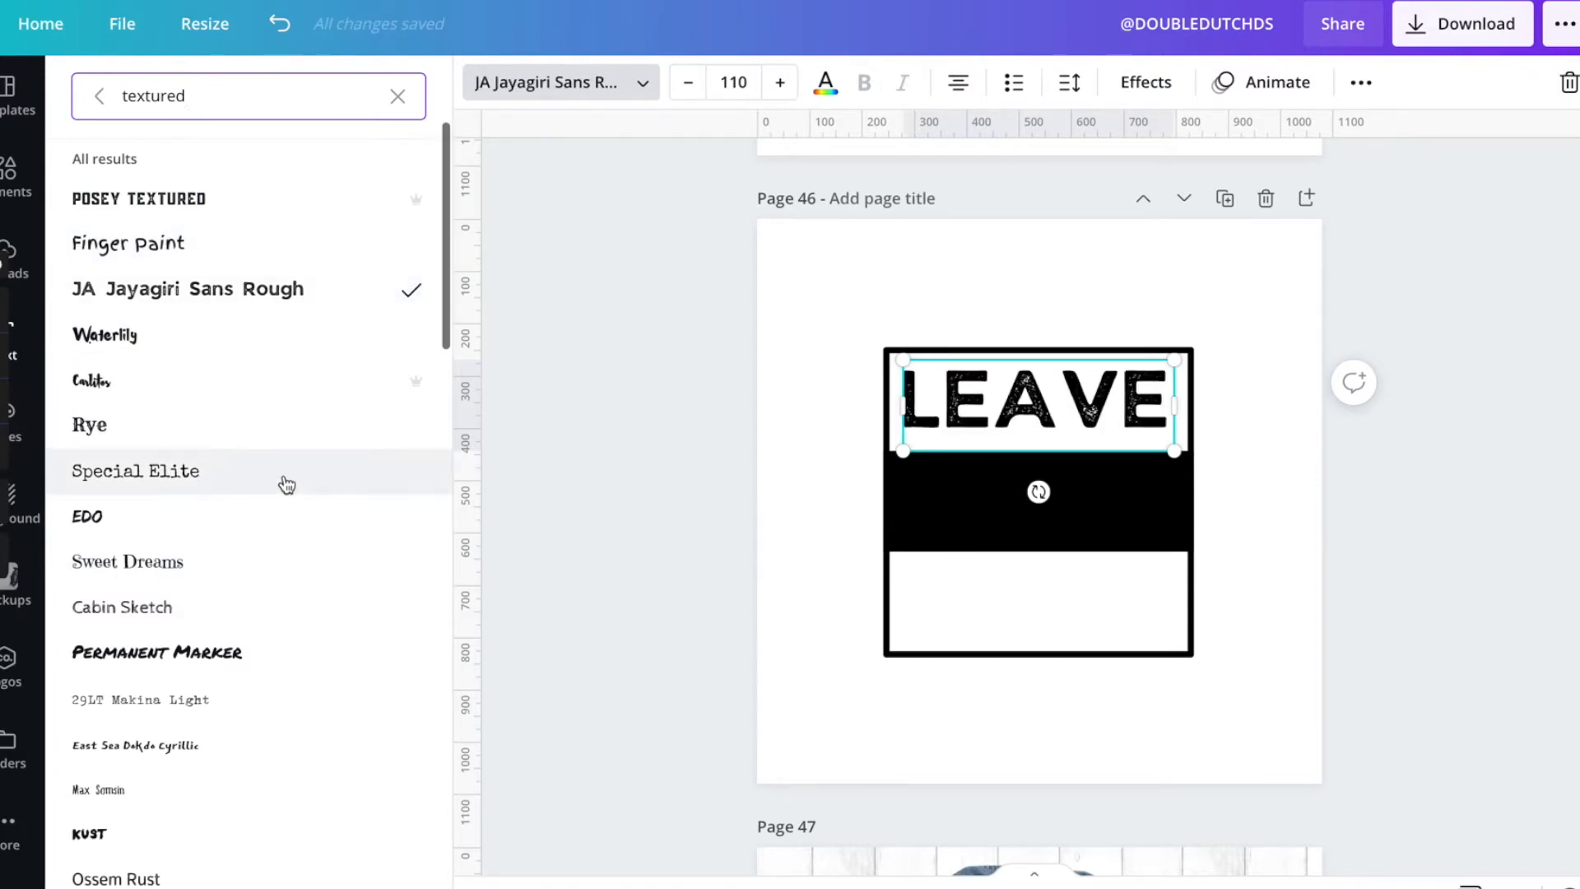
# Step: Change the LEAVE heading's font to Gagalin from the "textured" font results
pyautogui.scroll(-1, 284, 483)
pyautogui.scroll(-4, 286, 484)
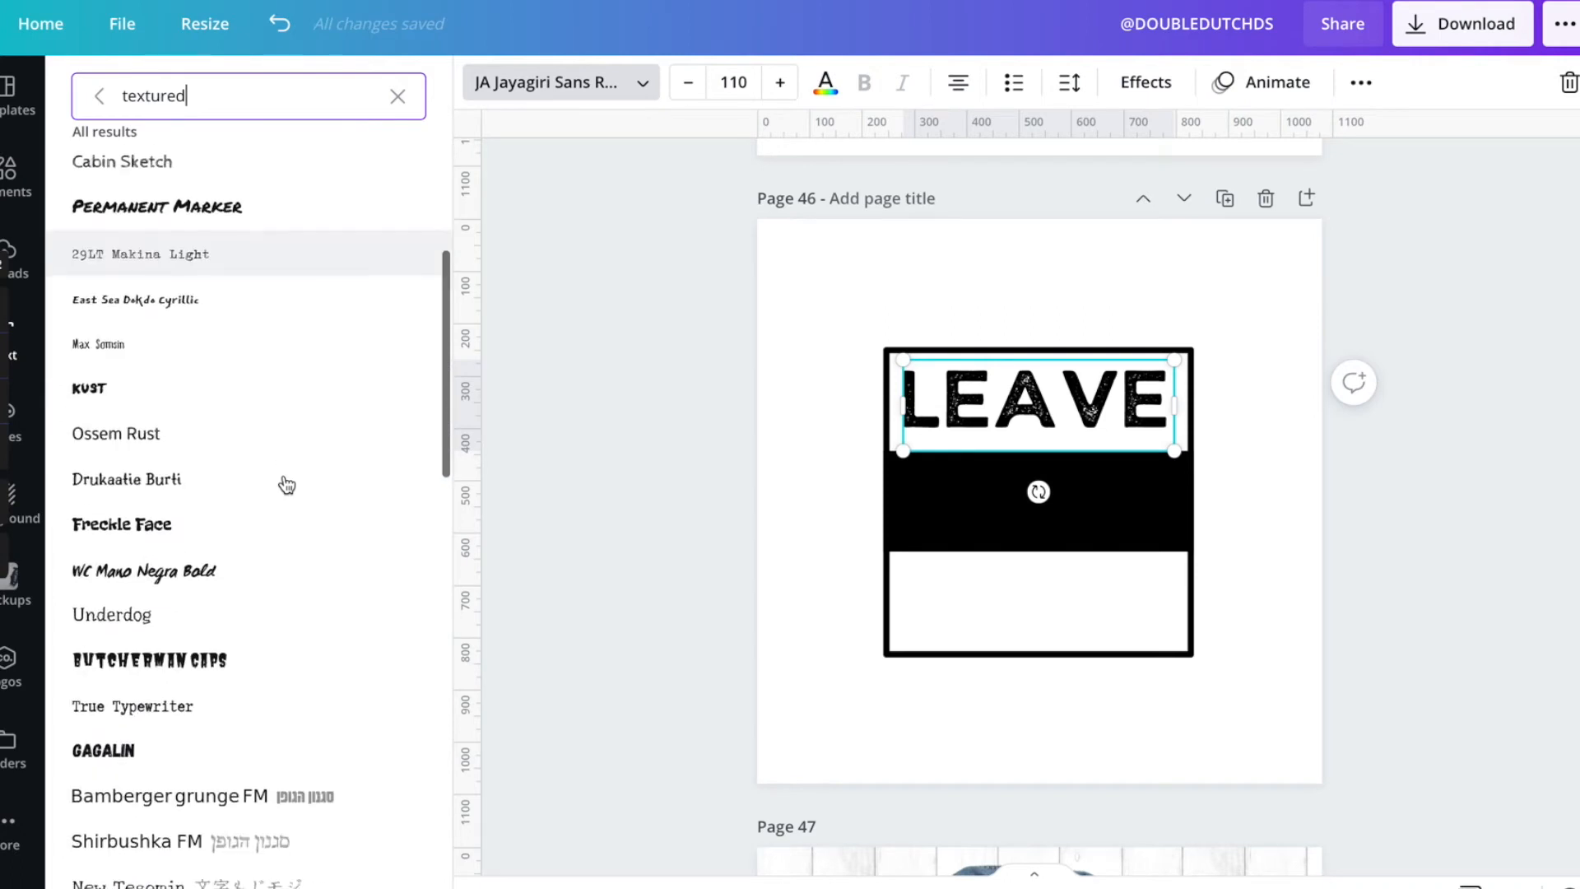
pyautogui.click(158, 761)
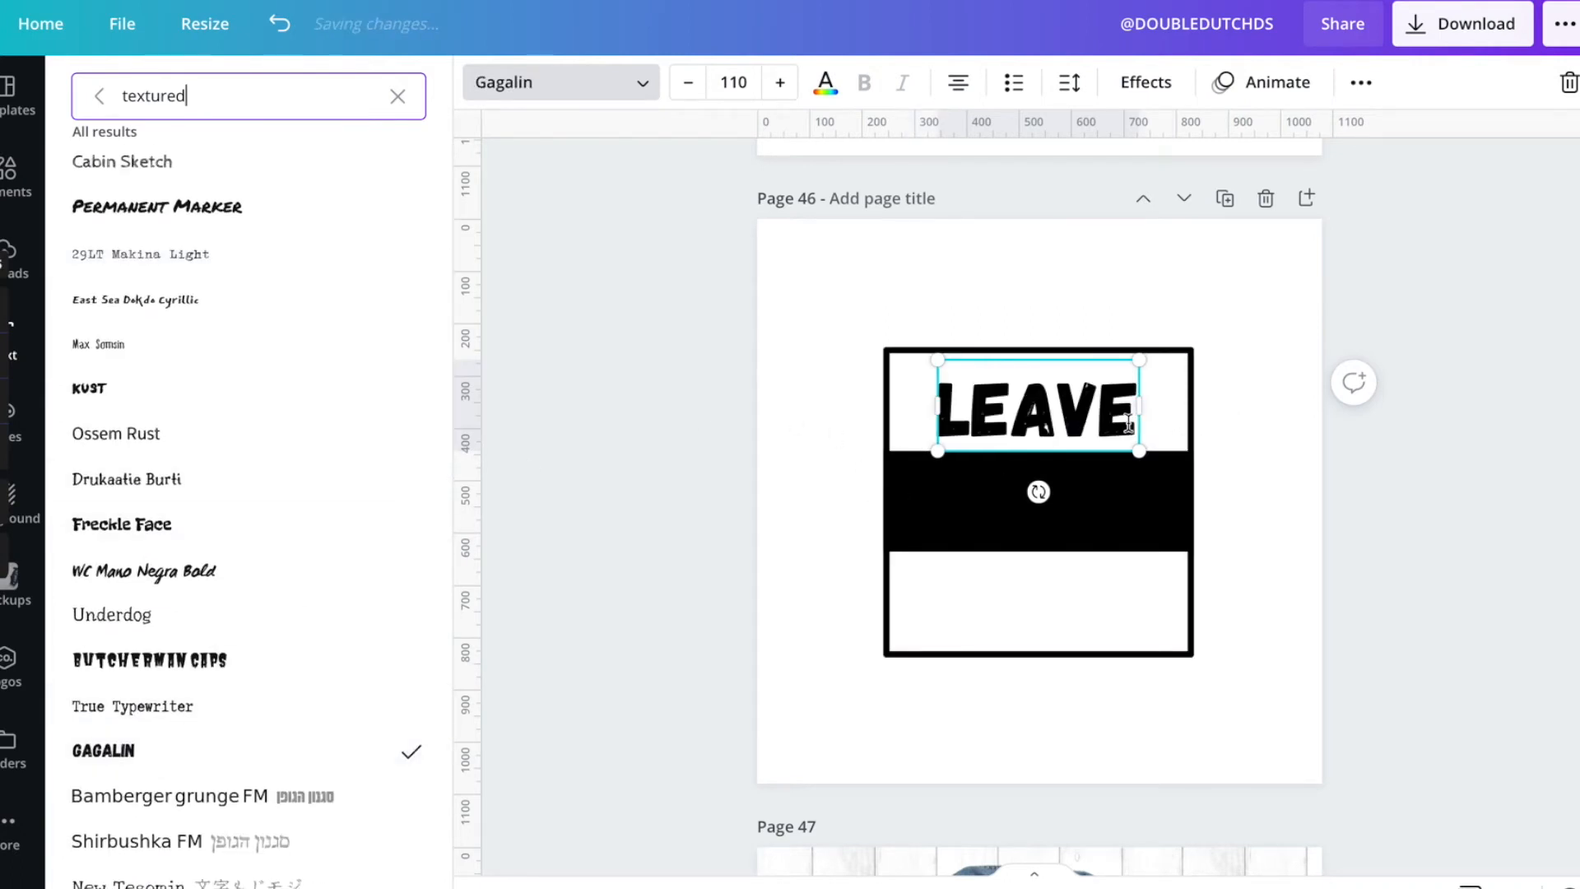
# Step: Enlarge the LEAVE text to font size 141 and stretch its text box to the frame's full width so the word is centred
pyautogui.moveTo(1139, 359); pyautogui.dragTo(1193, 356)
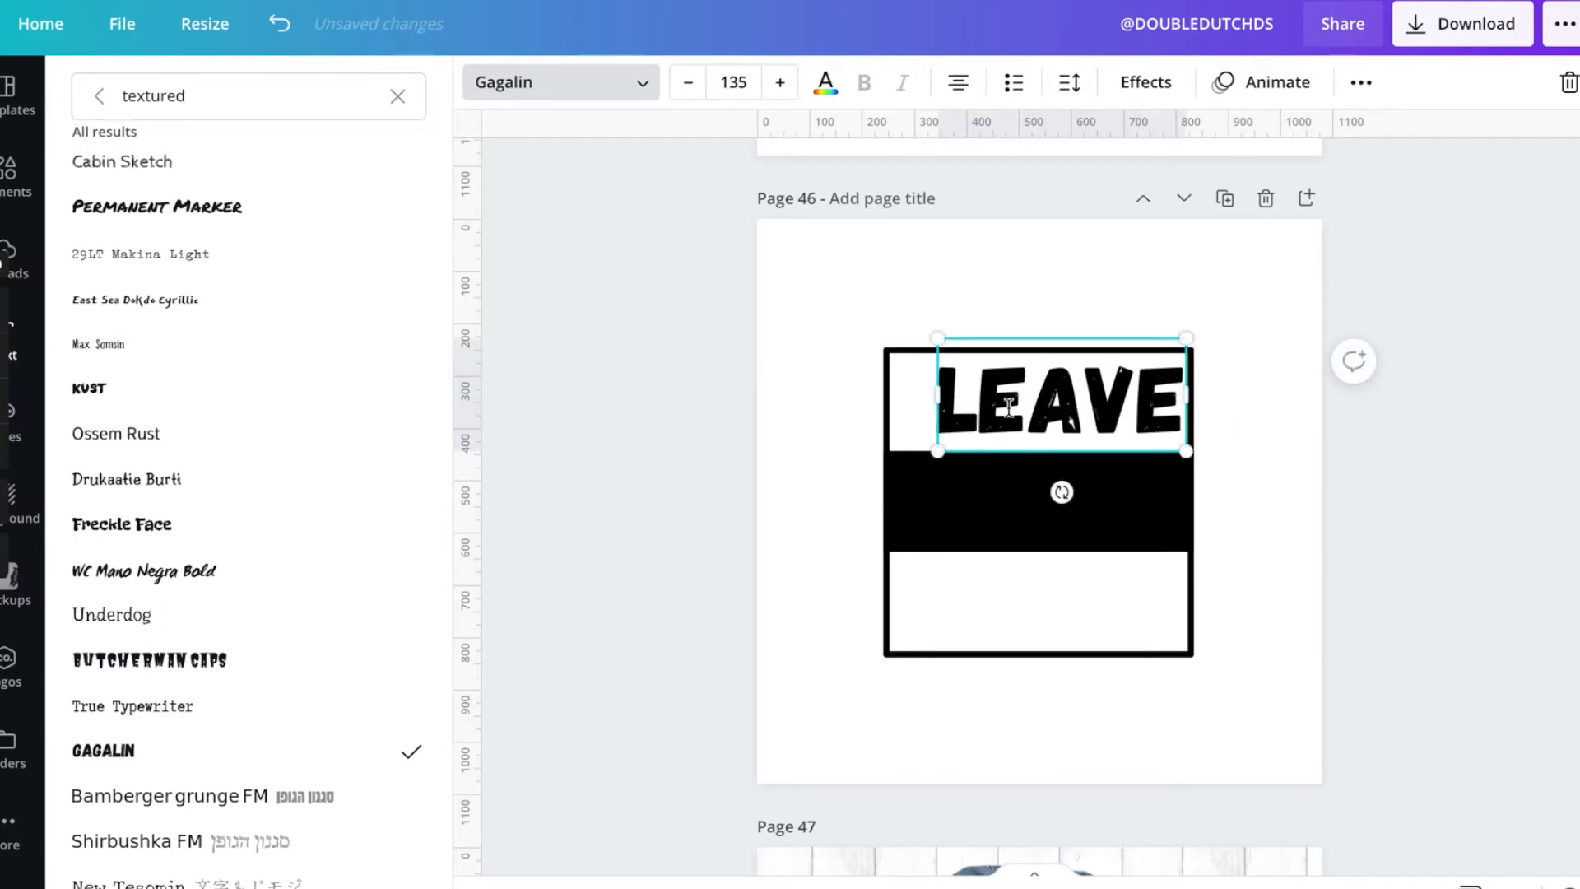
pyautogui.moveTo(934, 455); pyautogui.dragTo(926, 458)
pyautogui.moveTo(1063, 411); pyautogui.dragTo(1041, 410)
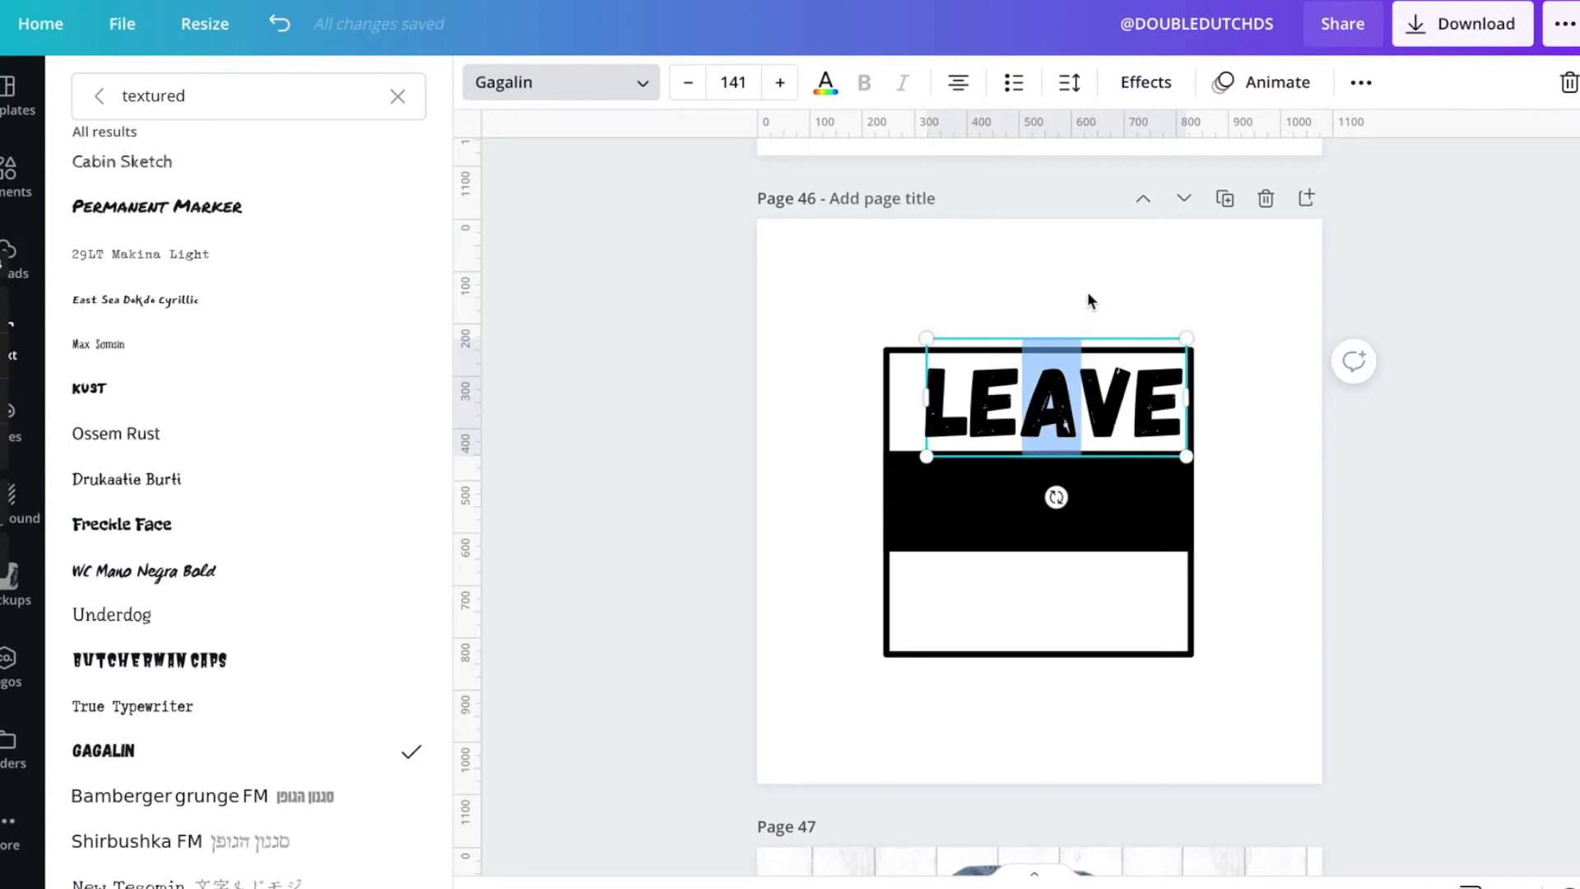
pyautogui.click(1086, 409)
pyautogui.click(1110, 288)
pyautogui.click(1099, 414)
pyautogui.moveTo(1099, 413); pyautogui.dragTo(1194, 405)
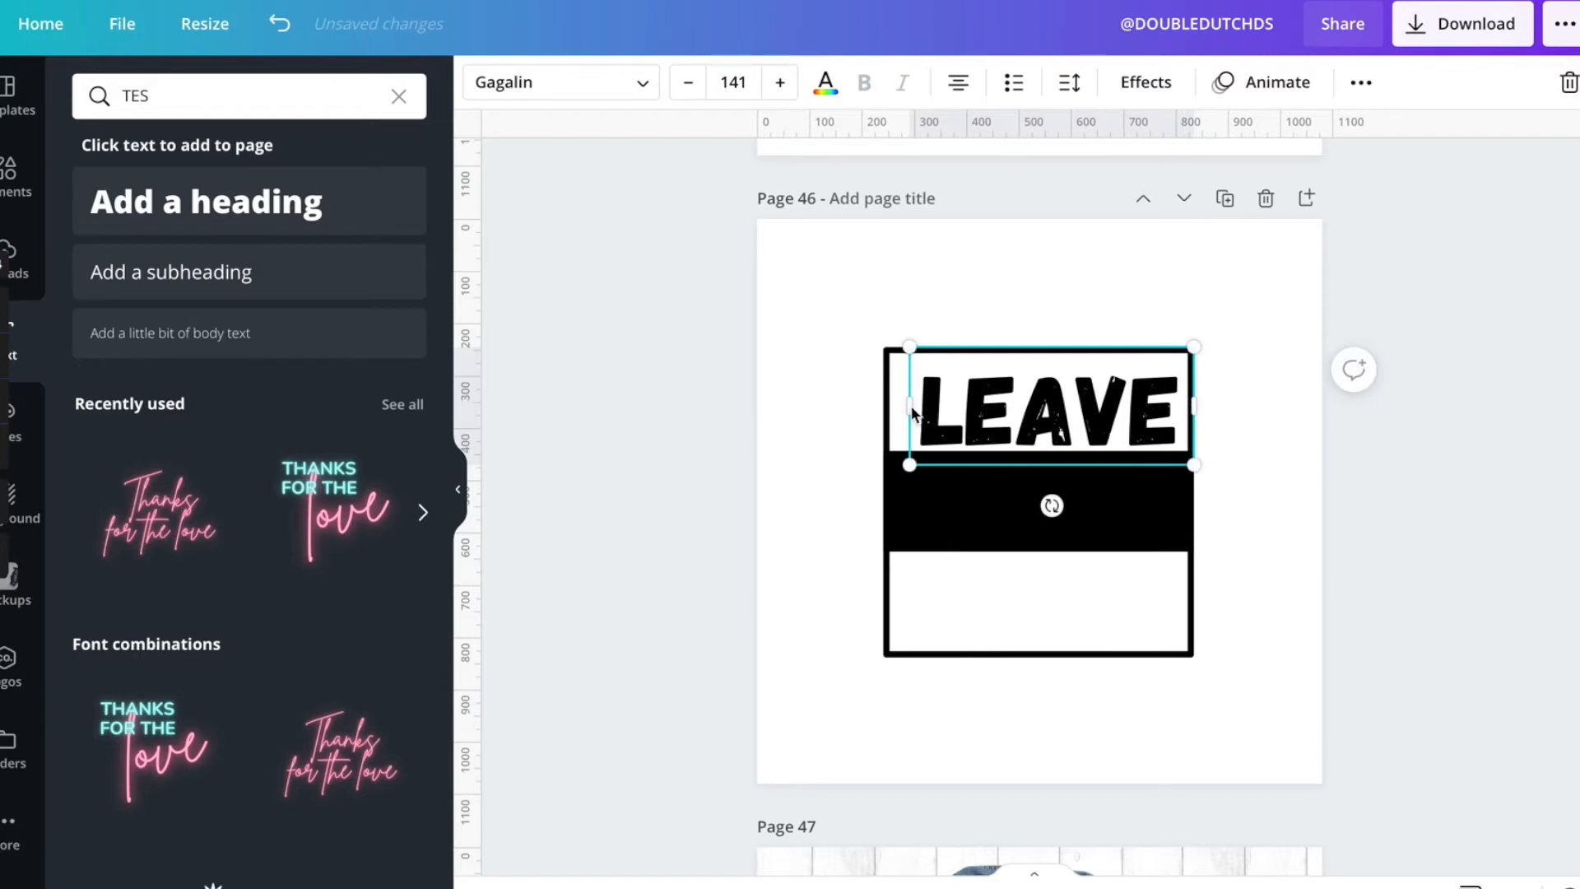
pyautogui.moveTo(911, 411); pyautogui.dragTo(887, 414)
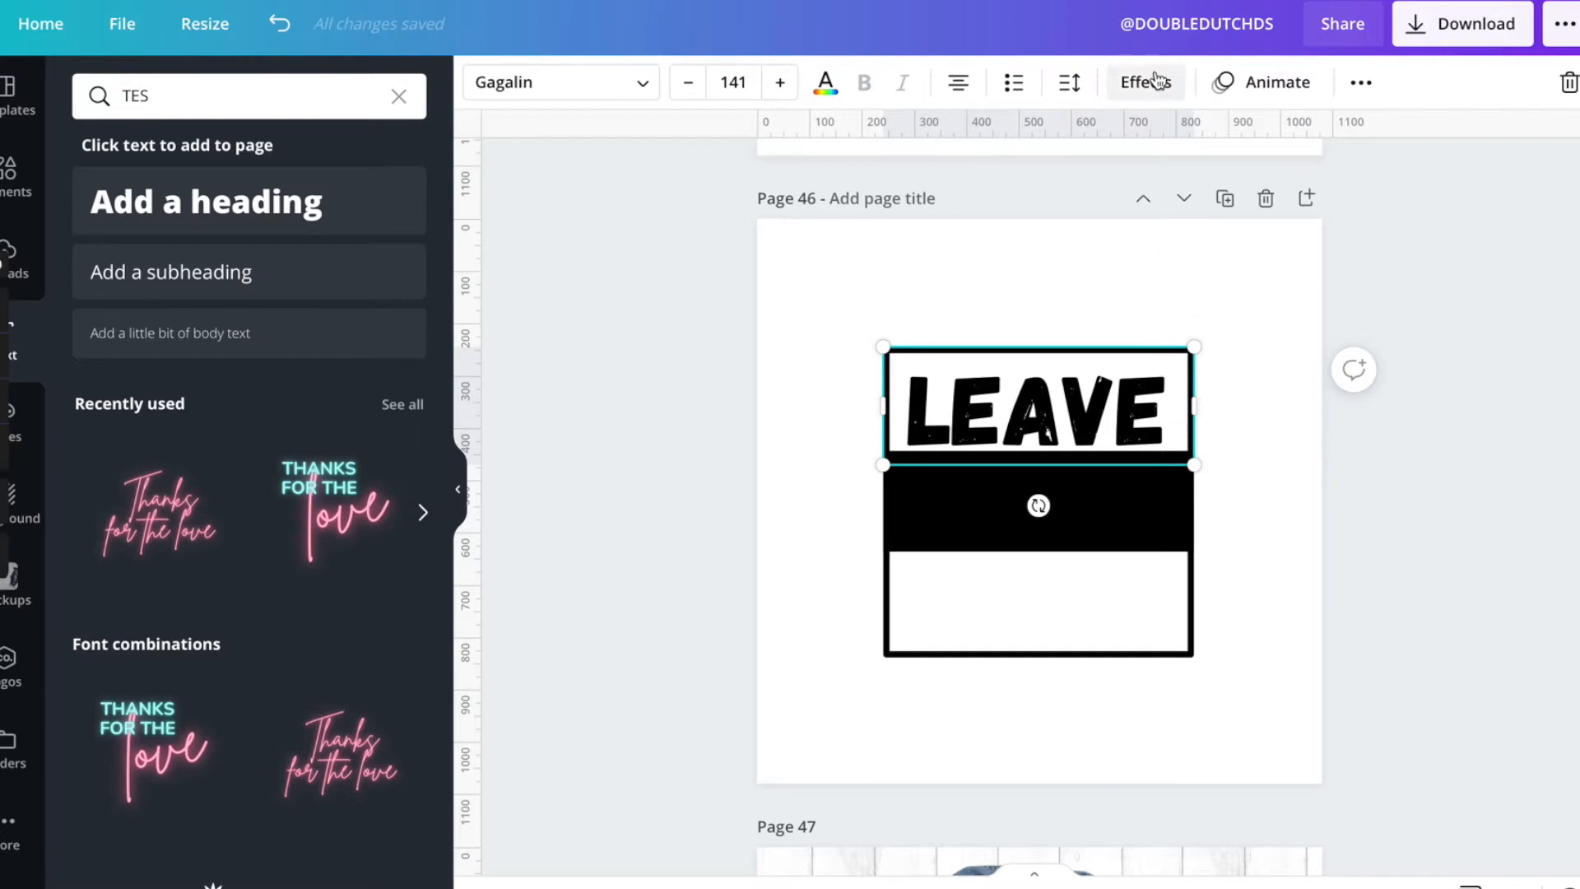
# Step: Set the LEAVE text's letter spacing to 63
pyautogui.click(1070, 86)
pyautogui.moveTo(1248, 162); pyautogui.dragTo(1253, 162)
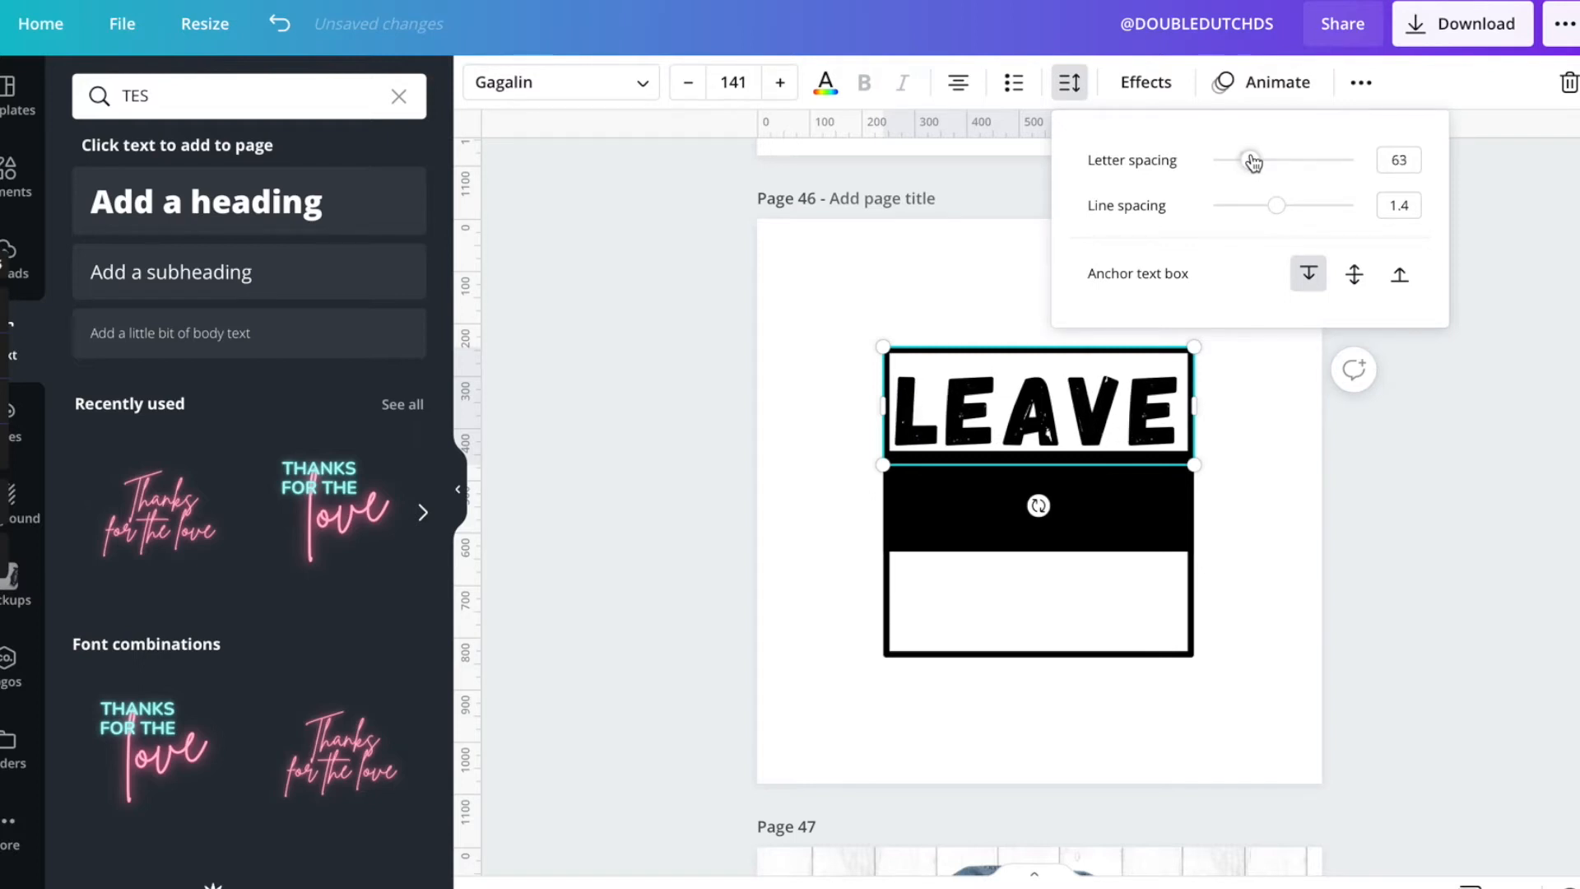
pyautogui.click(1295, 536)
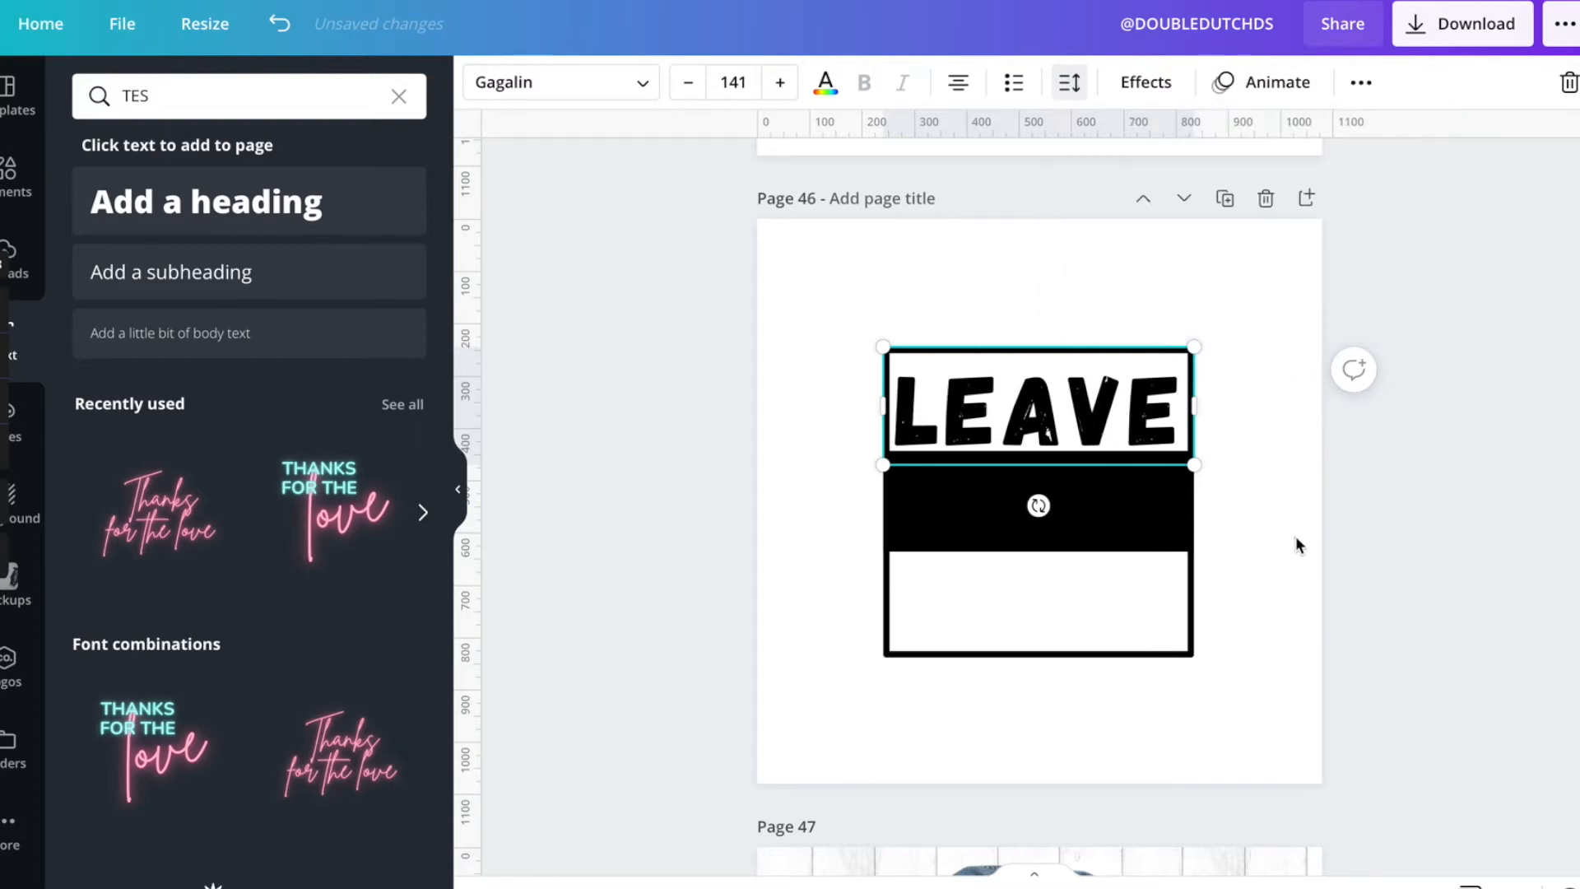
pyautogui.click(1294, 556)
# Step: Duplicate the LEAVE text into the white area below the black band and change the copy to "MARK"
pyautogui.click(1097, 407)
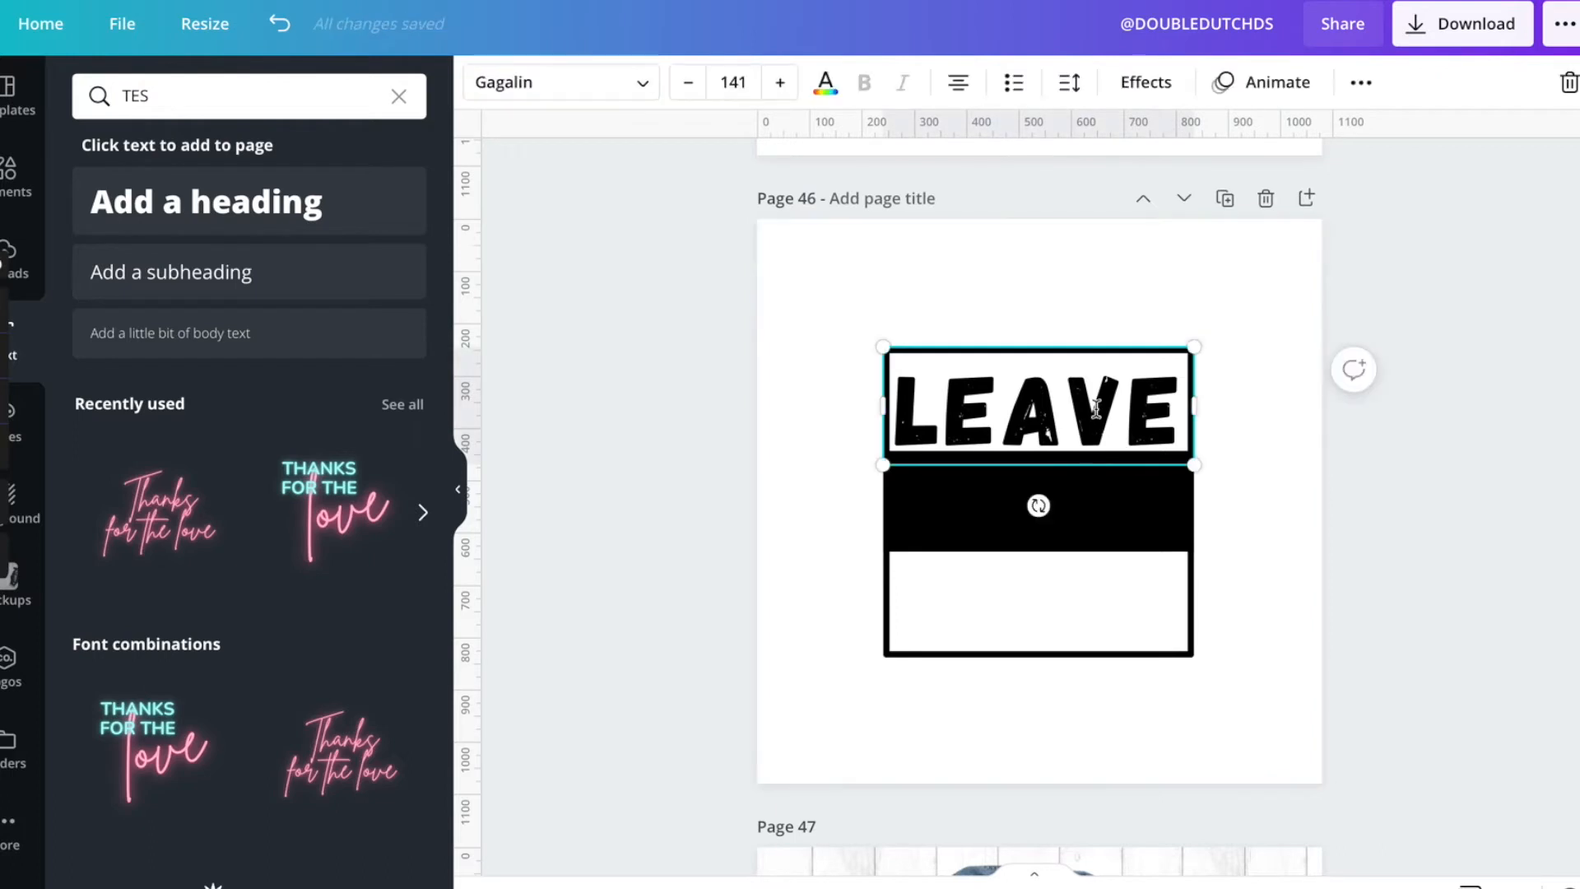
pyautogui.hotkey('ctrl', 'd')
pyautogui.moveTo(1097, 407); pyautogui.dragTo(1081, 585)
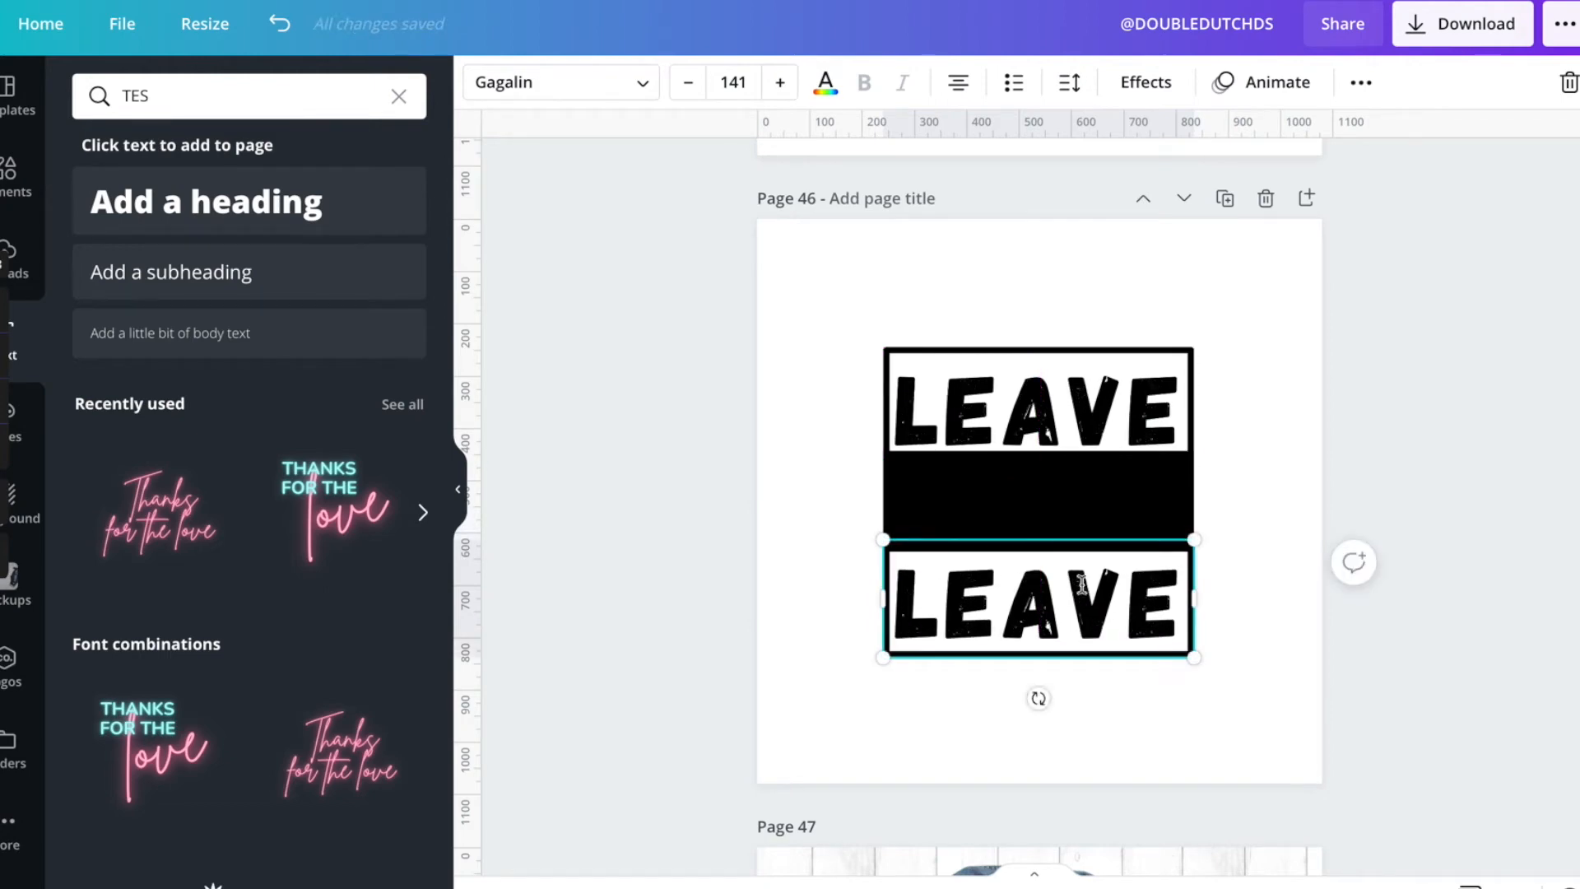
pyautogui.doubleClick(1082, 584)
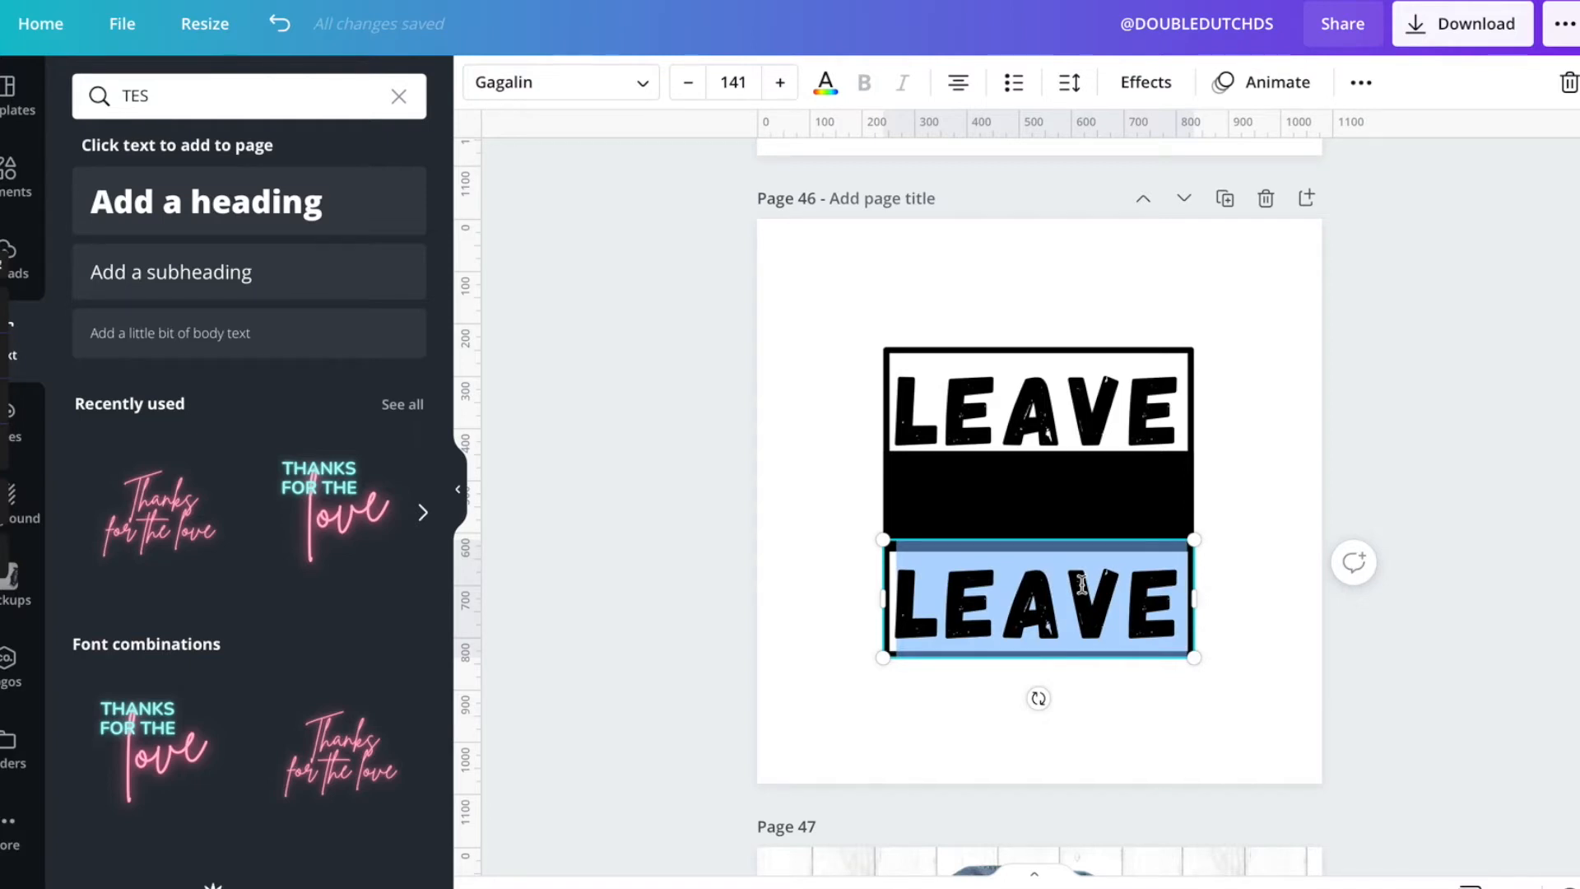
pyautogui.write('MARK')
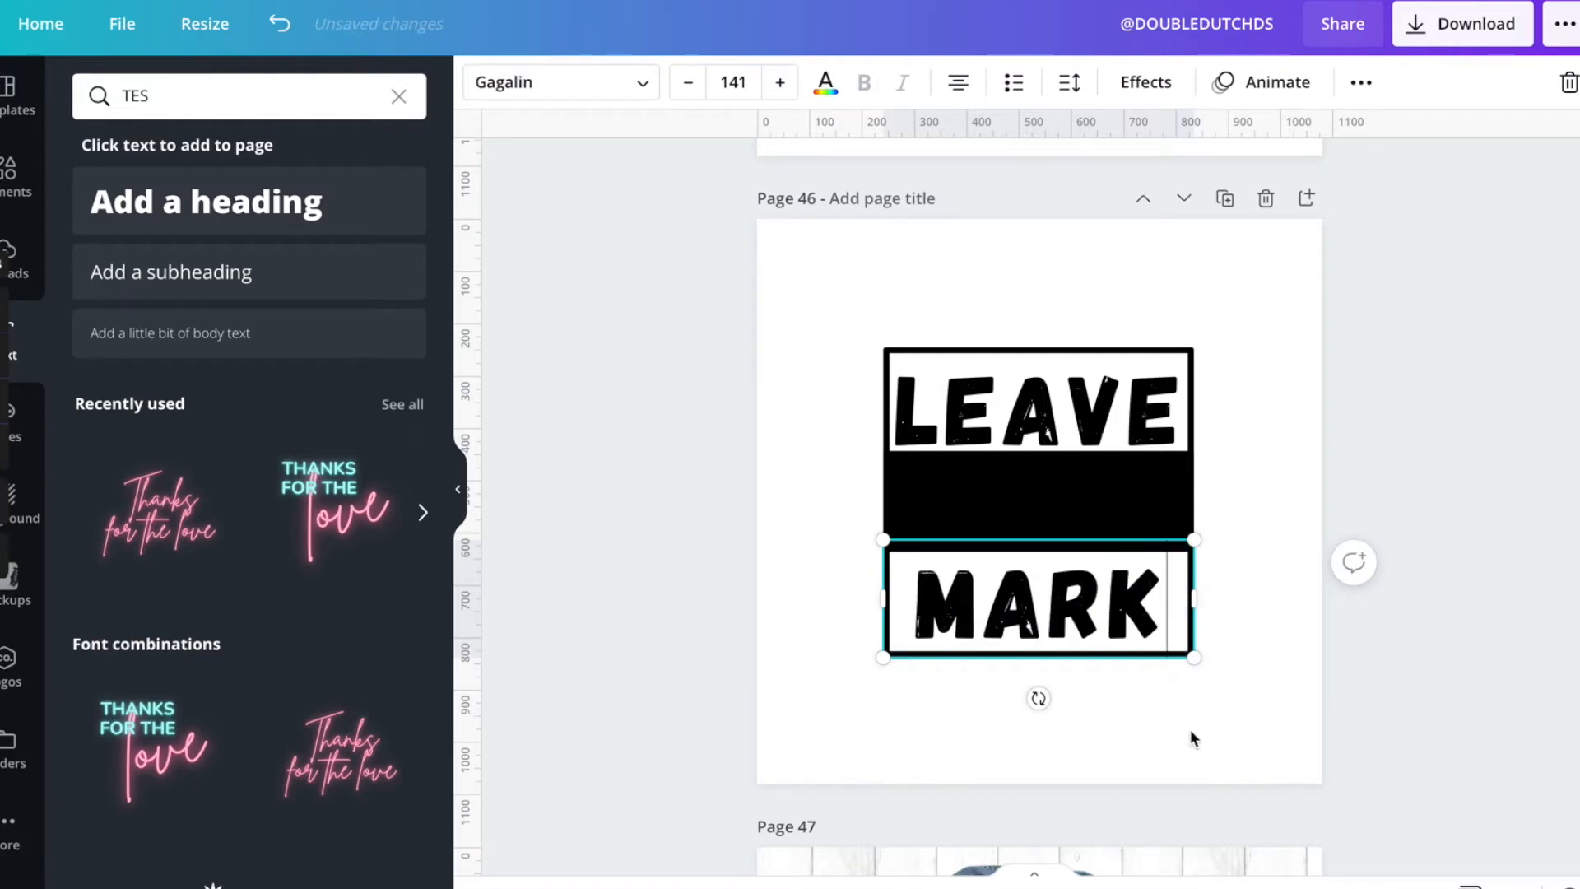
pyautogui.click(1193, 738)
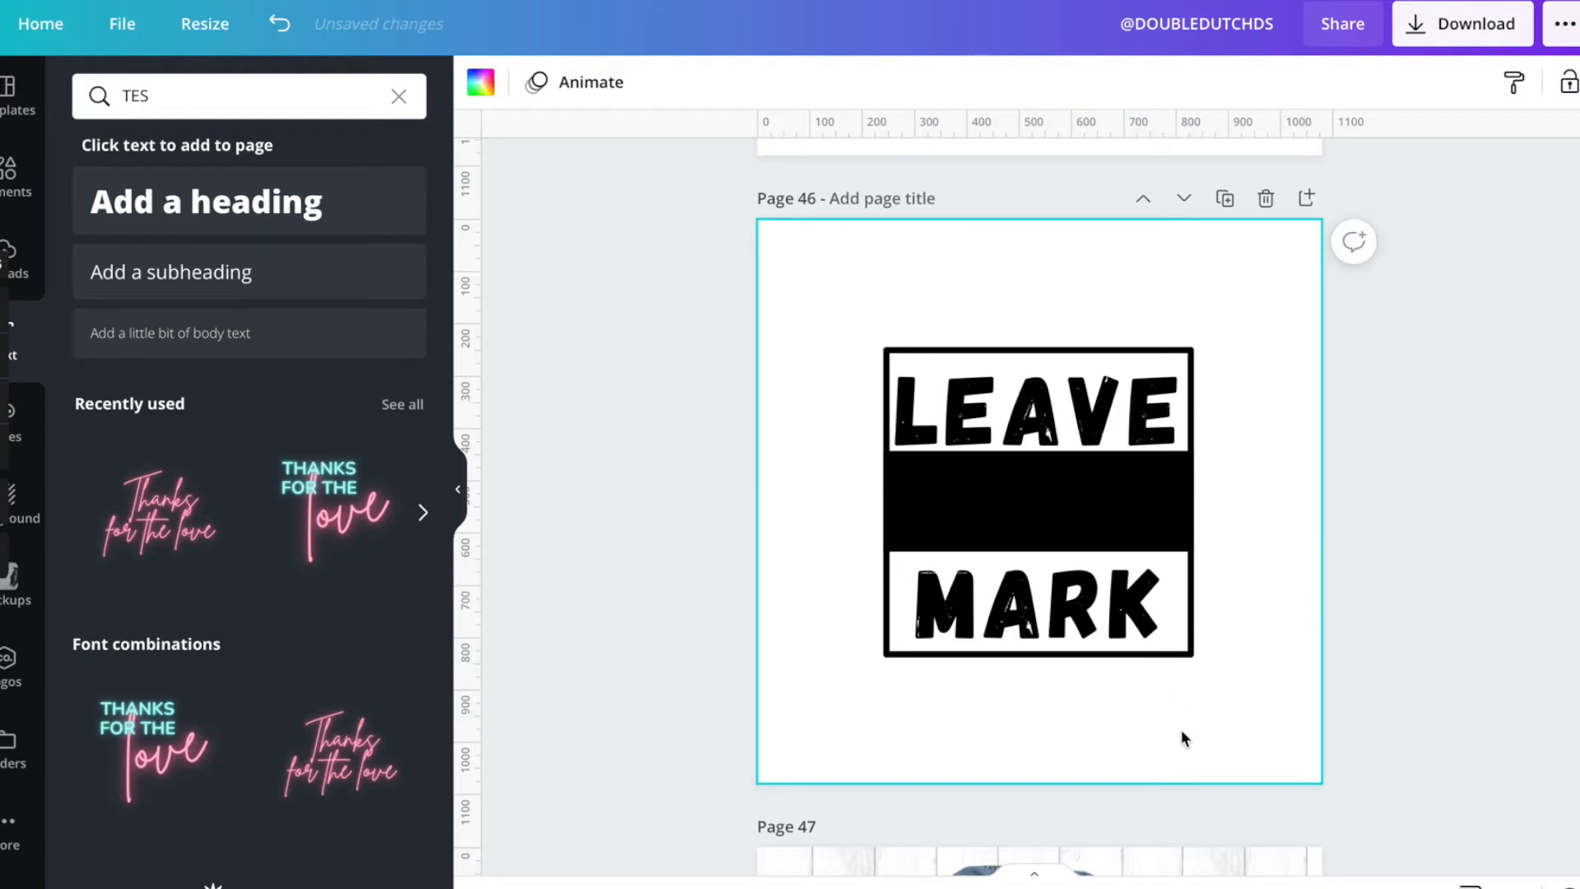
# Step: Set the MARK text's letter spacing to 199, matching LEAVE's left edge with a temporary vertical guide that is removed again
pyautogui.click(1134, 632)
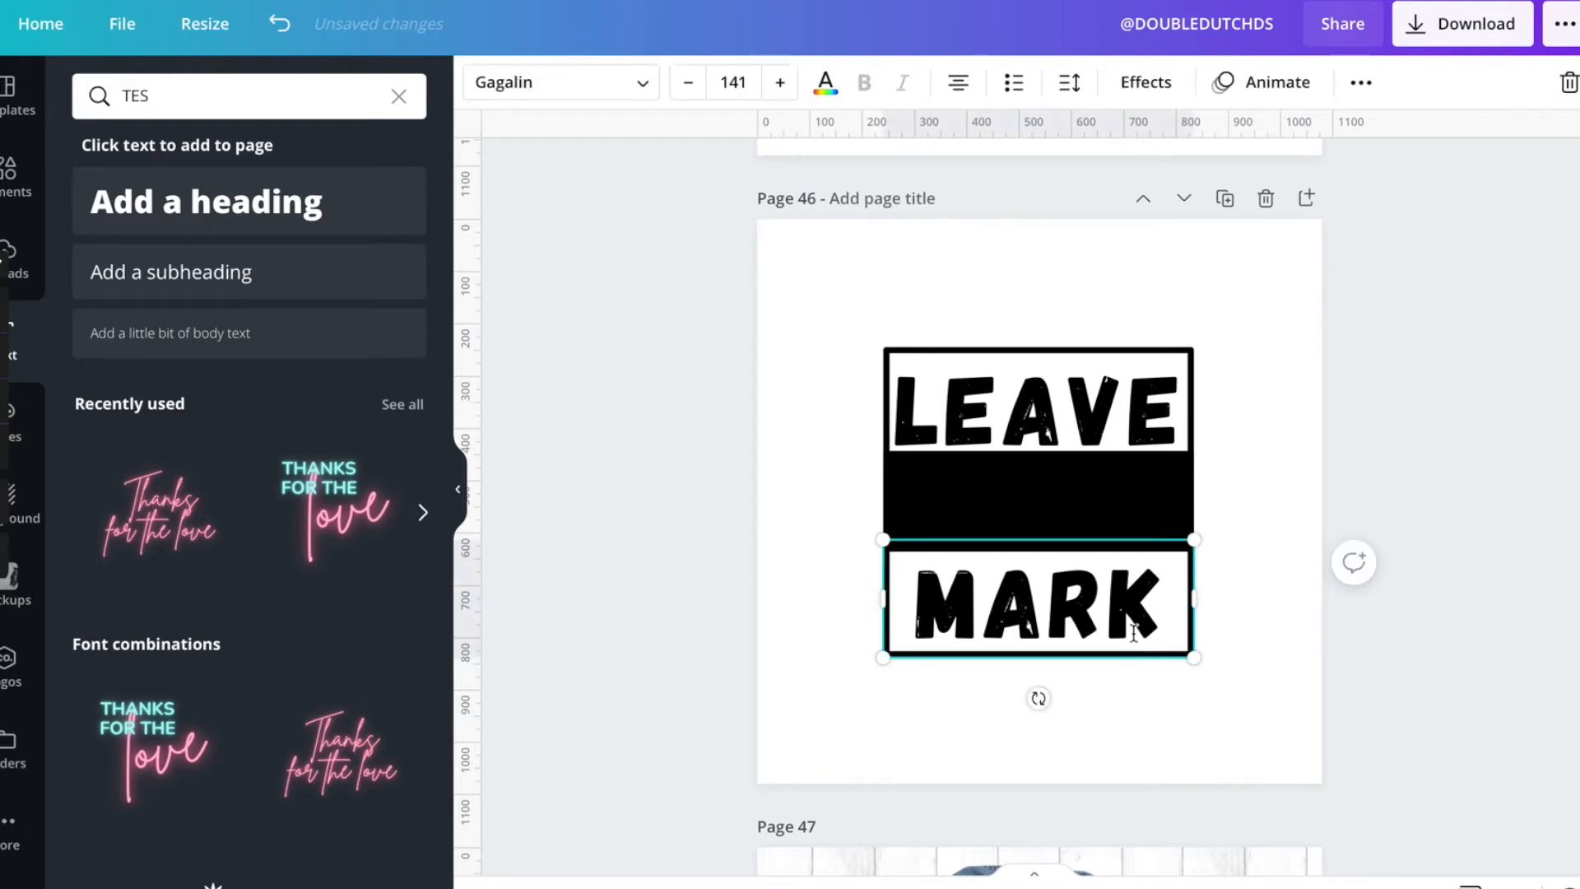
pyautogui.click(1069, 82)
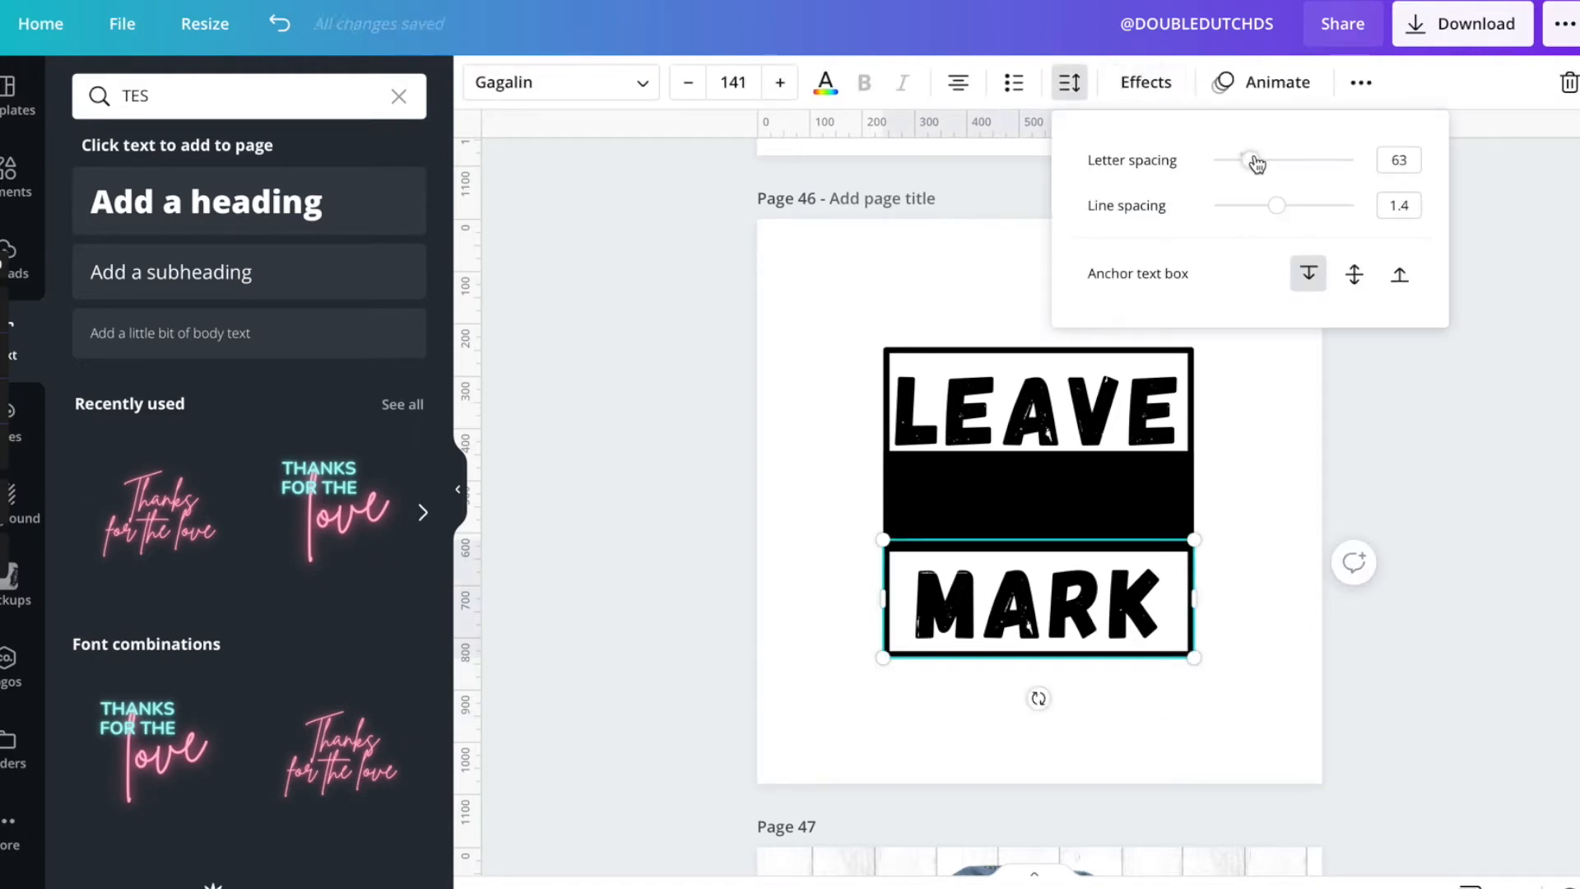
pyautogui.moveTo(1257, 165); pyautogui.dragTo(1267, 164)
pyautogui.click(1261, 385)
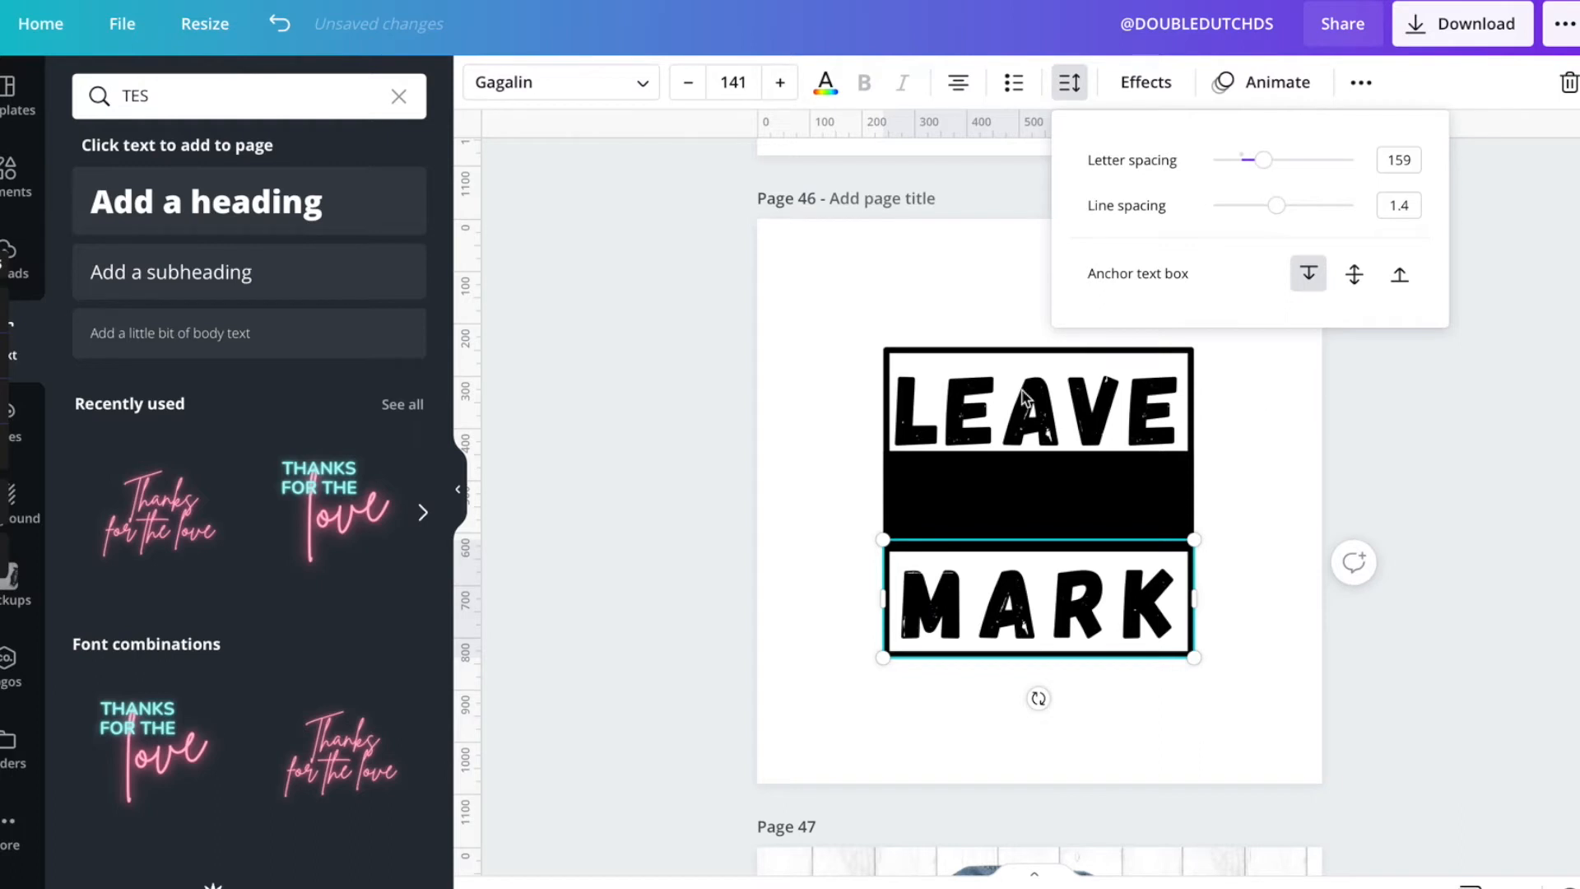
pyautogui.moveTo(461, 132); pyautogui.dragTo(896, 164)
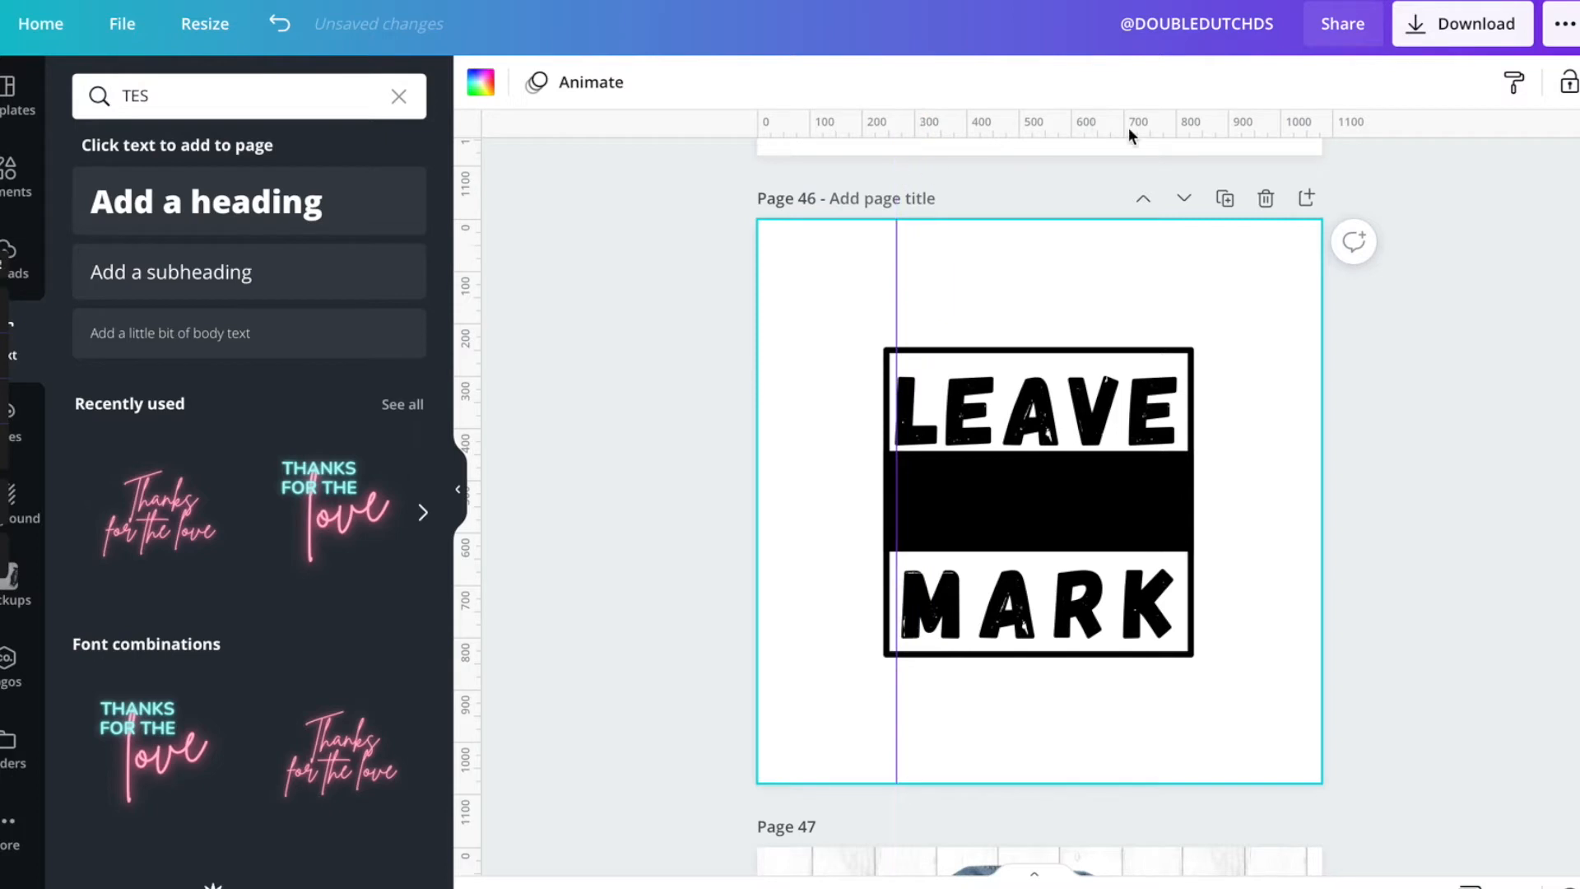
pyautogui.click(1005, 583)
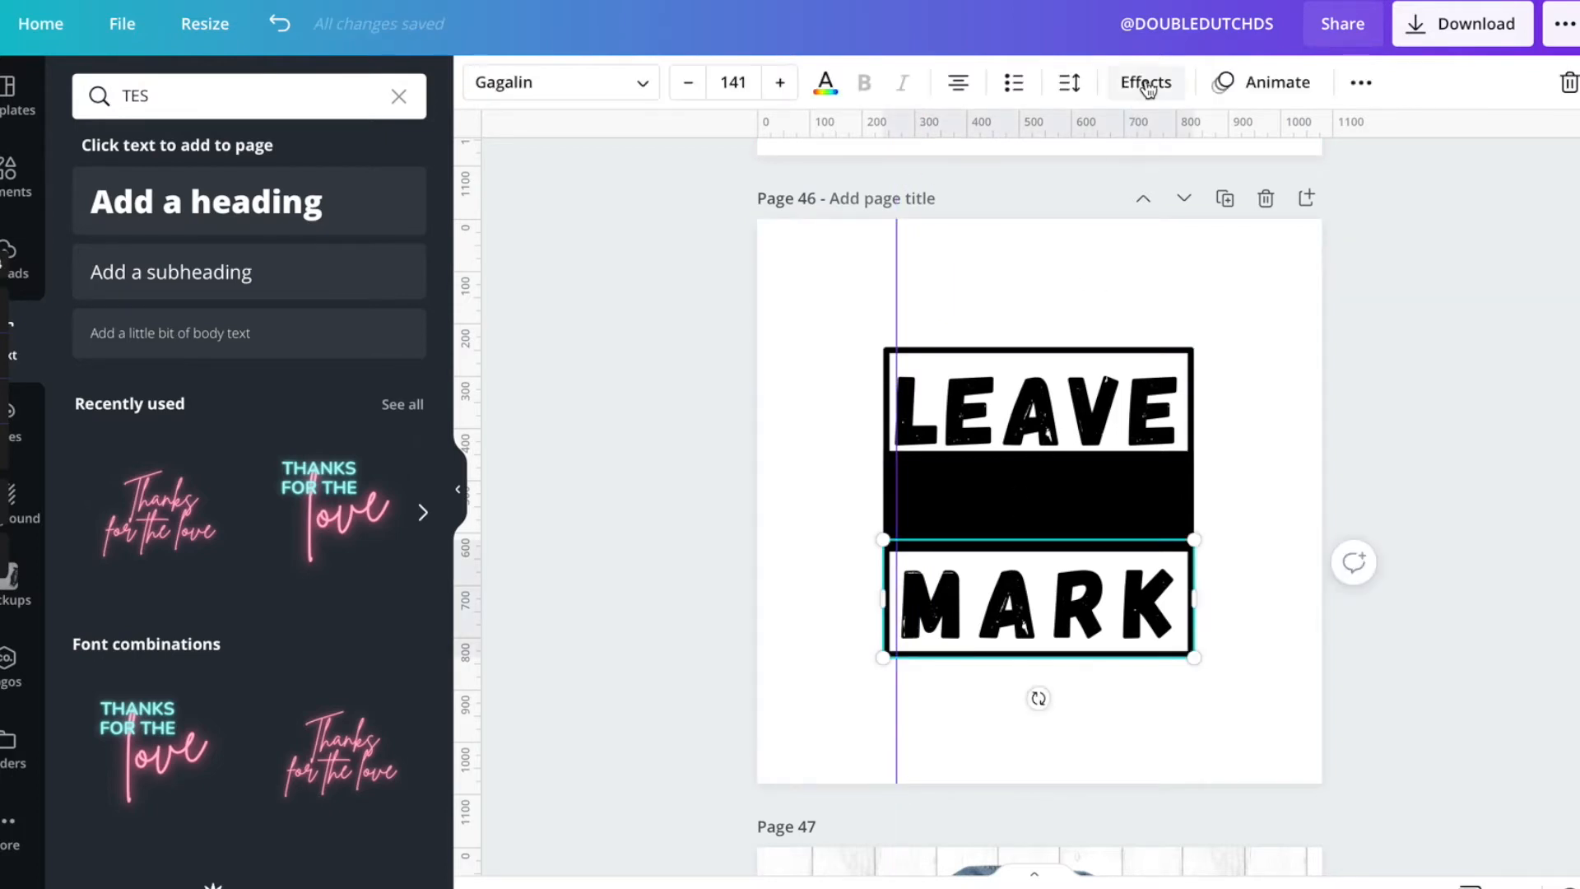
pyautogui.click(1069, 83)
pyautogui.moveTo(1270, 172); pyautogui.dragTo(1273, 174)
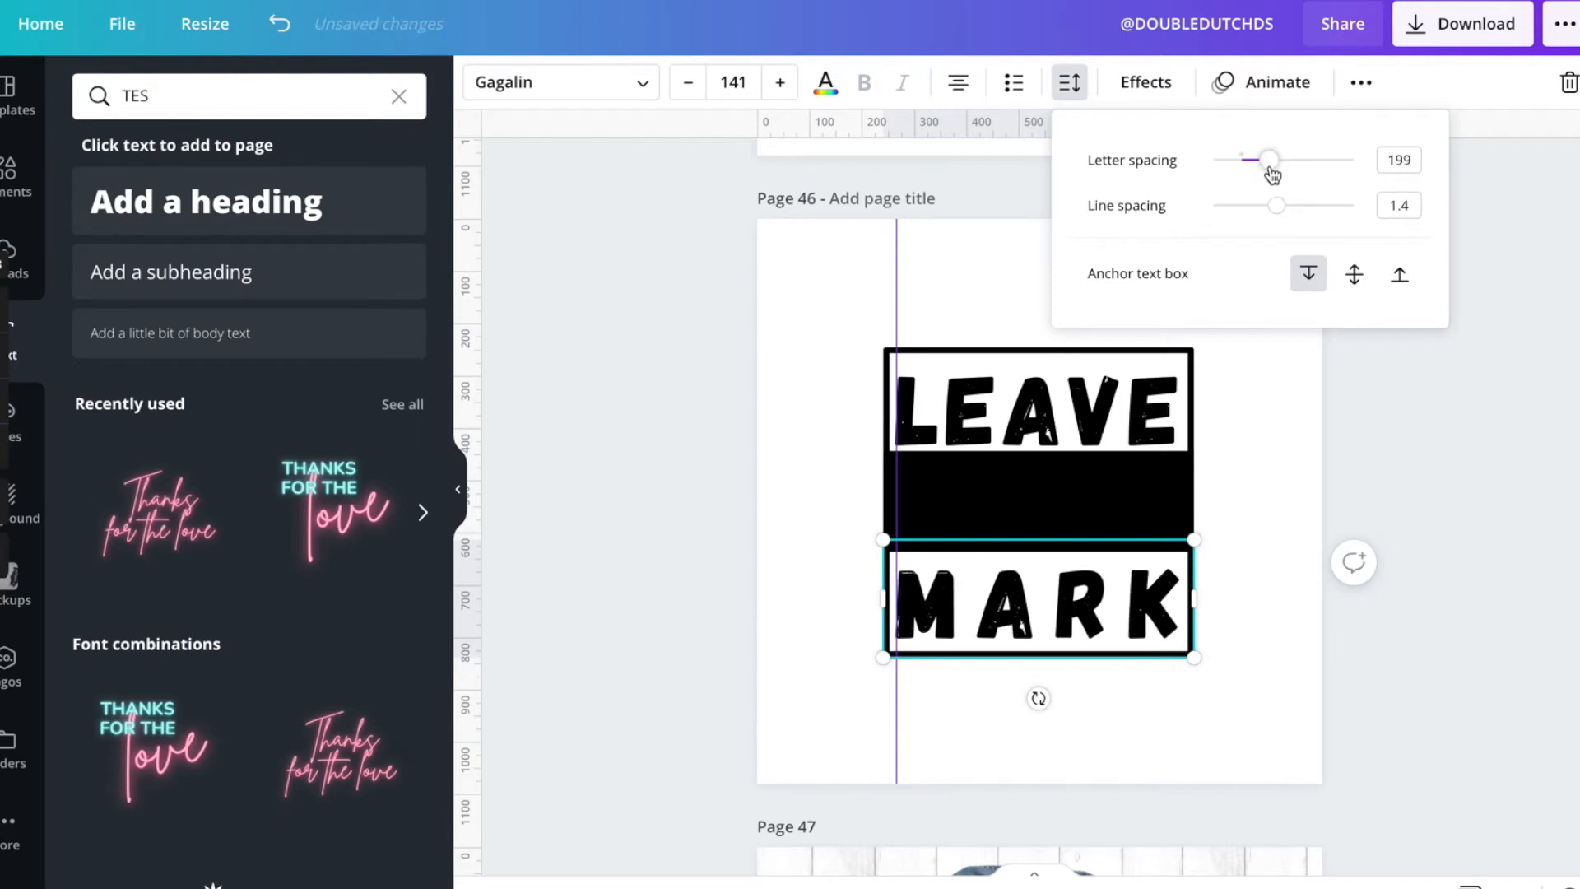
pyautogui.click(1263, 512)
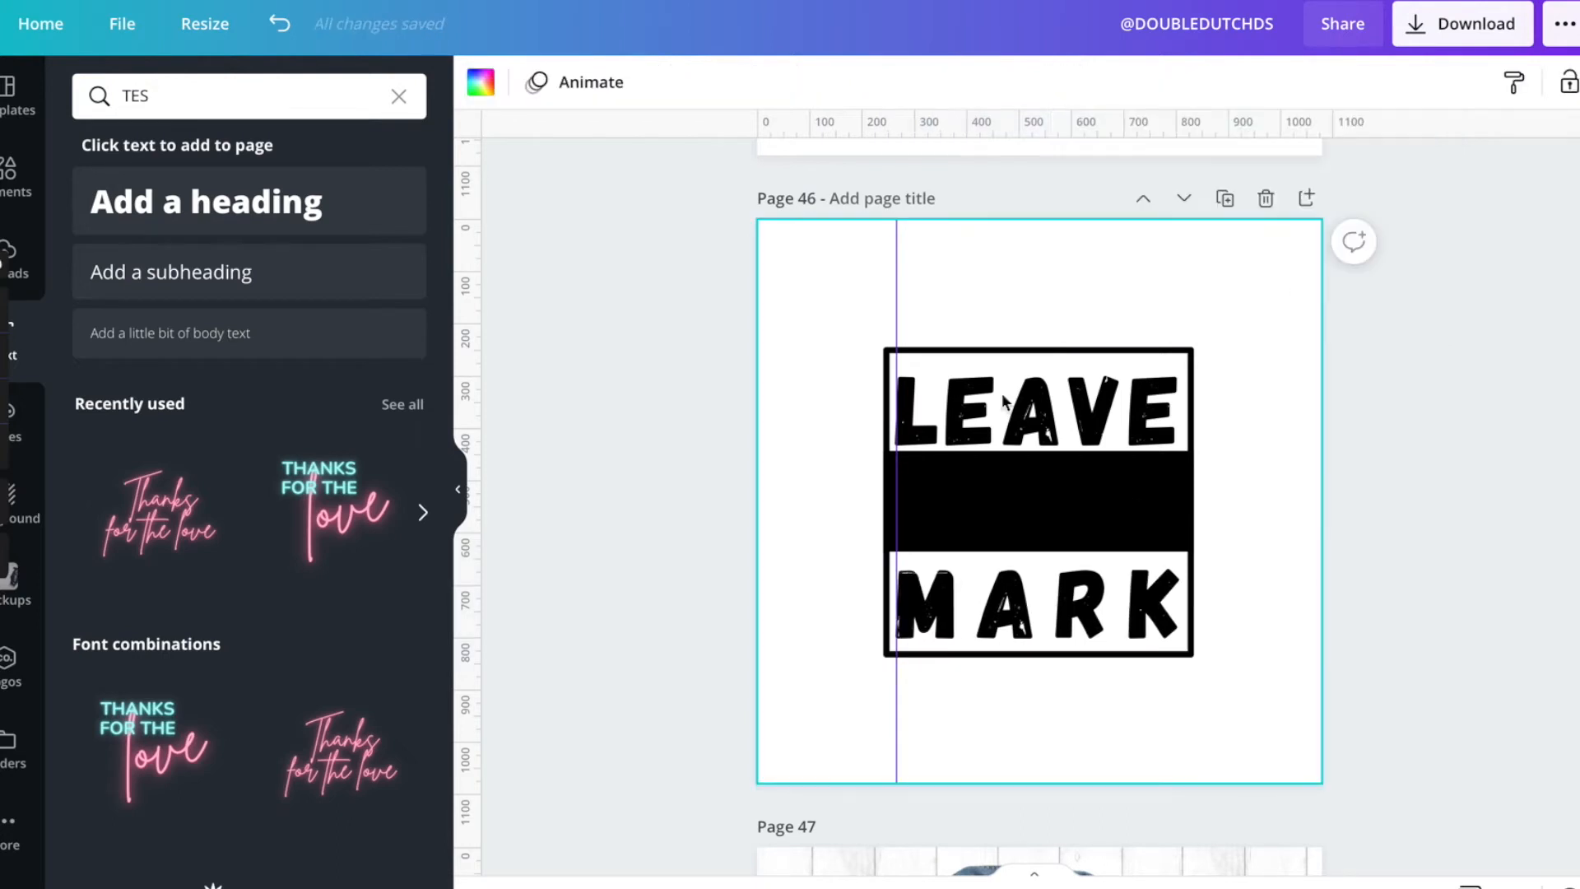
pyautogui.moveTo(892, 245); pyautogui.dragTo(1426, 317)
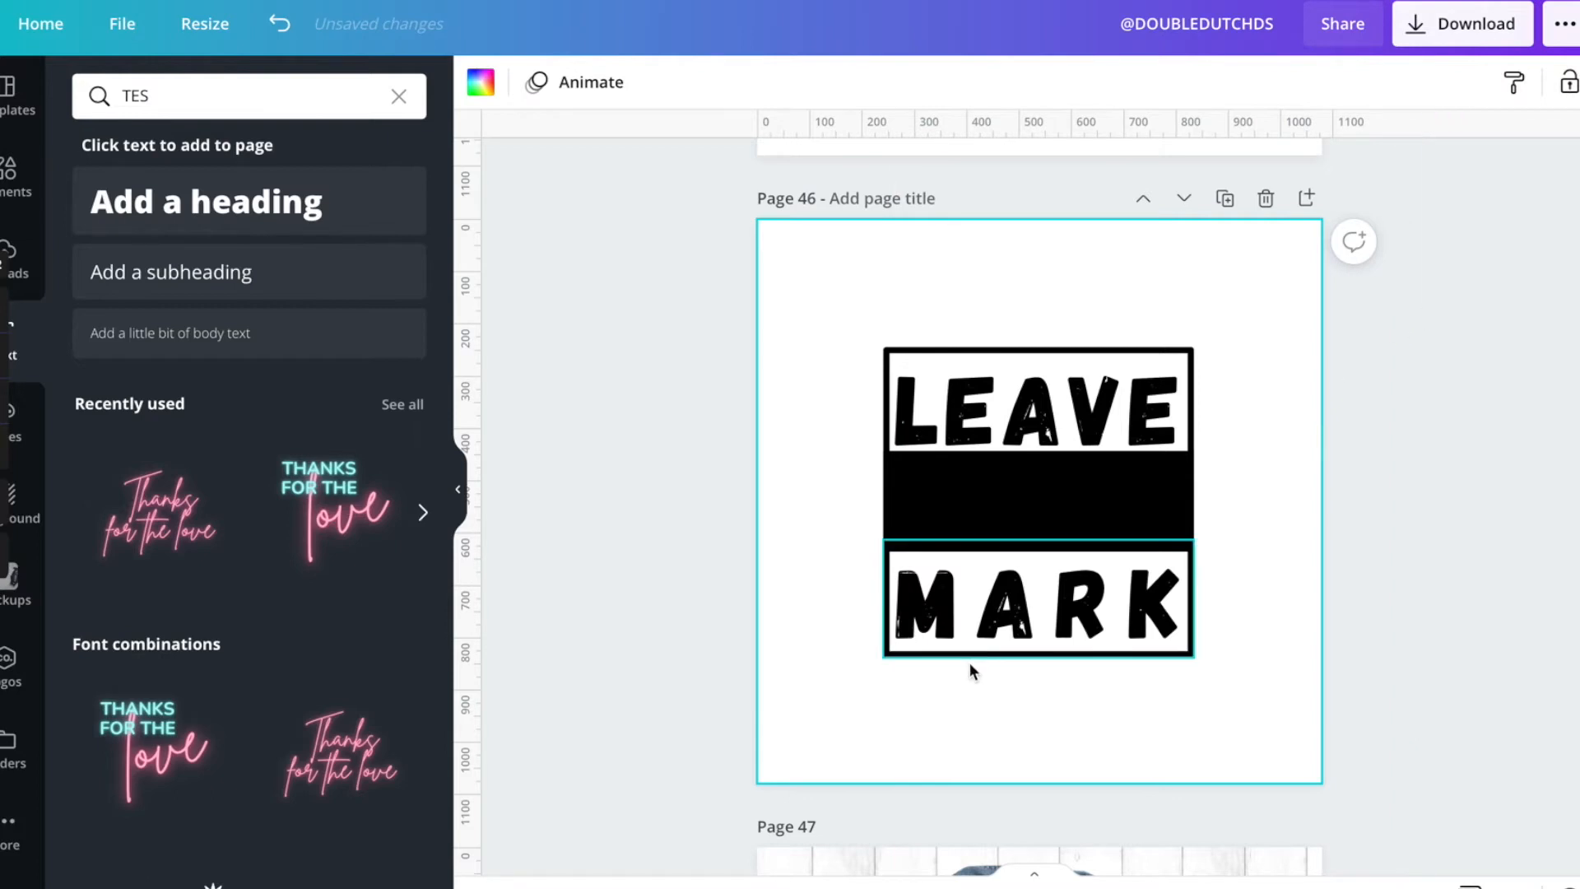
# Step: Duplicate the MARK text onto the black middle band and colour the copy white
pyautogui.click(1010, 628)
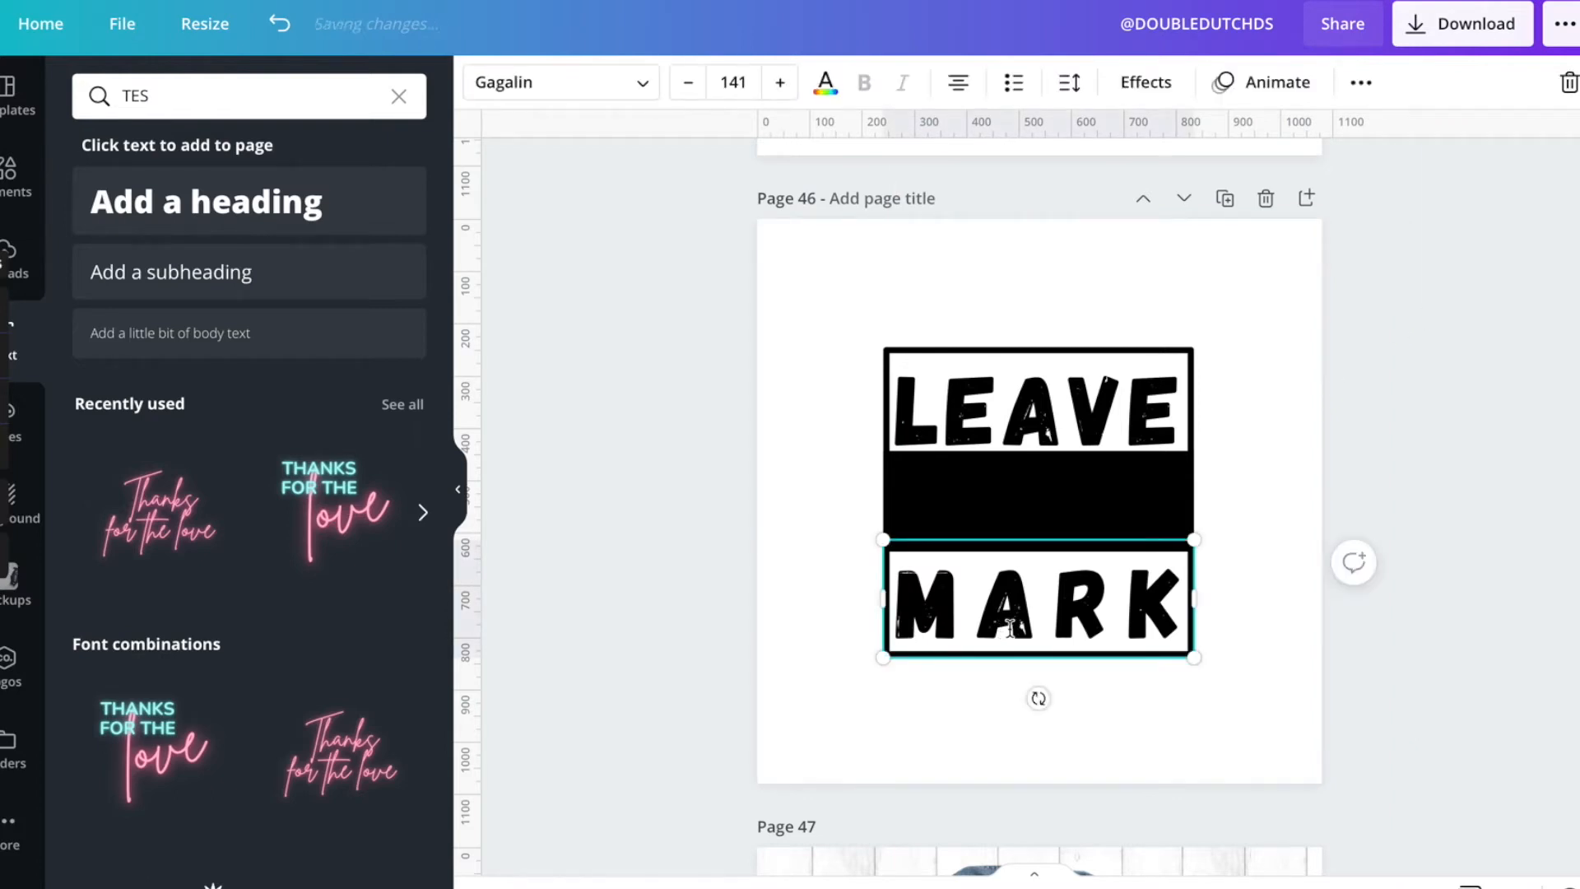
pyautogui.hotkey('ctrl', 'd')
pyautogui.moveTo(1009, 626); pyautogui.dragTo(999, 519)
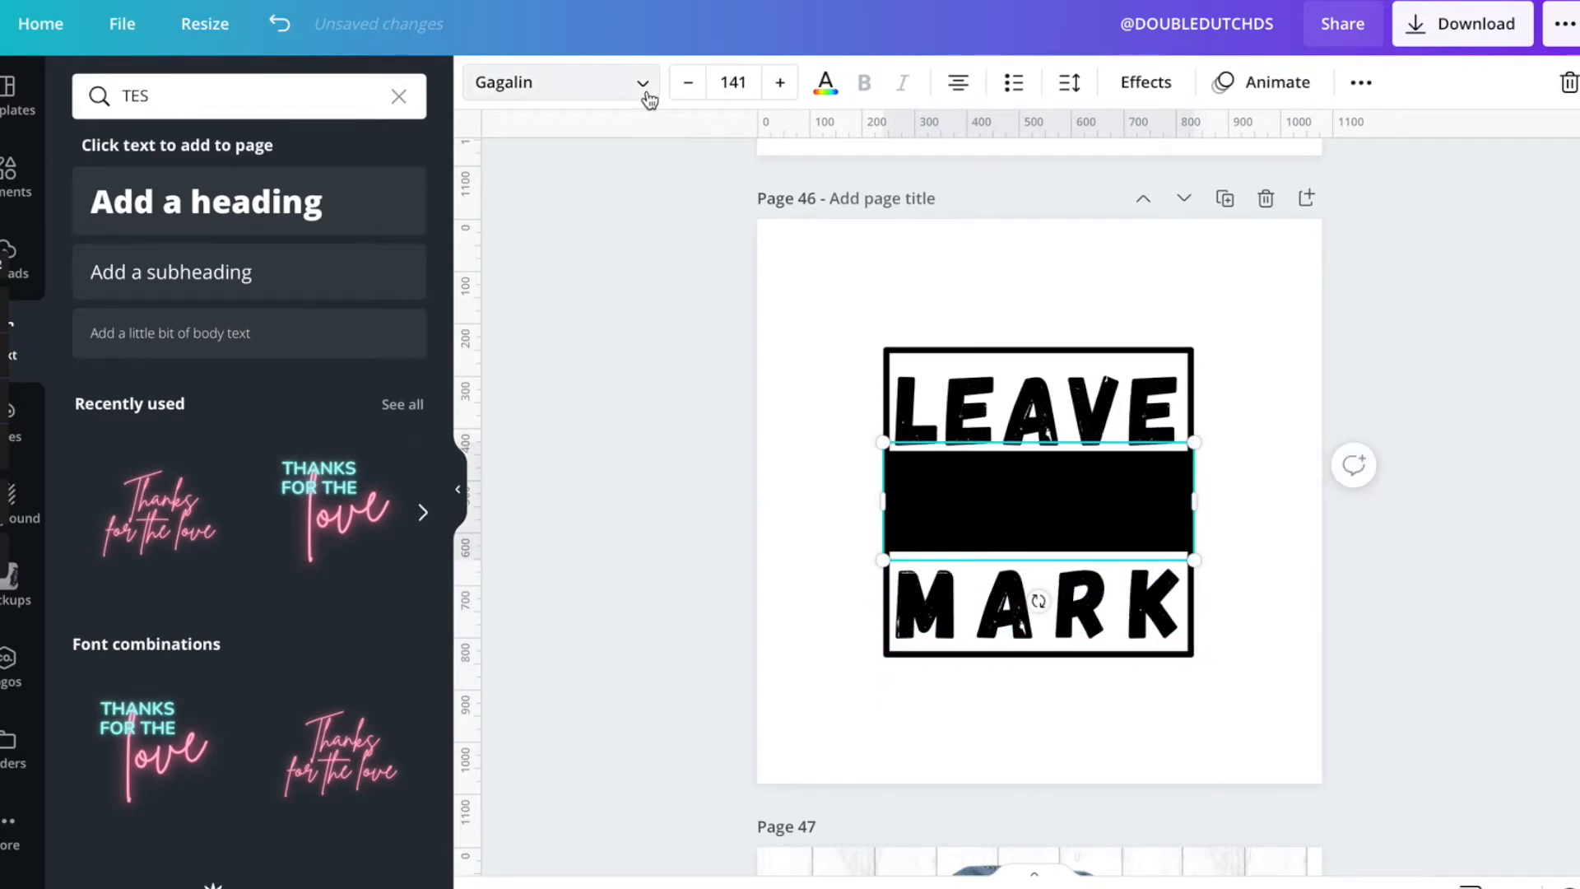
pyautogui.click(825, 82)
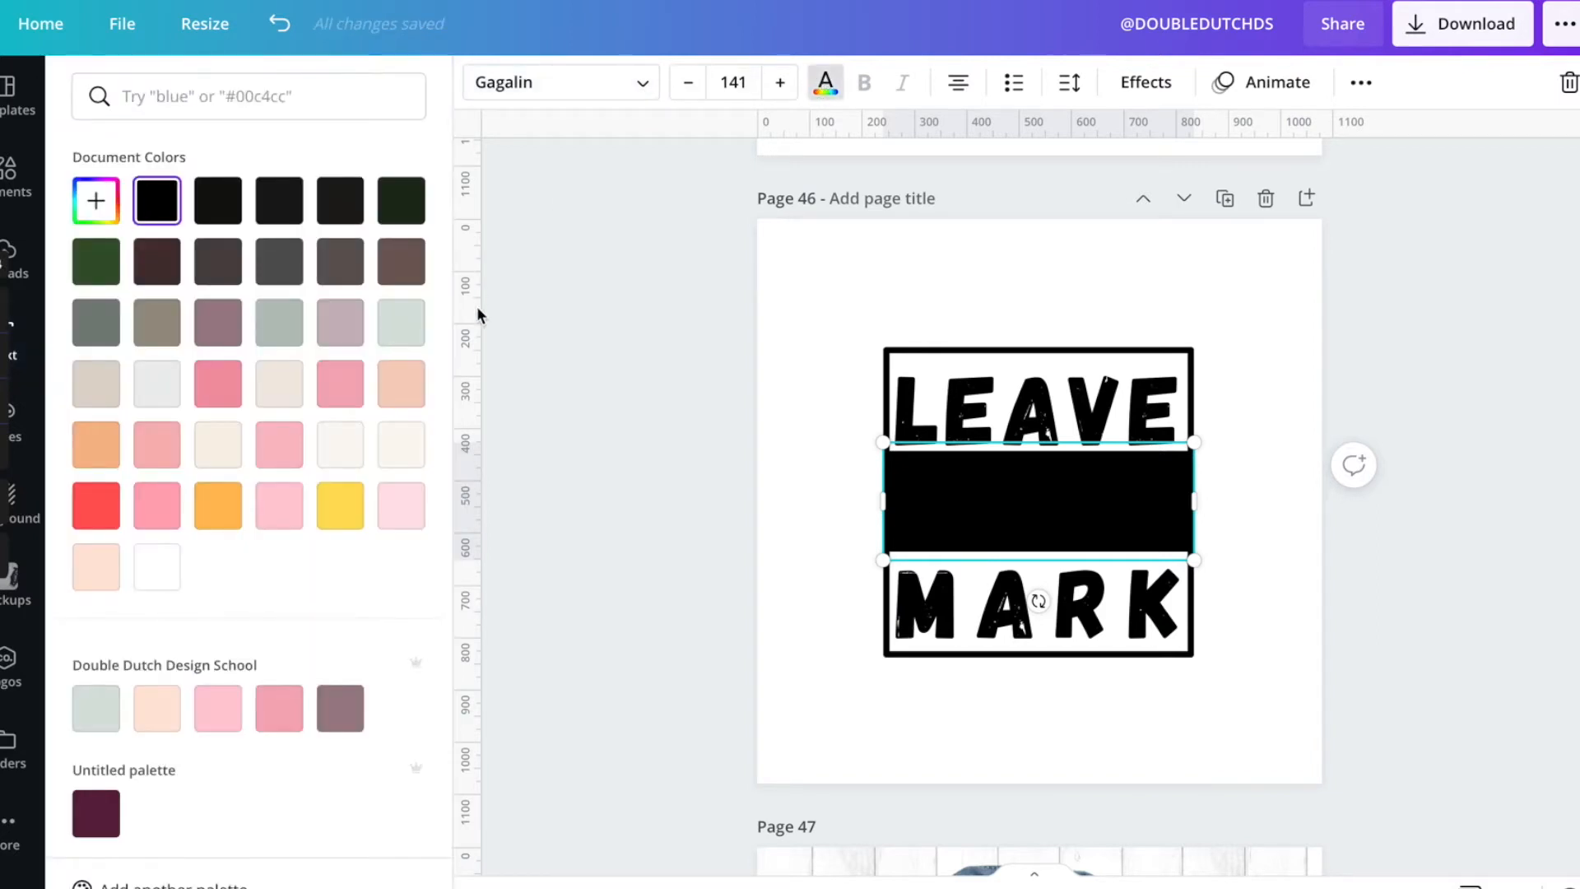
pyautogui.click(156, 568)
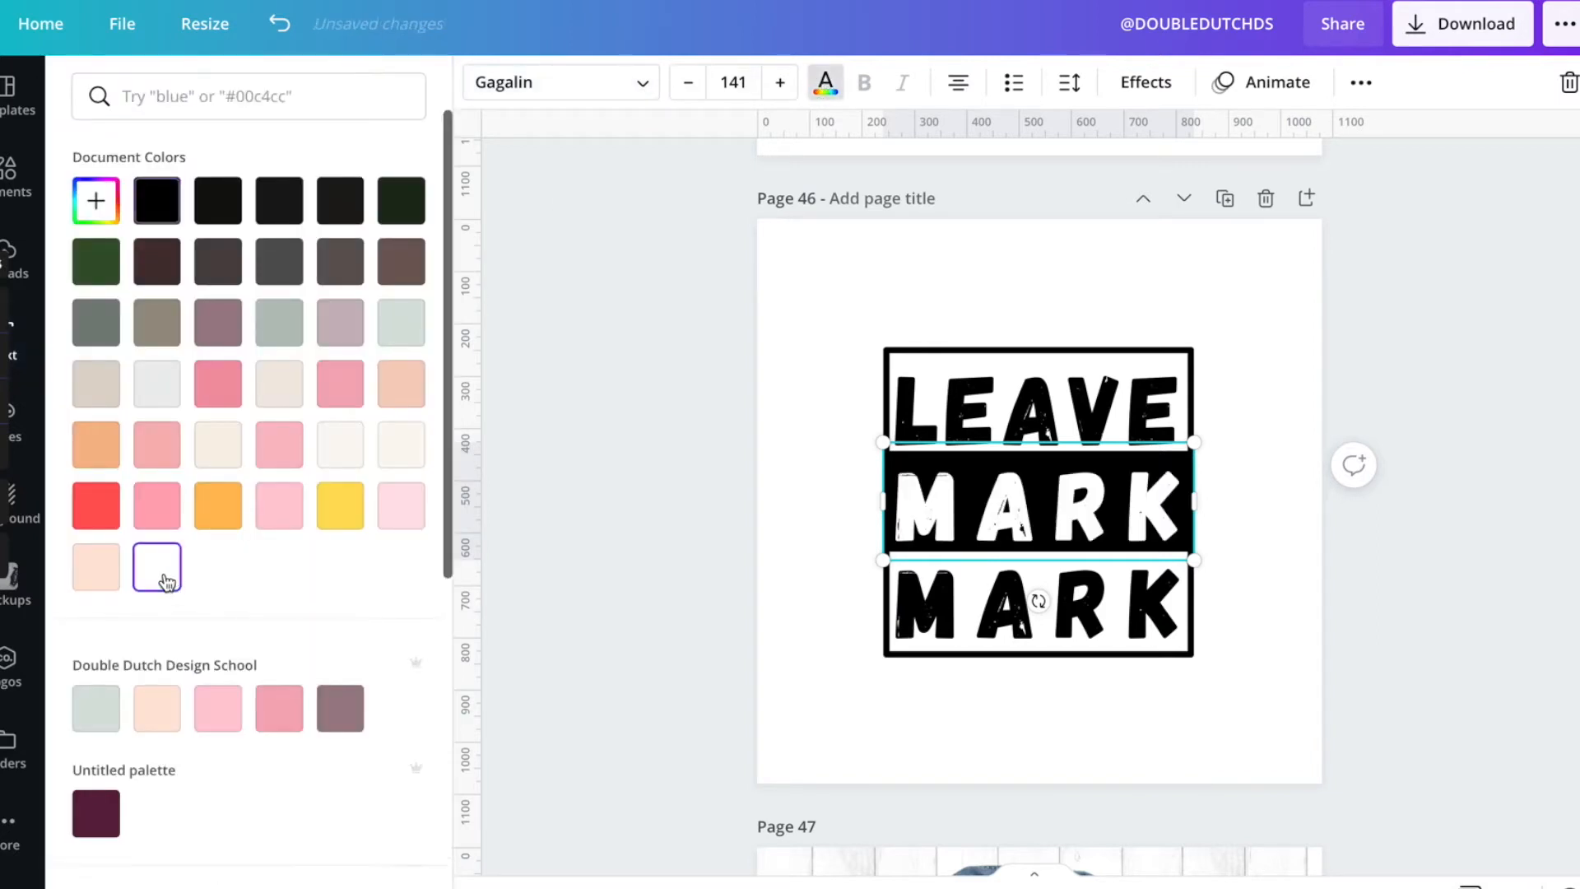
# Step: Change the white text on the black band to "YOUR"
pyautogui.doubleClick(988, 508)
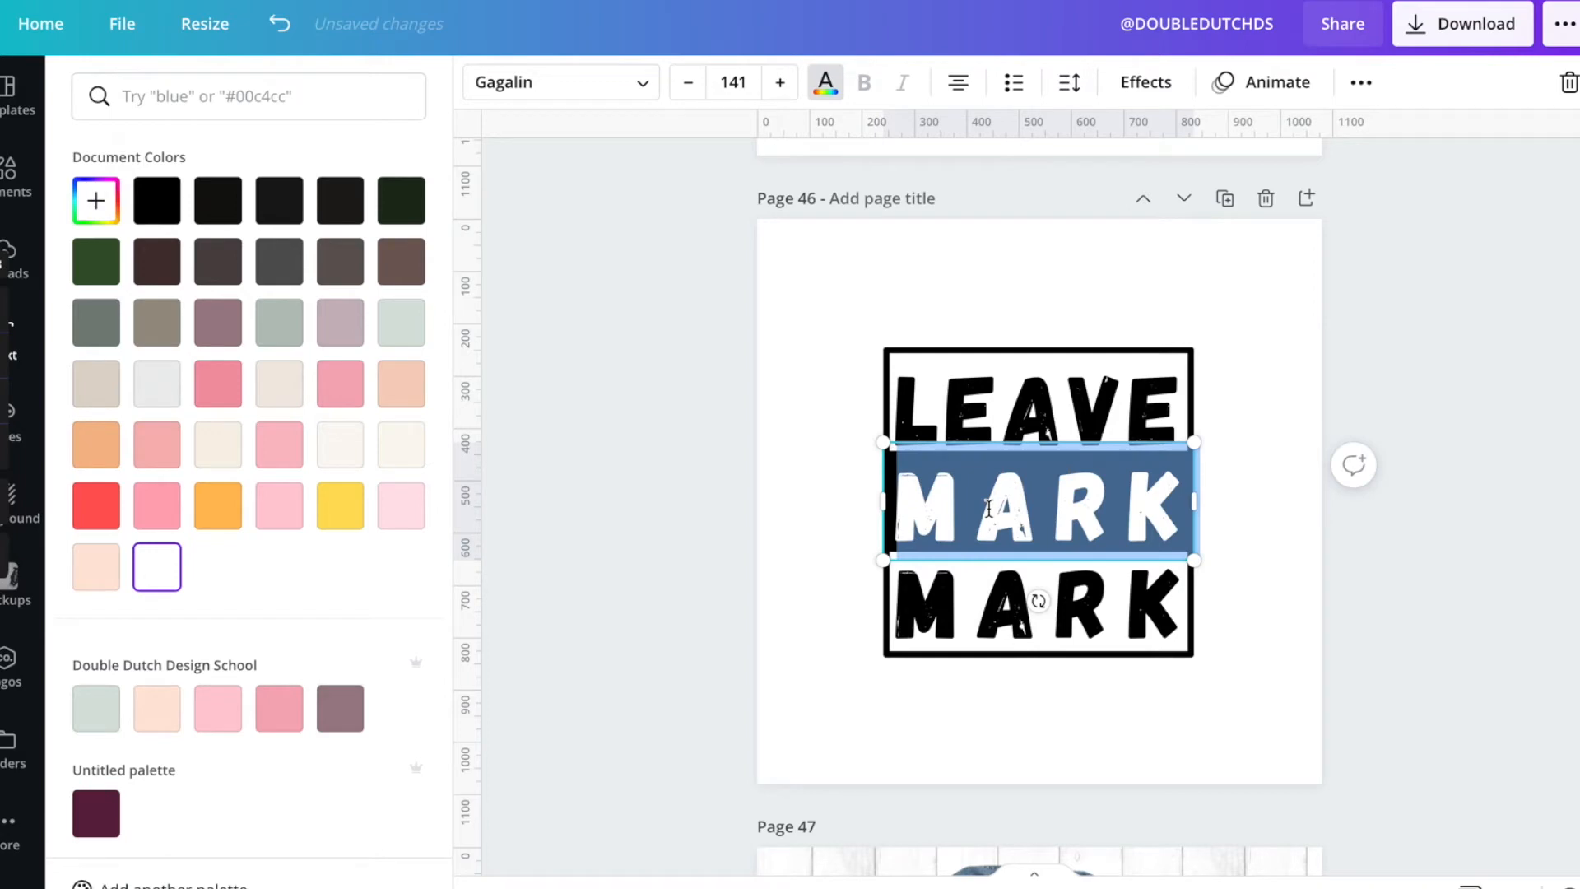
pyautogui.write('YOUR')
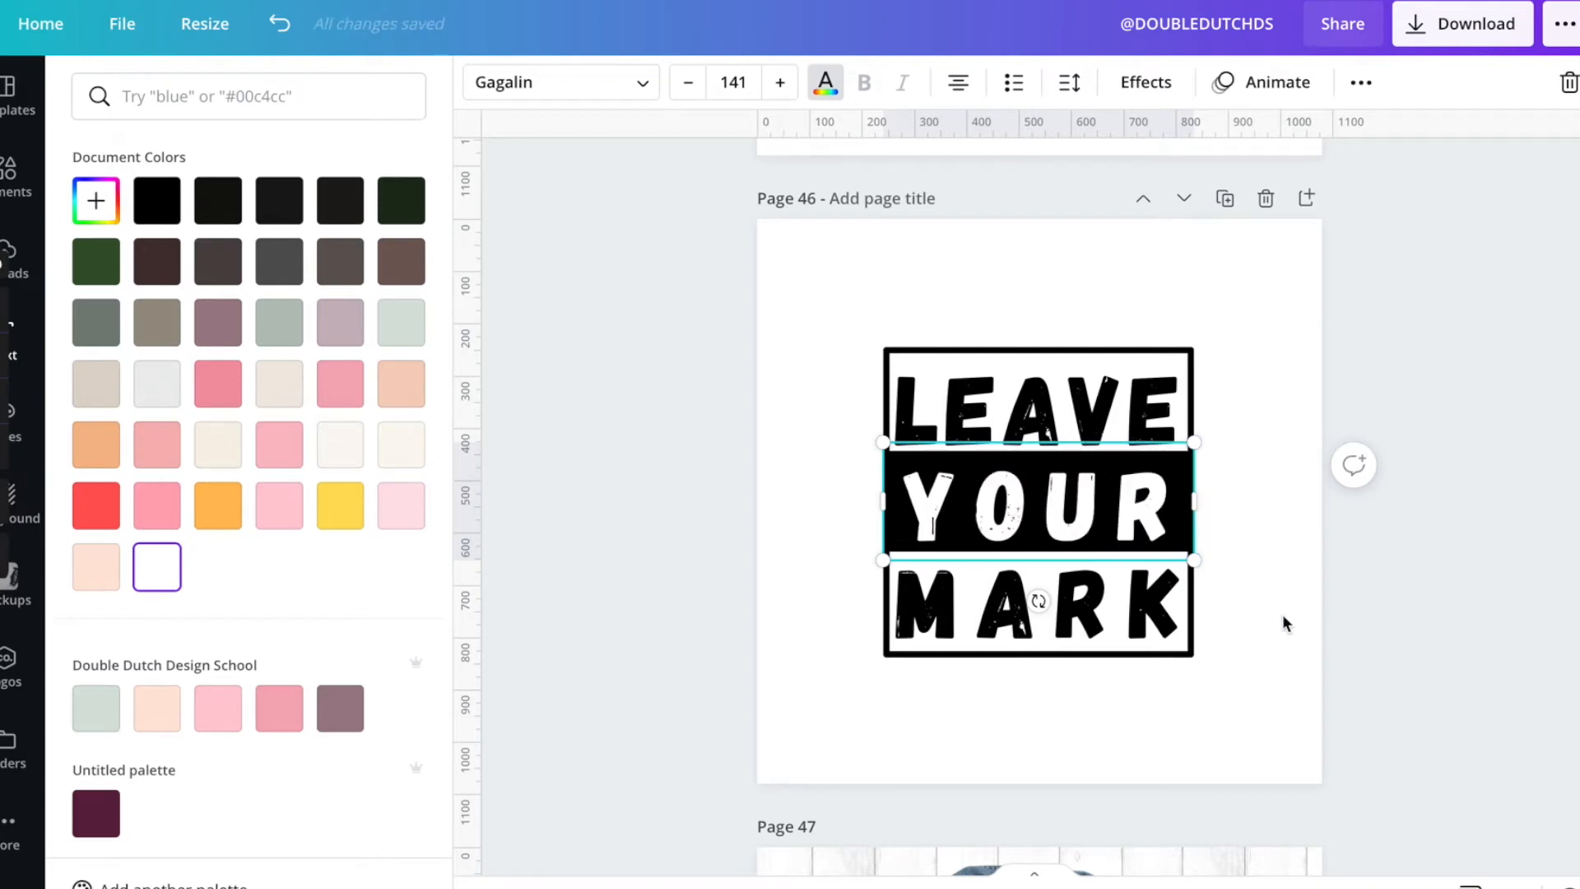
pyautogui.press('Escape')
pyautogui.click(1280, 615)
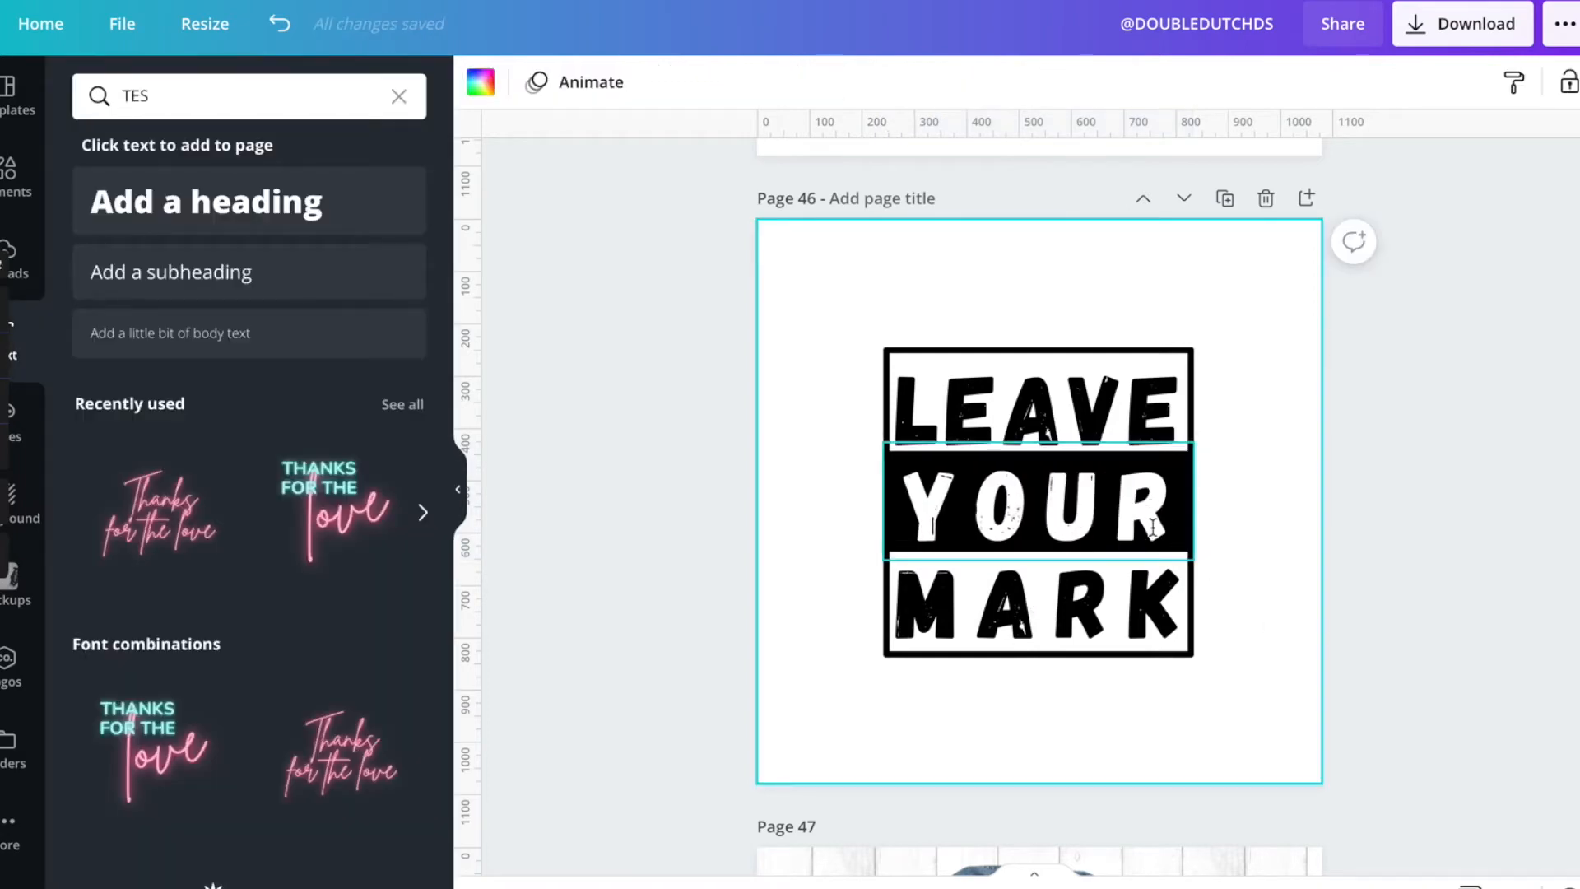
pyautogui.click(1146, 527)
pyautogui.moveTo(1146, 520); pyautogui.dragTo(1146, 527)
pyautogui.click(1262, 599)
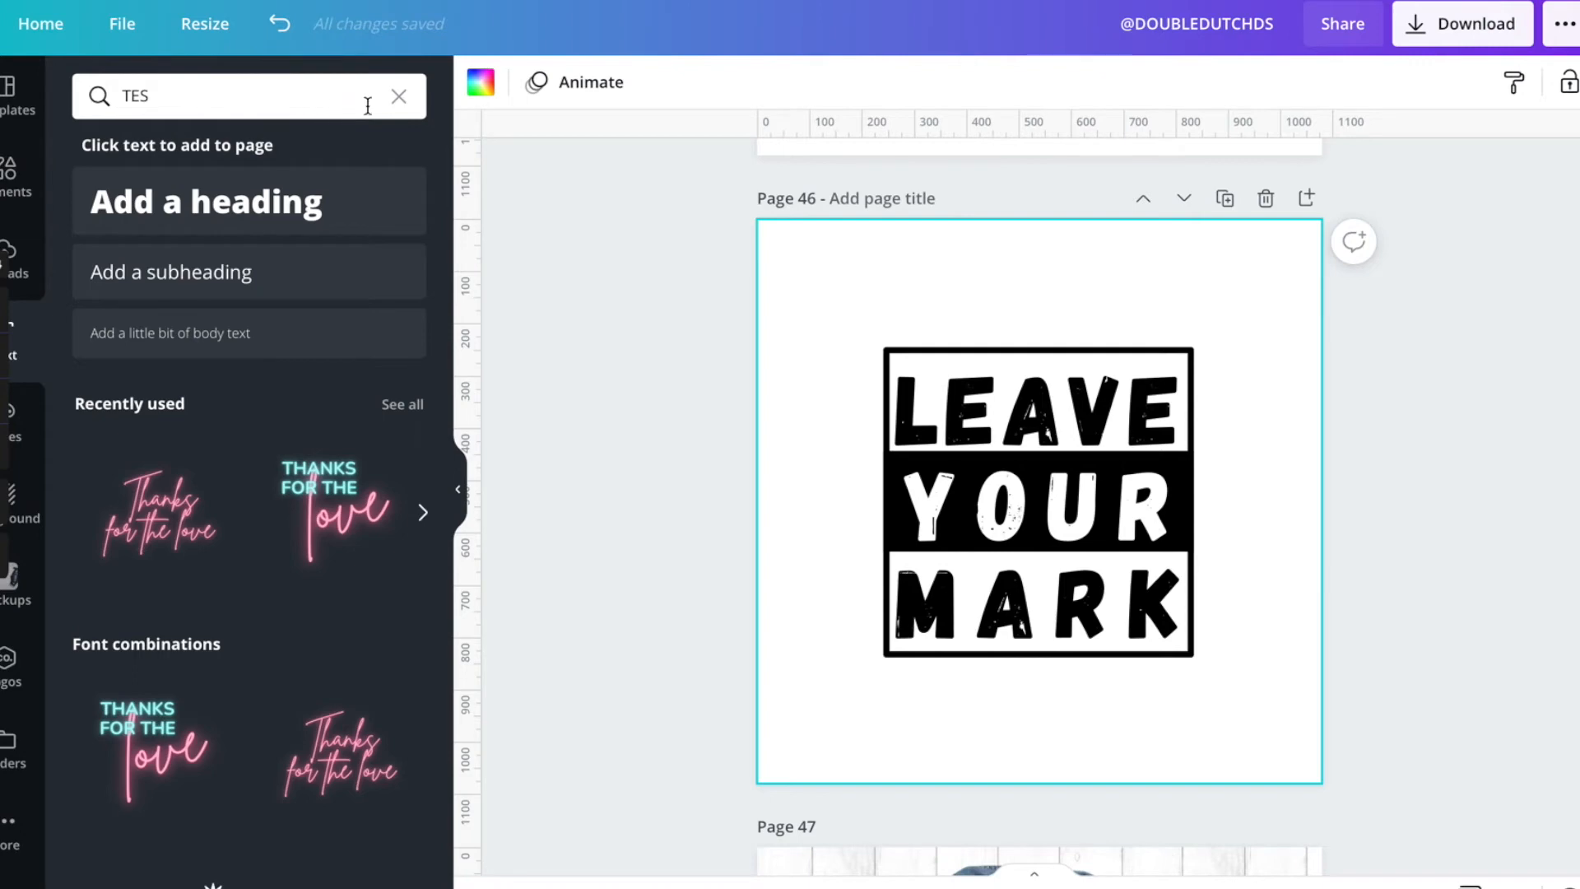
# Step: Search the elements for "TEXTURE" and limit the results to graphics
pyautogui.click(399, 97)
pyautogui.click(12, 173)
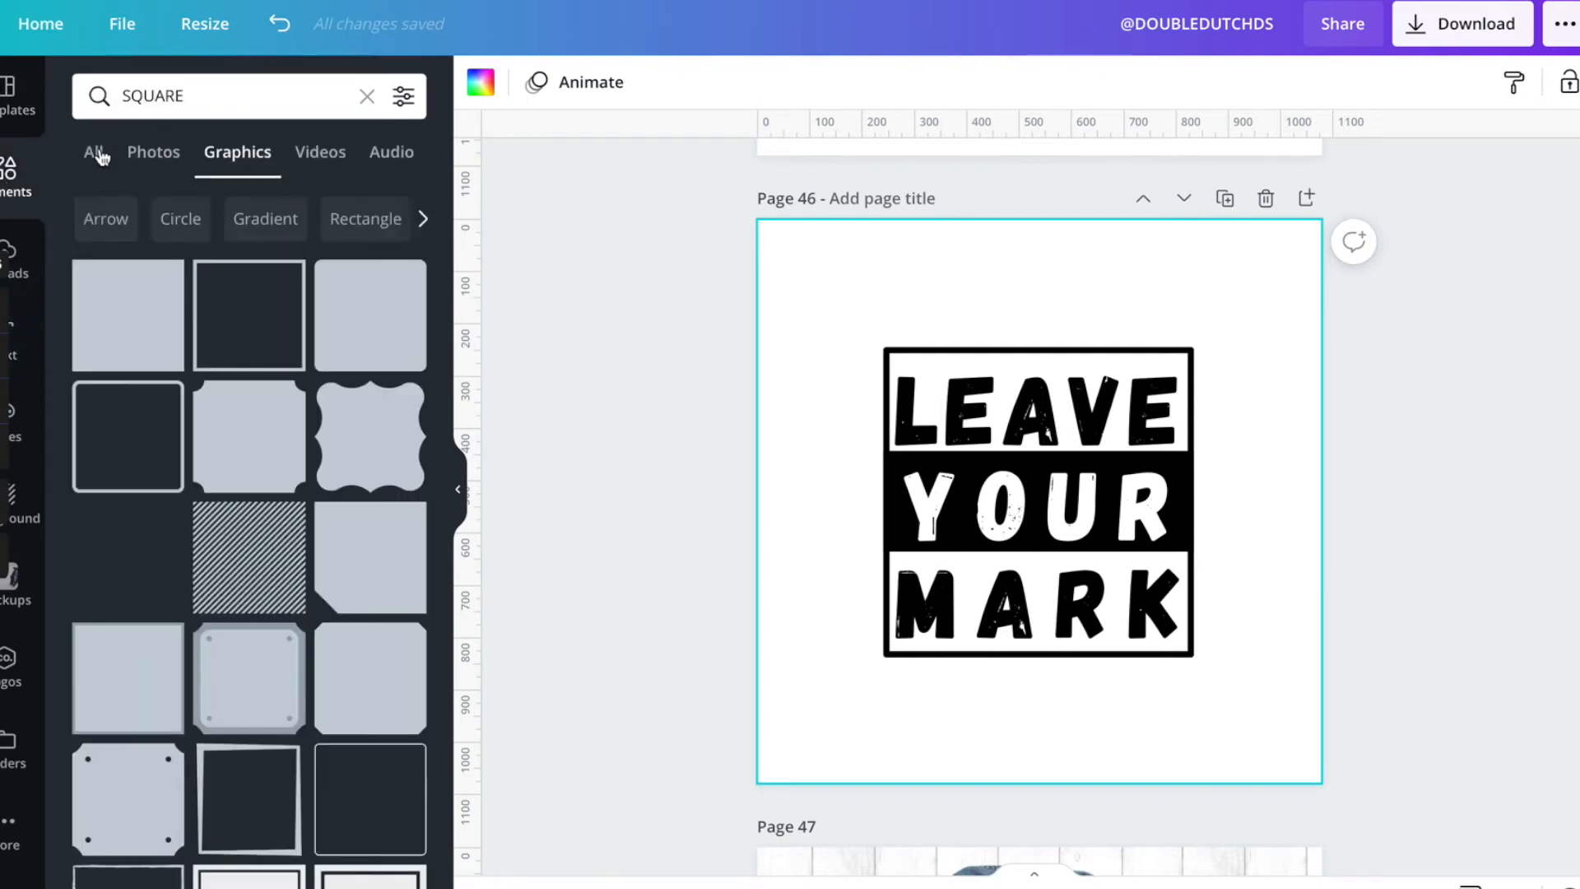
pyautogui.click(208, 96)
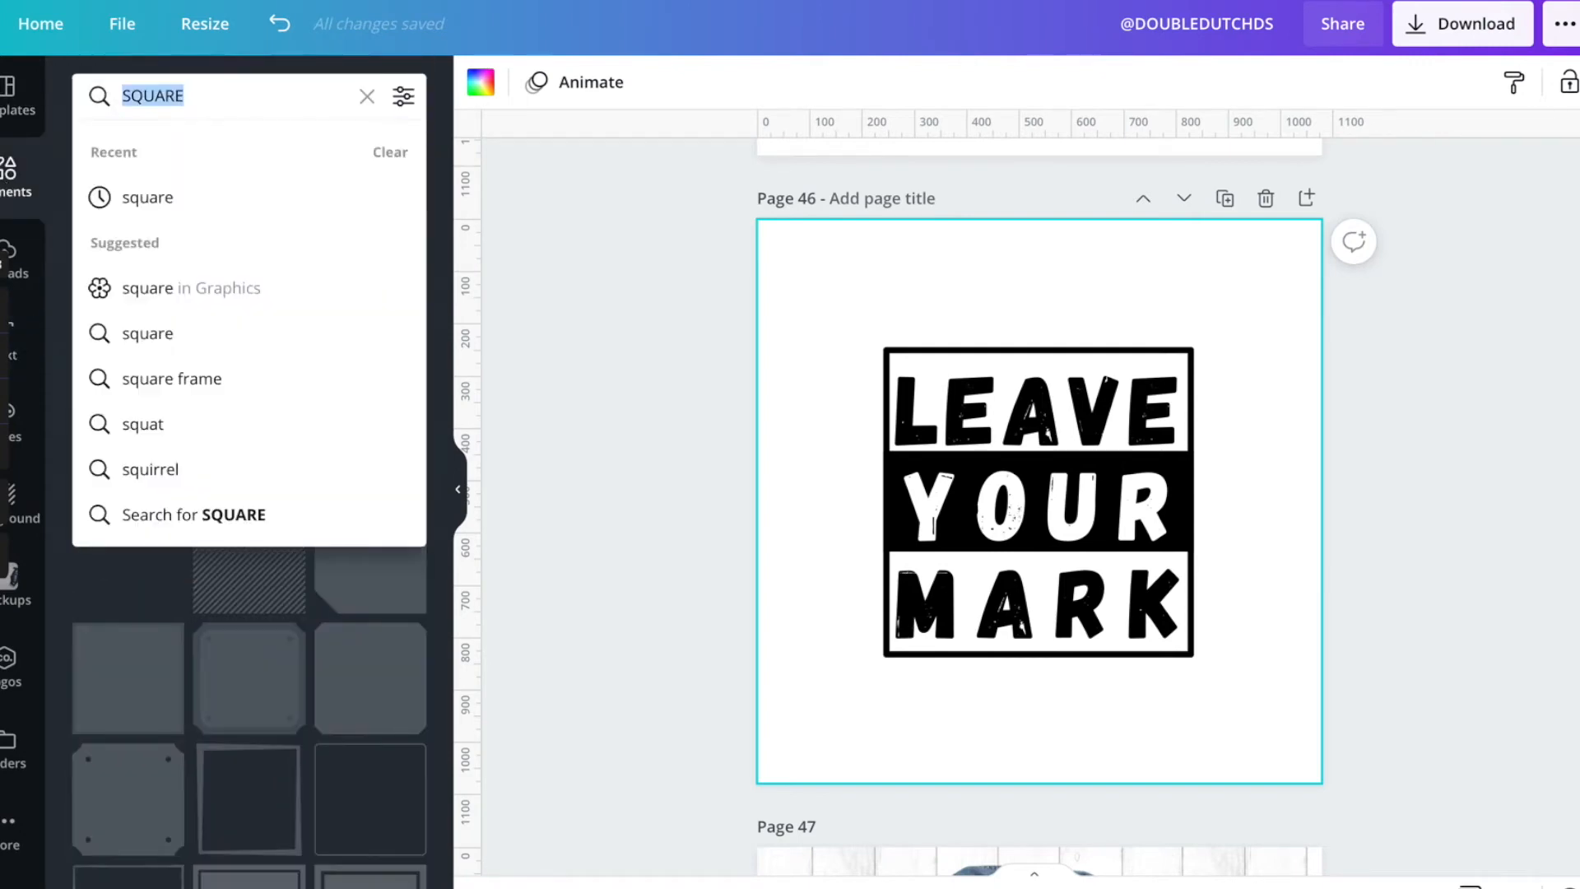
pyautogui.write('TEXTURE')
pyautogui.press('Return')
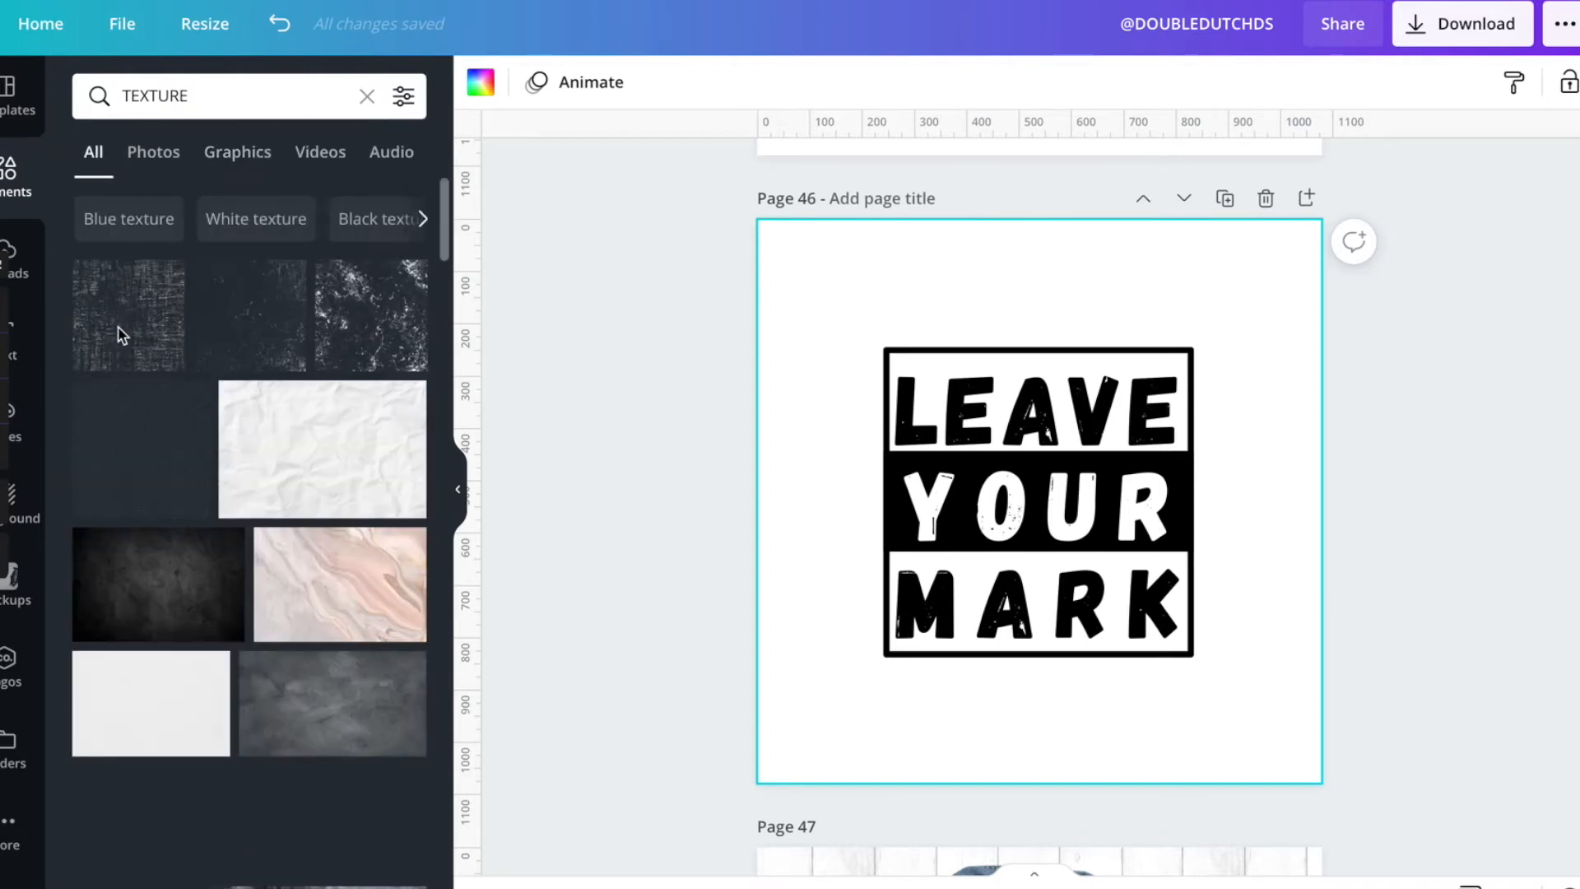
pyautogui.click(224, 157)
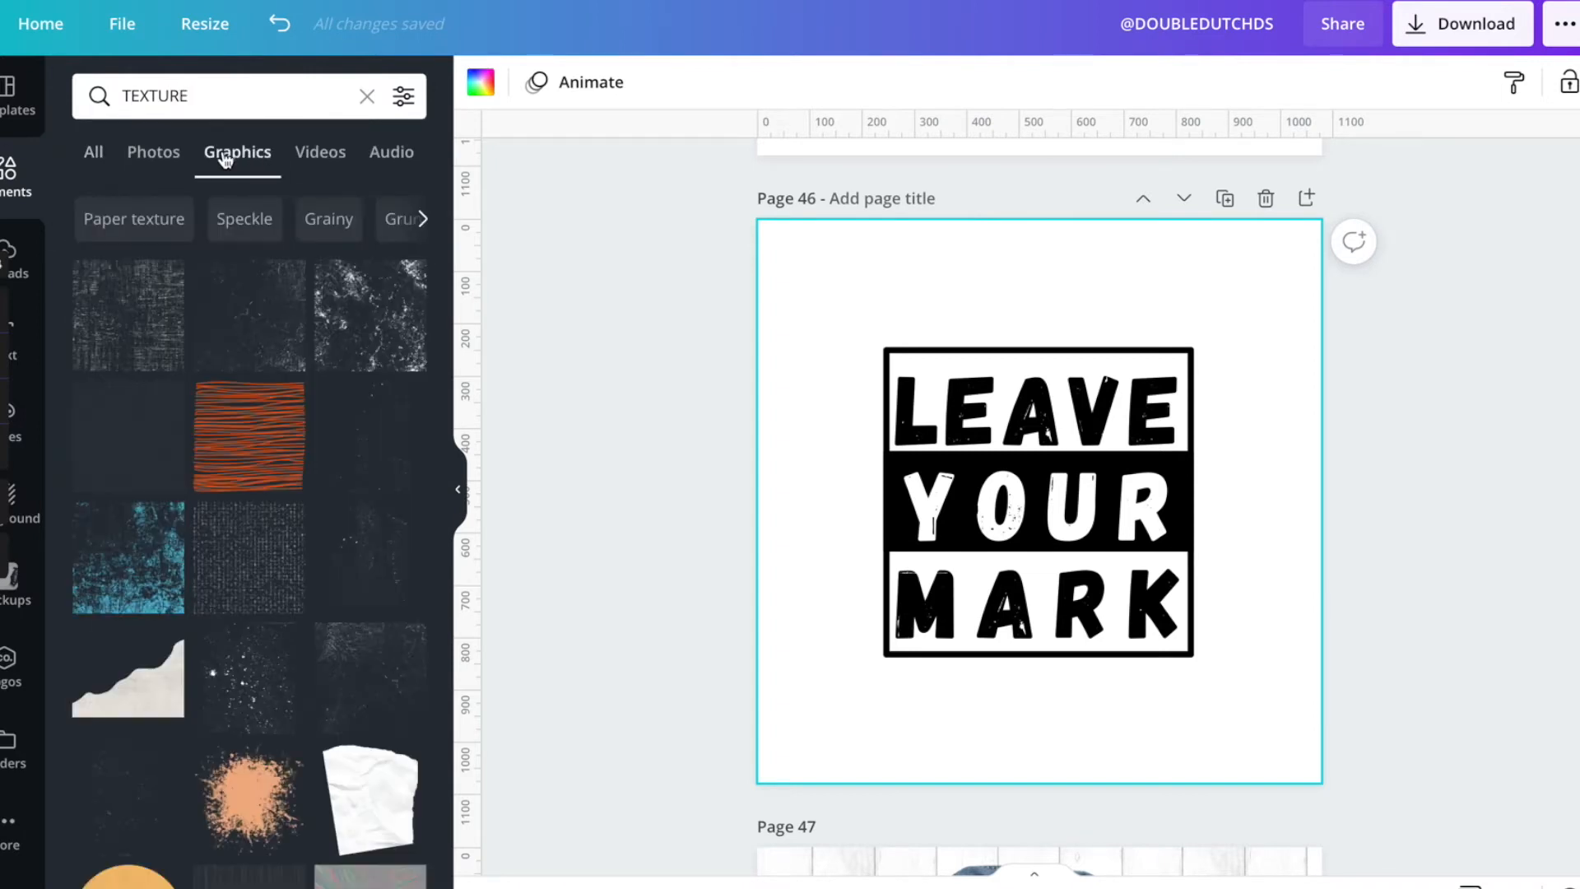
# Step: Try the heavily speckled grunge texture over the lettering, and undo its placement along with the accidental move of LEAVE
pyautogui.click(349, 302)
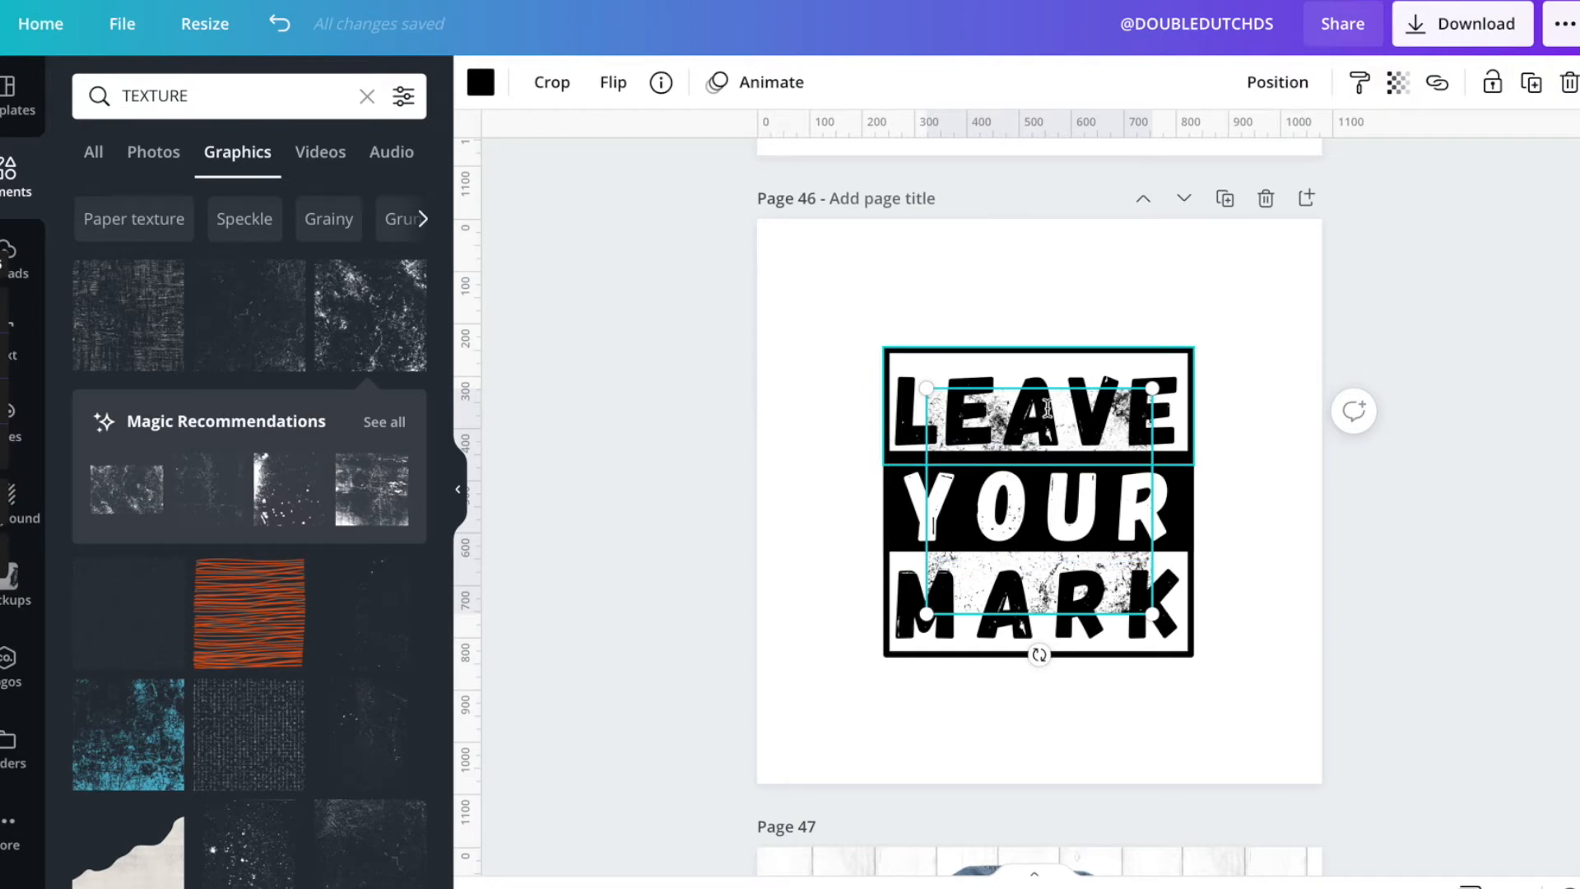
pyautogui.moveTo(1047, 418); pyautogui.dragTo(1027, 452)
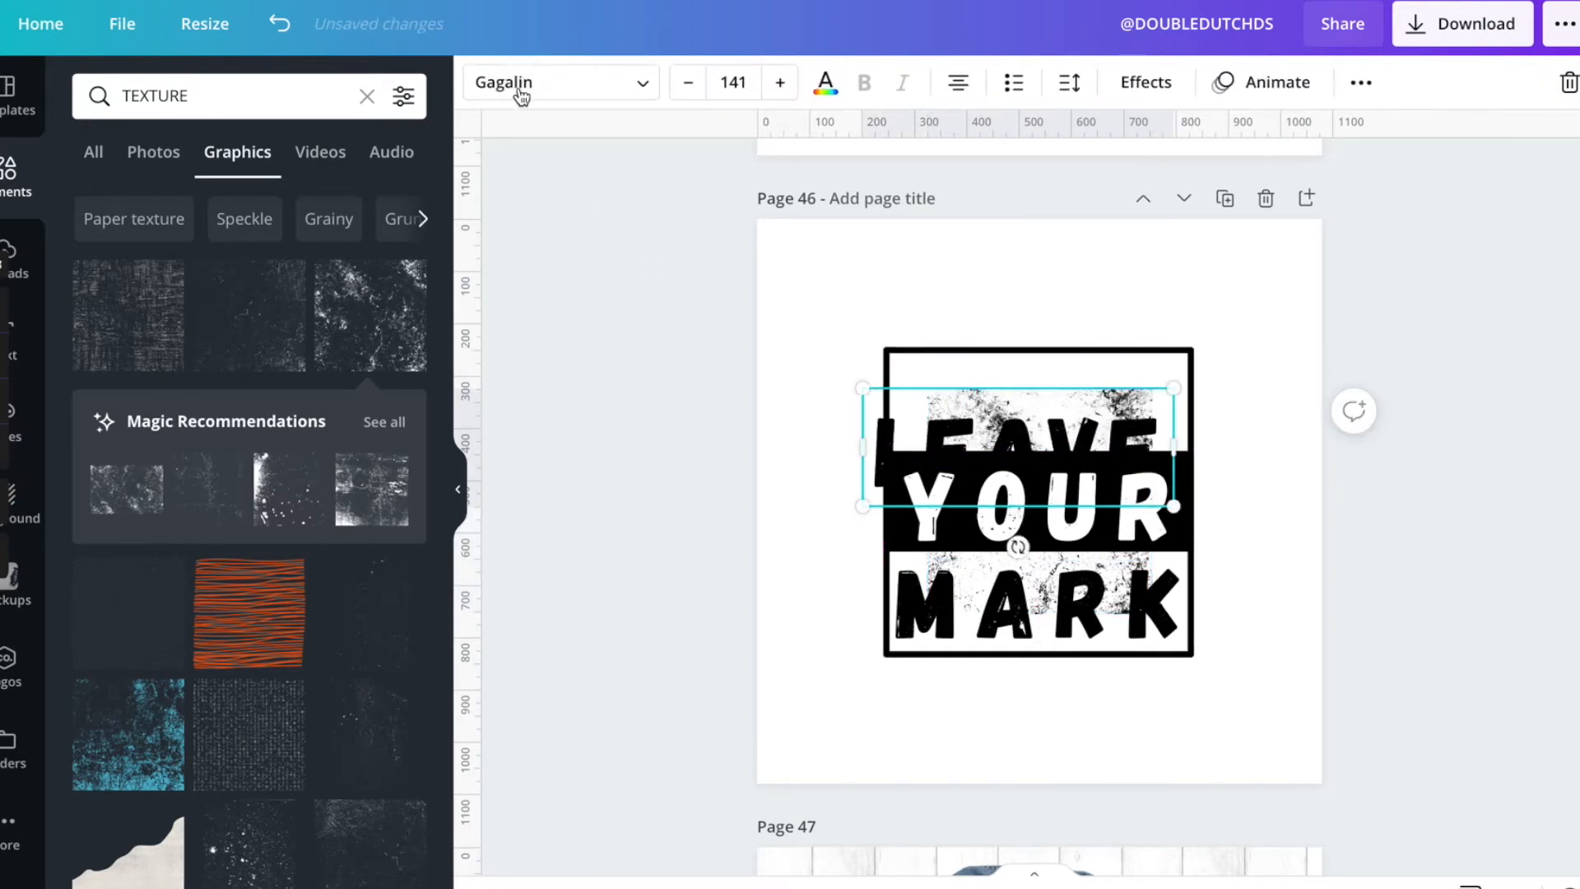
pyautogui.click(280, 23)
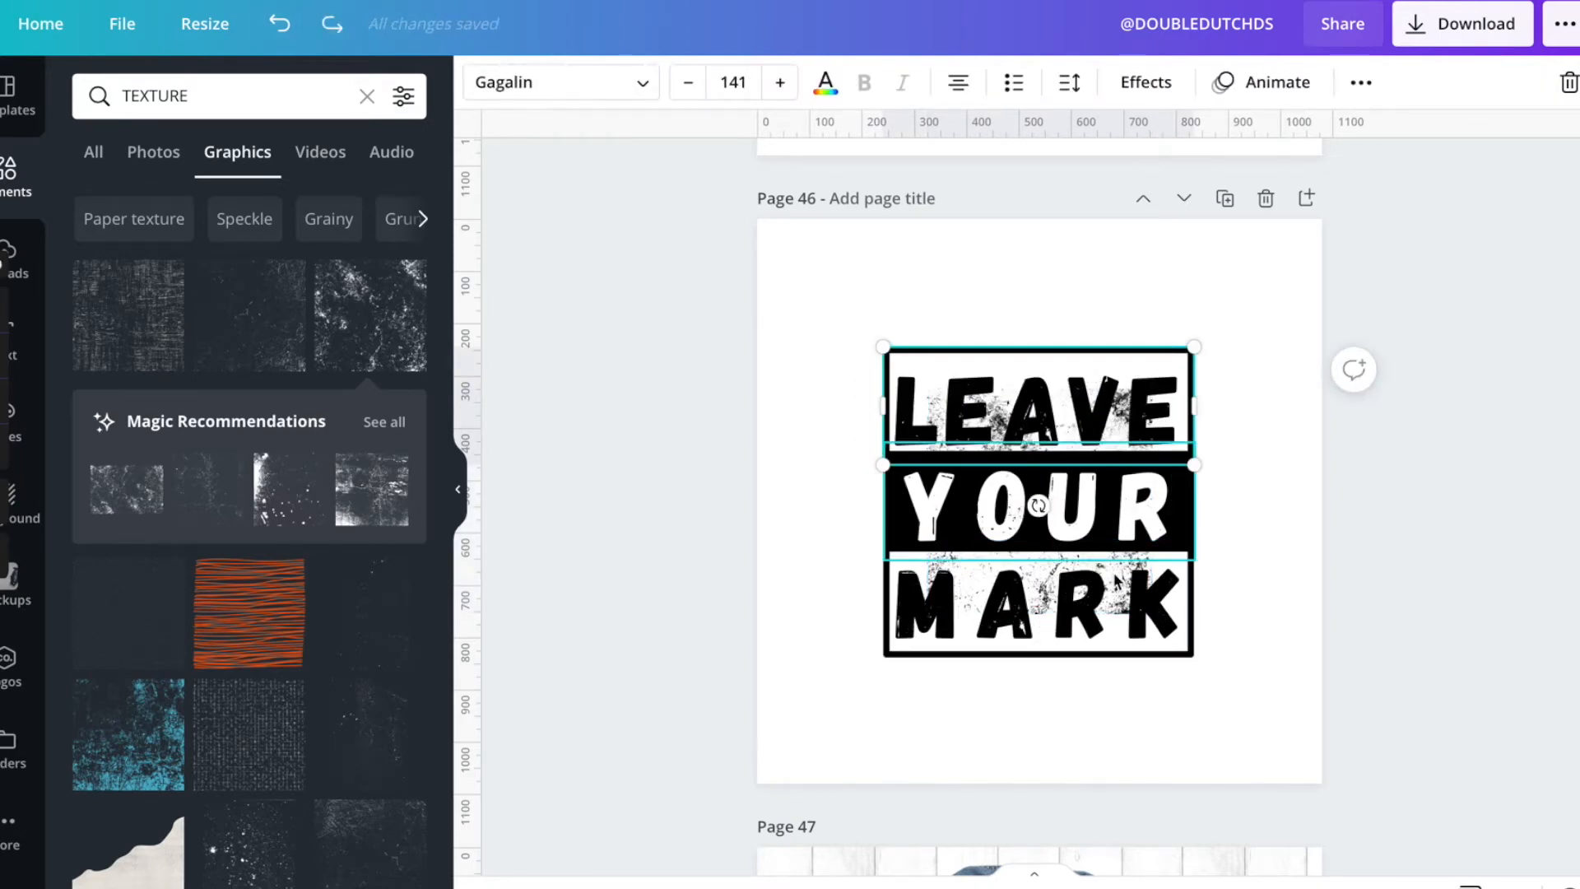
pyautogui.click(265, 31)
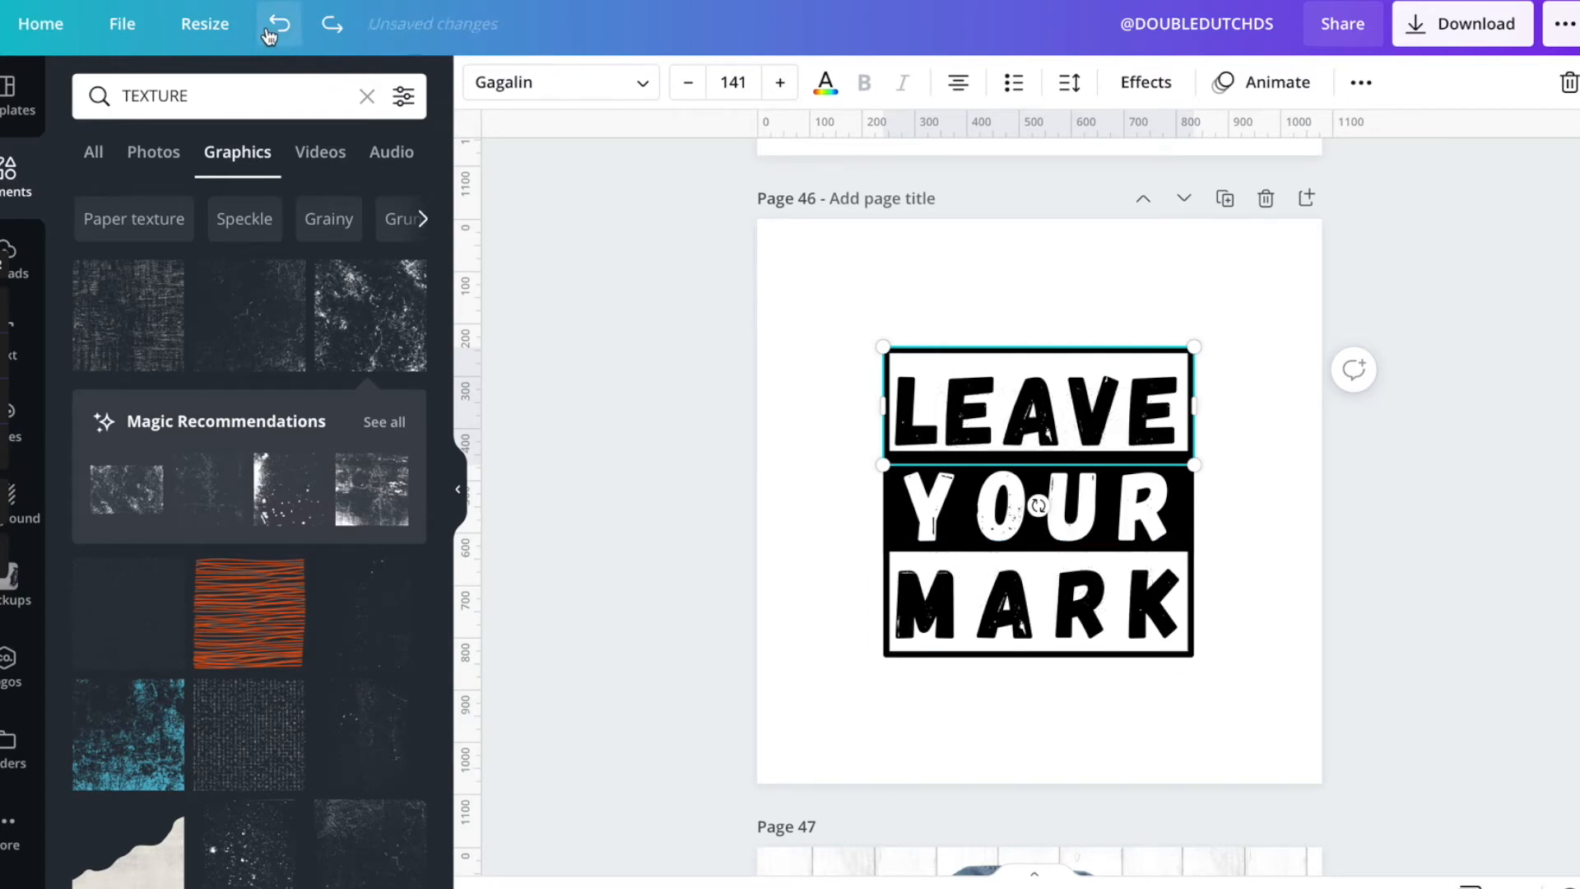
# Step: Add the heavily speckled grunge texture to the shirt mockup page and move it onto the LEAVE YOUR MARK page
pyautogui.scroll(-5, 644, 411)
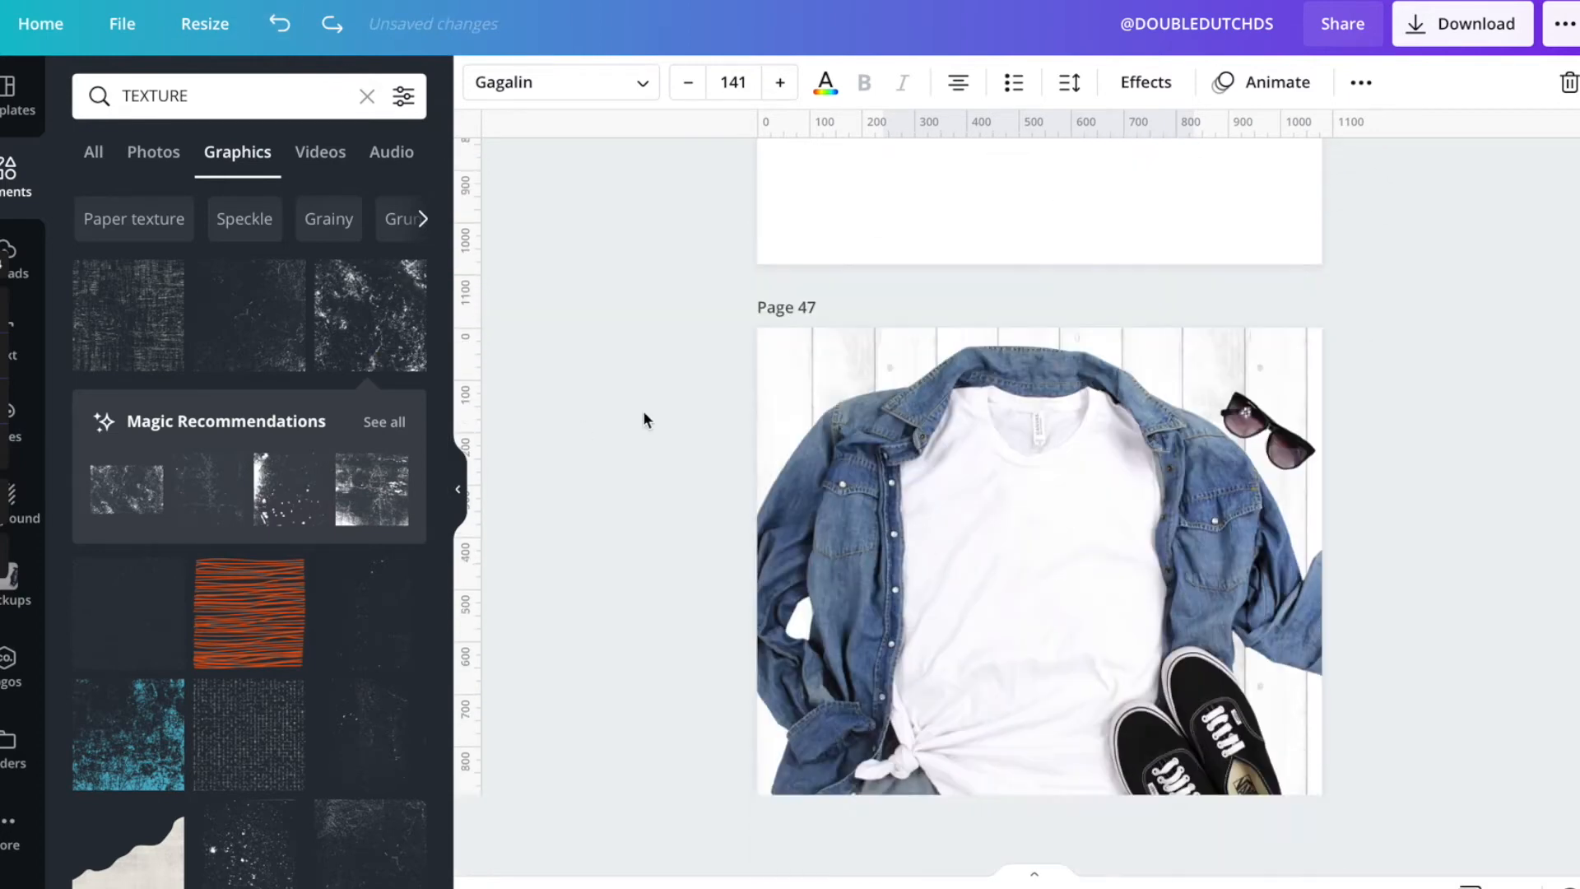
pyautogui.click(350, 316)
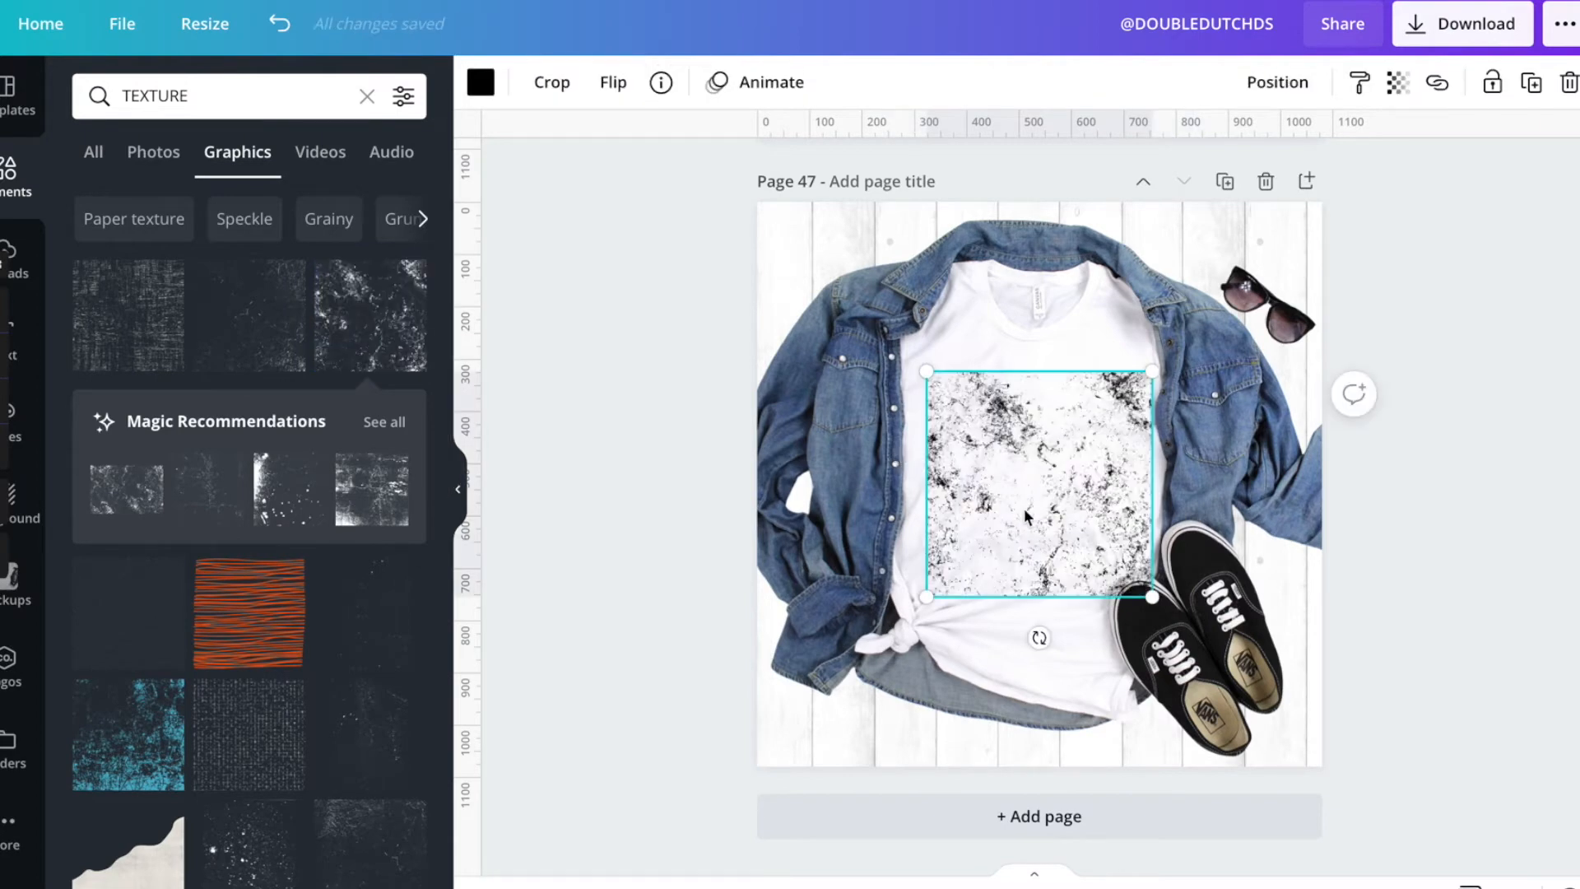
pyautogui.scroll(3, 1024, 514)
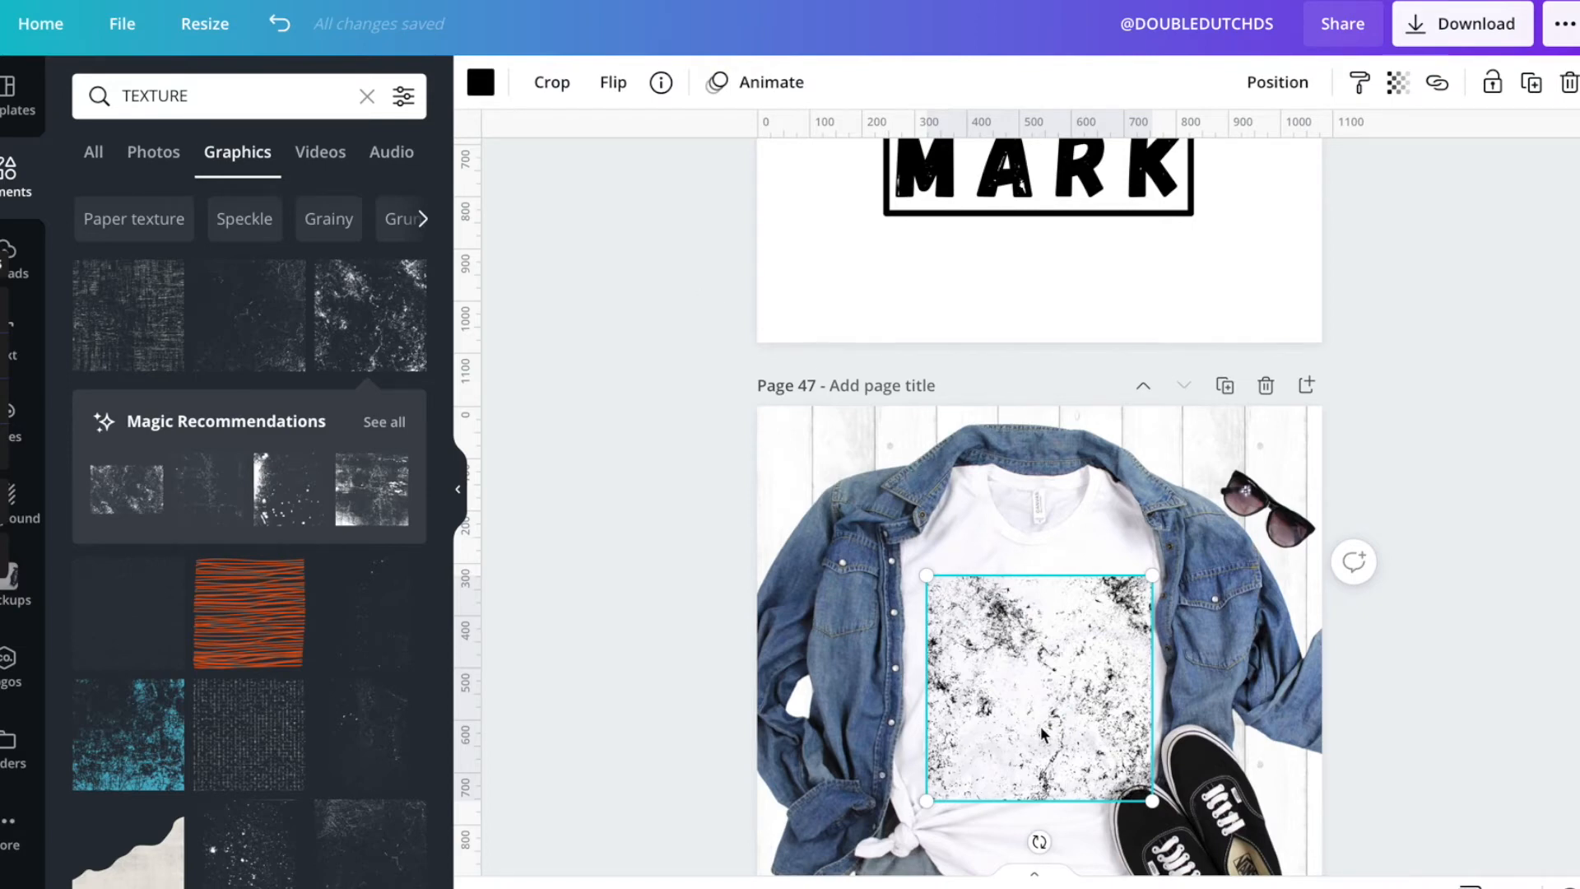
pyautogui.moveTo(1042, 733); pyautogui.dragTo(1027, 297)
pyautogui.scroll(3, 795, 357)
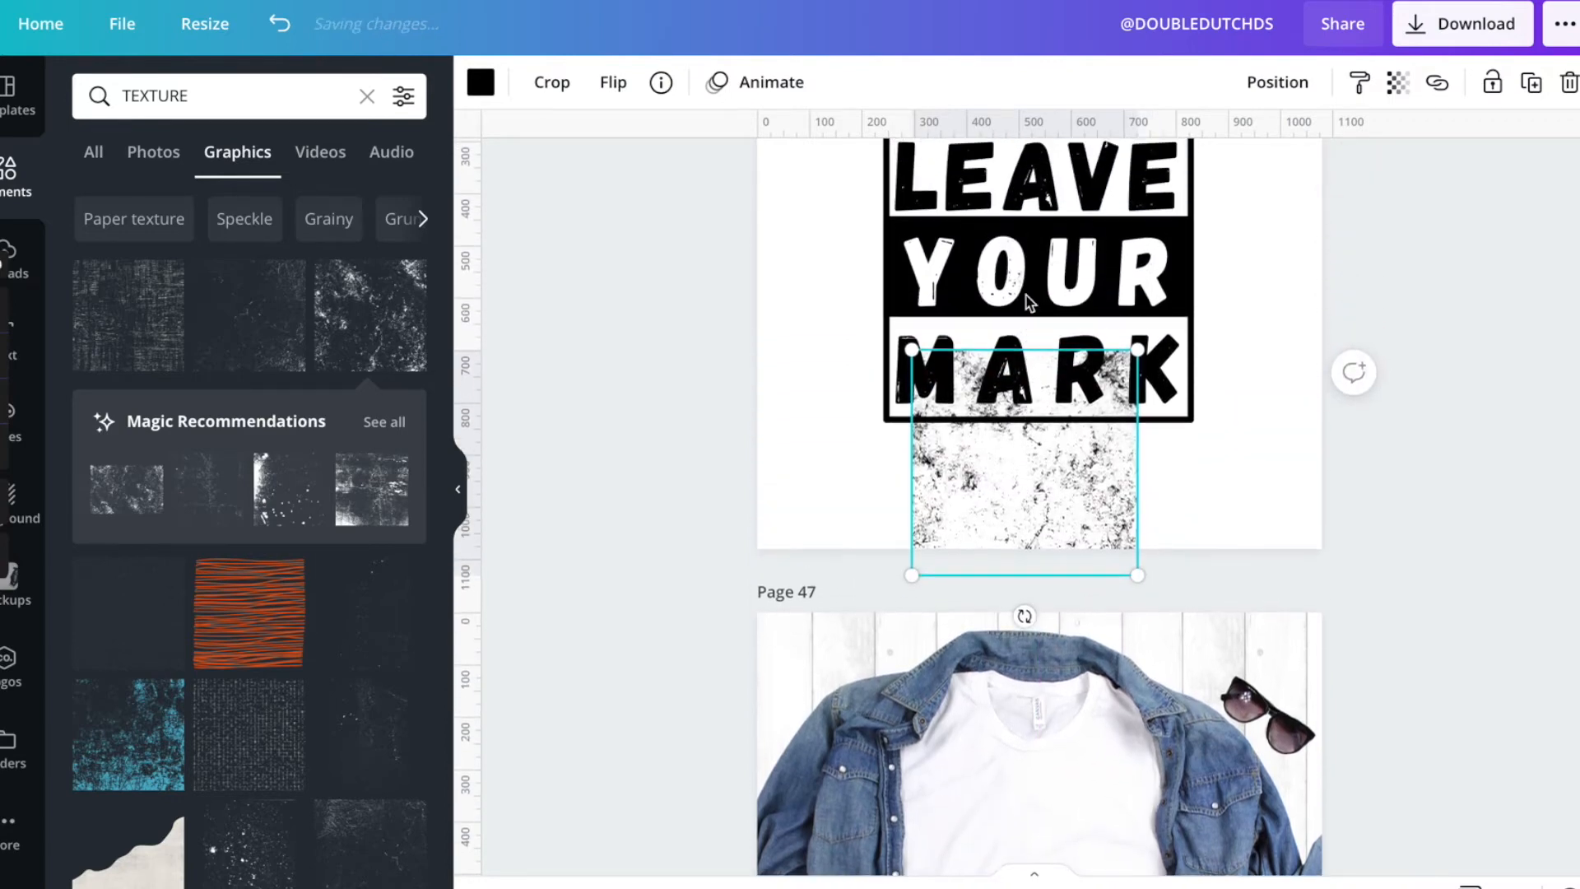
pyautogui.click(490, 95)
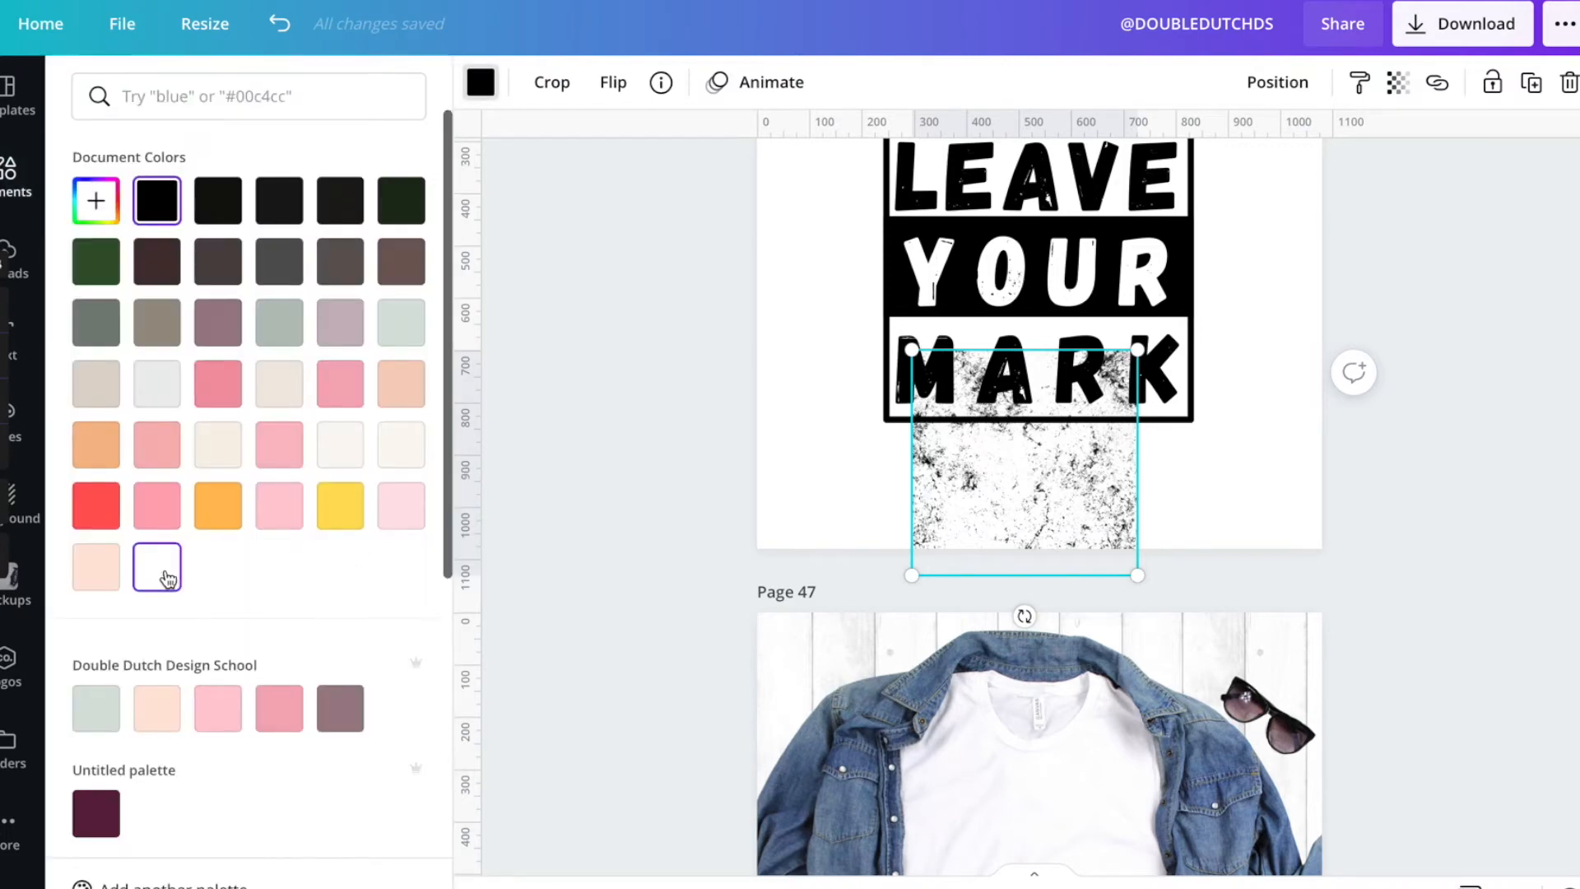
pyautogui.press('Escape')
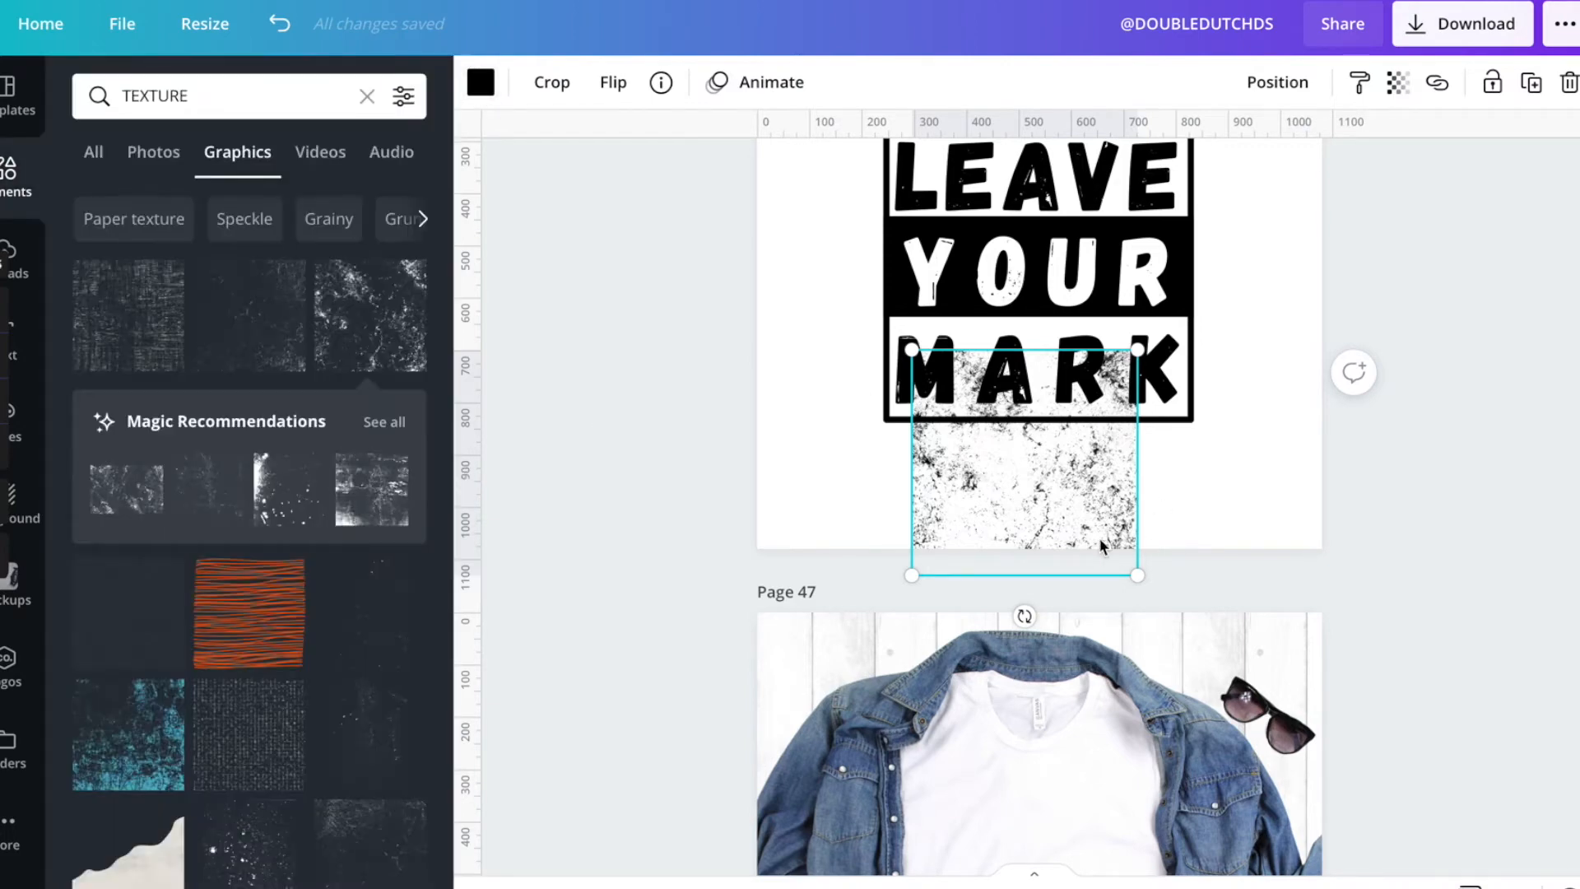
# Step: Align the texture with the upper left corner of the black band and enlarge it to the frame's full width
pyautogui.moveTo(1066, 528); pyautogui.dragTo(1044, 405)
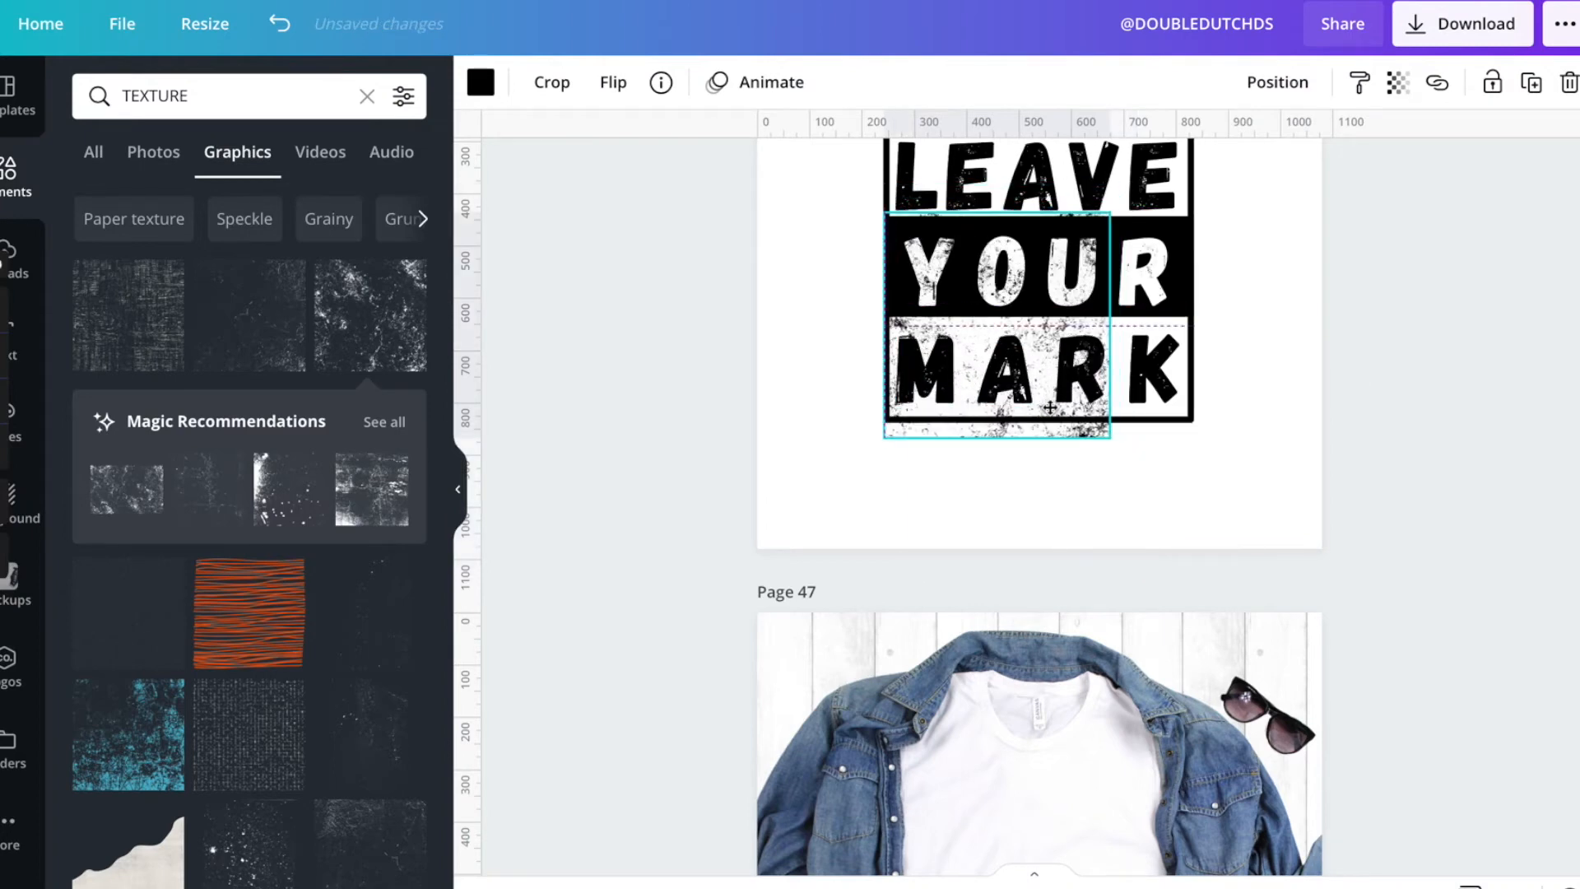
pyautogui.moveTo(1110, 447); pyautogui.dragTo(1266, 466)
pyautogui.press('Down')
pyautogui.press('Down')
pyautogui.press('Down')
pyautogui.press('Down')
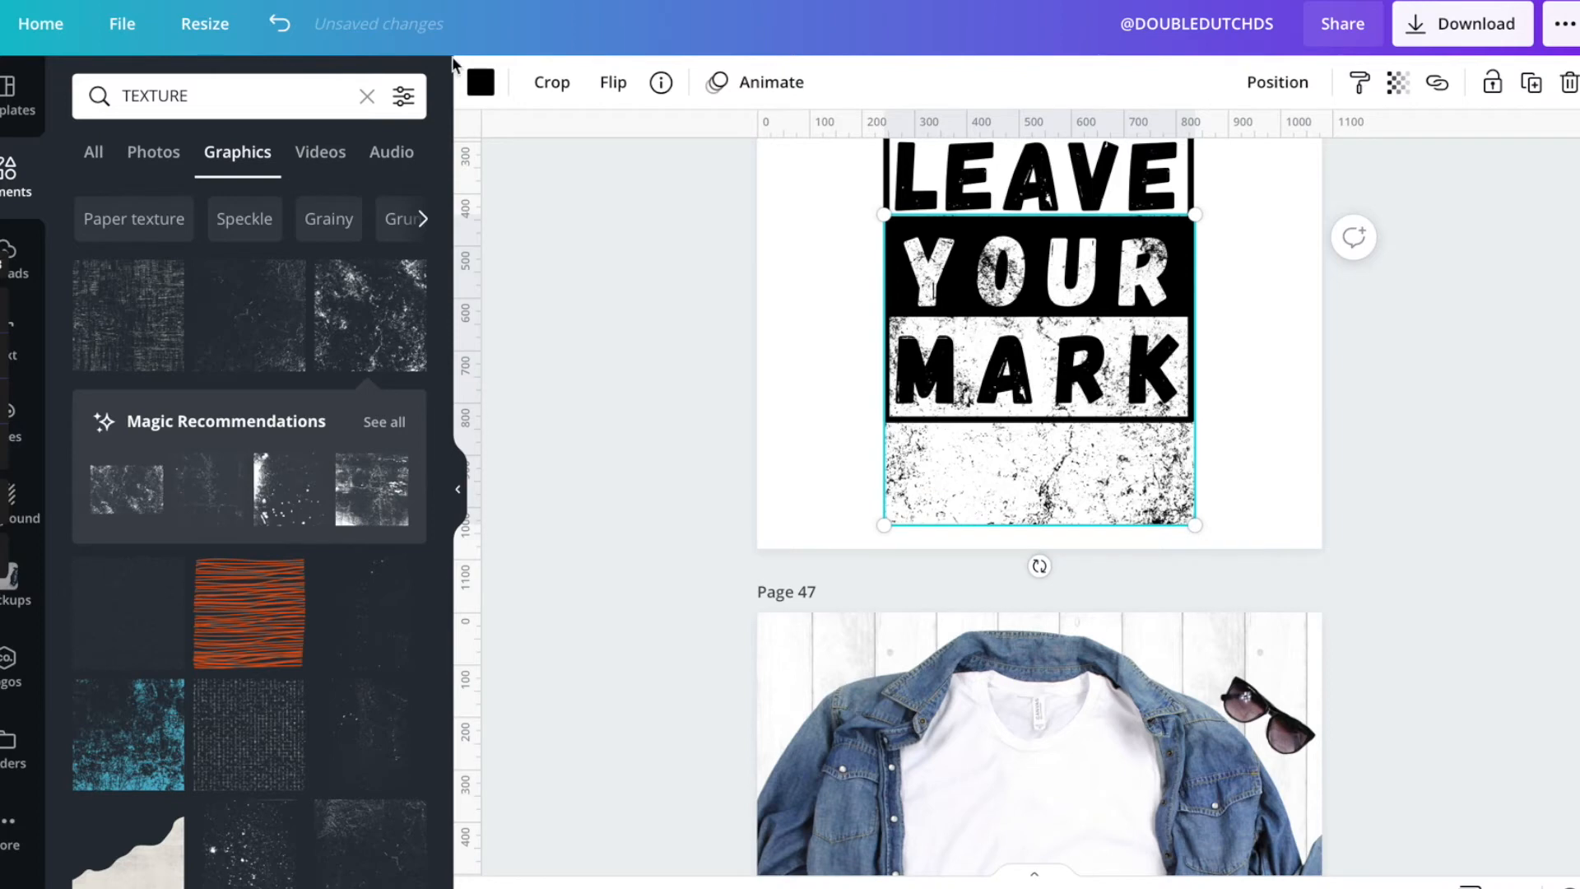
# Step: Crop the texture so it covers only the black band
pyautogui.click(555, 103)
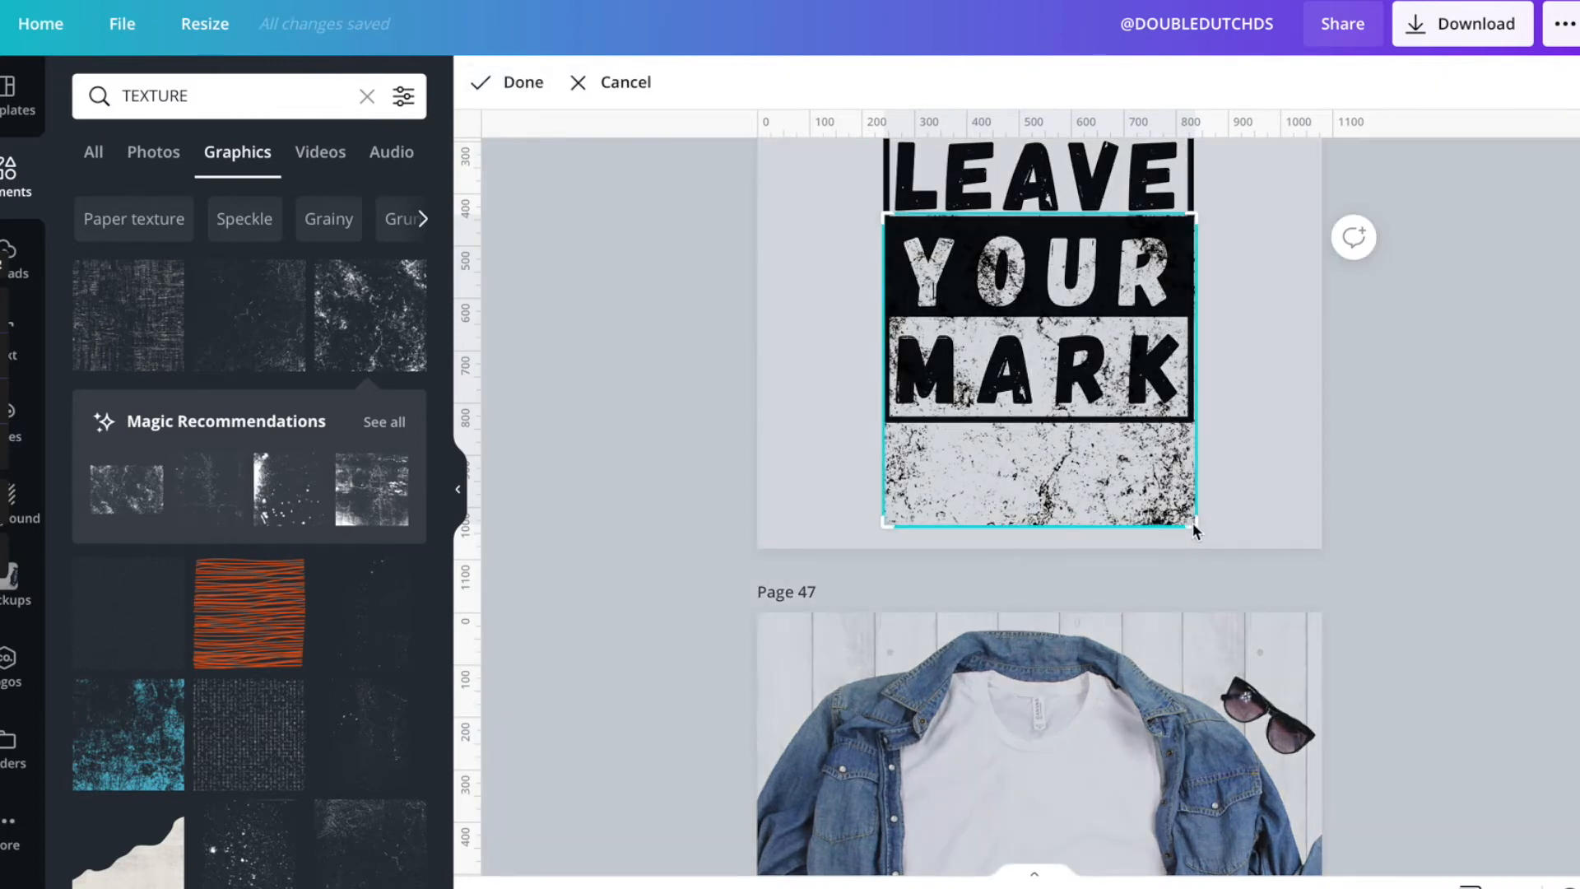
pyautogui.moveTo(1191, 520); pyautogui.dragTo(1195, 316)
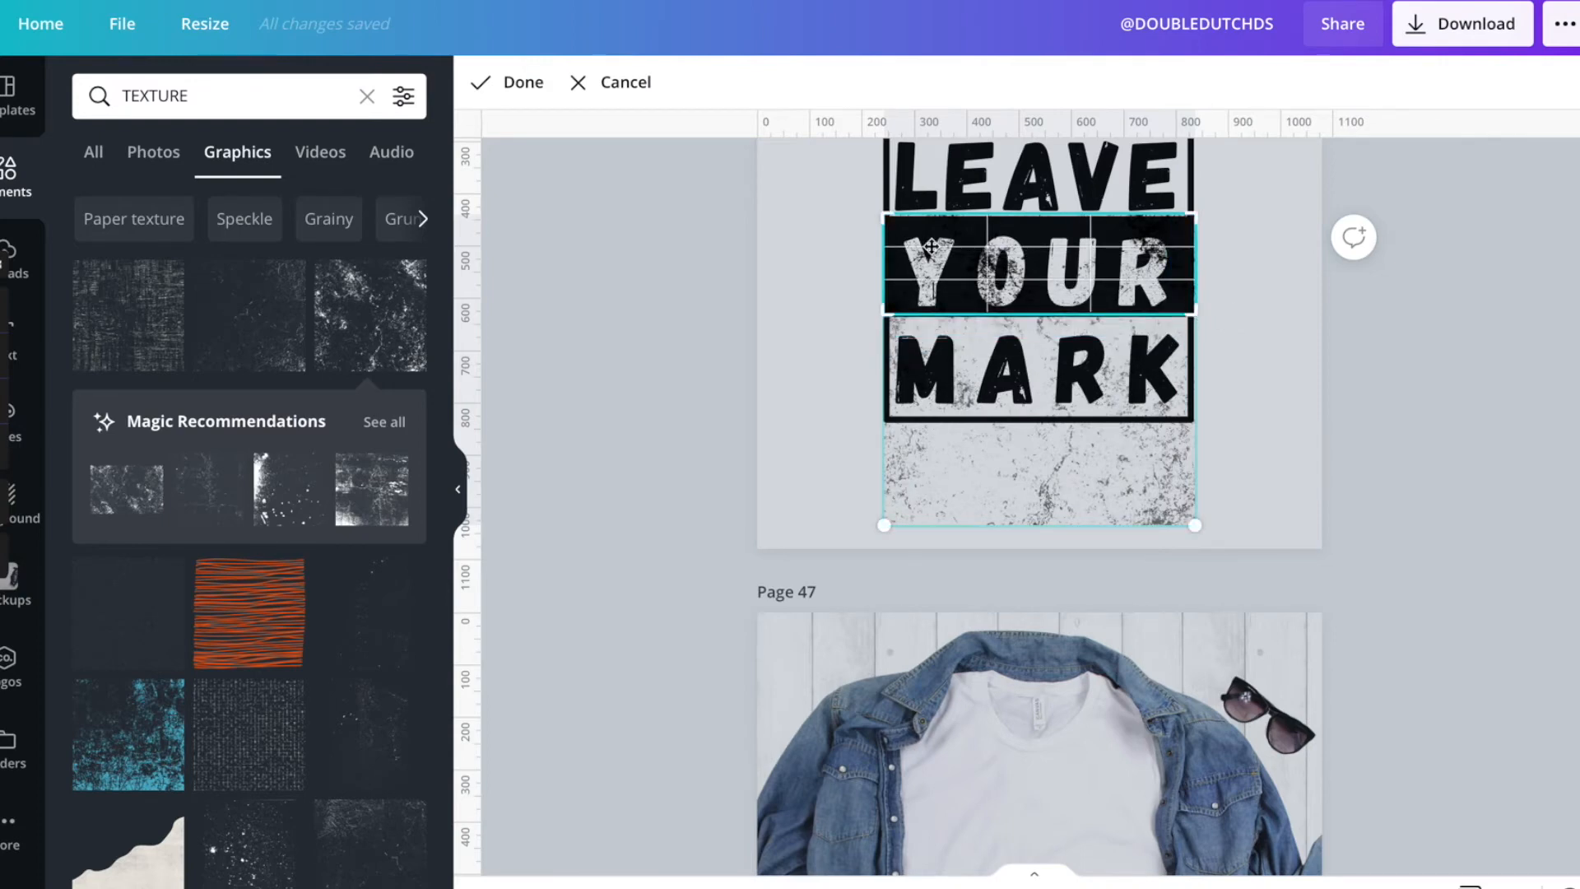
pyautogui.click(523, 80)
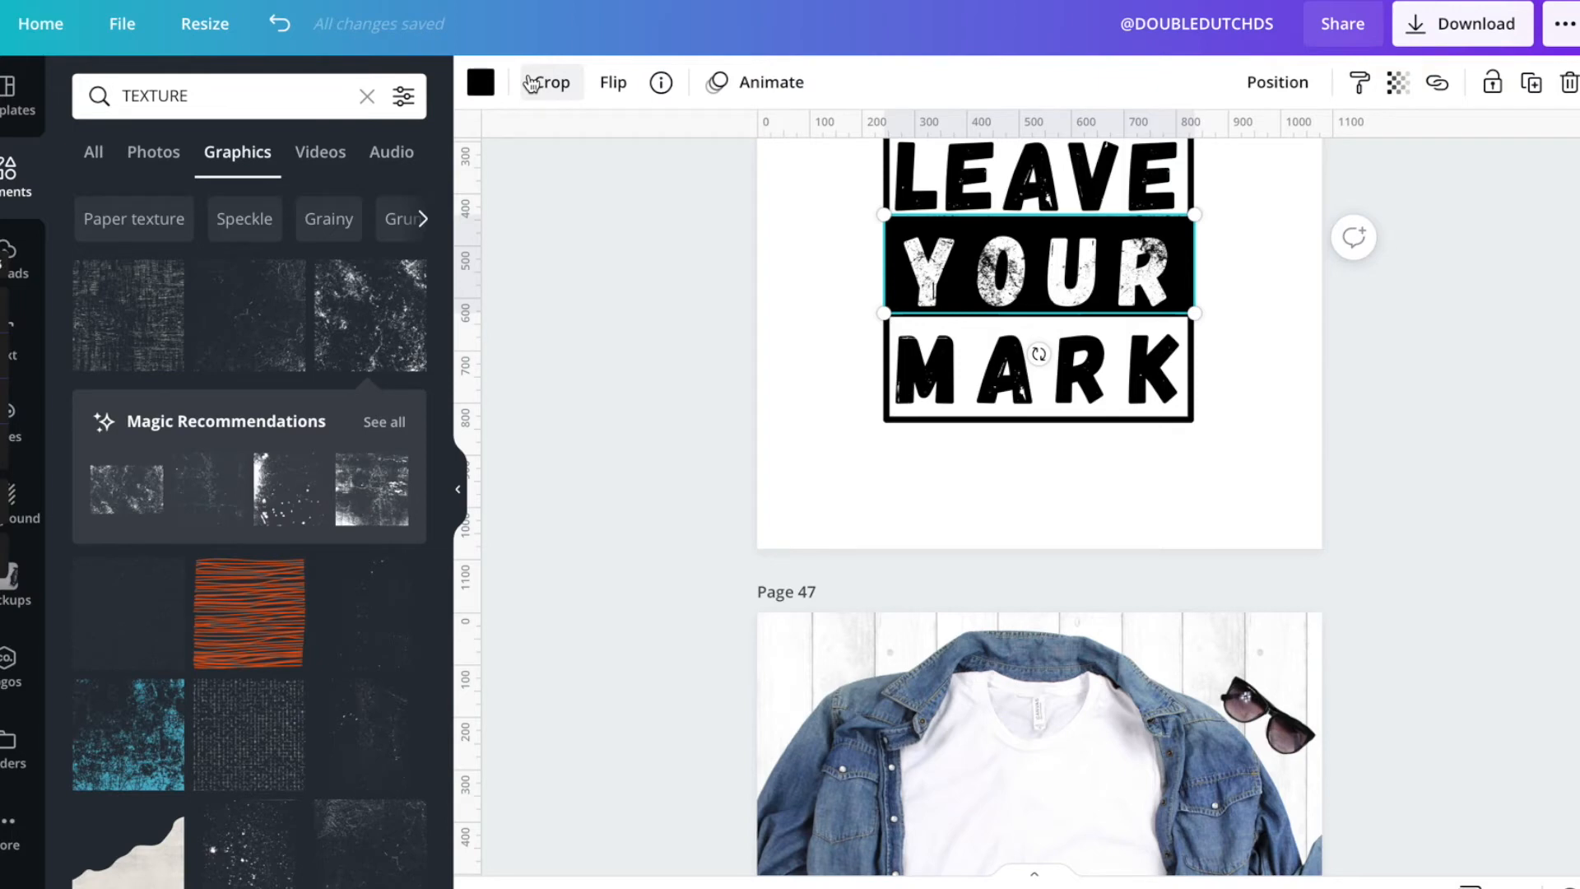
# Step: Colour the cropped texture white and send it backward
pyautogui.click(480, 82)
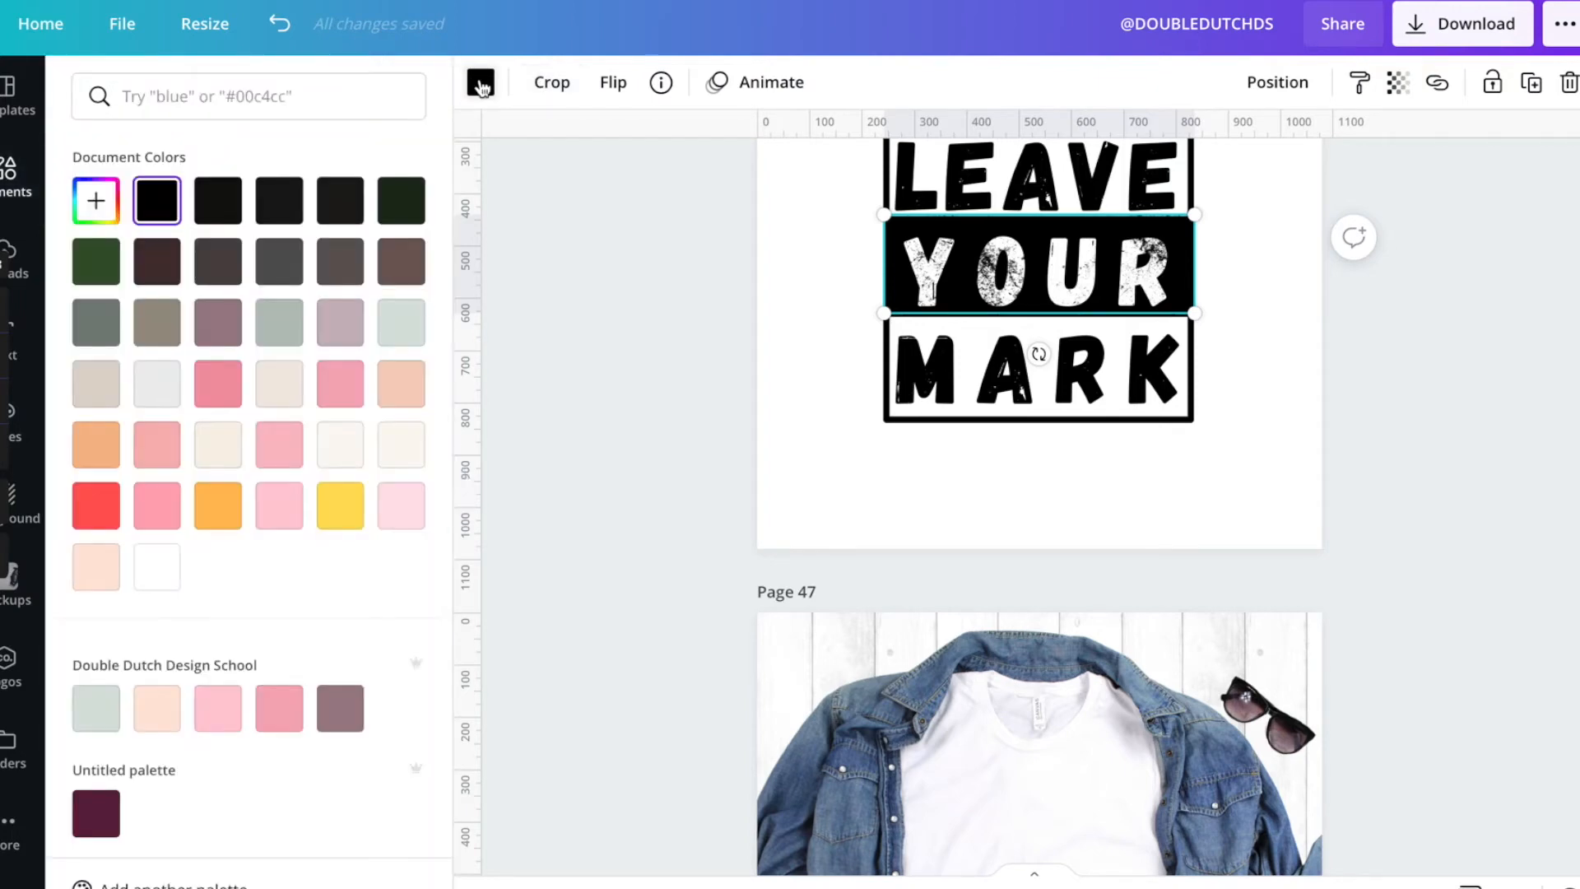
pyautogui.click(154, 586)
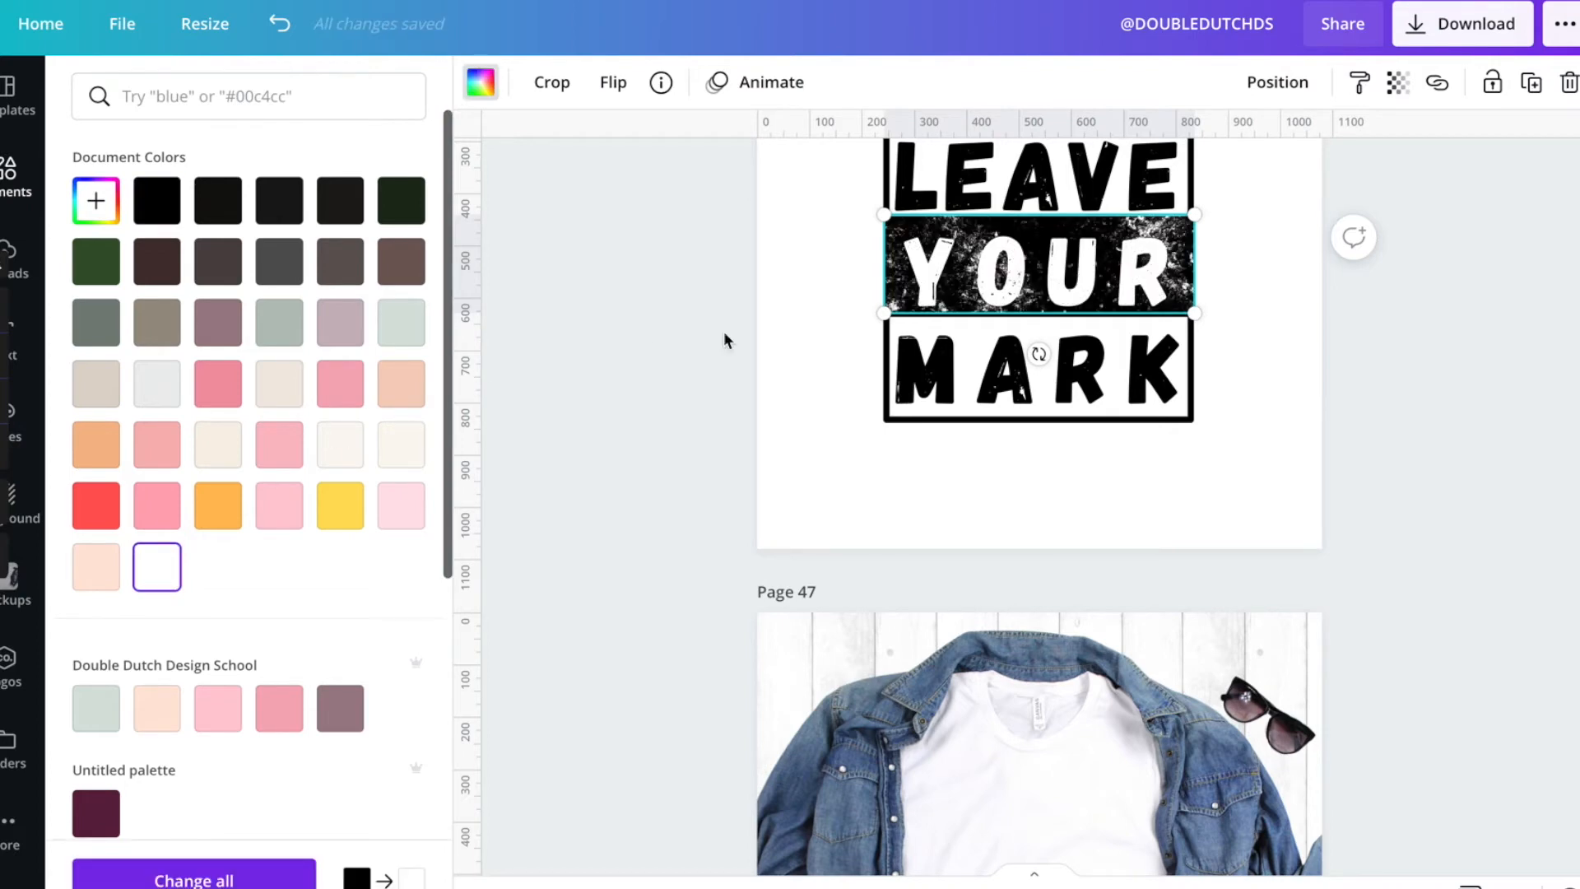
pyautogui.click(1278, 90)
pyautogui.click(1230, 155)
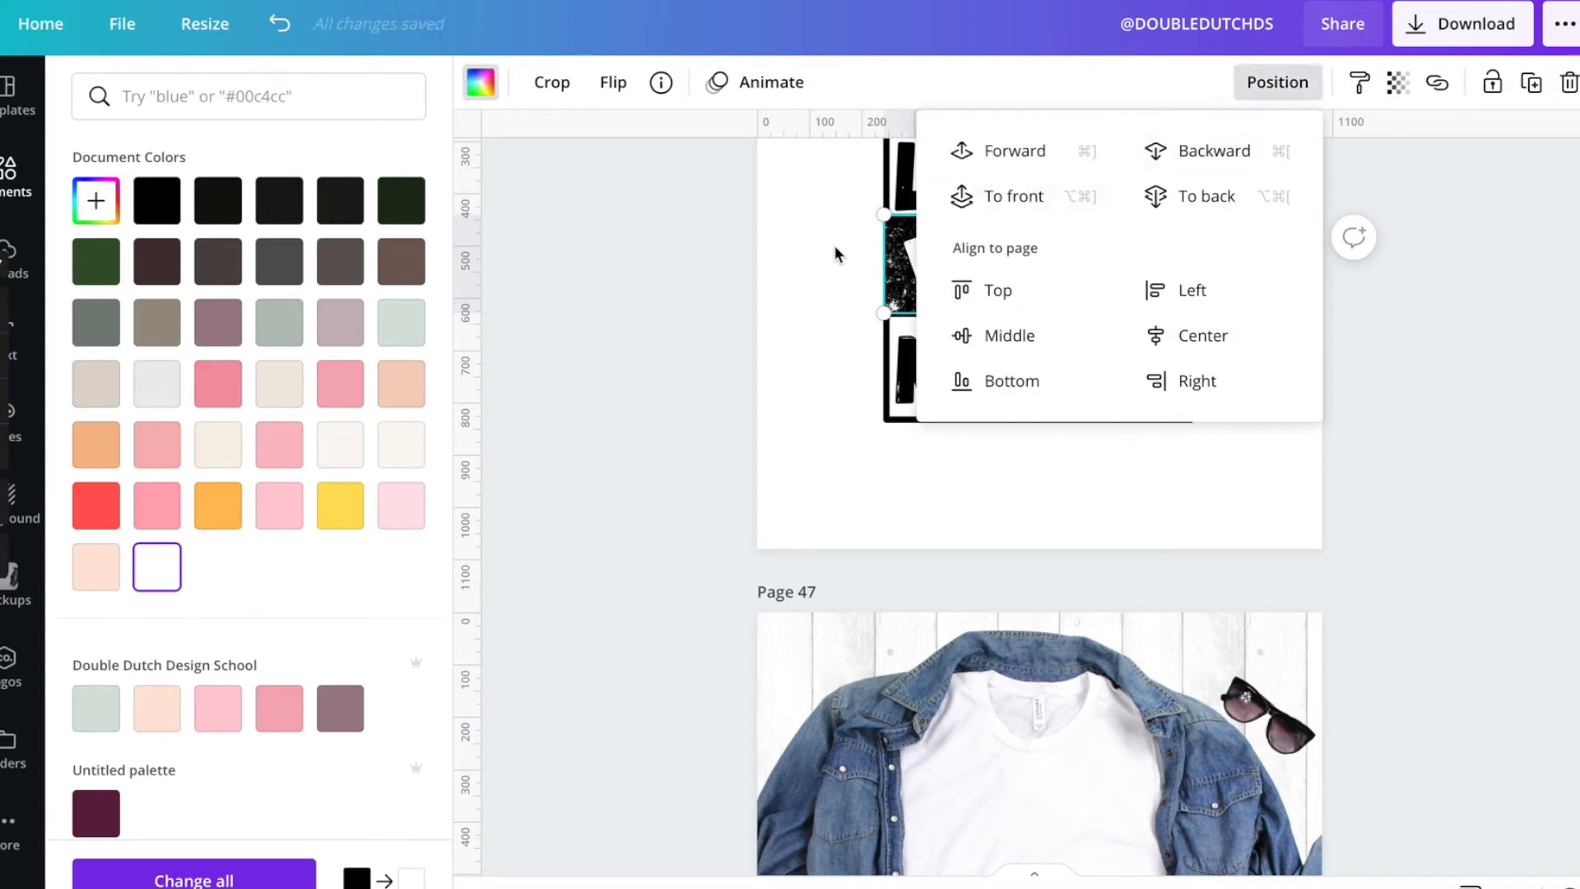
pyautogui.click(821, 261)
# Step: Check the layer order options of the YOUR text
pyautogui.click(1040, 259)
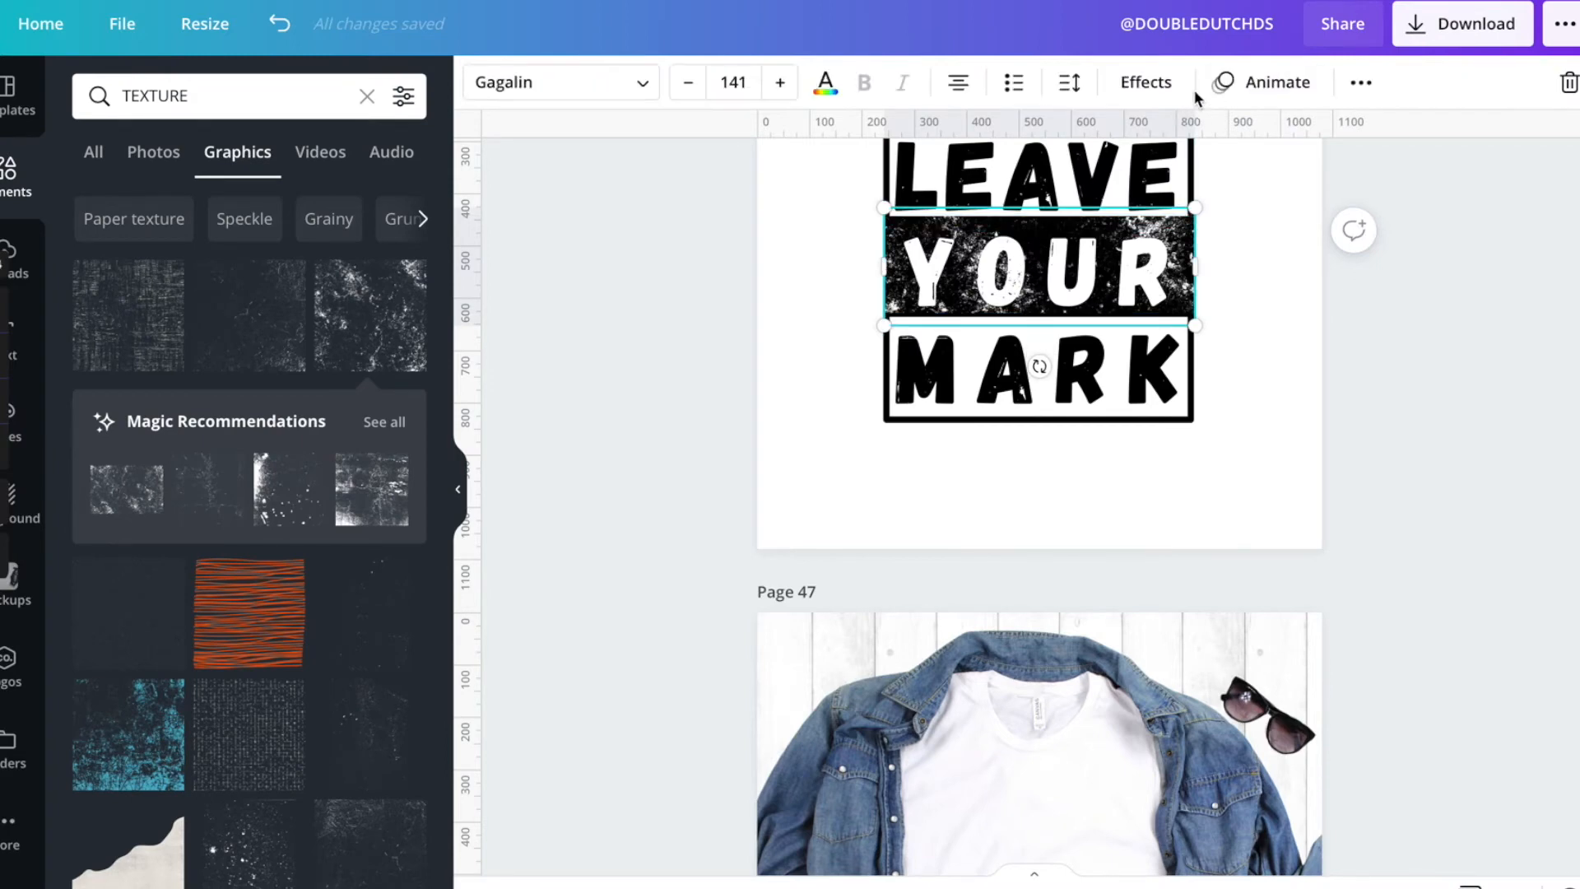
pyautogui.click(1360, 82)
pyautogui.click(1098, 136)
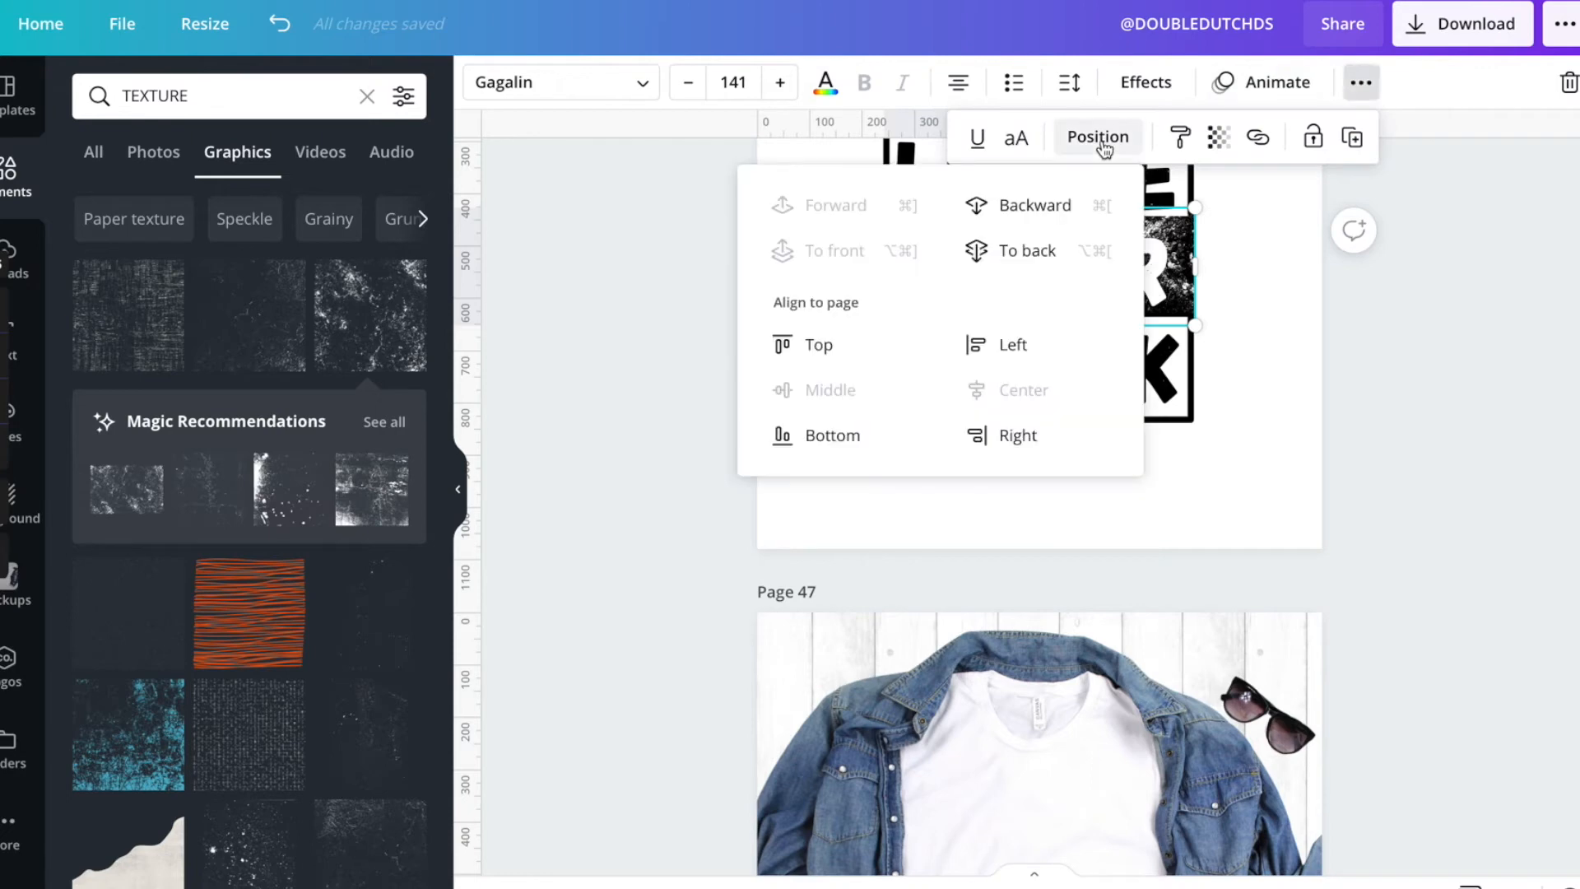
pyautogui.click(1256, 341)
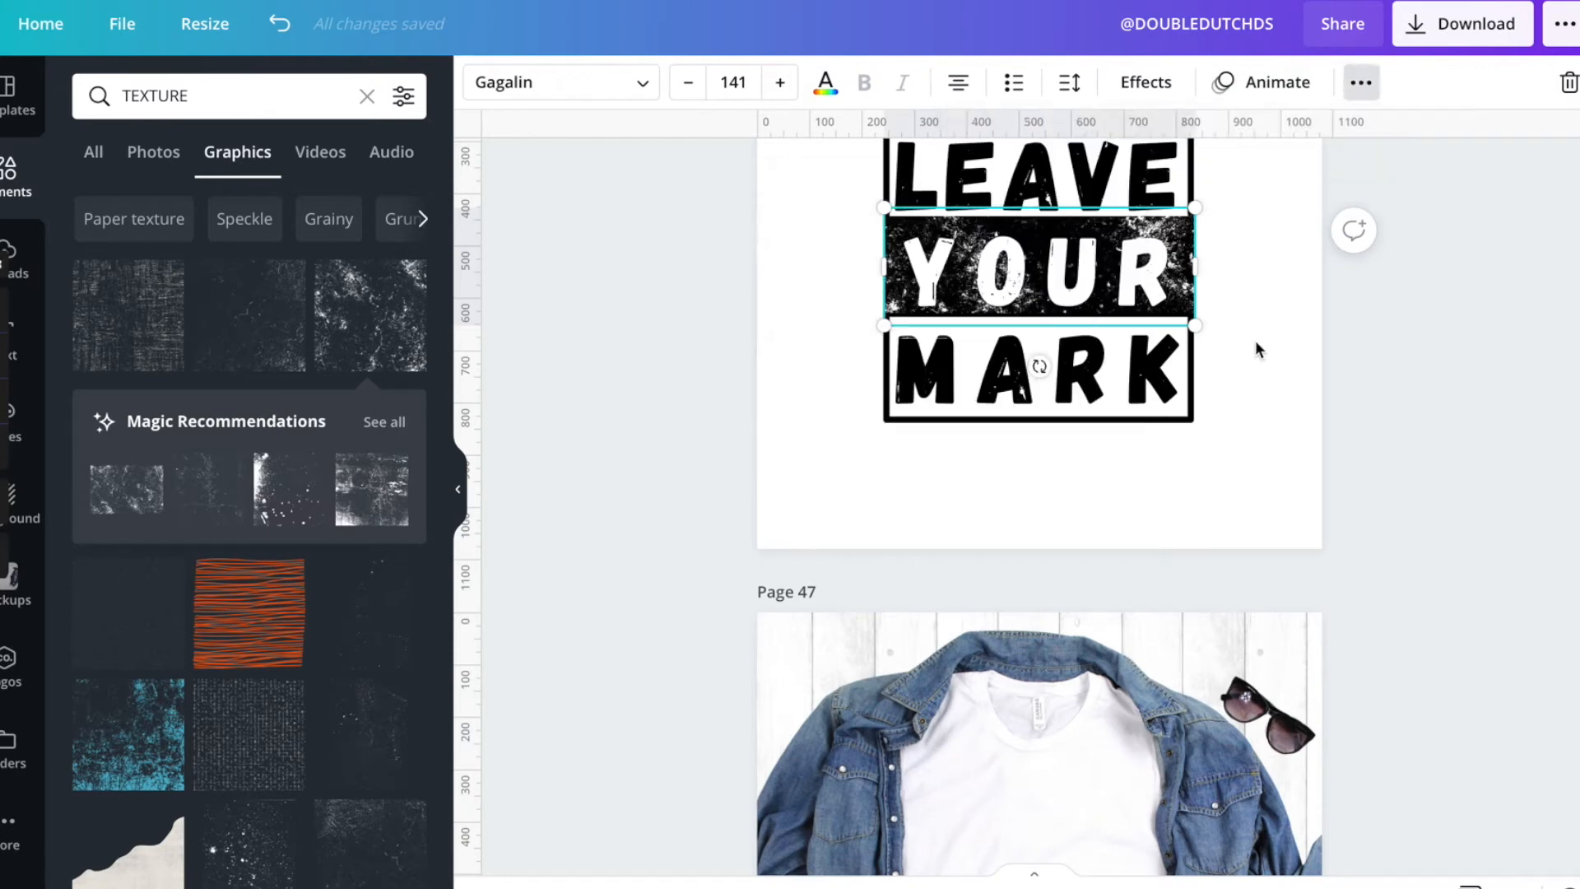
pyautogui.click(1256, 342)
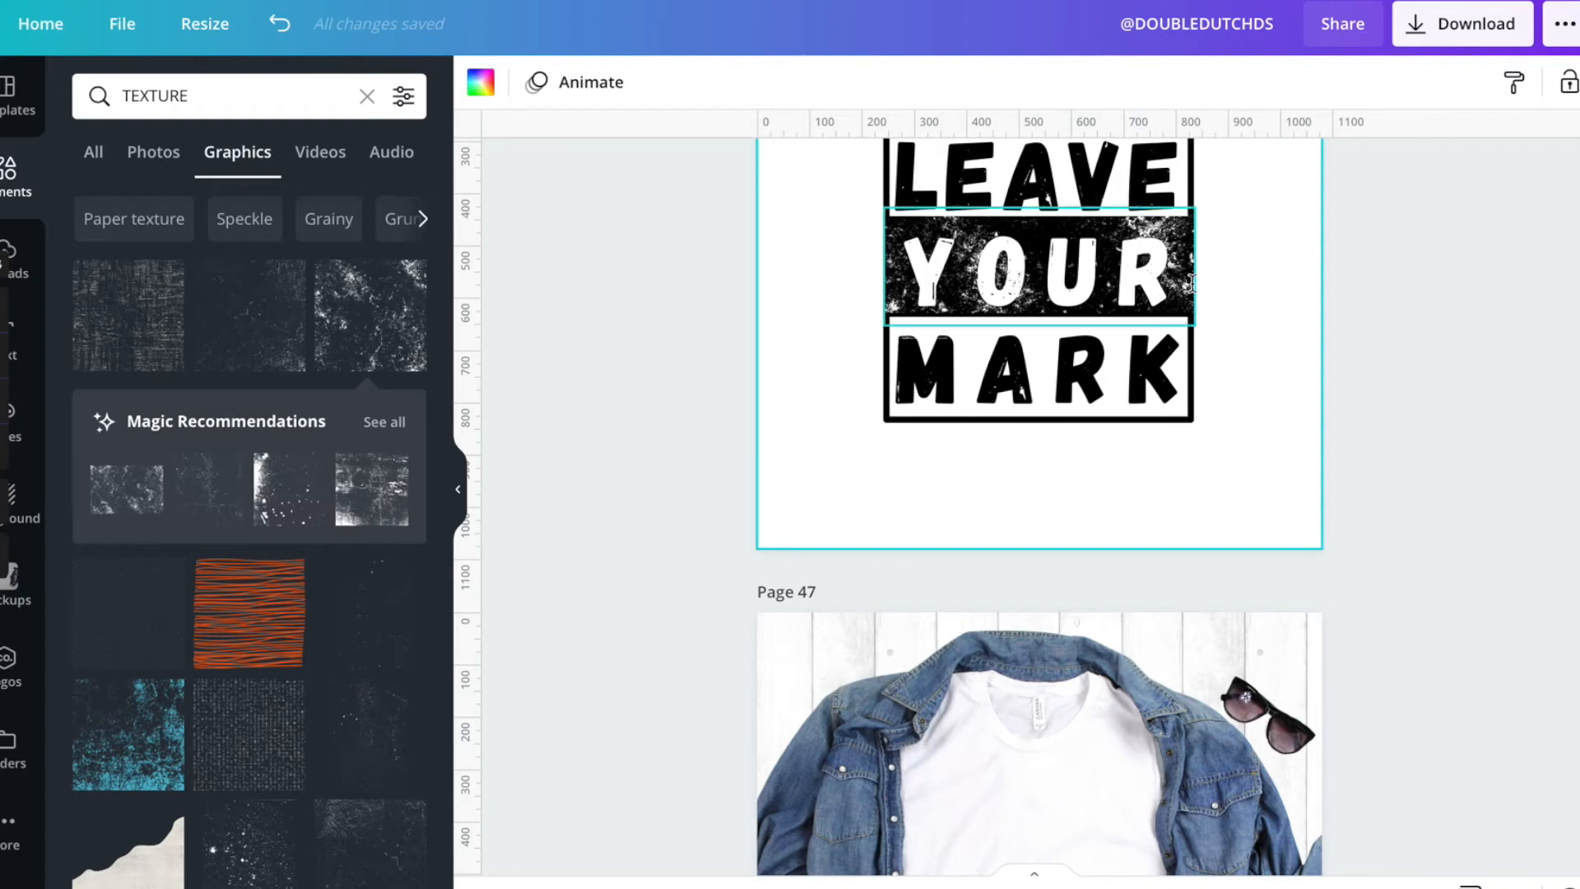
# Step: Move YOUR partly down off the black band and send the white texture further backward
pyautogui.click(1130, 274)
pyautogui.moveTo(1130, 274); pyautogui.dragTo(1130, 321)
pyautogui.click(1137, 238)
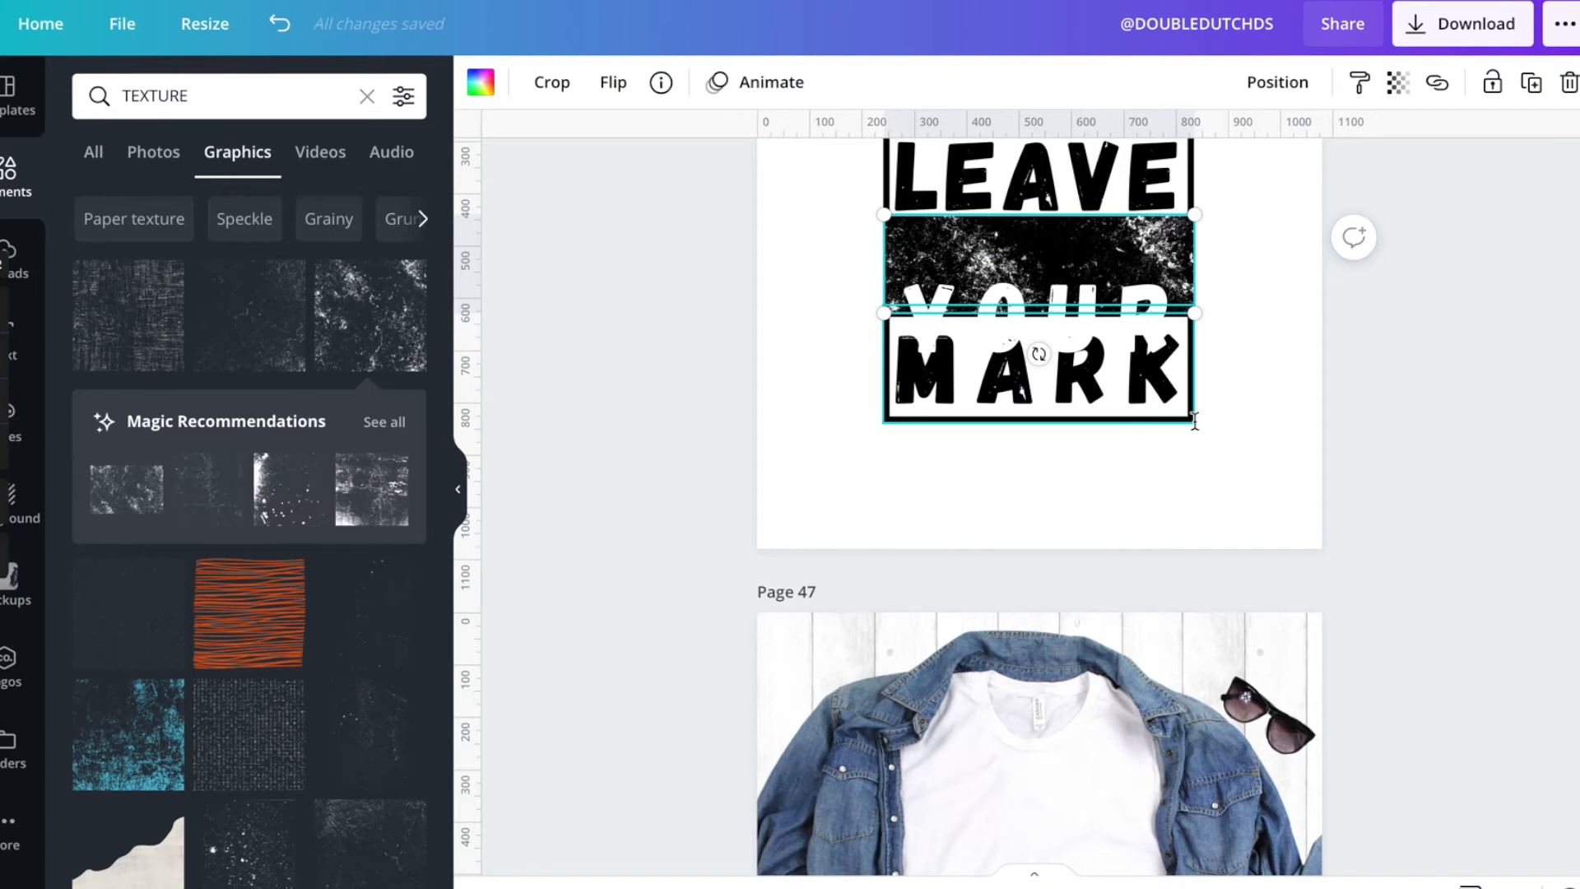
pyautogui.scroll(1, 1194, 421)
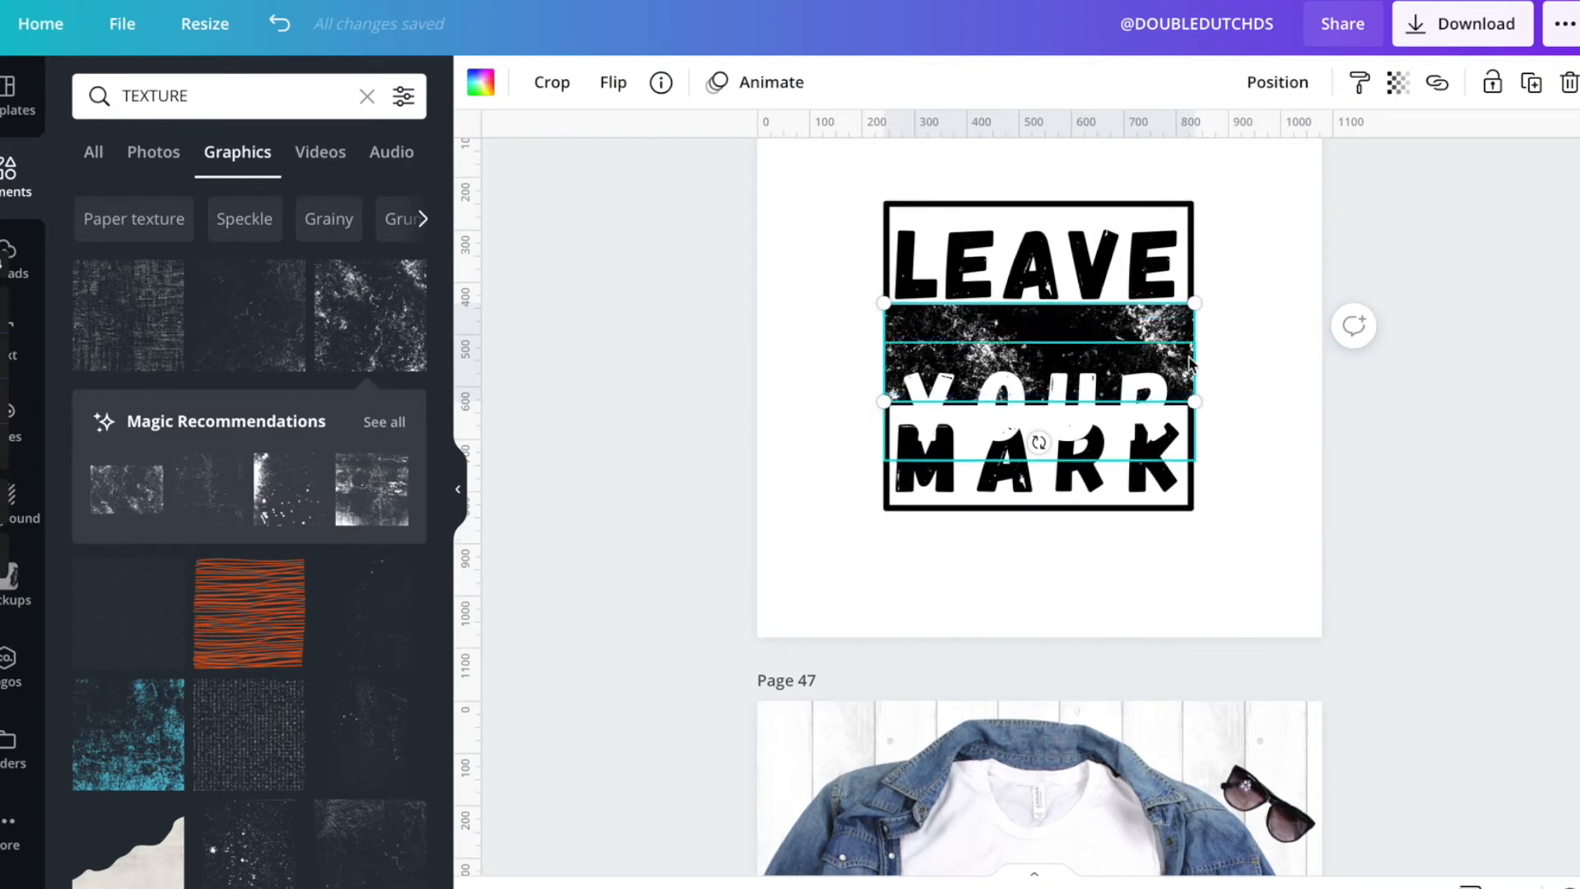
pyautogui.click(1274, 89)
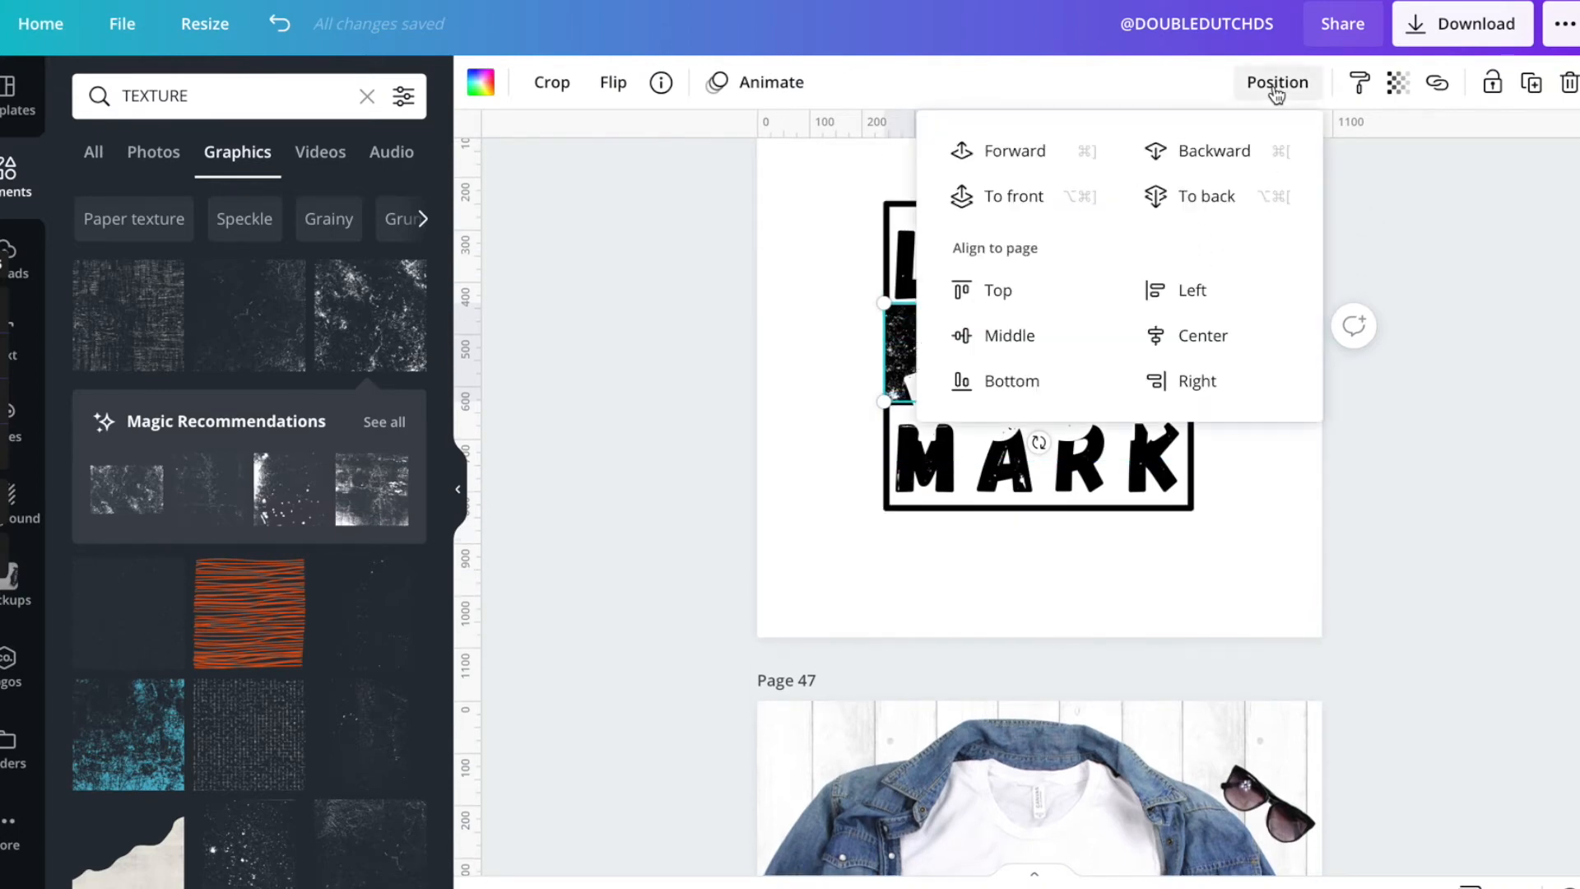
pyautogui.click(1220, 159)
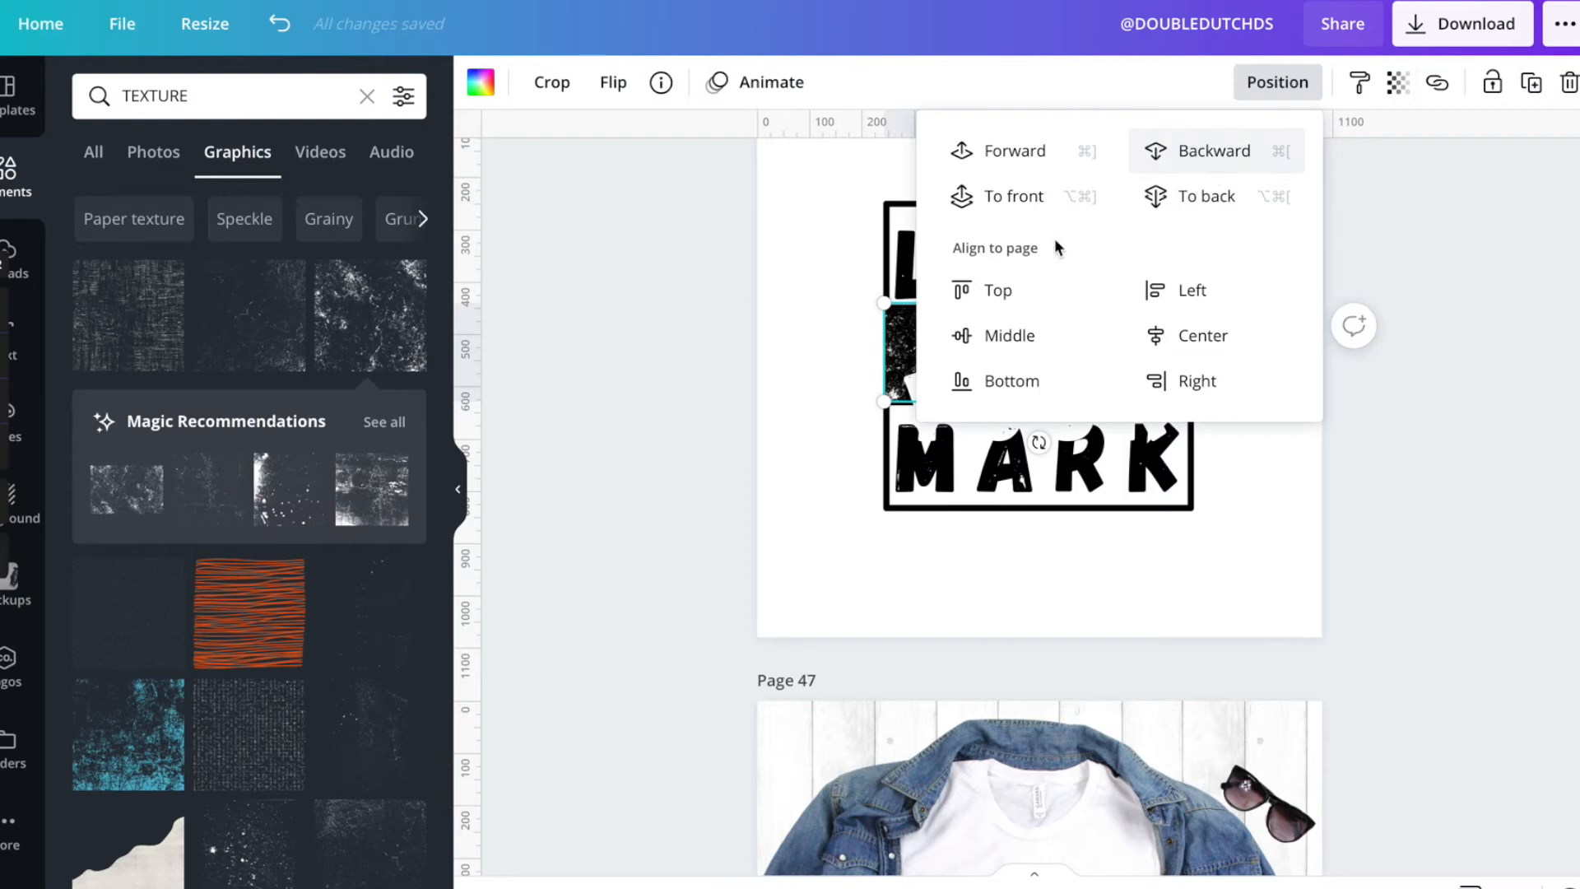
pyautogui.click(1194, 162)
pyautogui.click(813, 277)
pyautogui.click(812, 276)
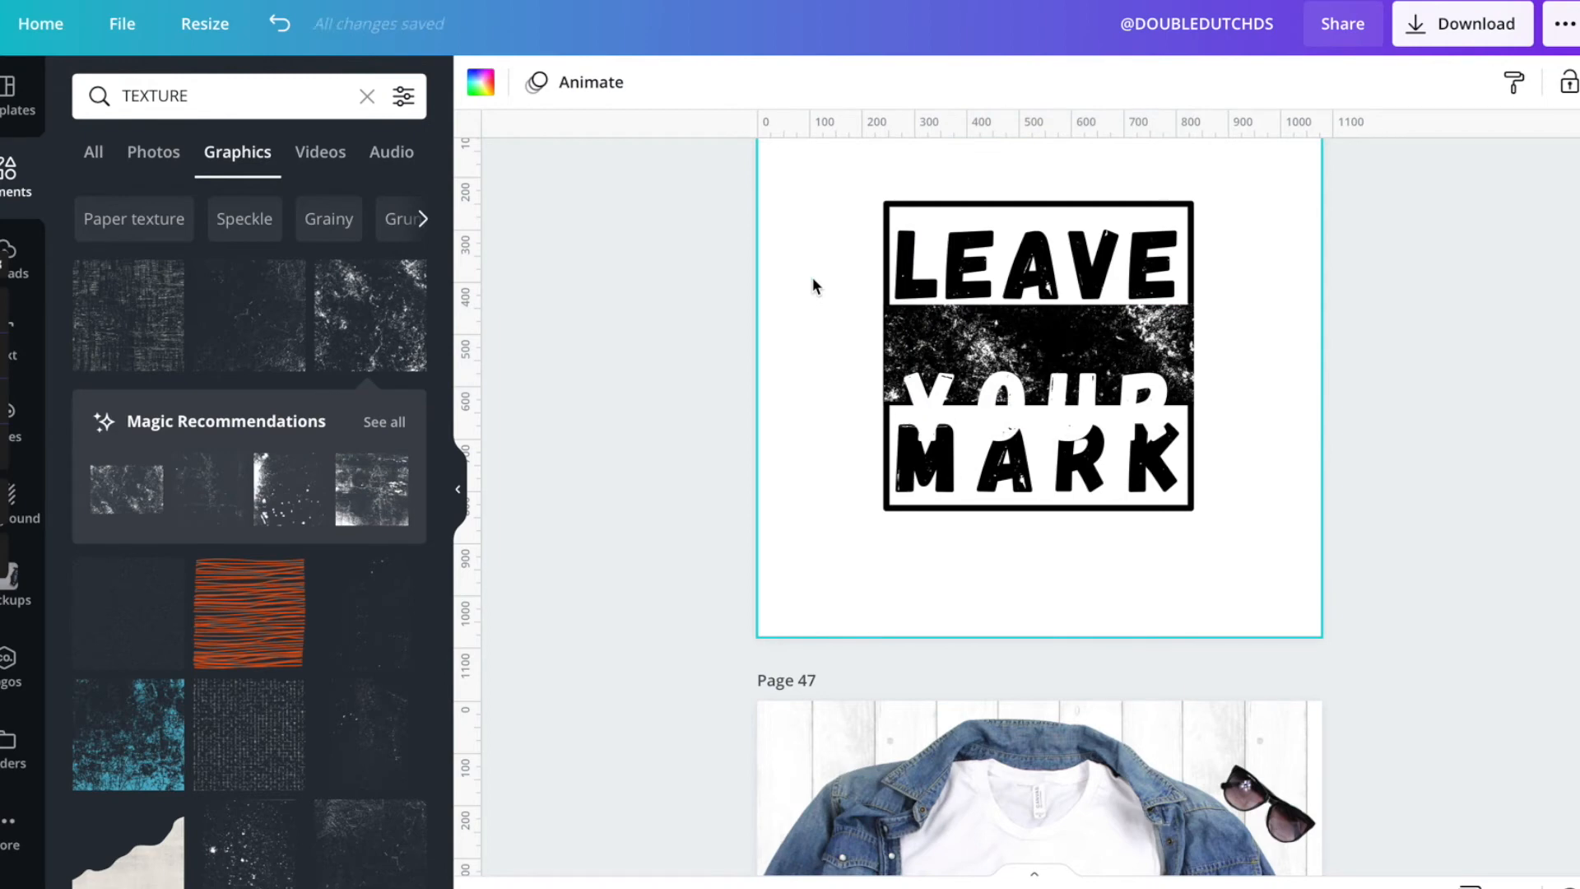
# Step: Move YOUR down over MARK to clear the band and send the white texture backward behind the frame
pyautogui.click(896, 346)
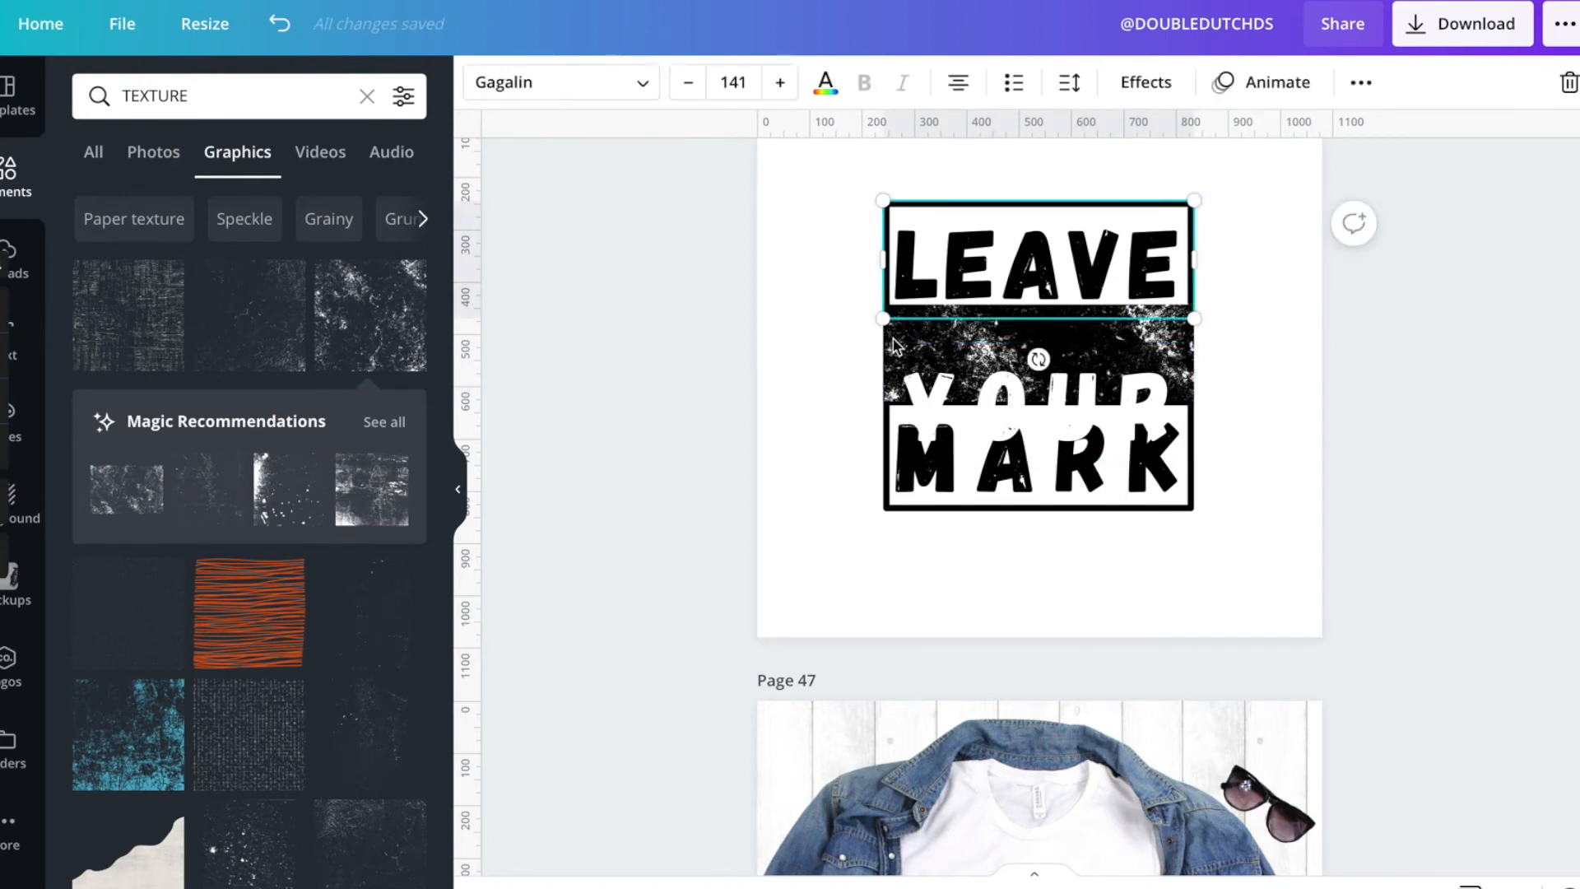
pyautogui.moveTo(1001, 396); pyautogui.dragTo(1001, 421)
pyautogui.click(965, 345)
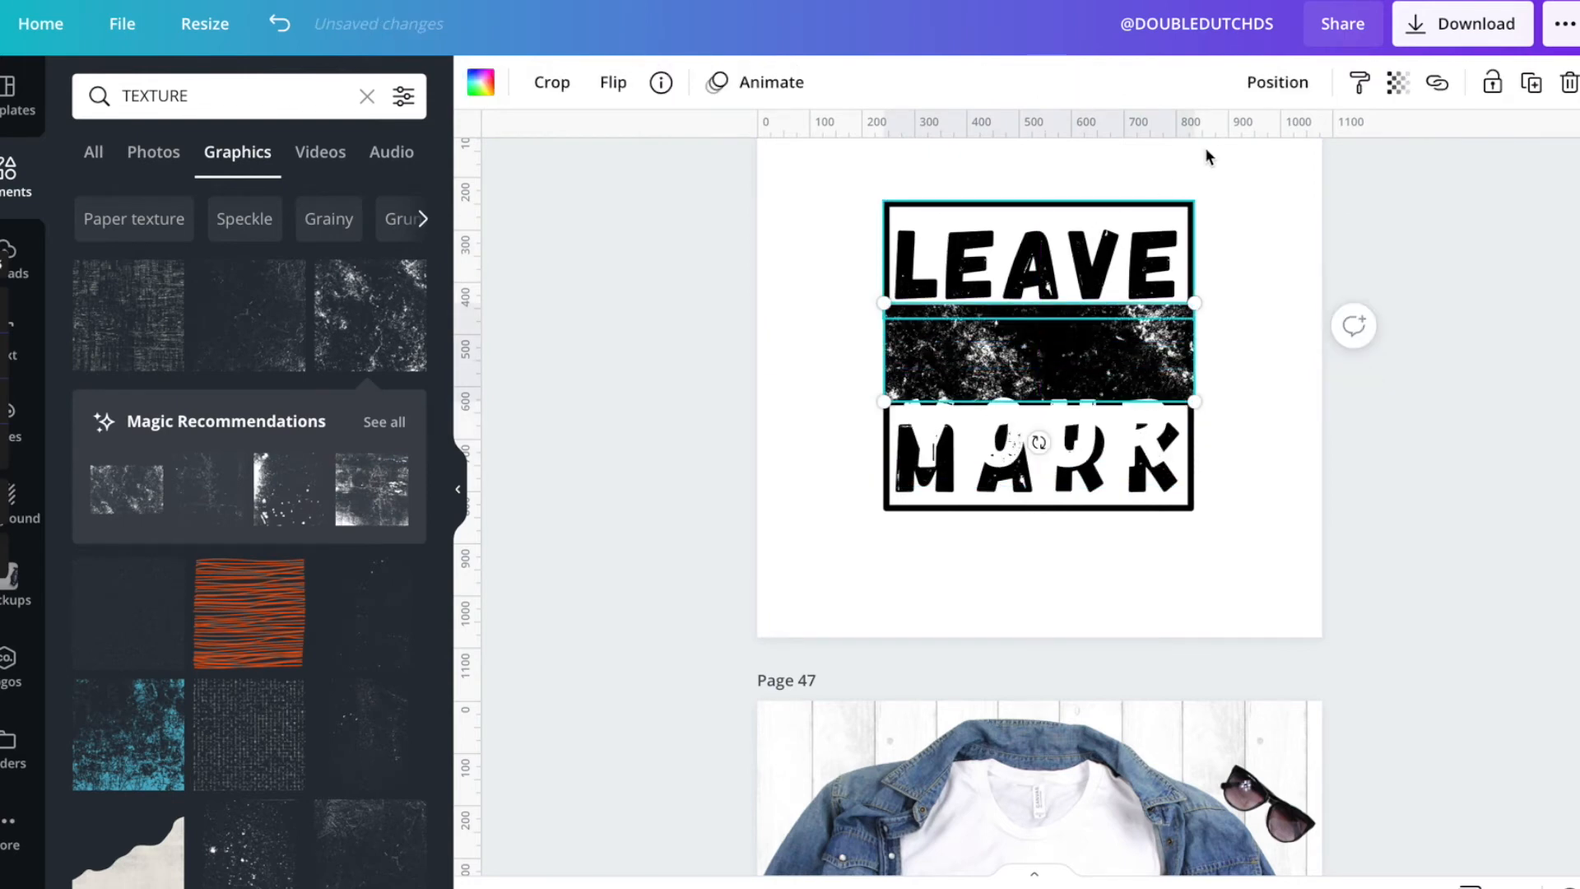
pyautogui.click(1268, 85)
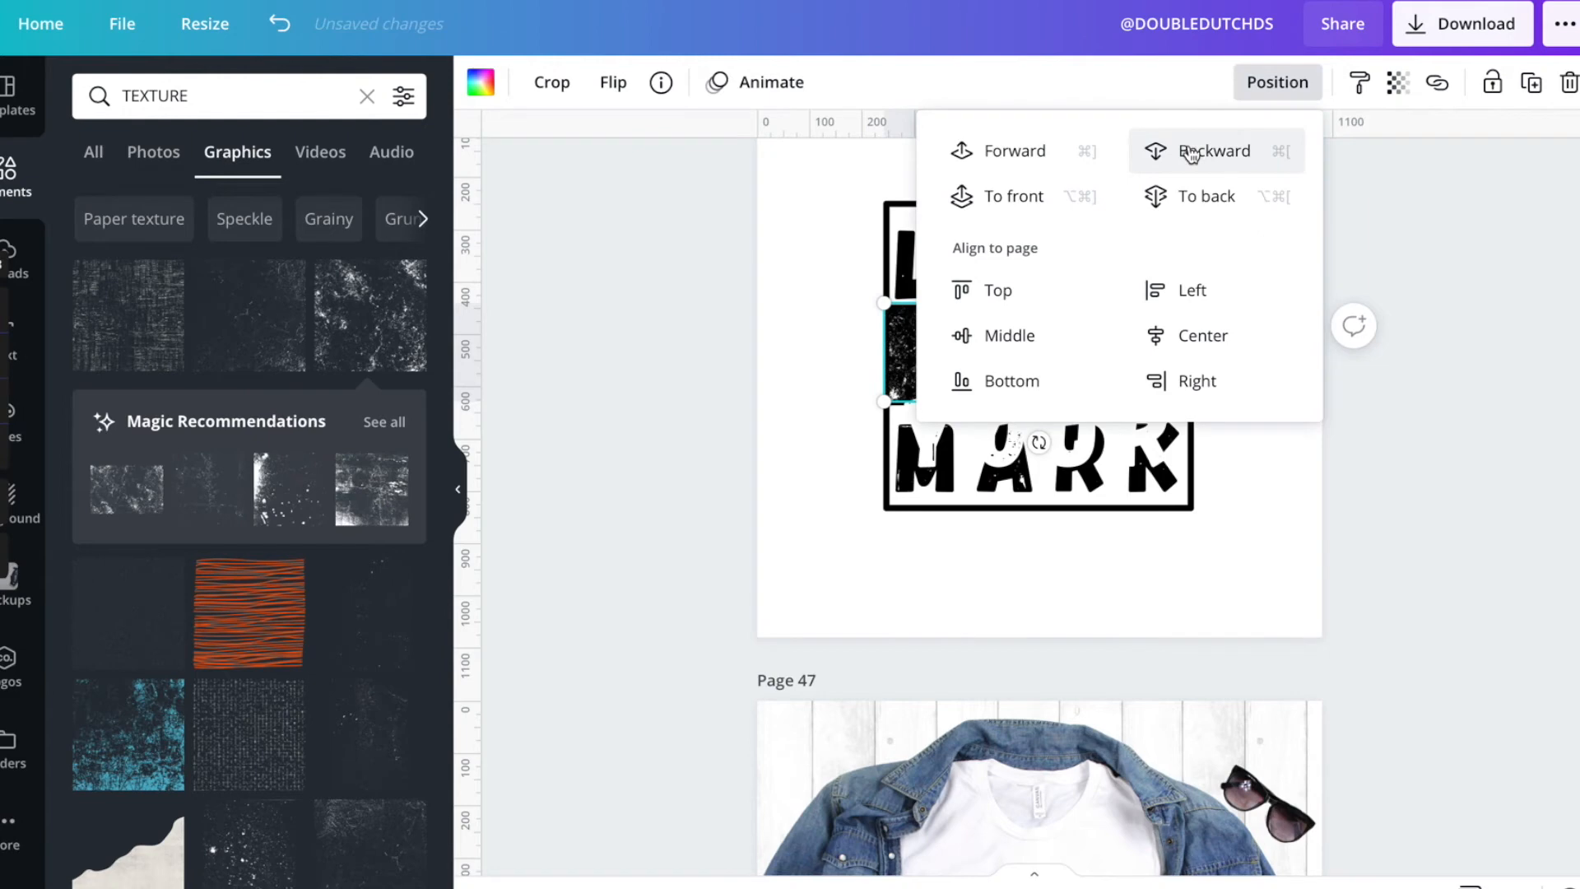
pyautogui.click(1233, 497)
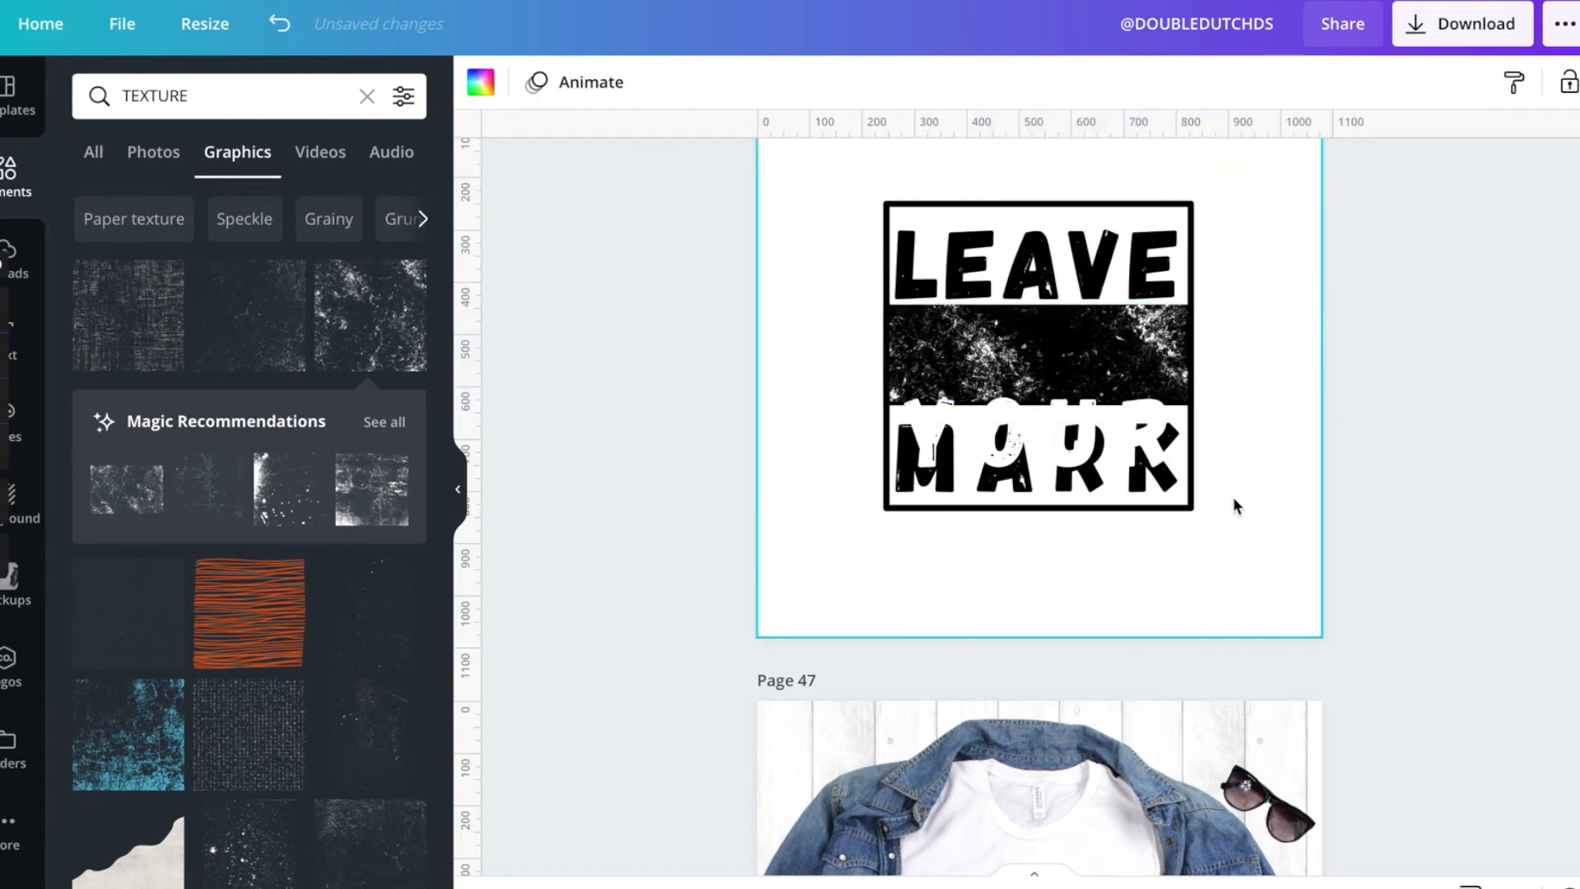
# Step: Move the YOUR text back up onto the textured black band
pyautogui.click(1112, 458)
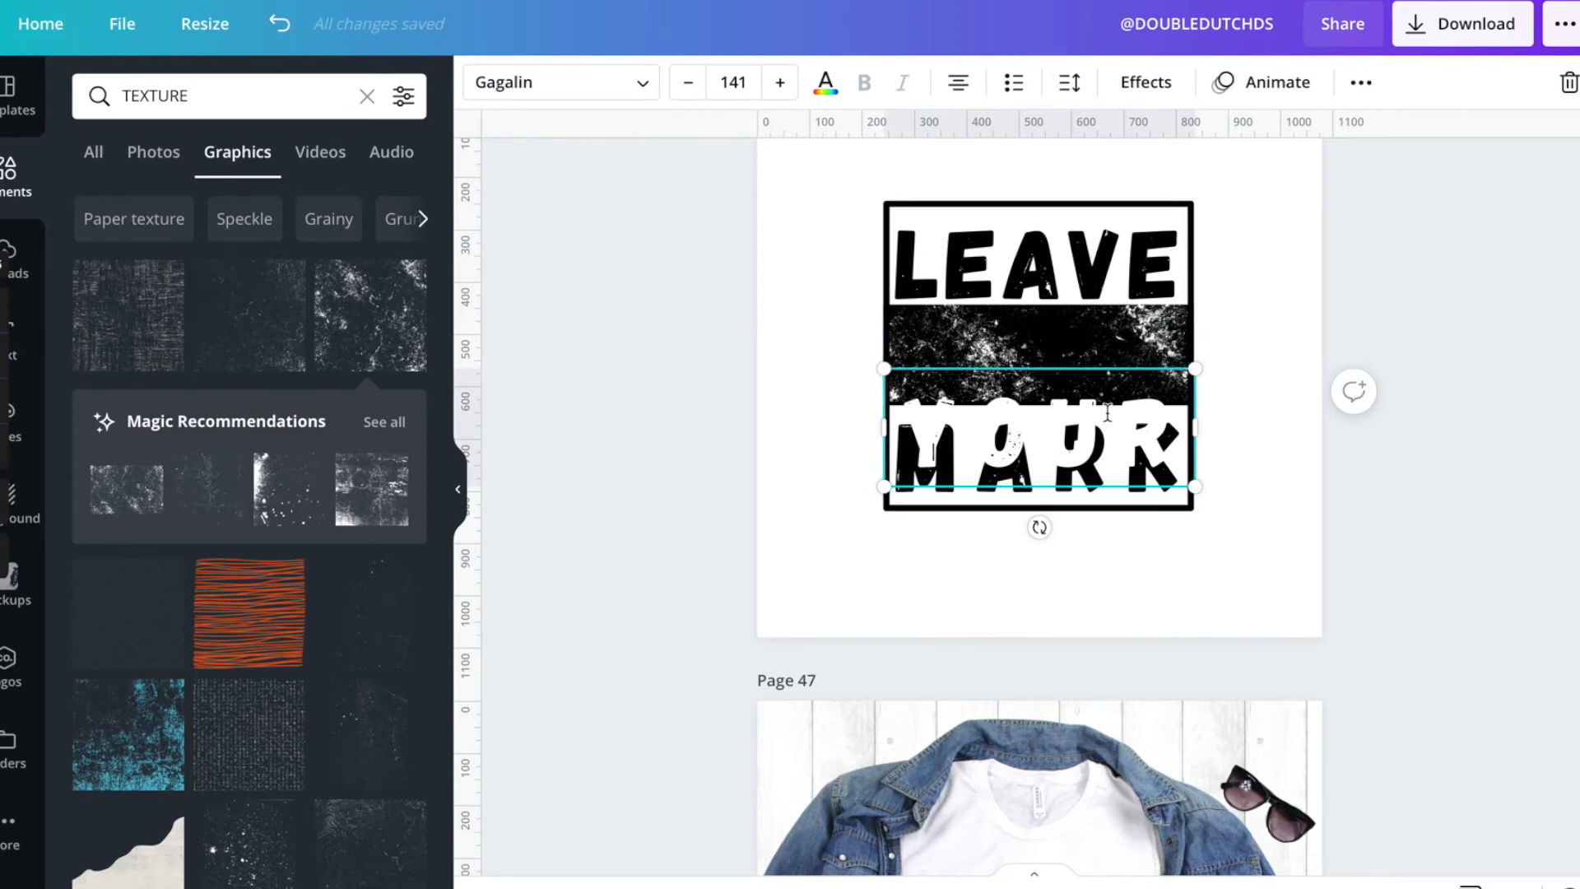
pyautogui.moveTo(1116, 348); pyautogui.dragTo(1117, 363)
pyautogui.click(1285, 515)
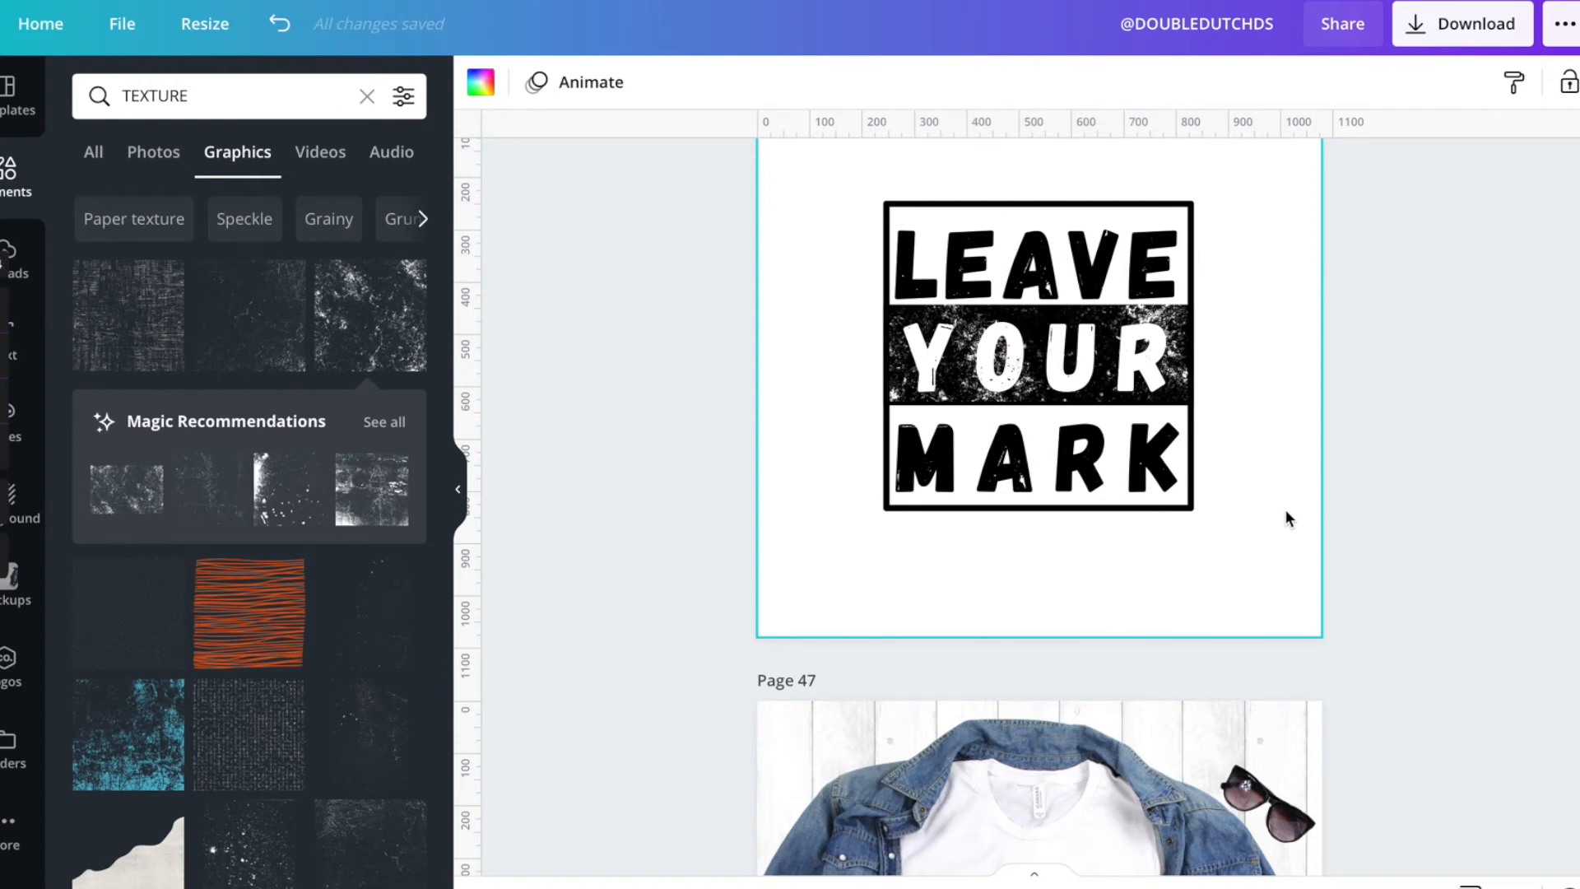
# Step: Shift YOUR down over MARK again and send the outlined frame backward behind the white texture
pyautogui.moveTo(1146, 374); pyautogui.dragTo(1147, 437)
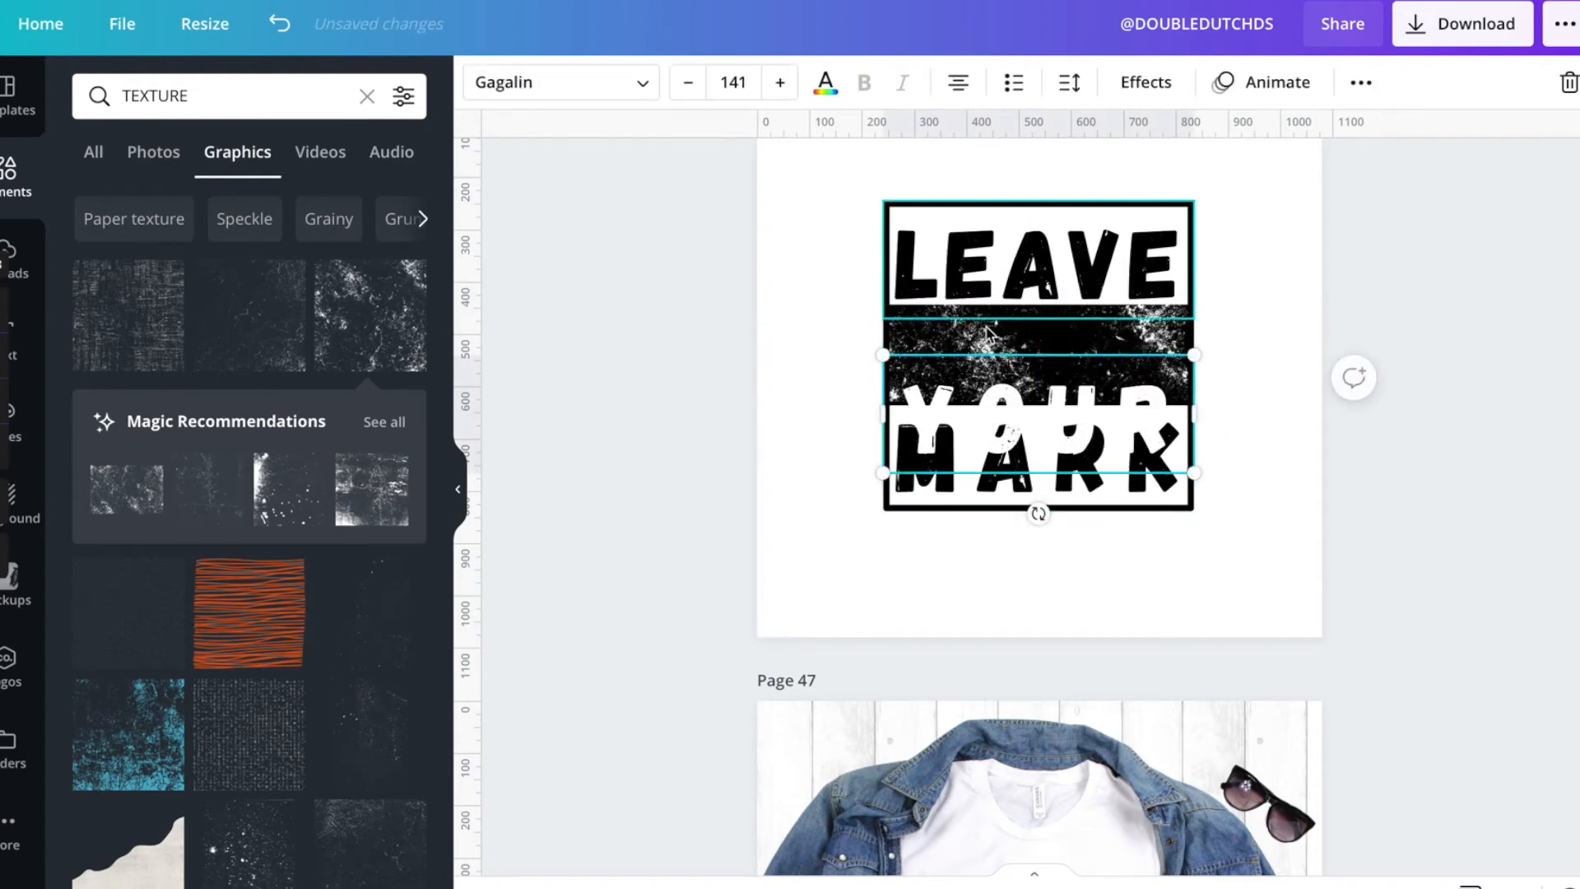
pyautogui.moveTo(998, 407); pyautogui.dragTo(999, 427)
pyautogui.click(975, 360)
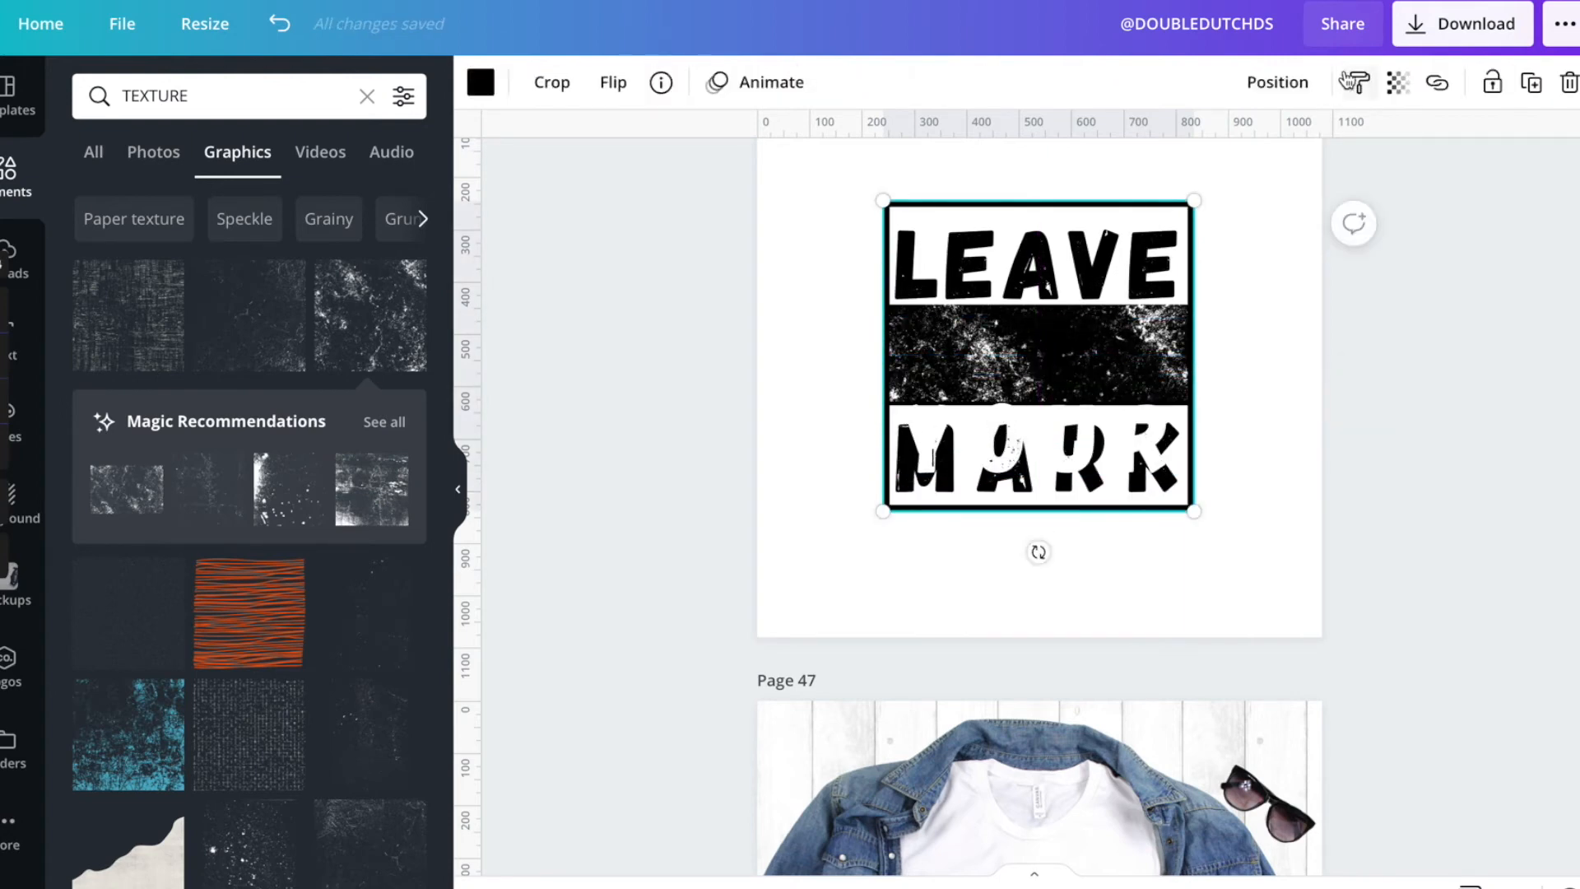
pyautogui.click(1277, 81)
pyautogui.click(1213, 150)
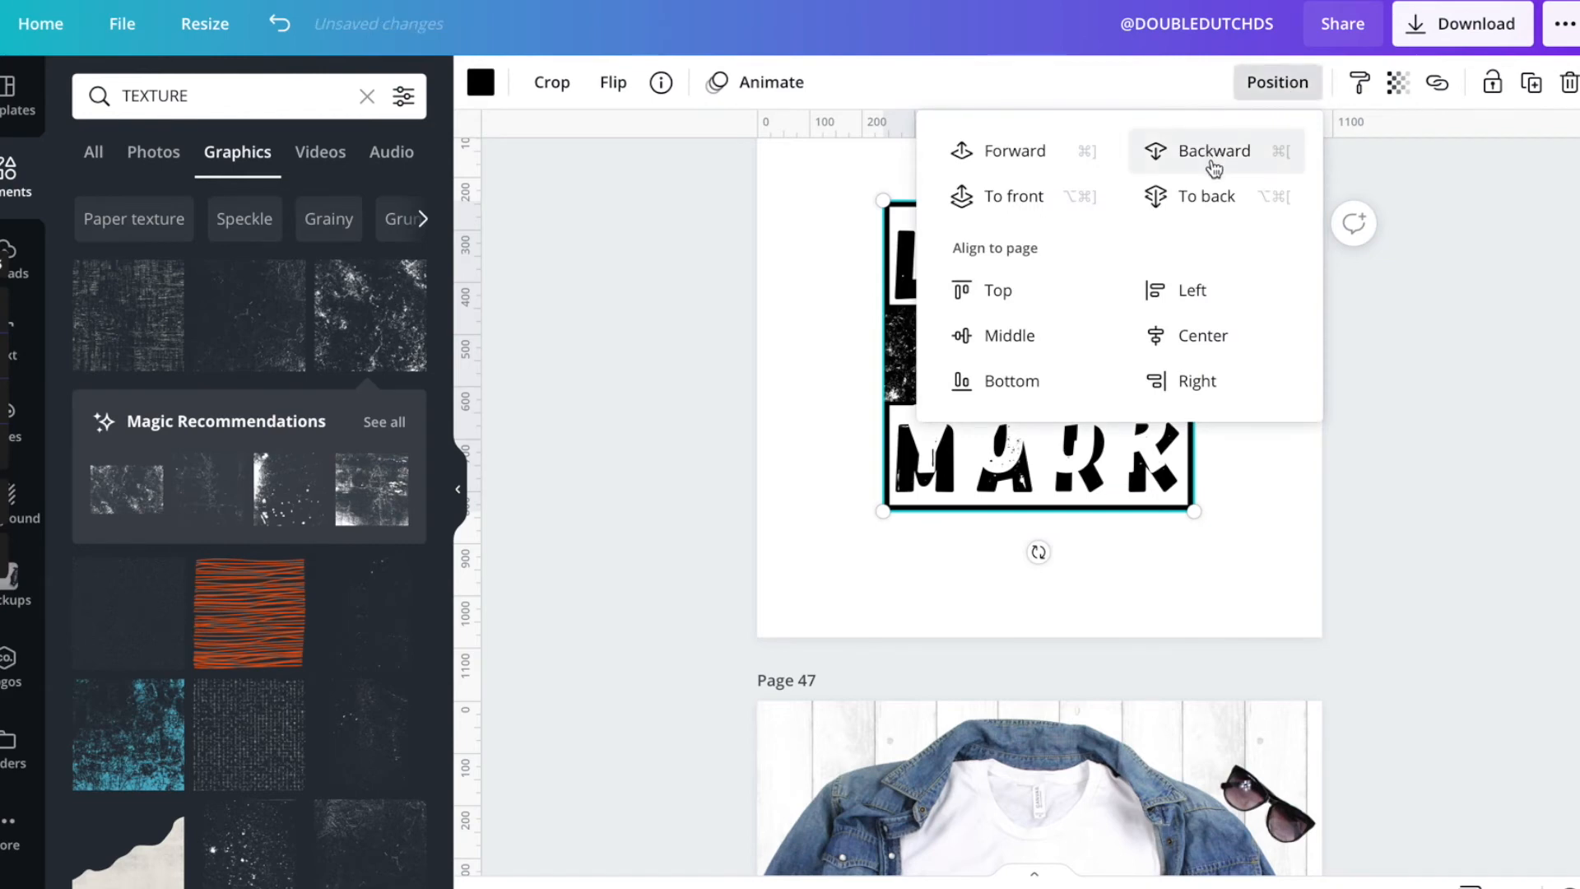
pyautogui.click(1259, 502)
# Step: Set the band texture's transparency to 79 and rotate the texture 180 degrees
pyautogui.click(1096, 338)
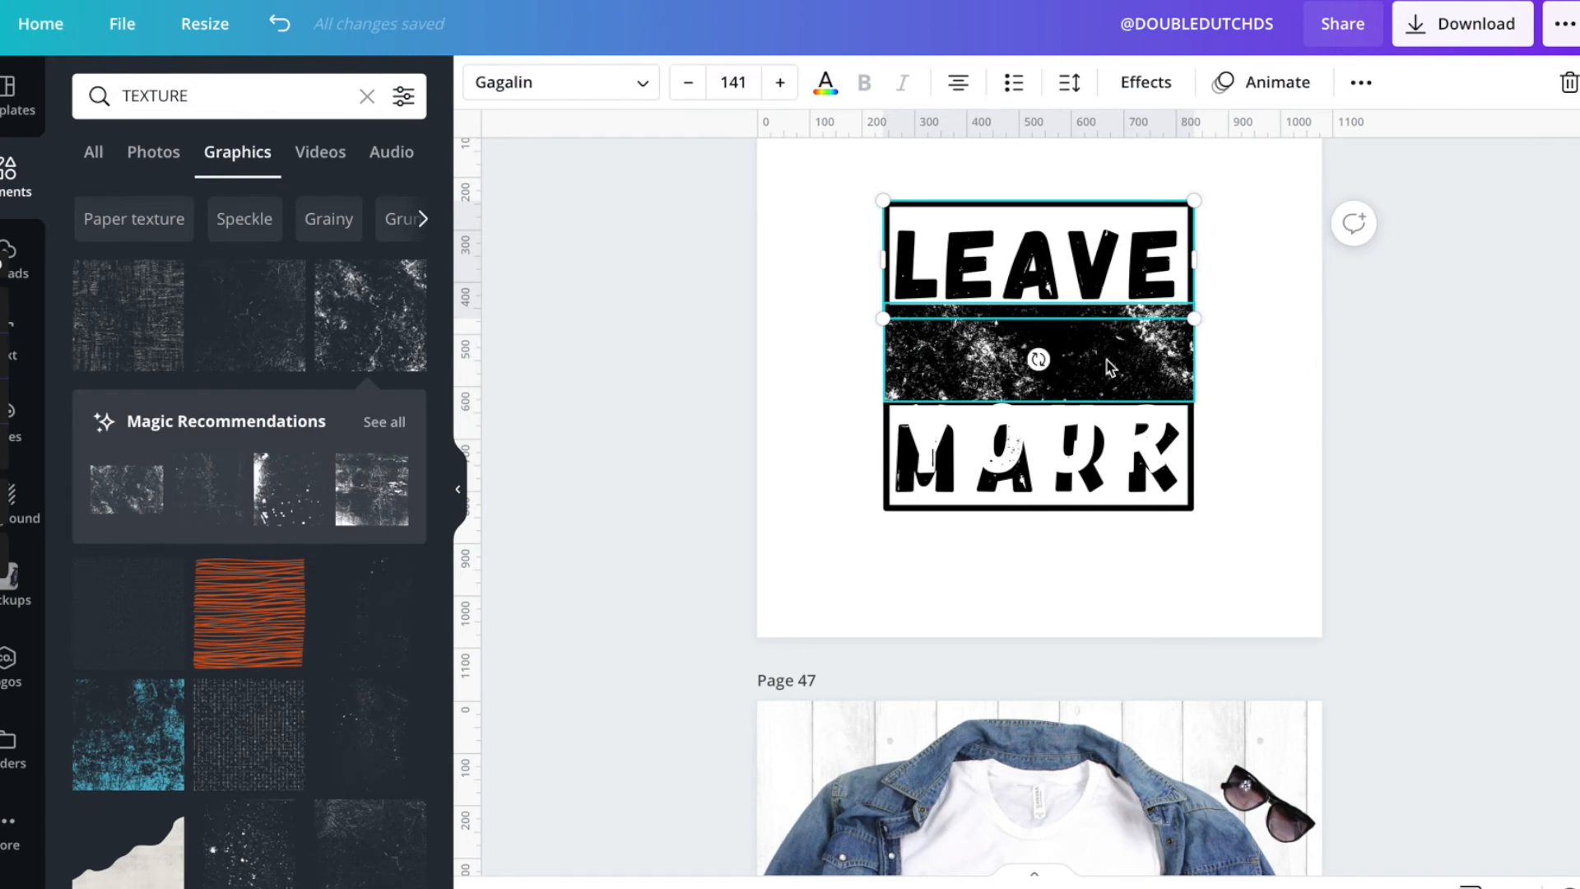
pyautogui.click(1107, 367)
pyautogui.click(1398, 82)
pyautogui.moveTo(1326, 151); pyautogui.dragTo(1296, 167)
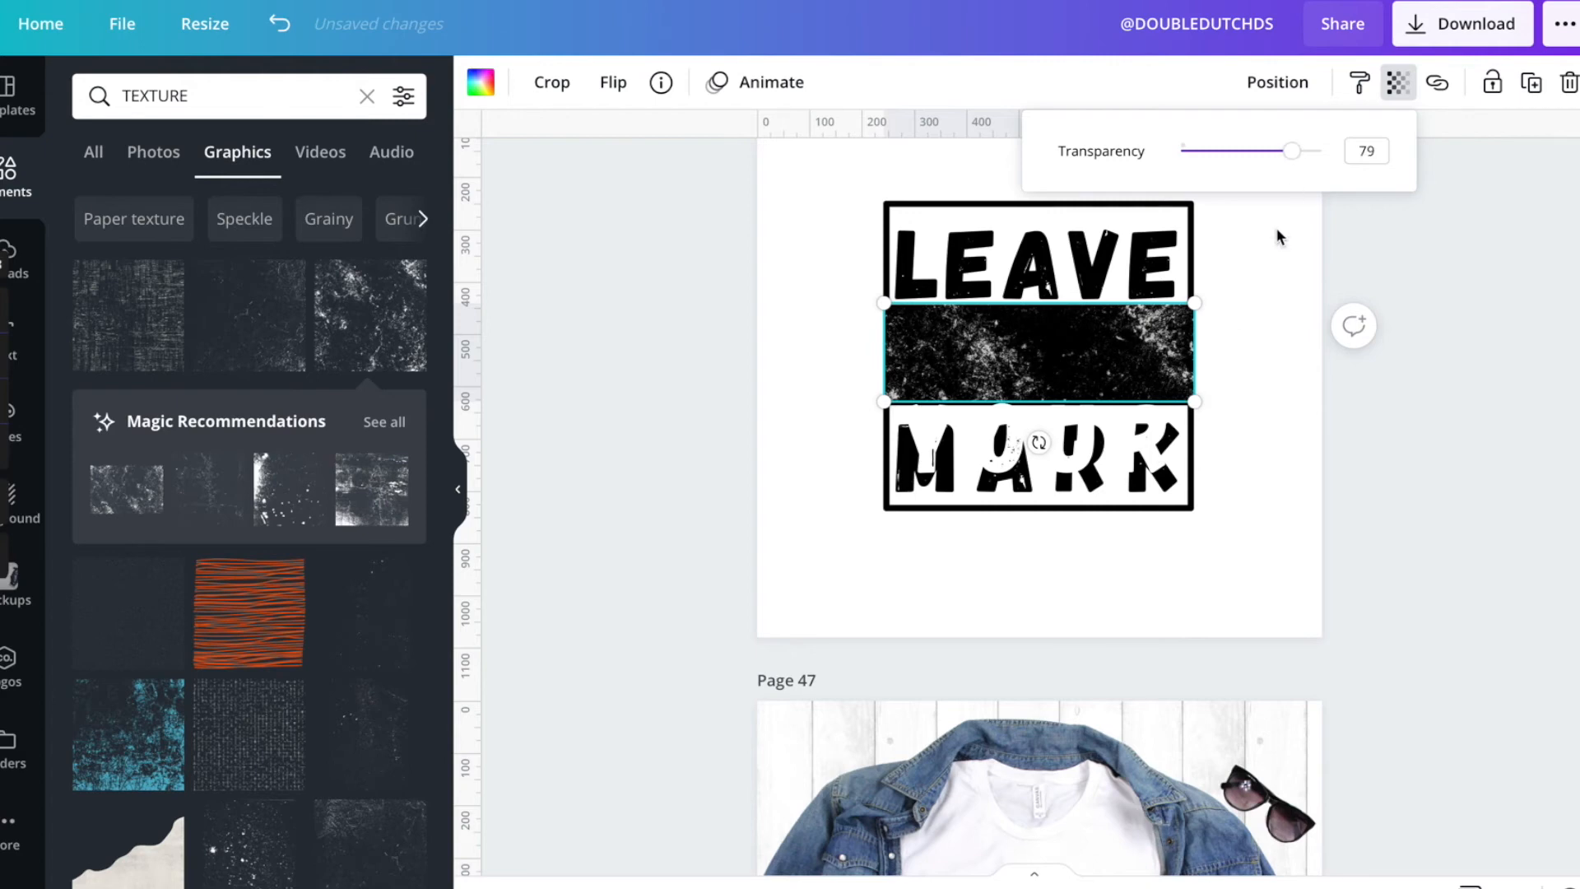
pyautogui.moveTo(1040, 445); pyautogui.dragTo(1041, 273)
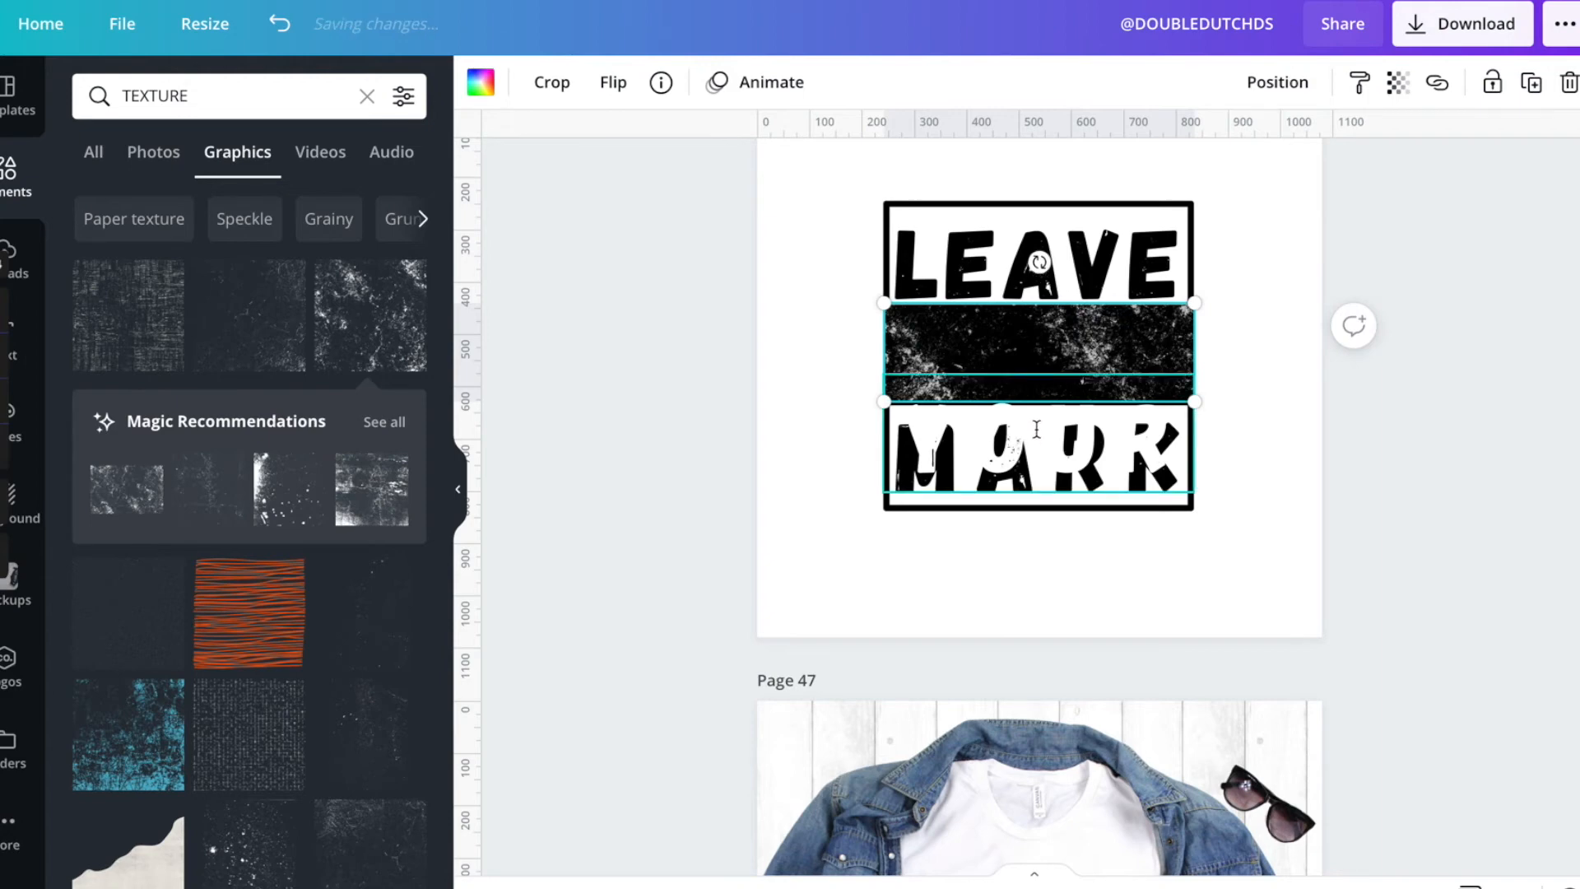
# Step: Return the YOUR text to the textured black band, centred between LEAVE and MARK
pyautogui.moveTo(1037, 390); pyautogui.dragTo(1032, 353)
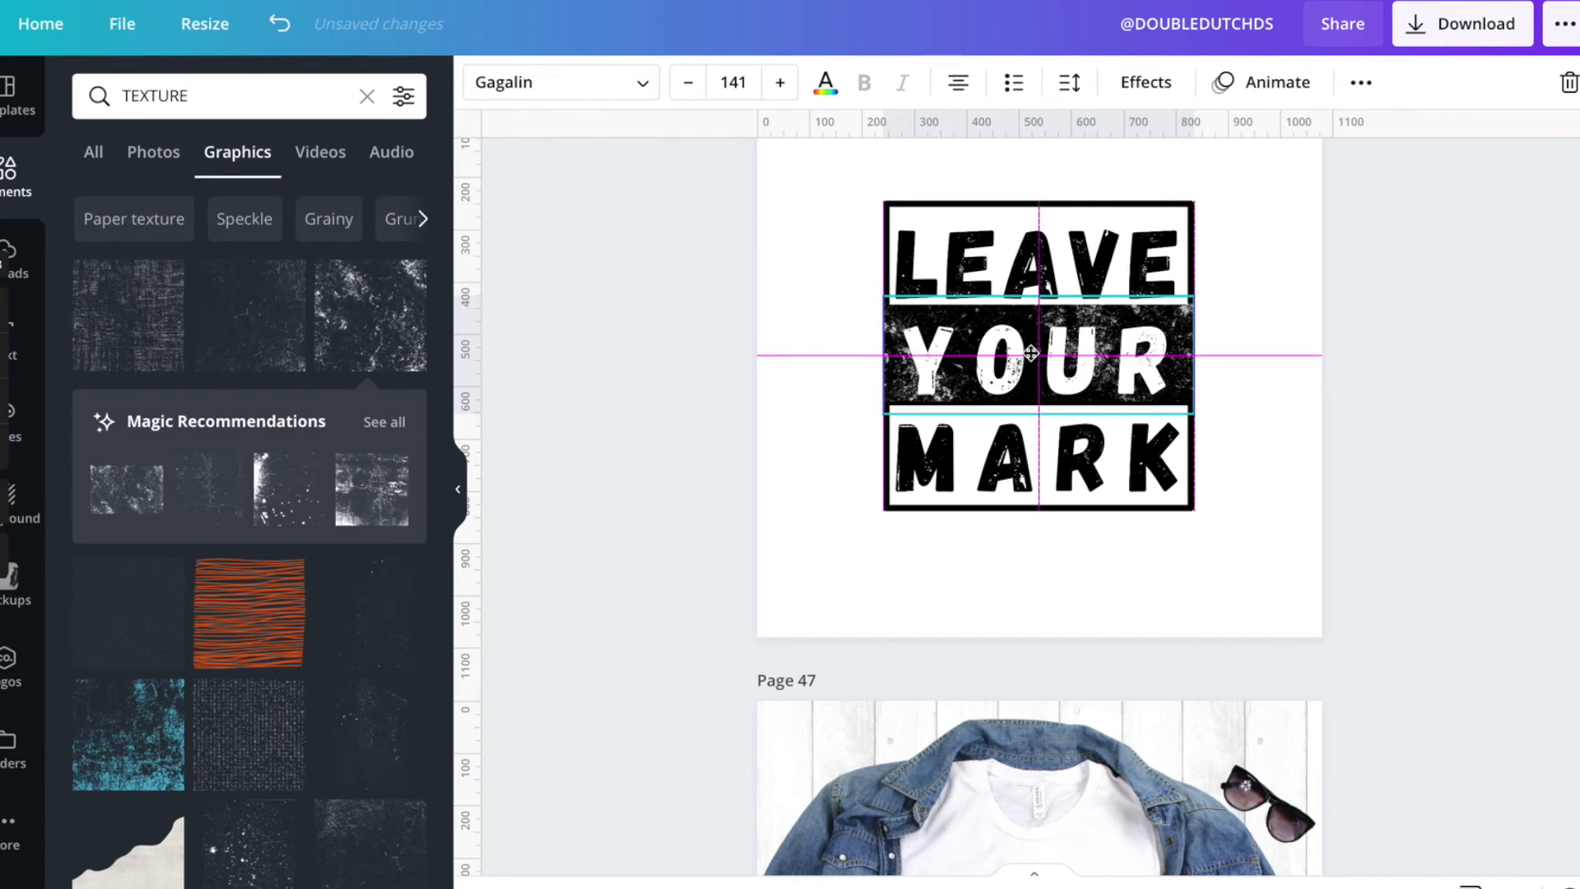
pyautogui.moveTo(1031, 354); pyautogui.dragTo(1031, 354)
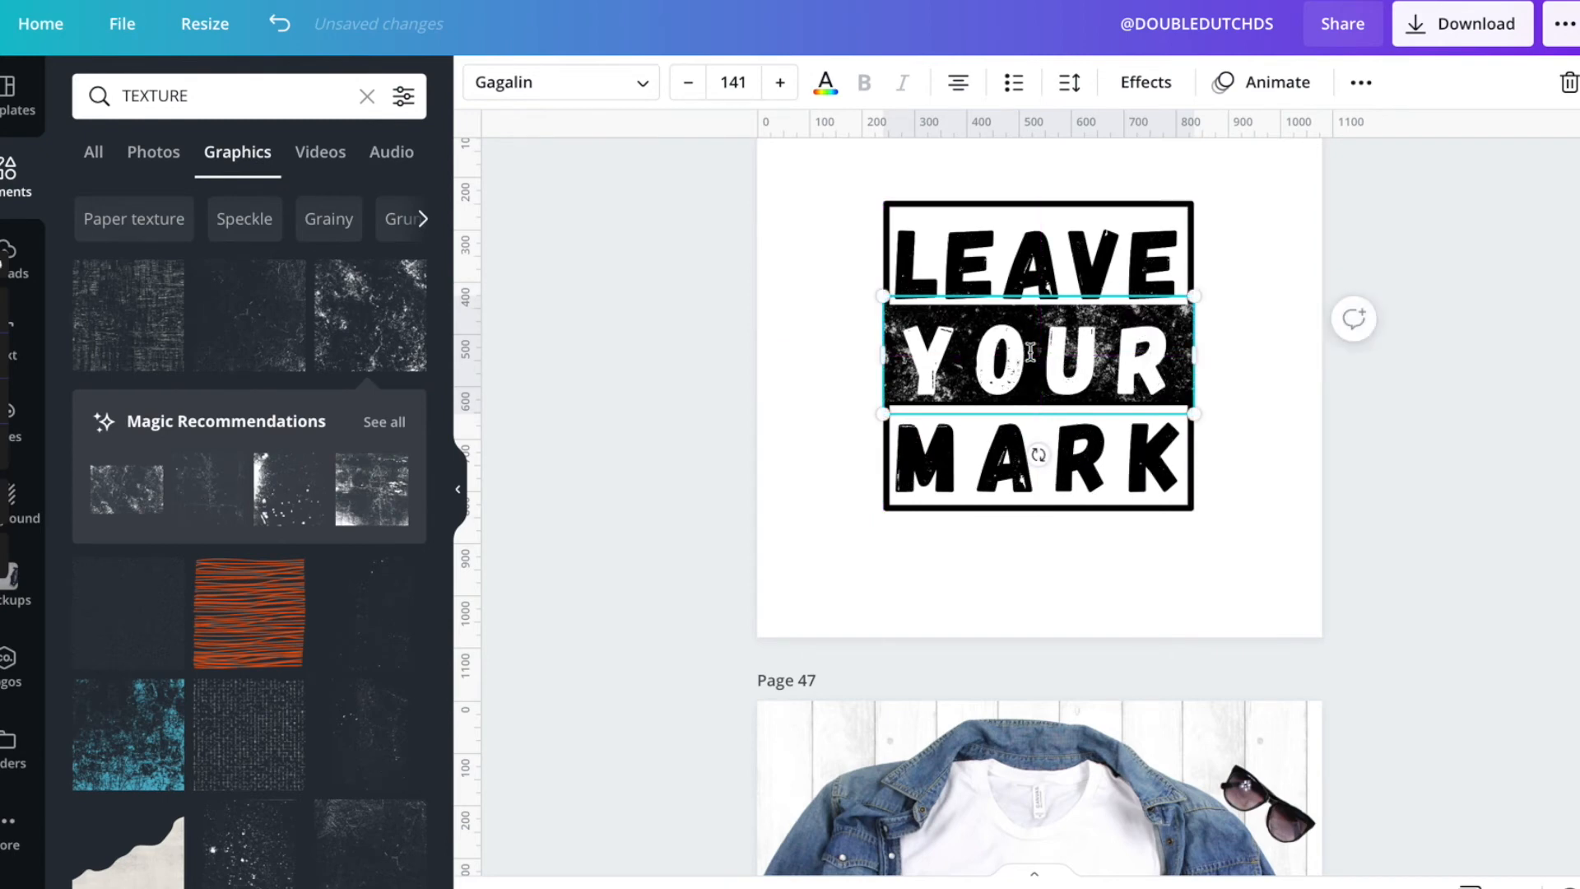
pyautogui.click(280, 23)
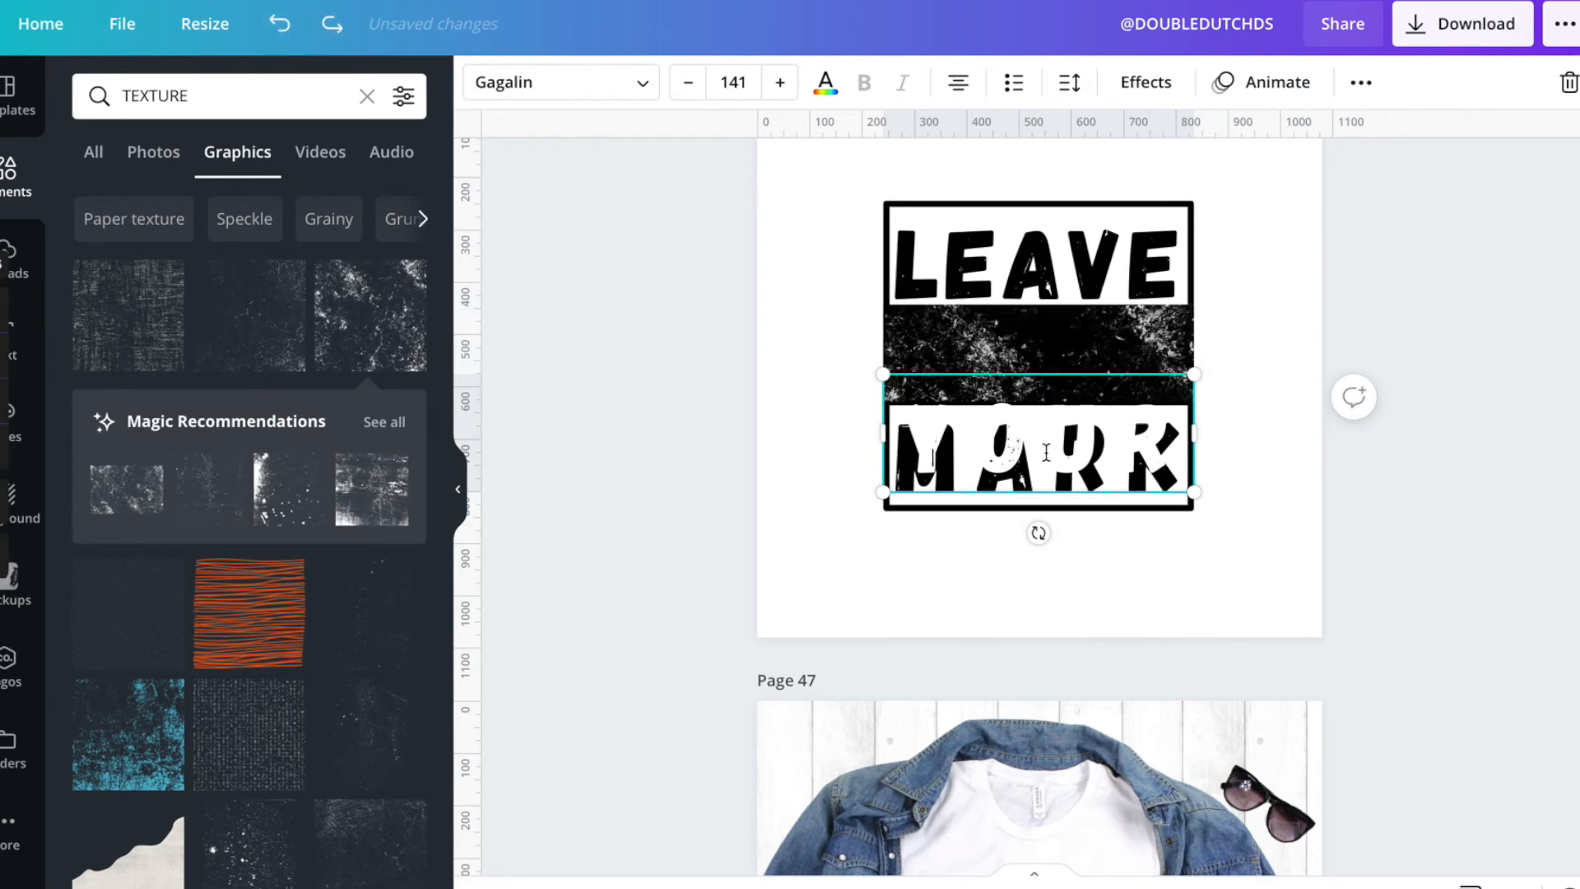
pyautogui.moveTo(1040, 454); pyautogui.dragTo(1042, 372)
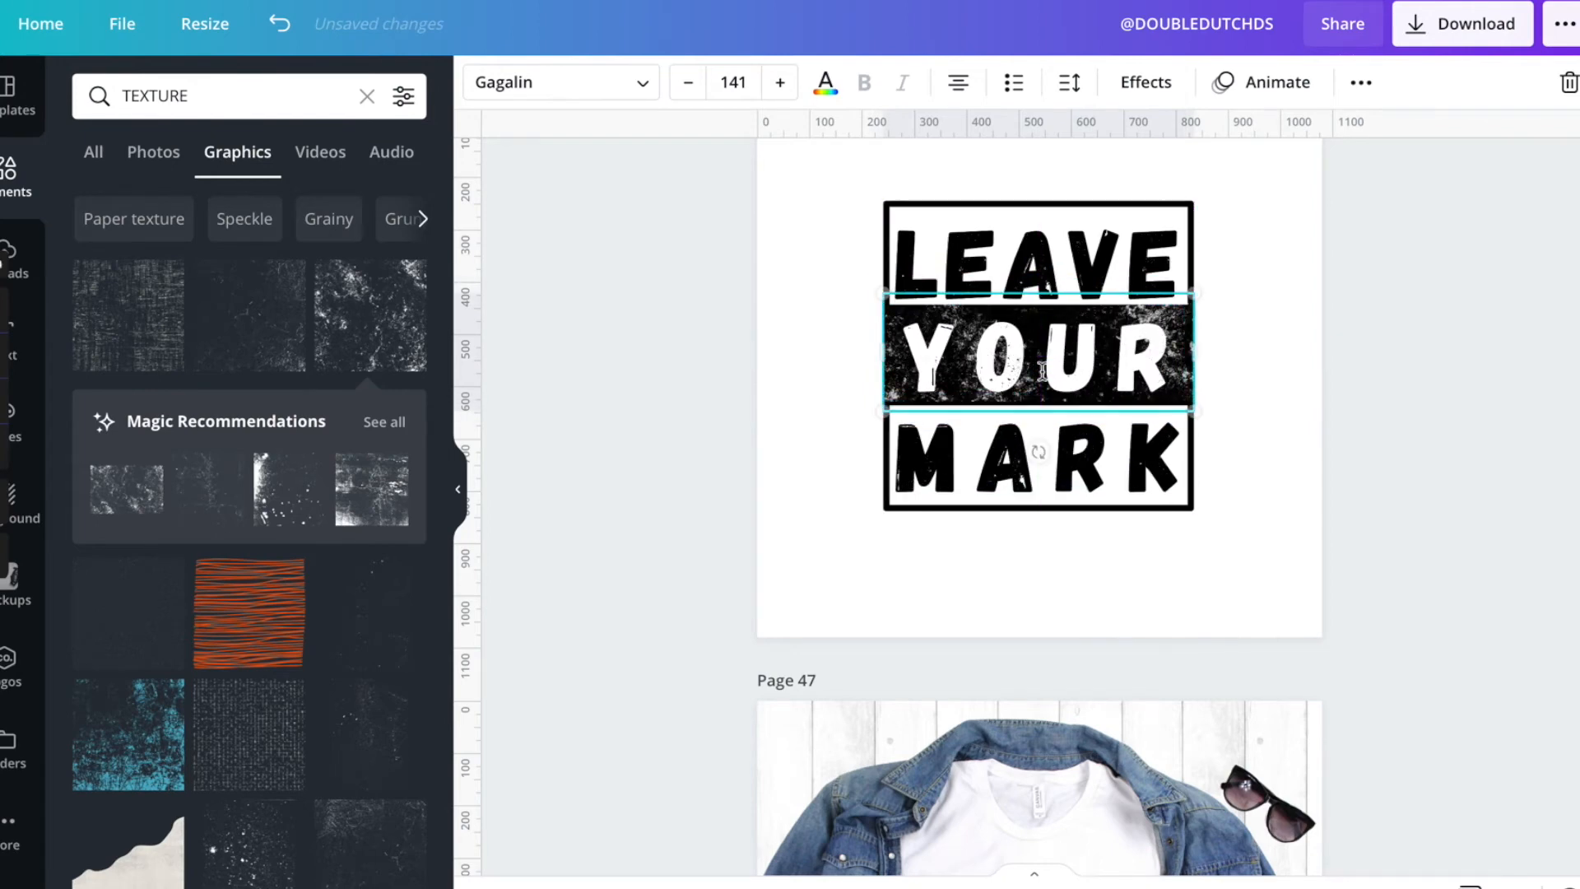
pyautogui.click(1257, 450)
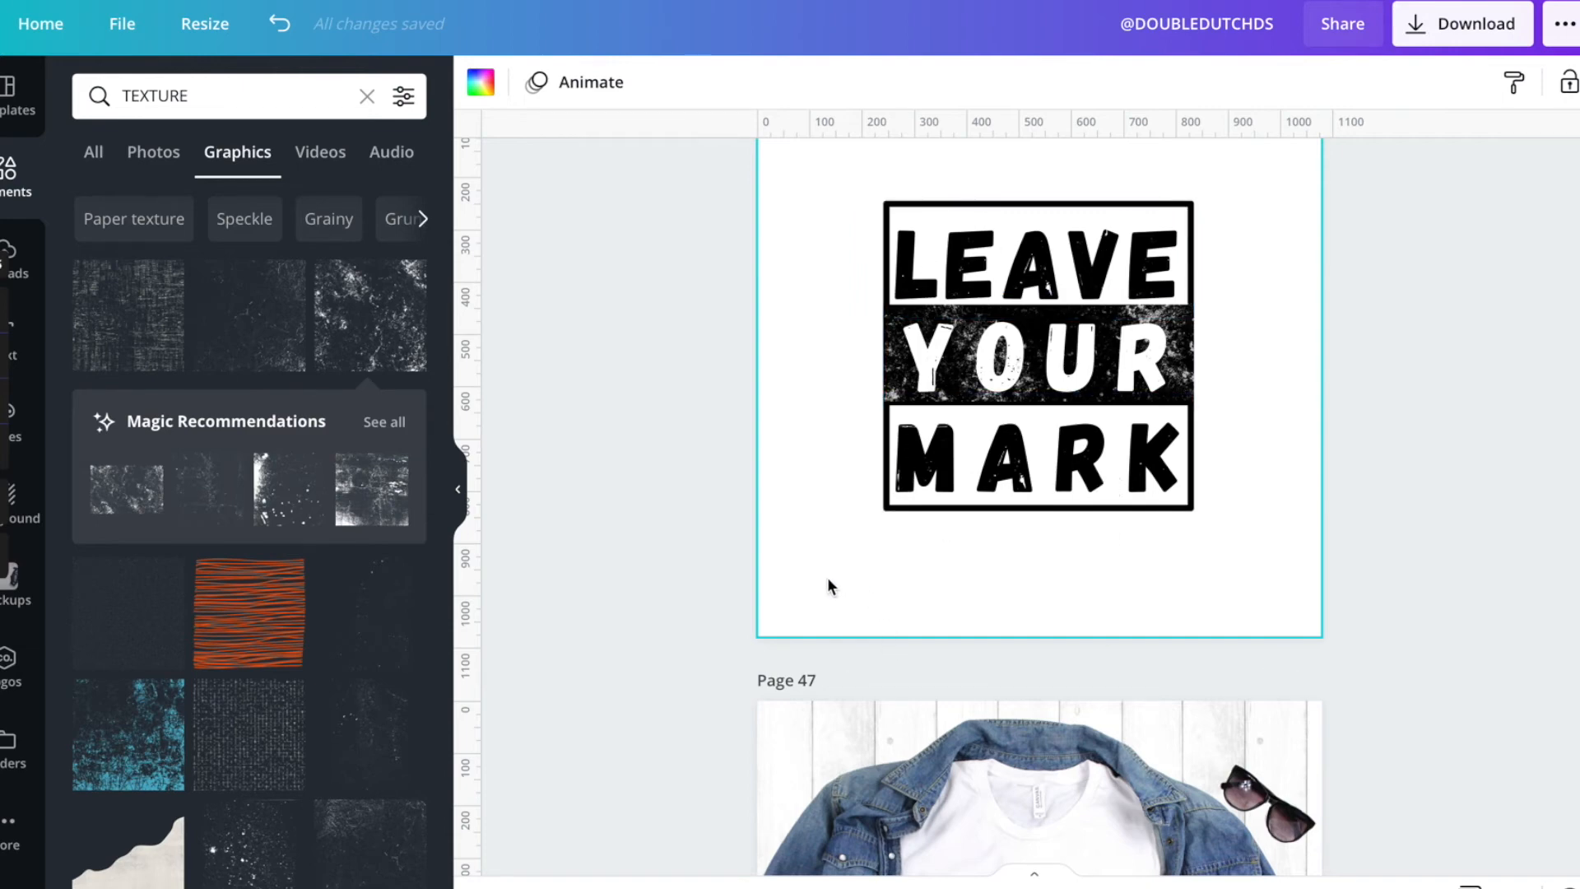
pyautogui.scroll(-3, 363, 600)
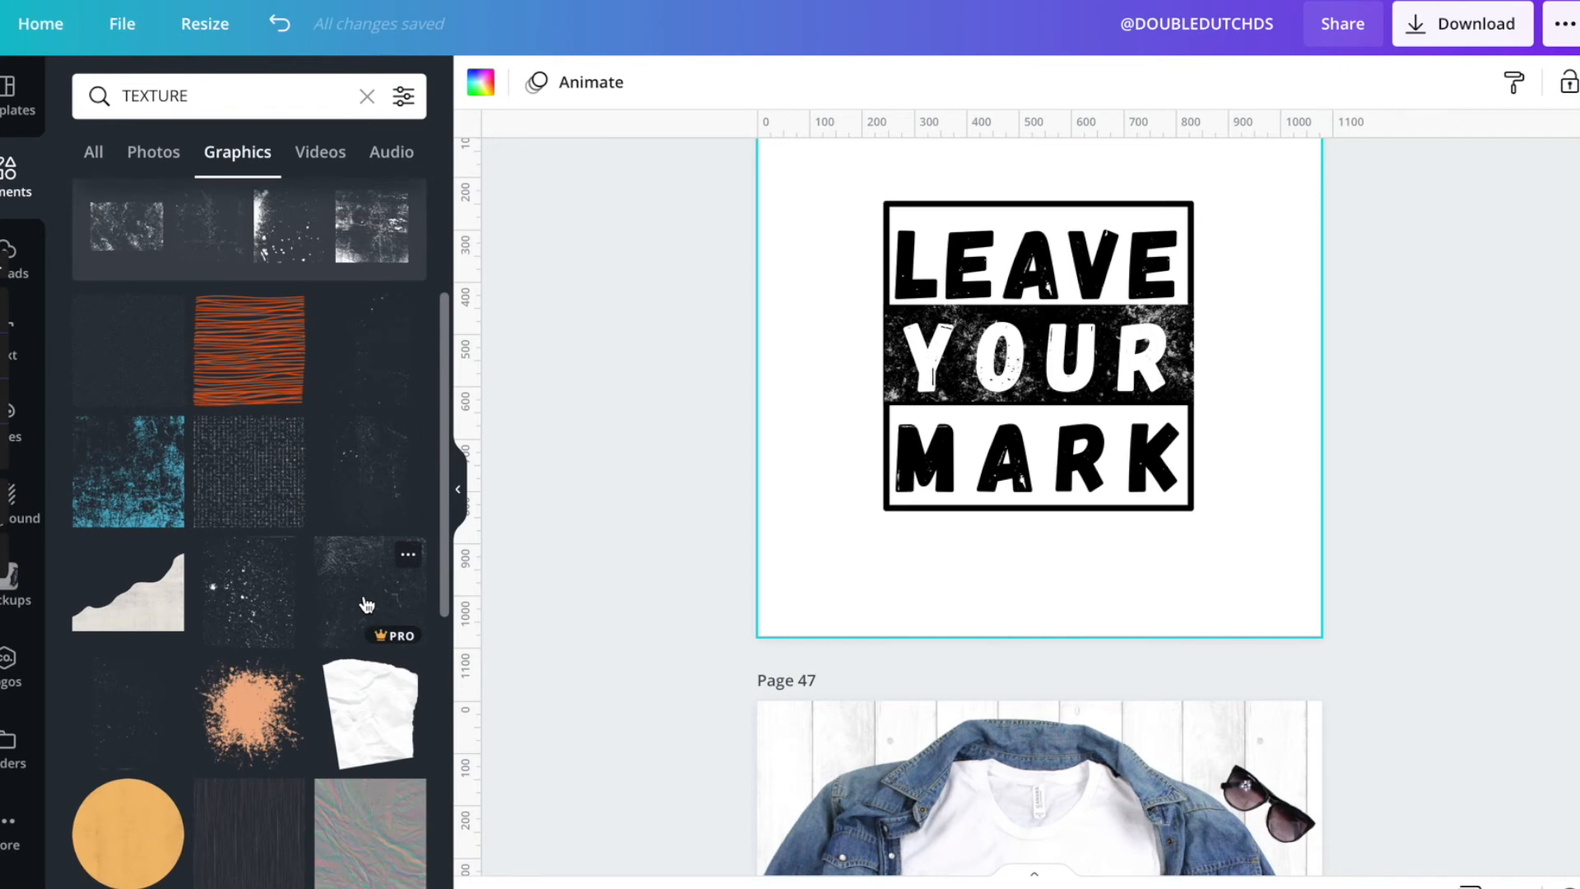
pyautogui.click(366, 605)
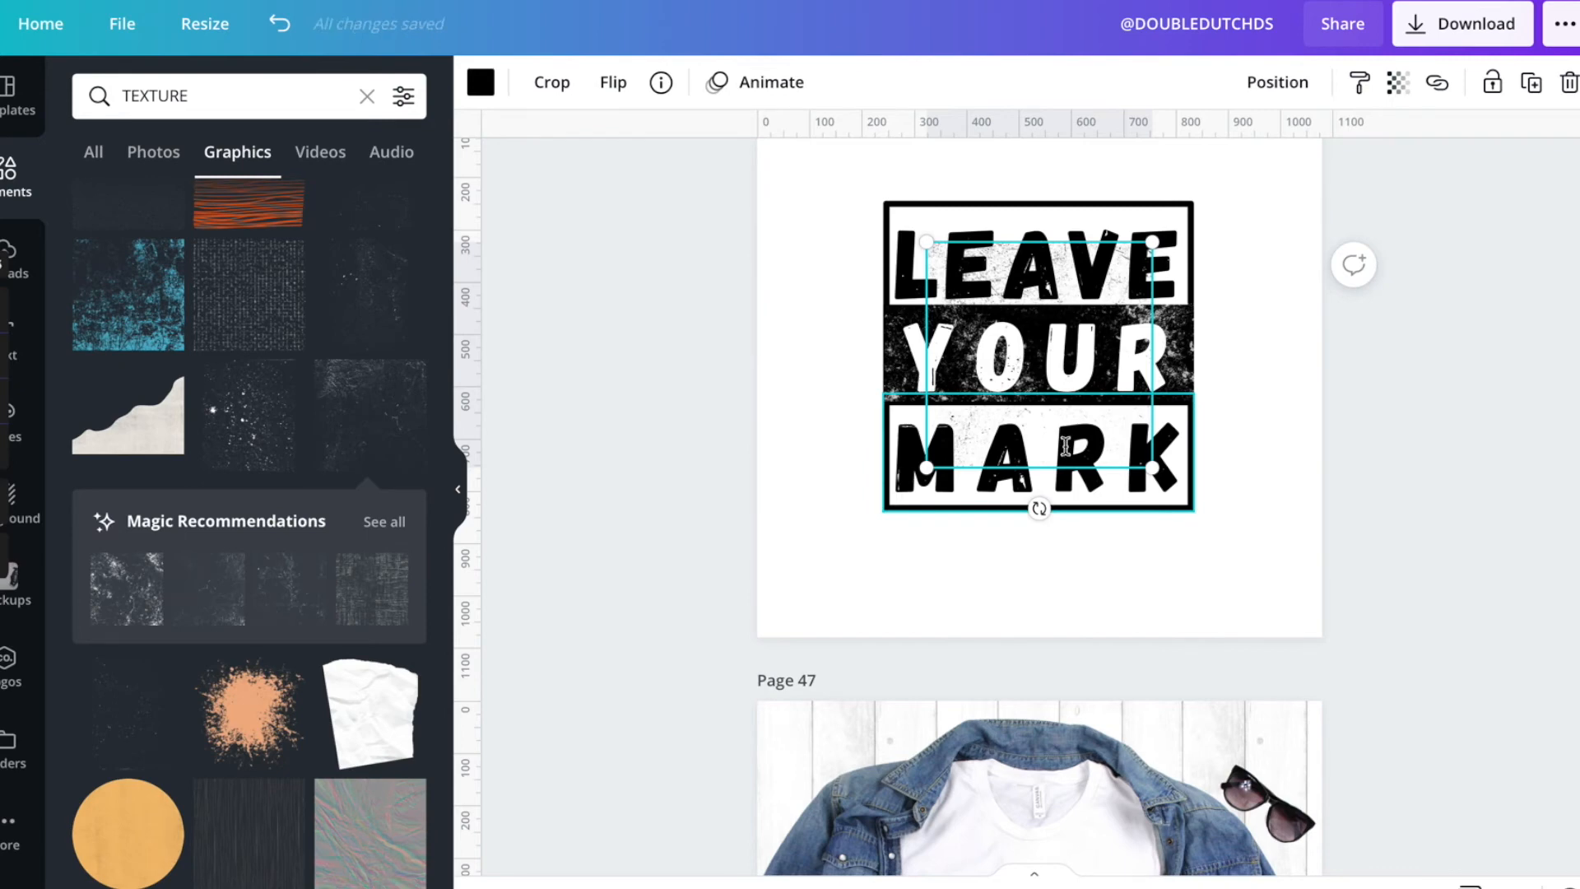
pyautogui.click(1066, 445)
pyautogui.moveTo(1066, 445); pyautogui.dragTo(1017, 463)
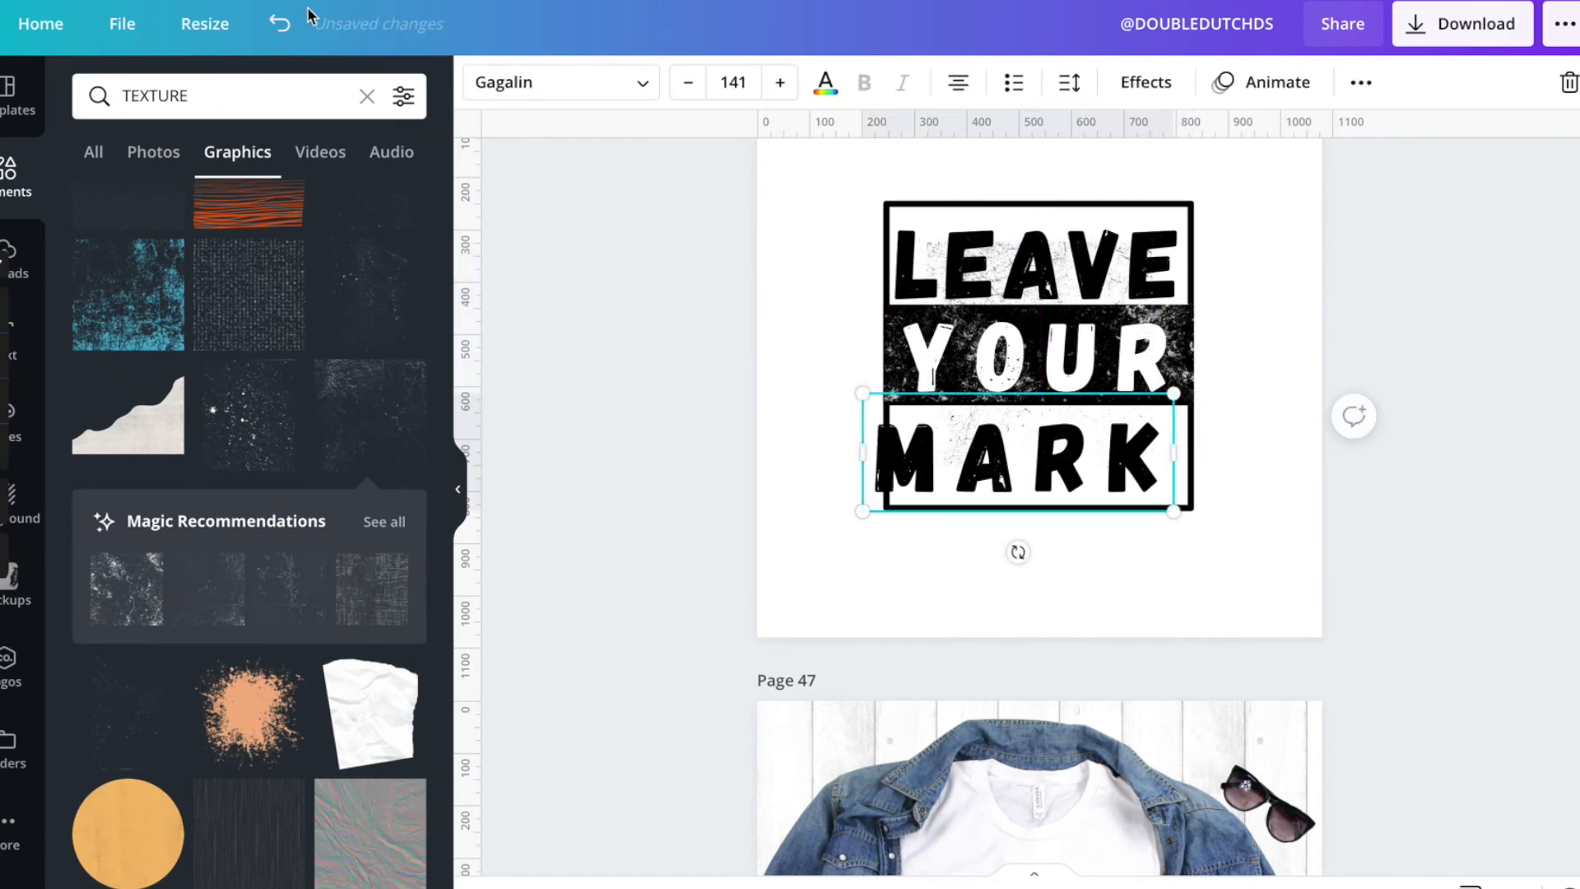
pyautogui.click(280, 23)
# Step: Try the fine scratched black texture over the LEAVE YOUR MARK graphic by way of the T-shirt page, and delete it
pyautogui.scroll(-3, 888, 780)
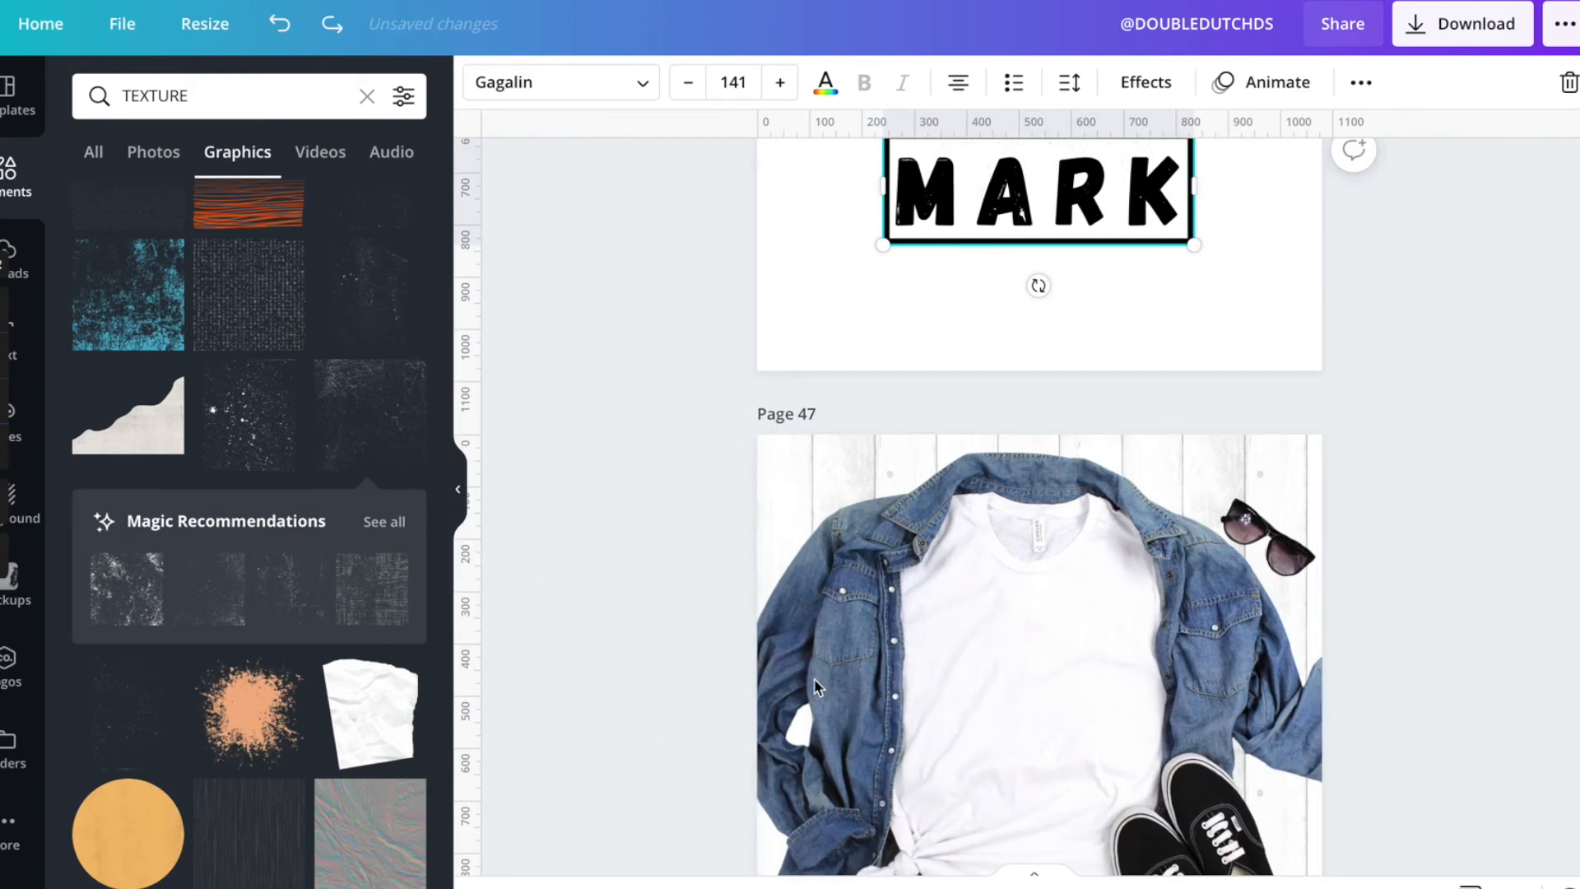
pyautogui.scroll(-3, 796, 700)
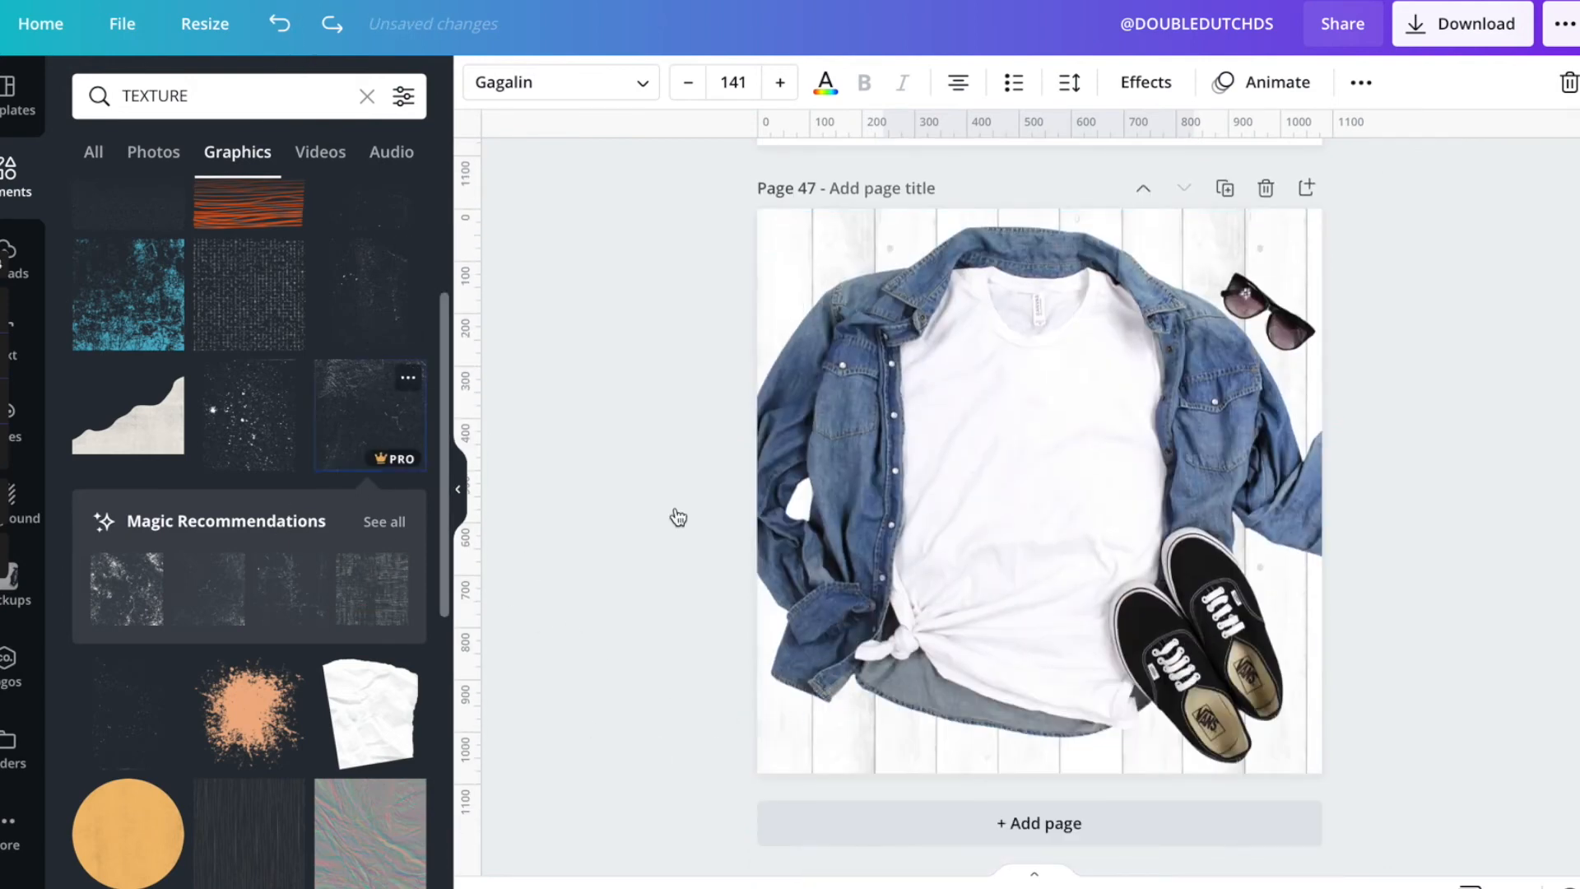
pyautogui.click(371, 416)
pyautogui.scroll(3, 986, 481)
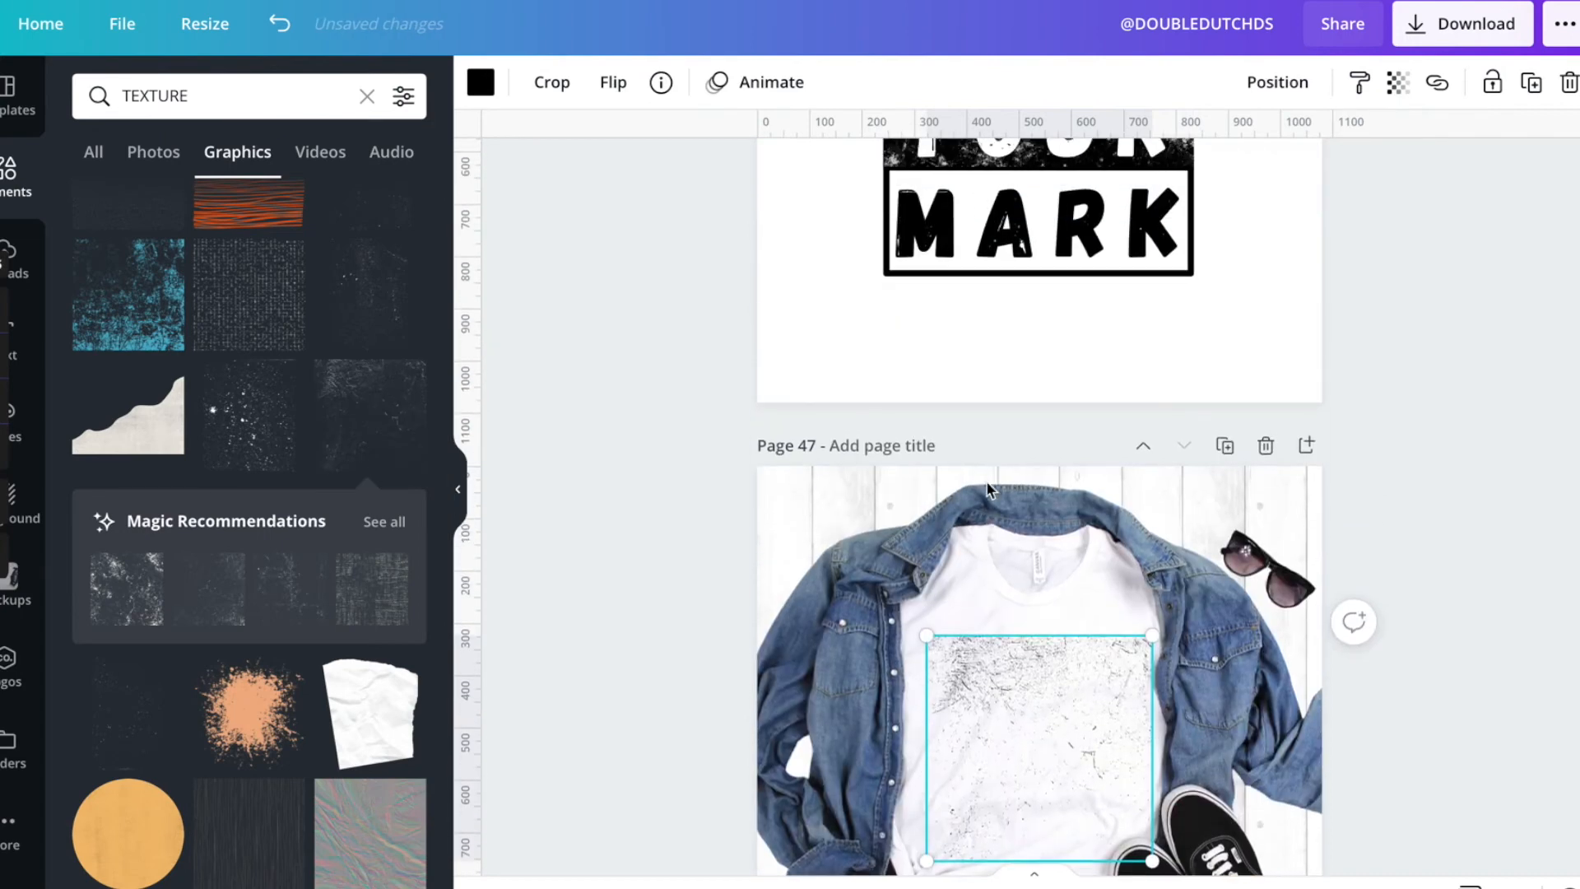
pyautogui.moveTo(1045, 775); pyautogui.dragTo(1020, 303)
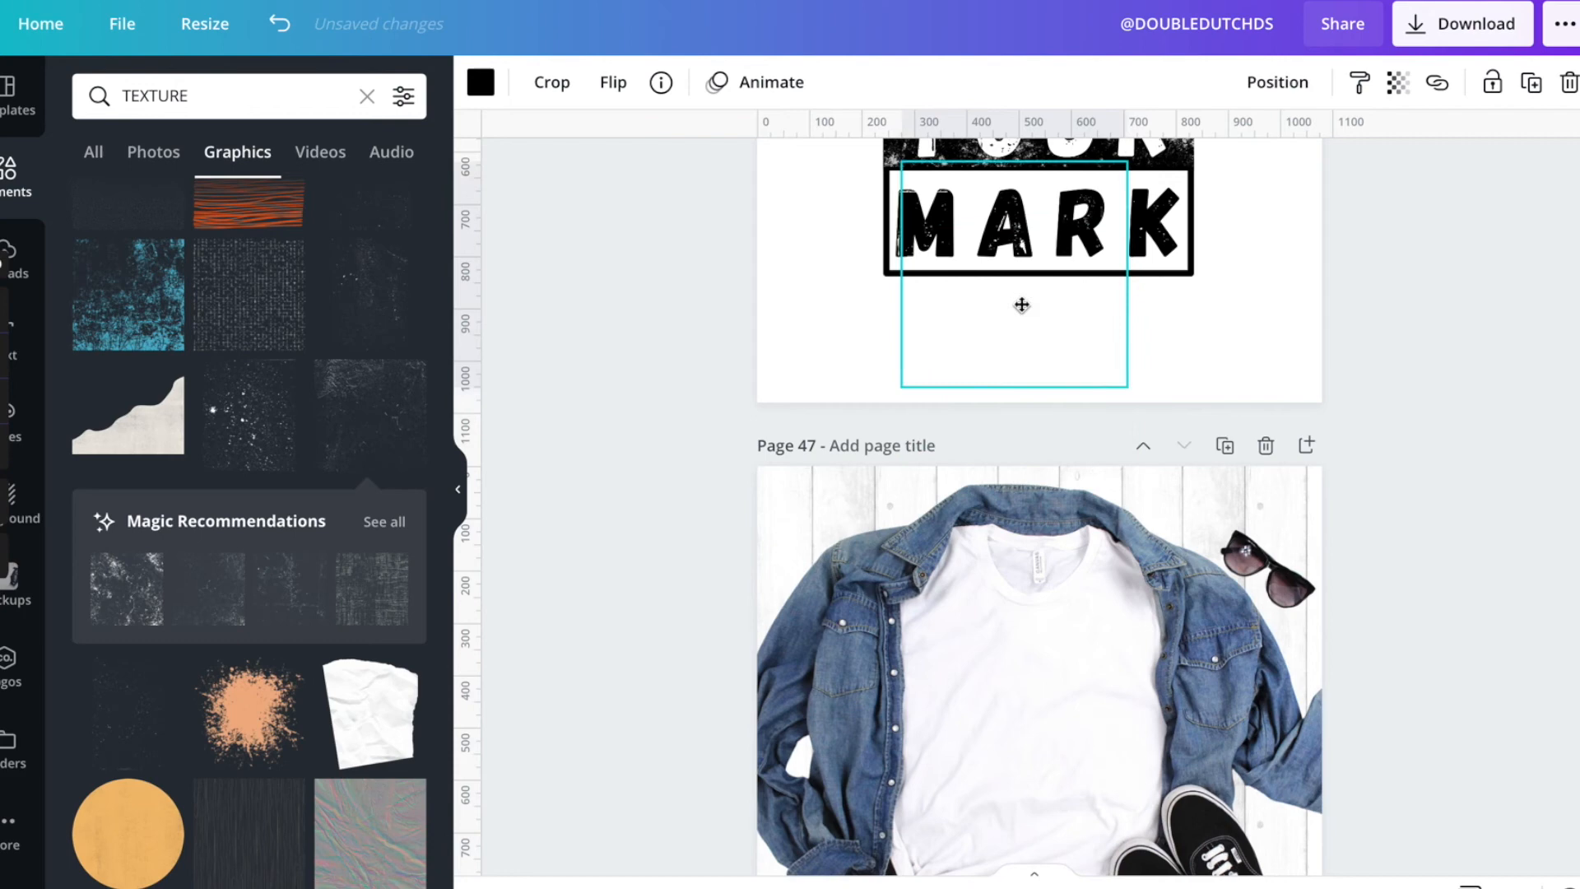
pyautogui.scroll(3, 1021, 305)
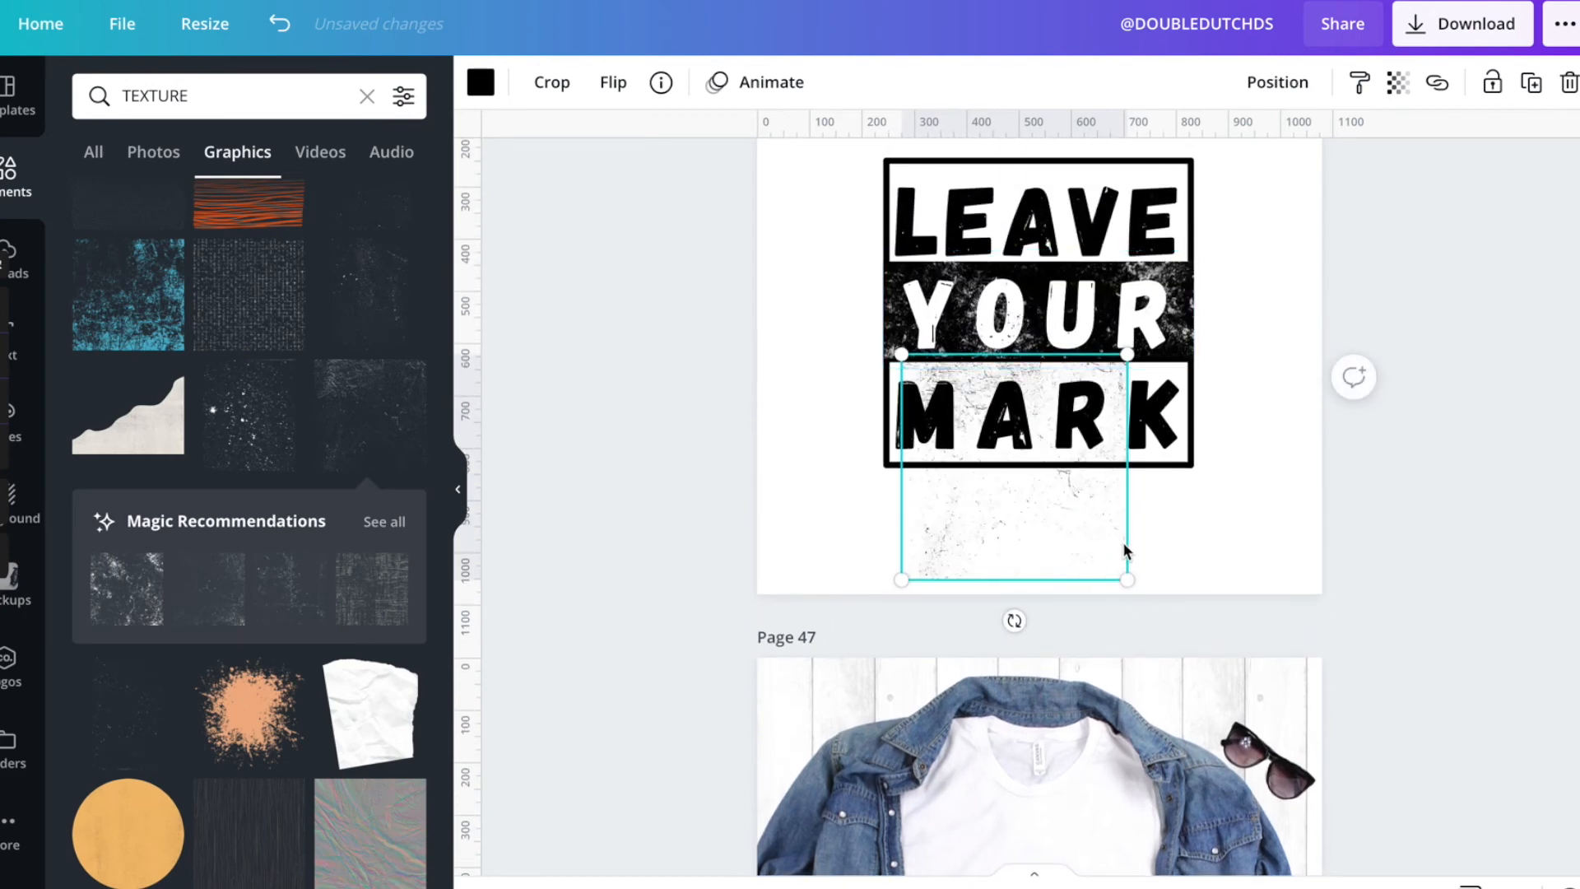
pyautogui.moveTo(1101, 566); pyautogui.dragTo(1208, 455)
pyautogui.press('Delete')
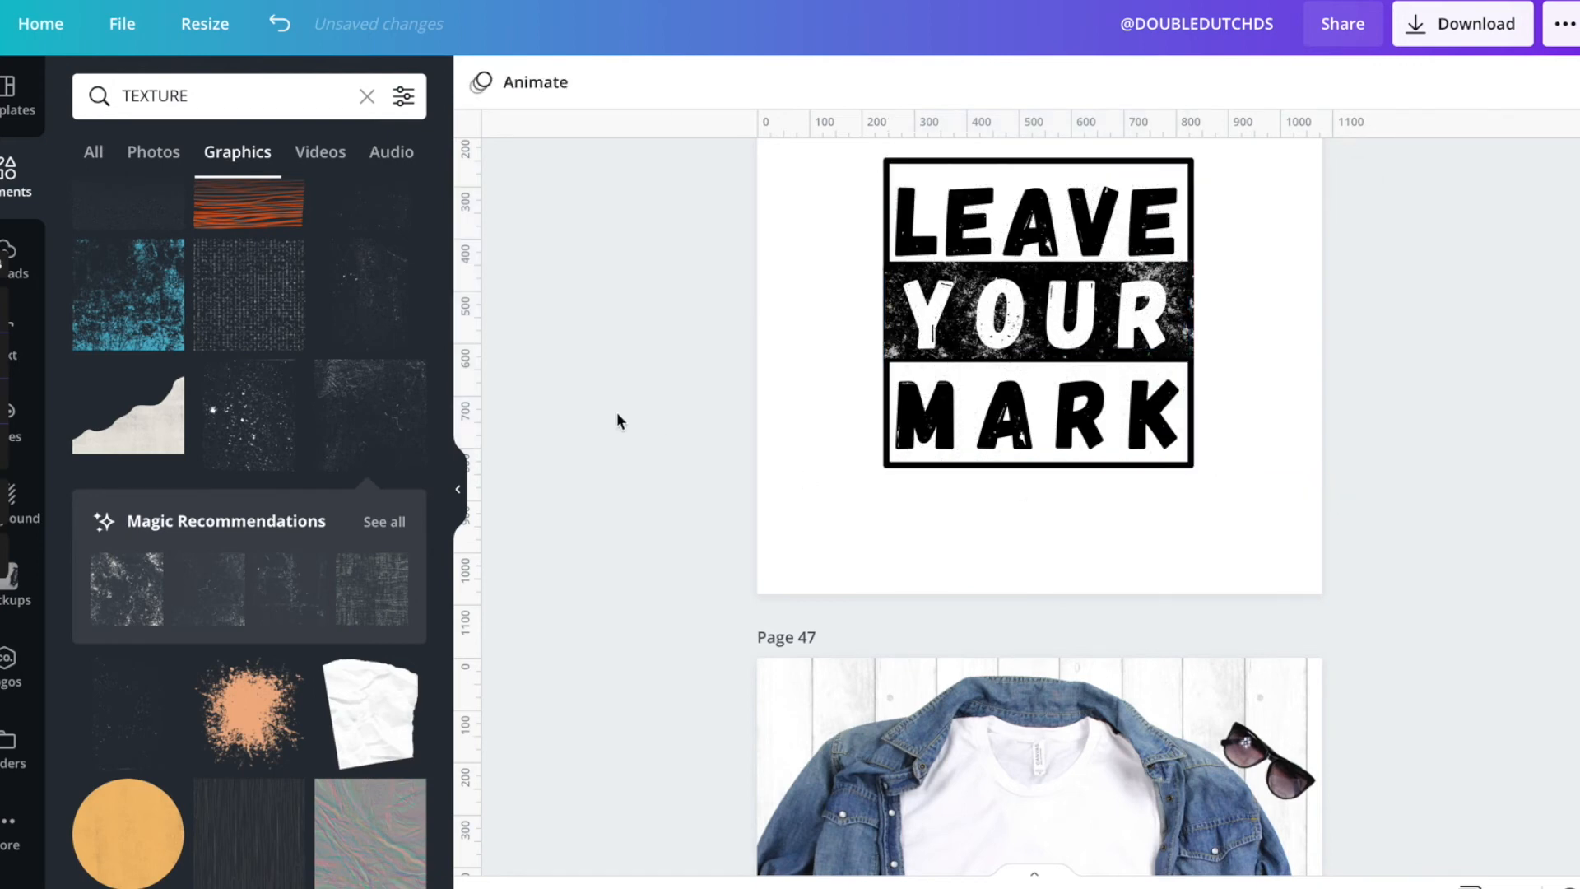
# Step: Show all Magic Recommendations for the white grunge texture, leaving no extra copy of it on the graphic
pyautogui.scroll(-2, 414, 516)
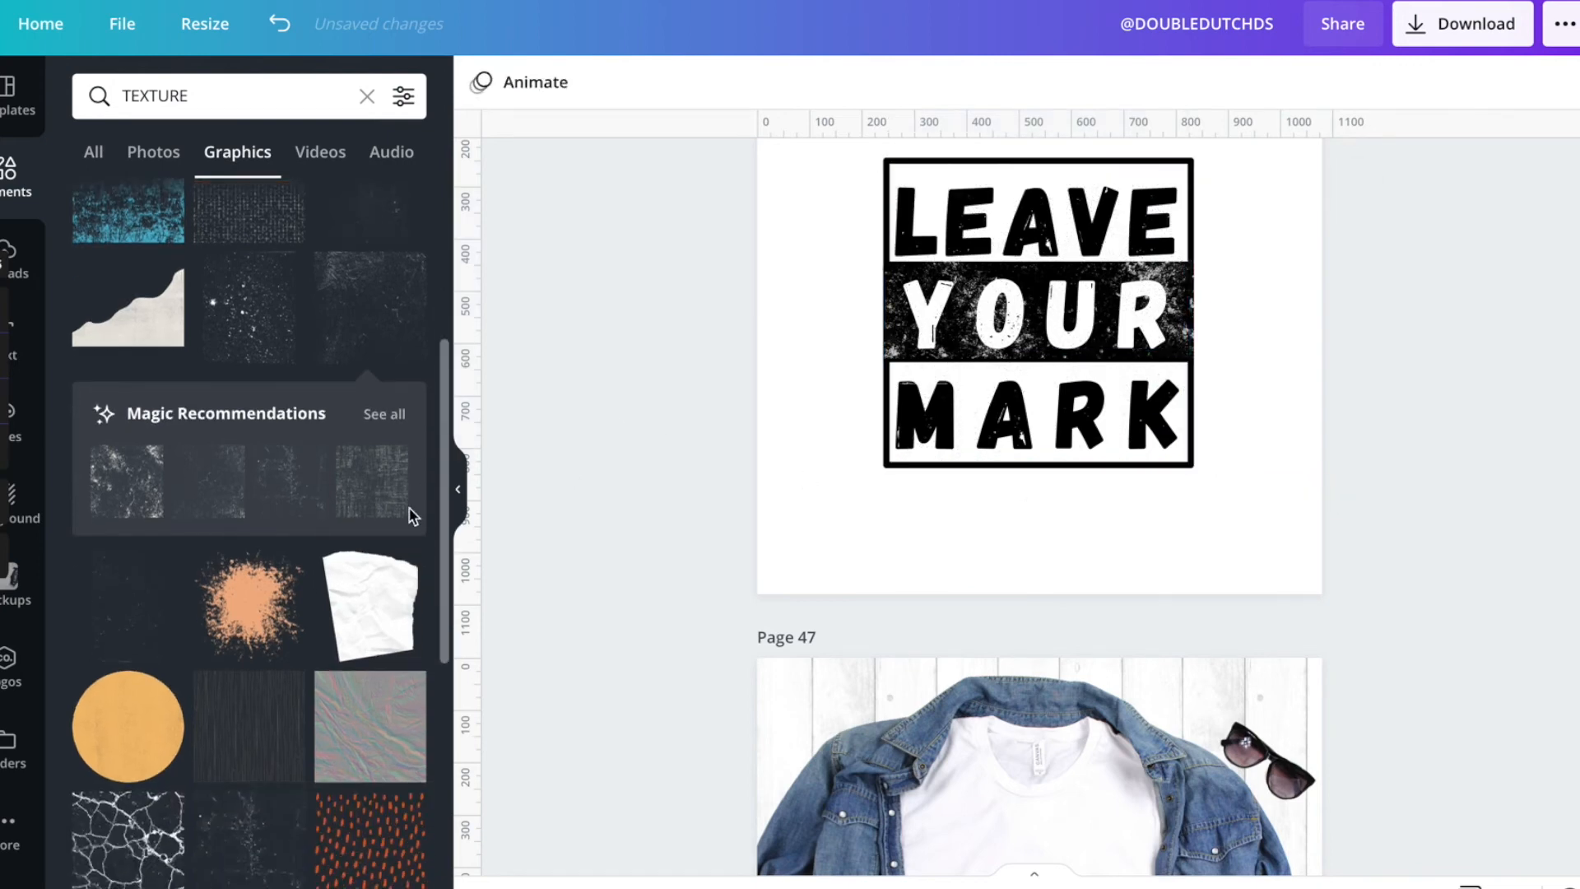
pyautogui.scroll(6, 414, 516)
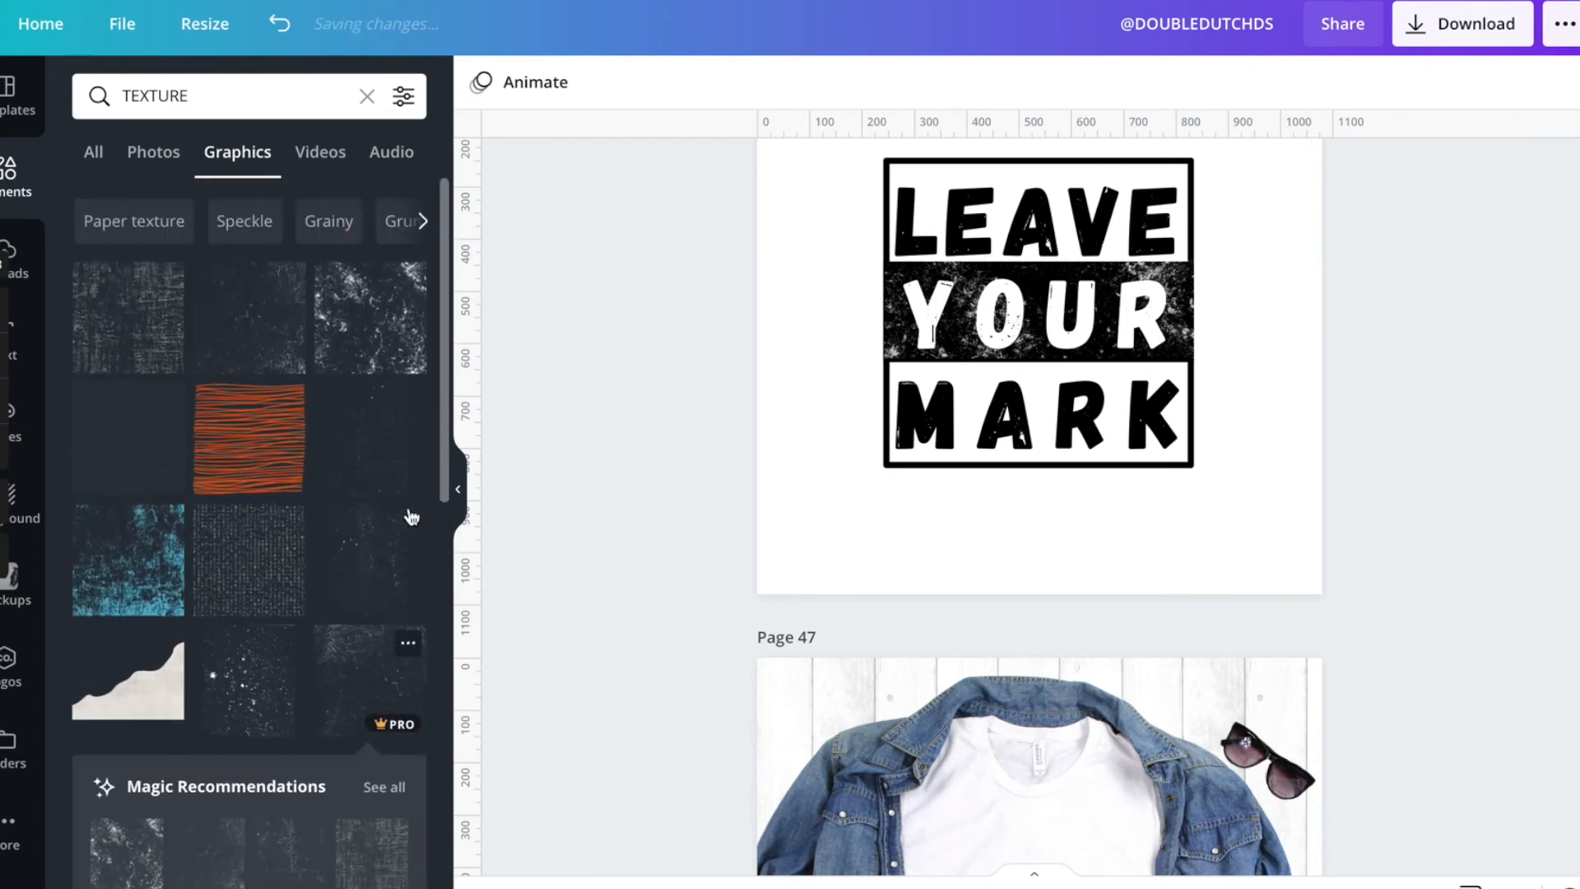
pyautogui.click(349, 342)
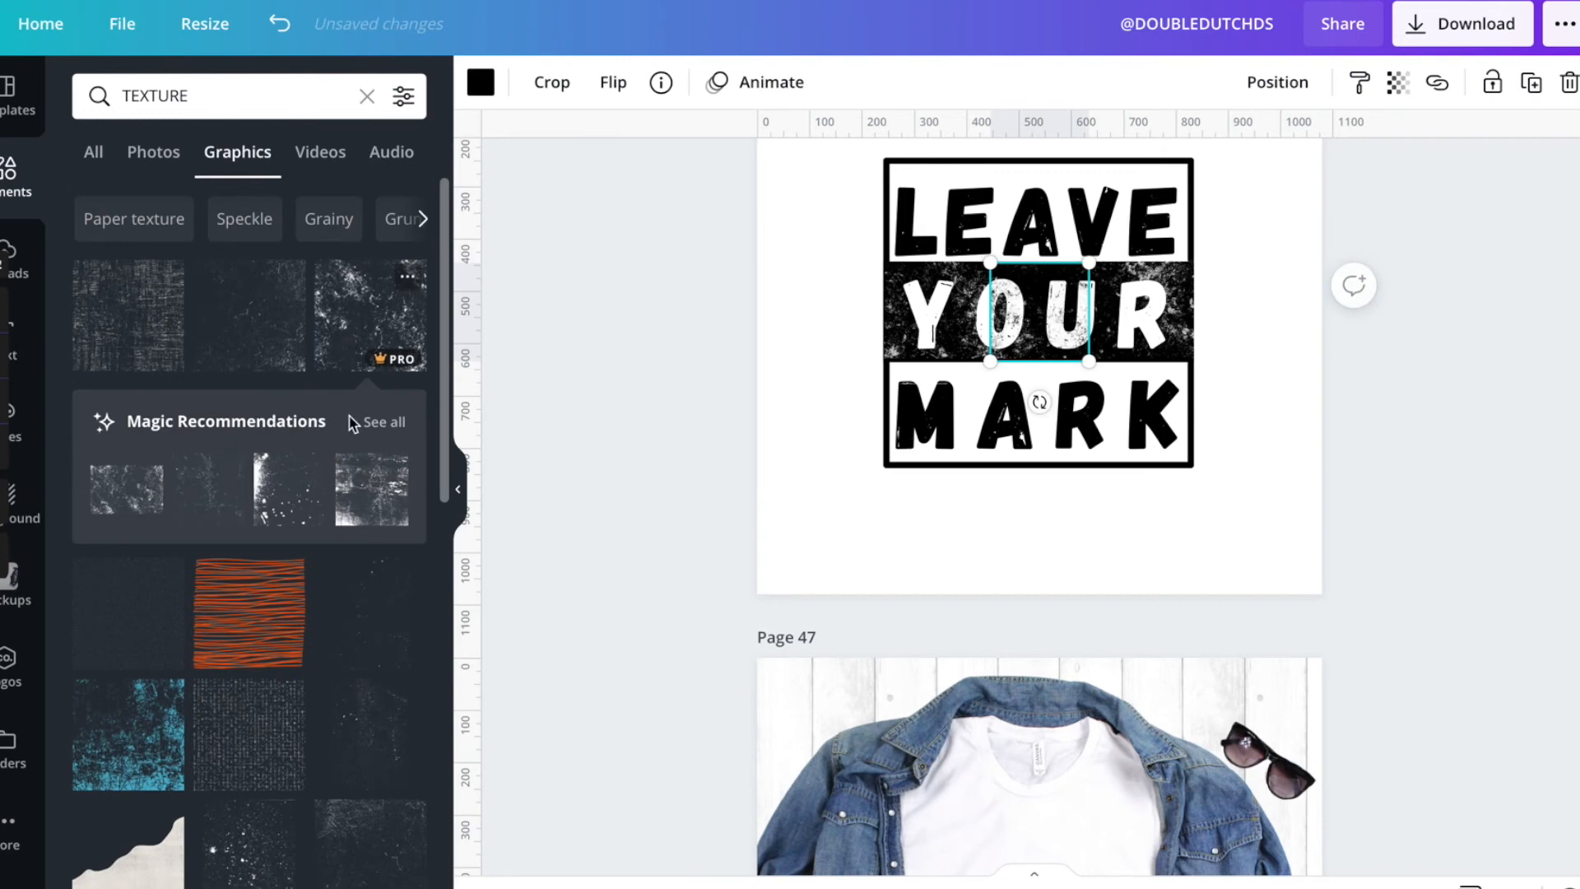
pyautogui.click(811, 353)
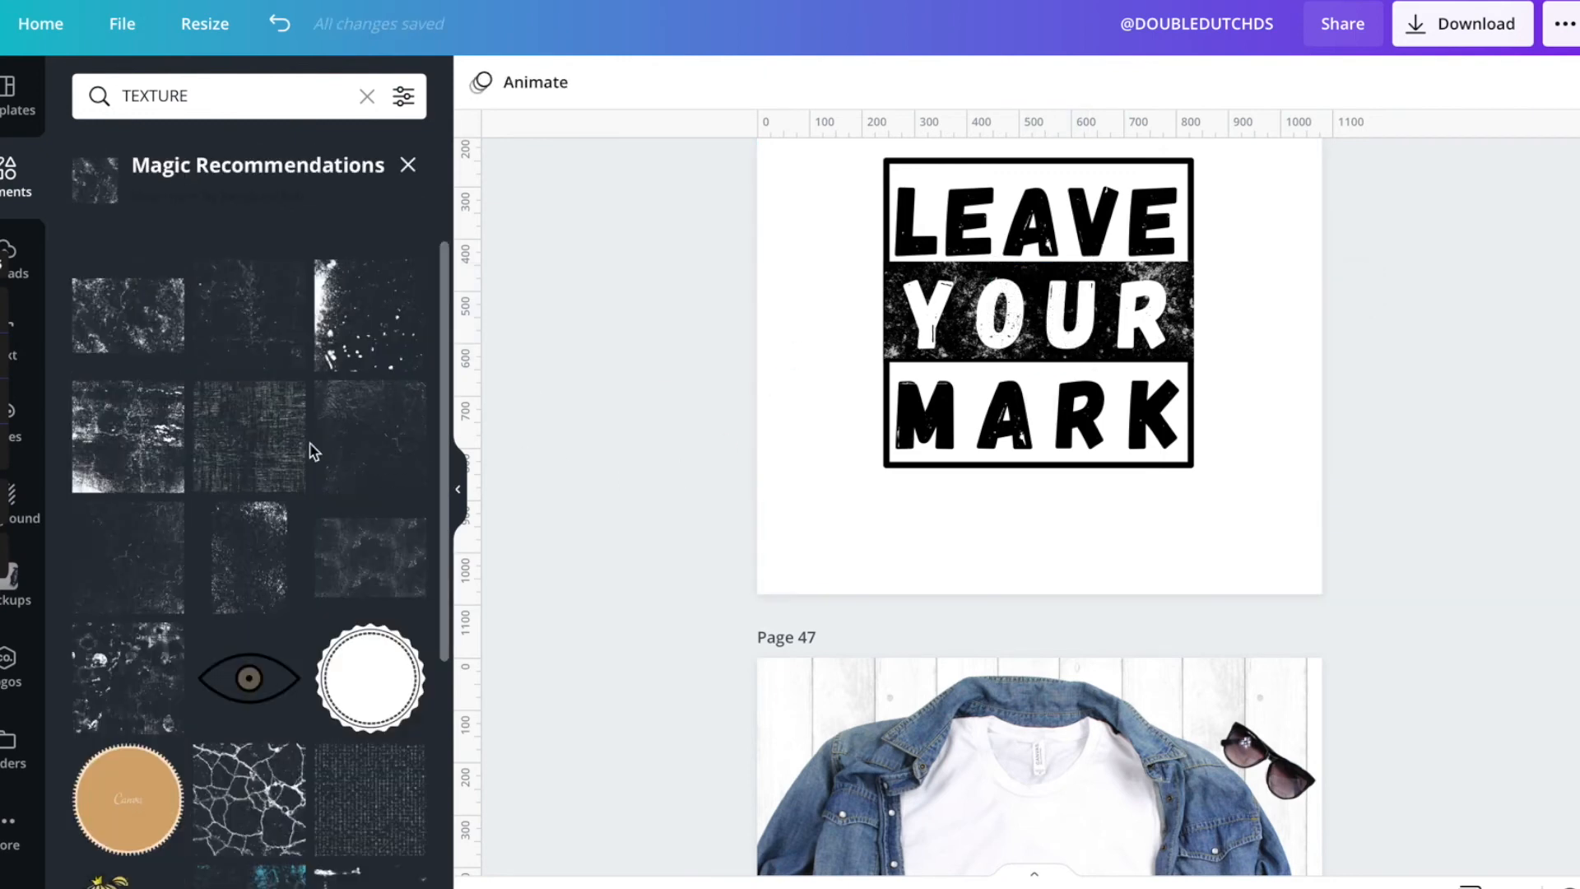
pyautogui.click(332, 313)
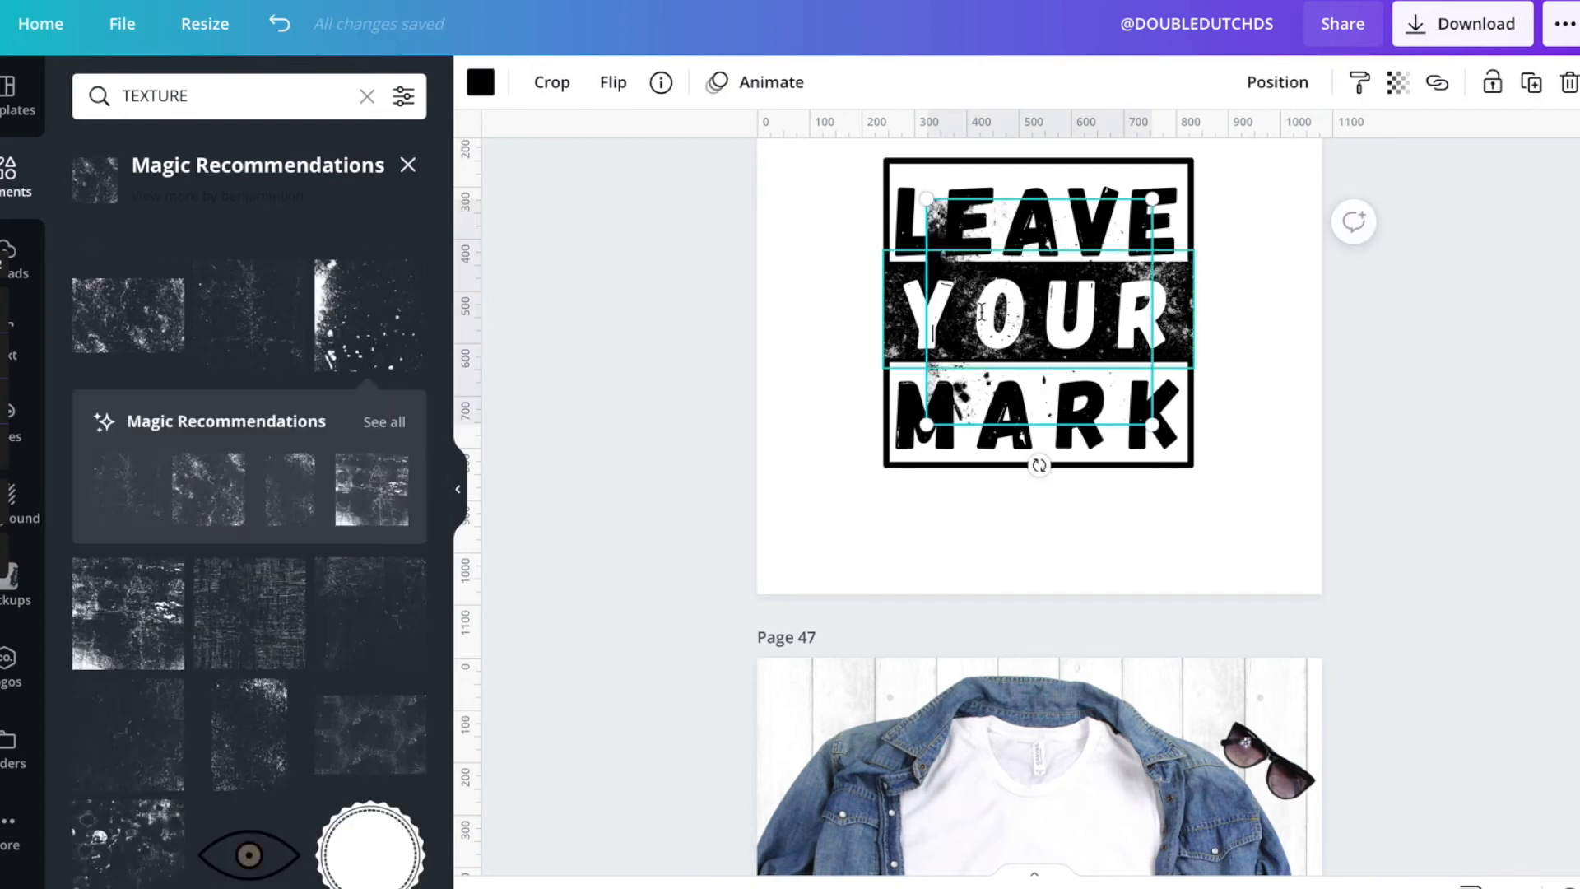
pyautogui.click(958, 333)
pyautogui.moveTo(958, 332); pyautogui.dragTo(938, 323)
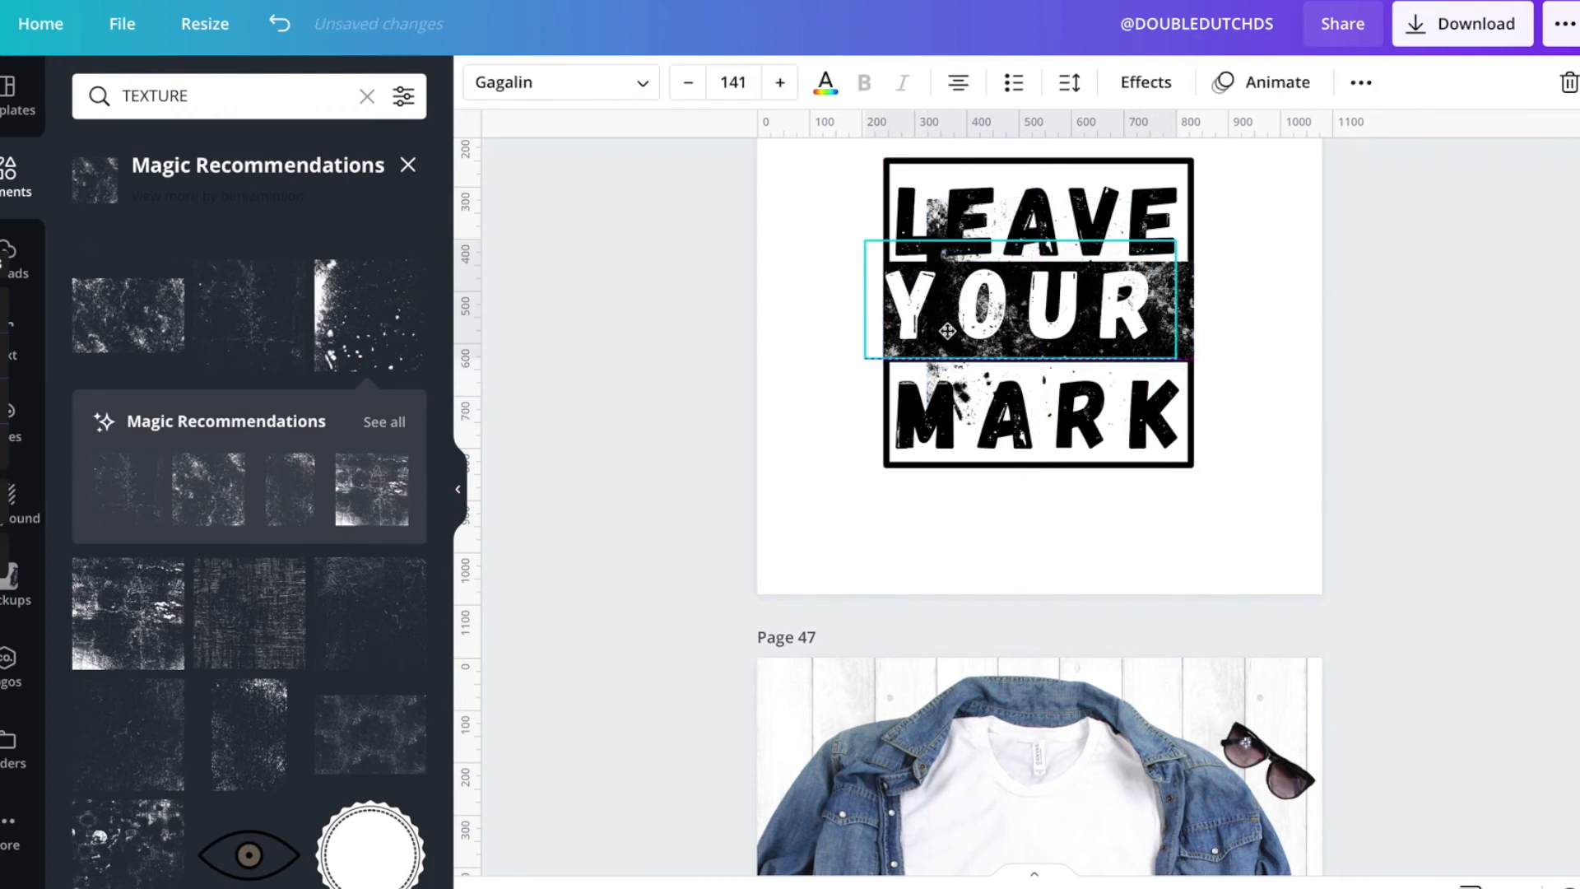
pyautogui.click(280, 23)
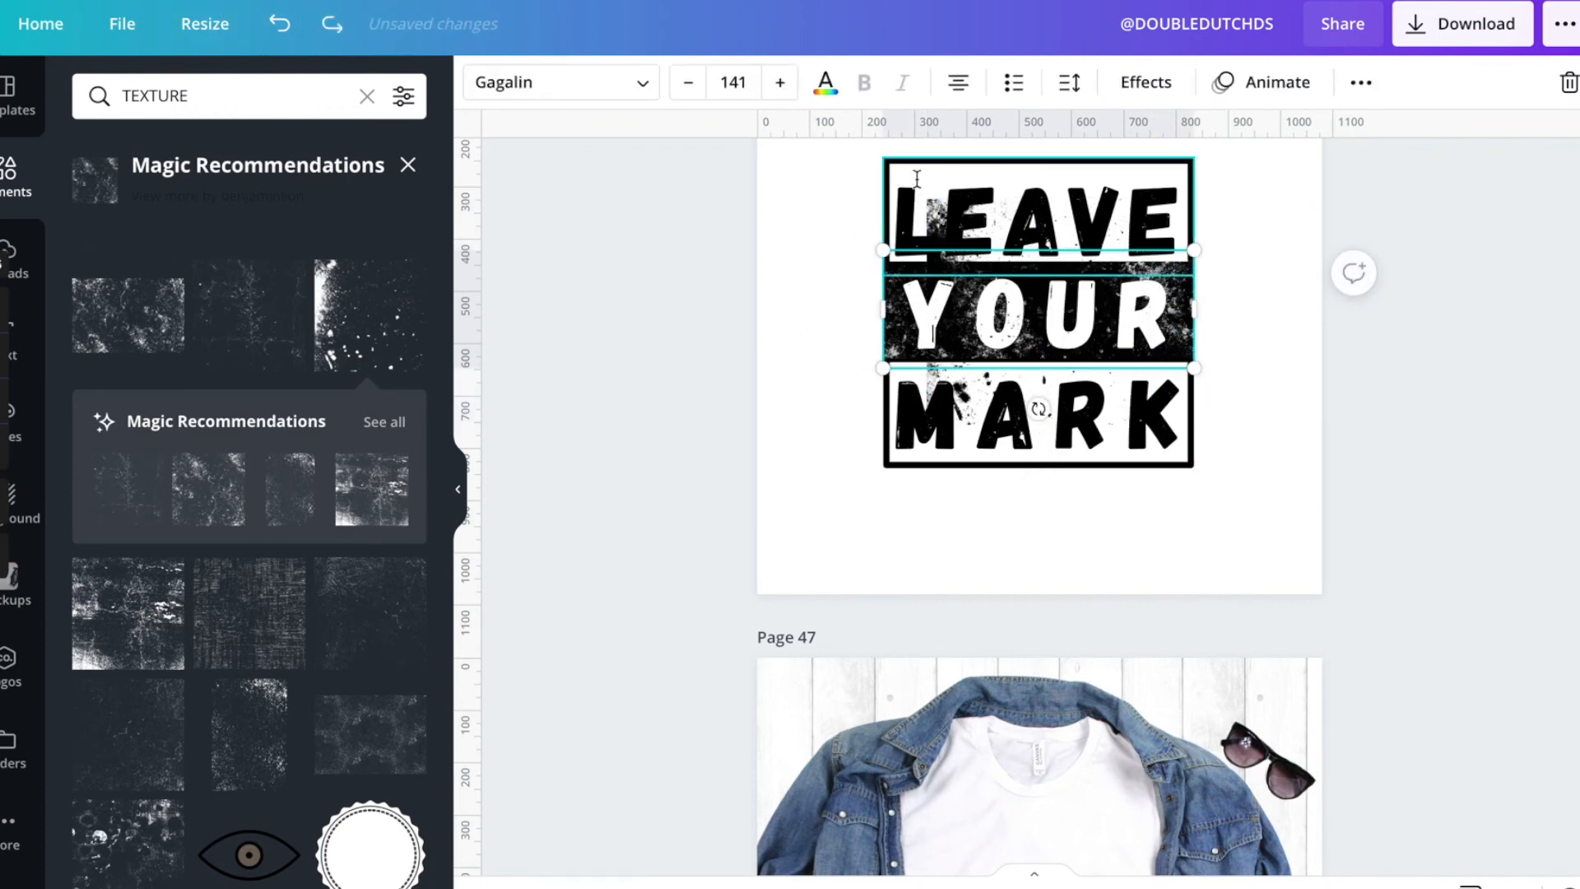
# Step: Add the ink-splatter texture on the T-shirt page, move it onto the graphic and enlarge it to fill the outlined frame
pyautogui.click(792, 675)
pyautogui.scroll(-3, 792, 675)
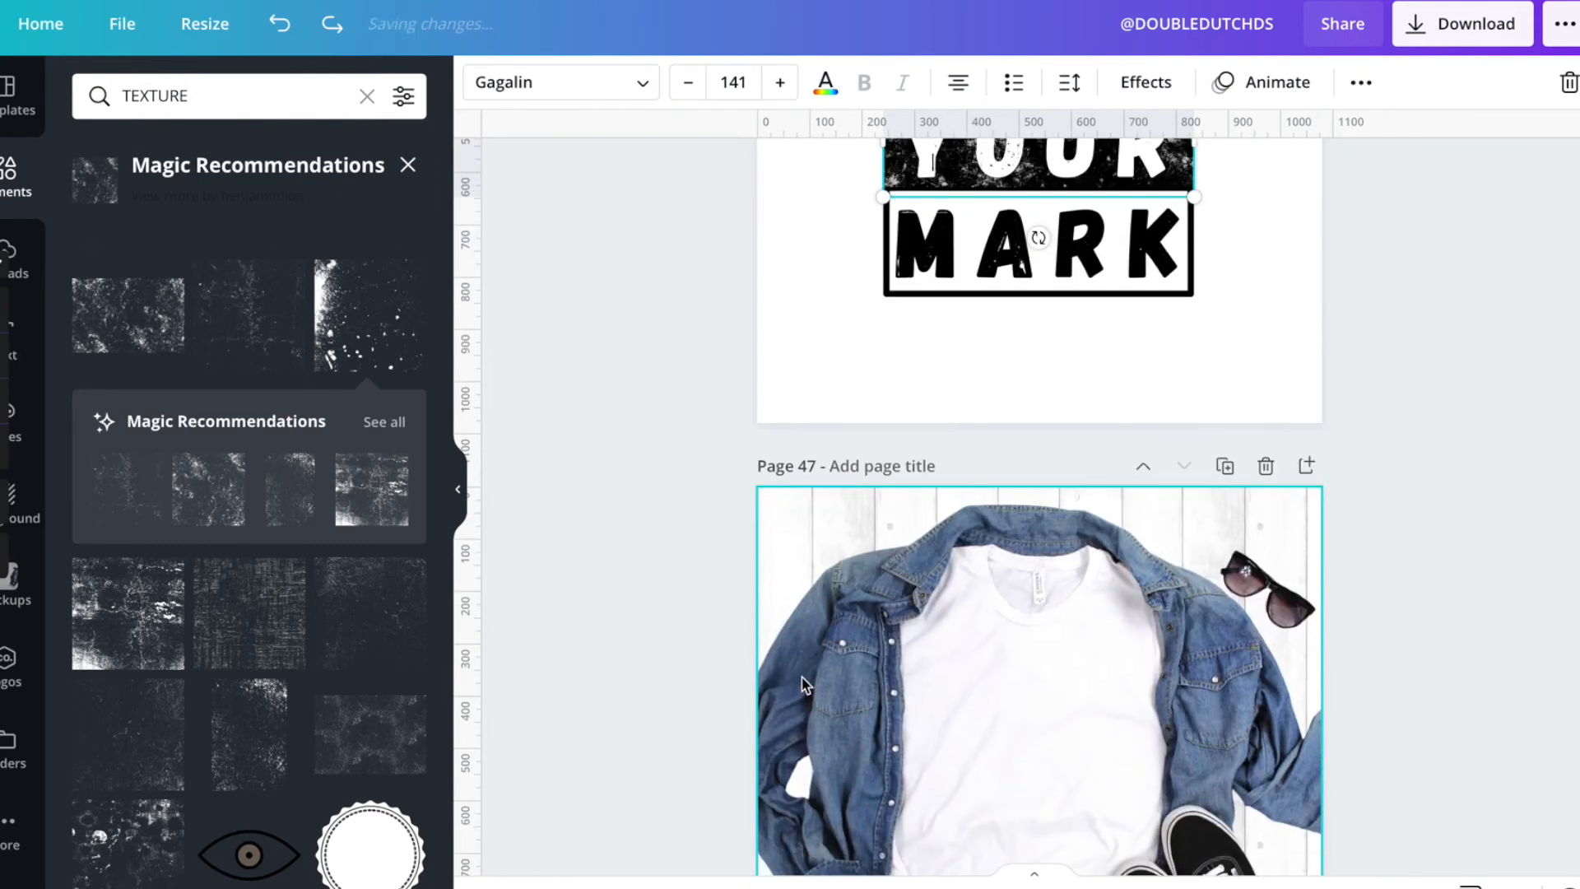
pyautogui.click(346, 356)
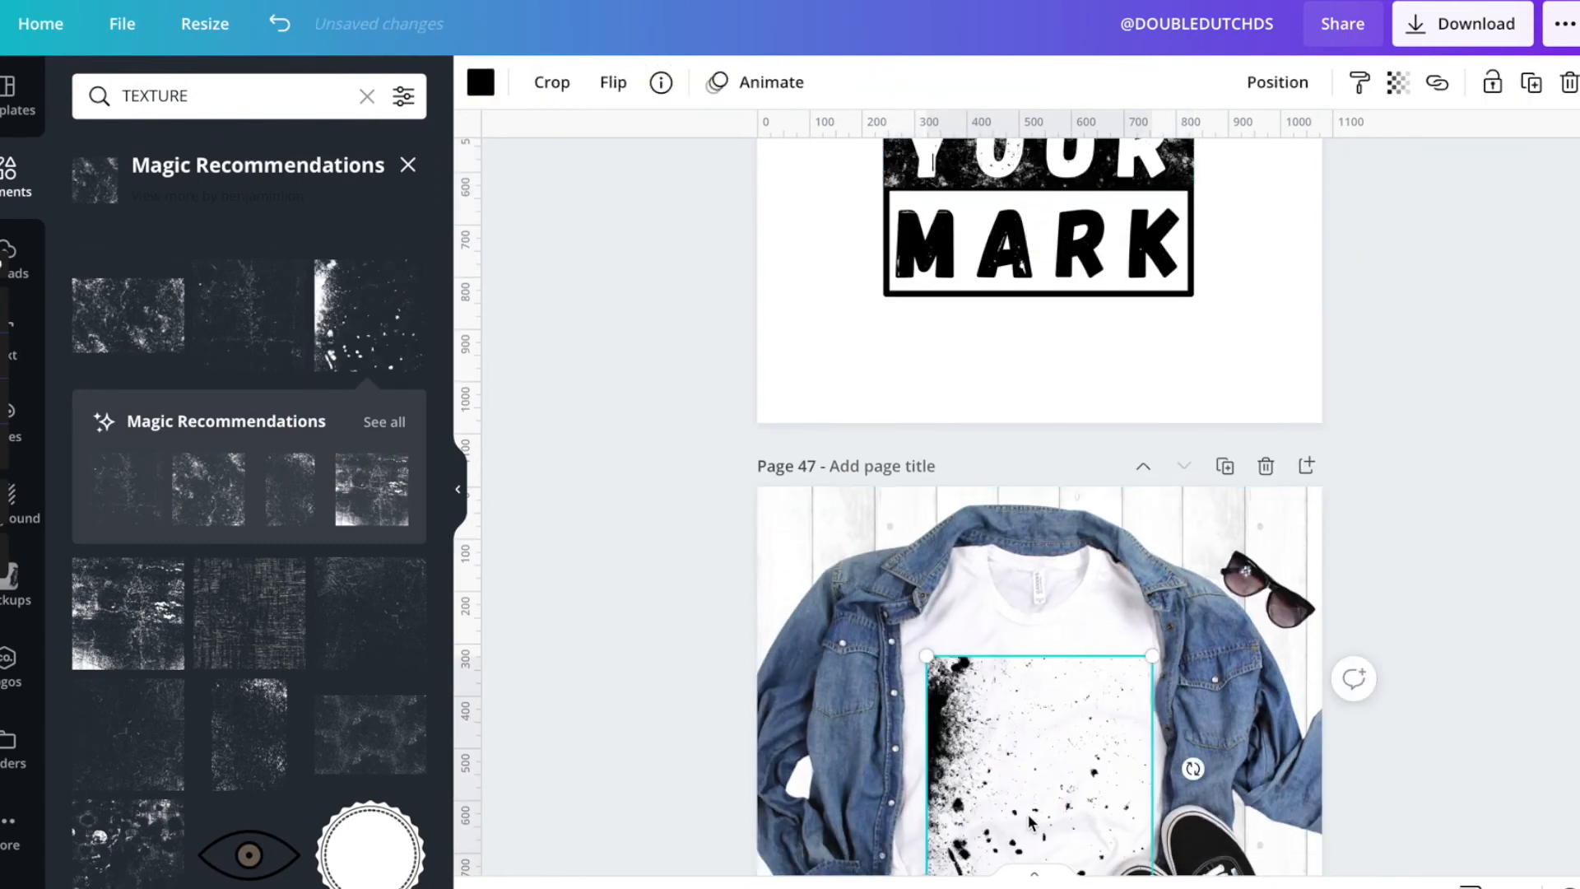
pyautogui.moveTo(999, 371); pyautogui.dragTo(996, 296)
pyautogui.scroll(3, 996, 296)
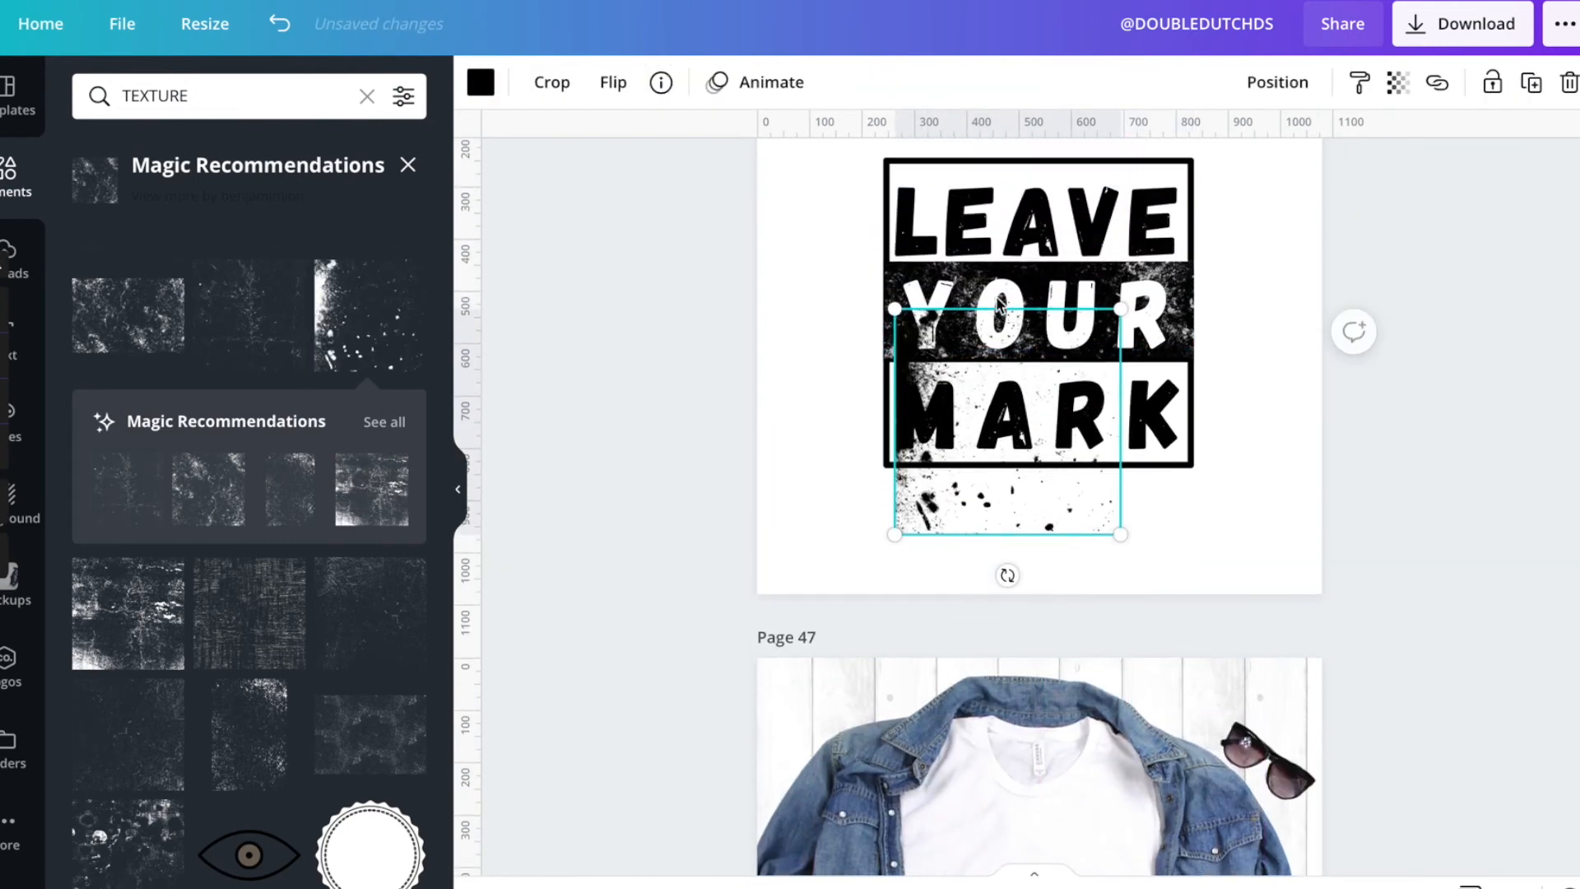
pyautogui.moveTo(1046, 502); pyautogui.dragTo(1201, 464)
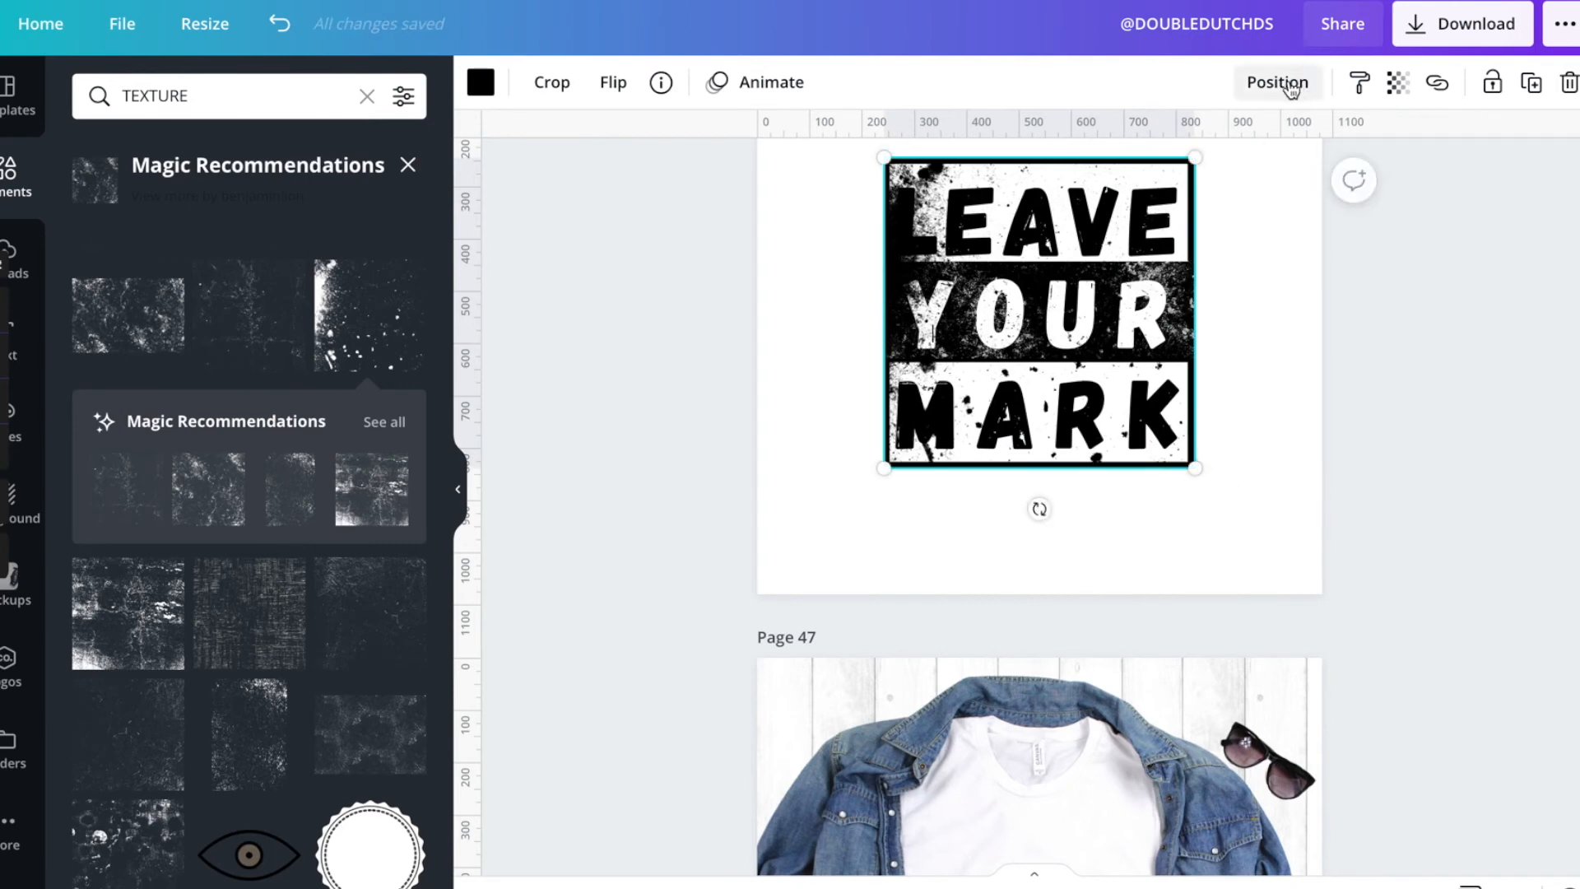
# Step: Set the ink-splatter texture's transparency to 73
pyautogui.click(1398, 82)
pyautogui.click(1290, 90)
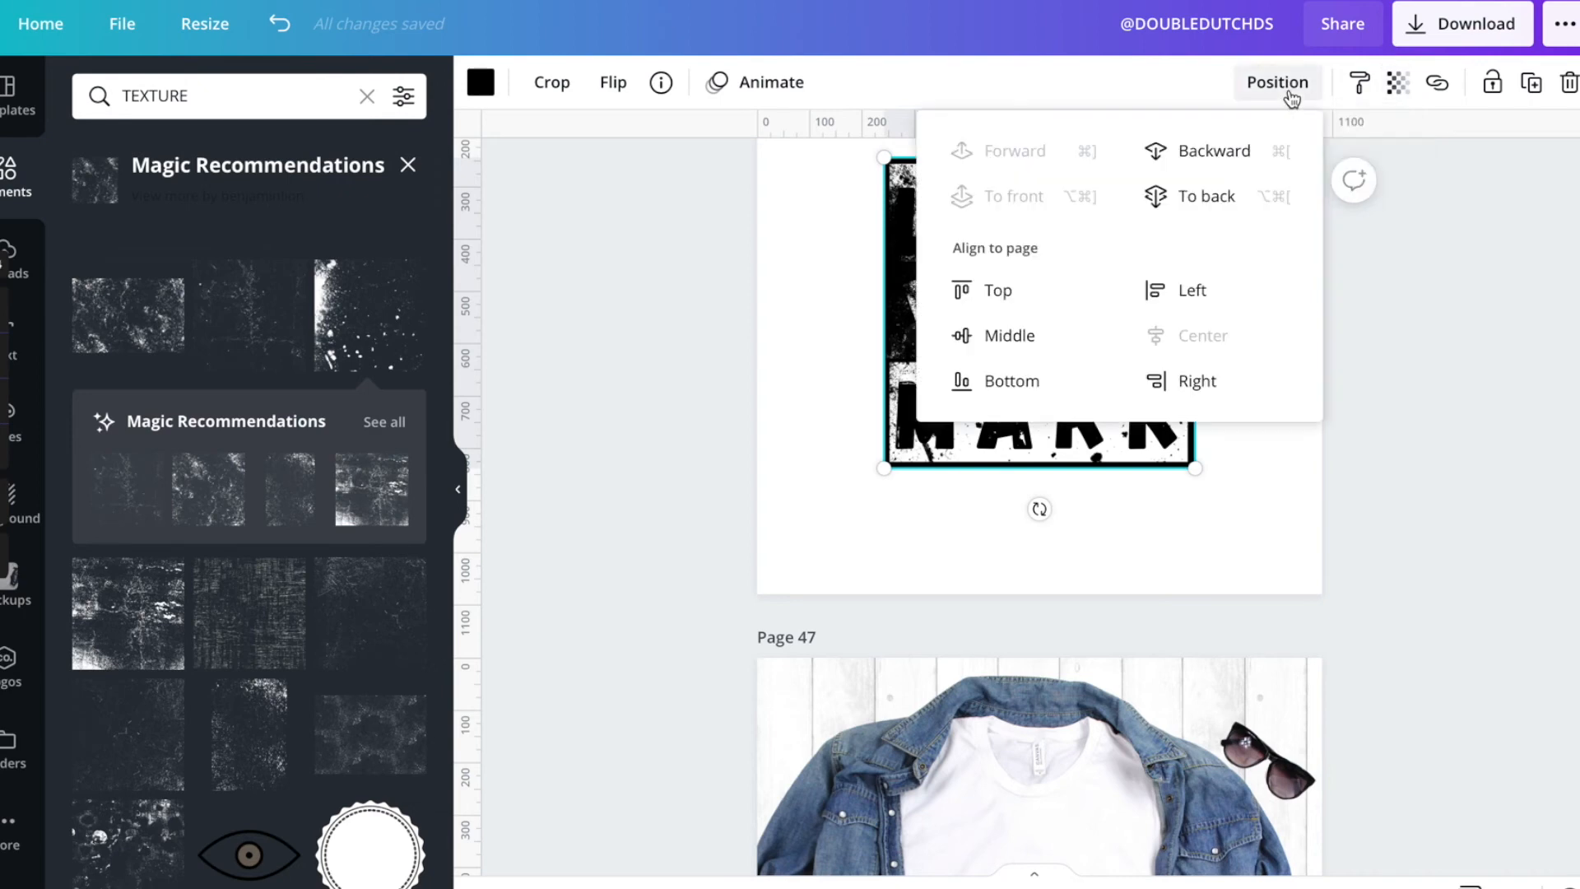
pyautogui.click(1397, 82)
pyautogui.moveTo(1318, 151); pyautogui.dragTo(1272, 157)
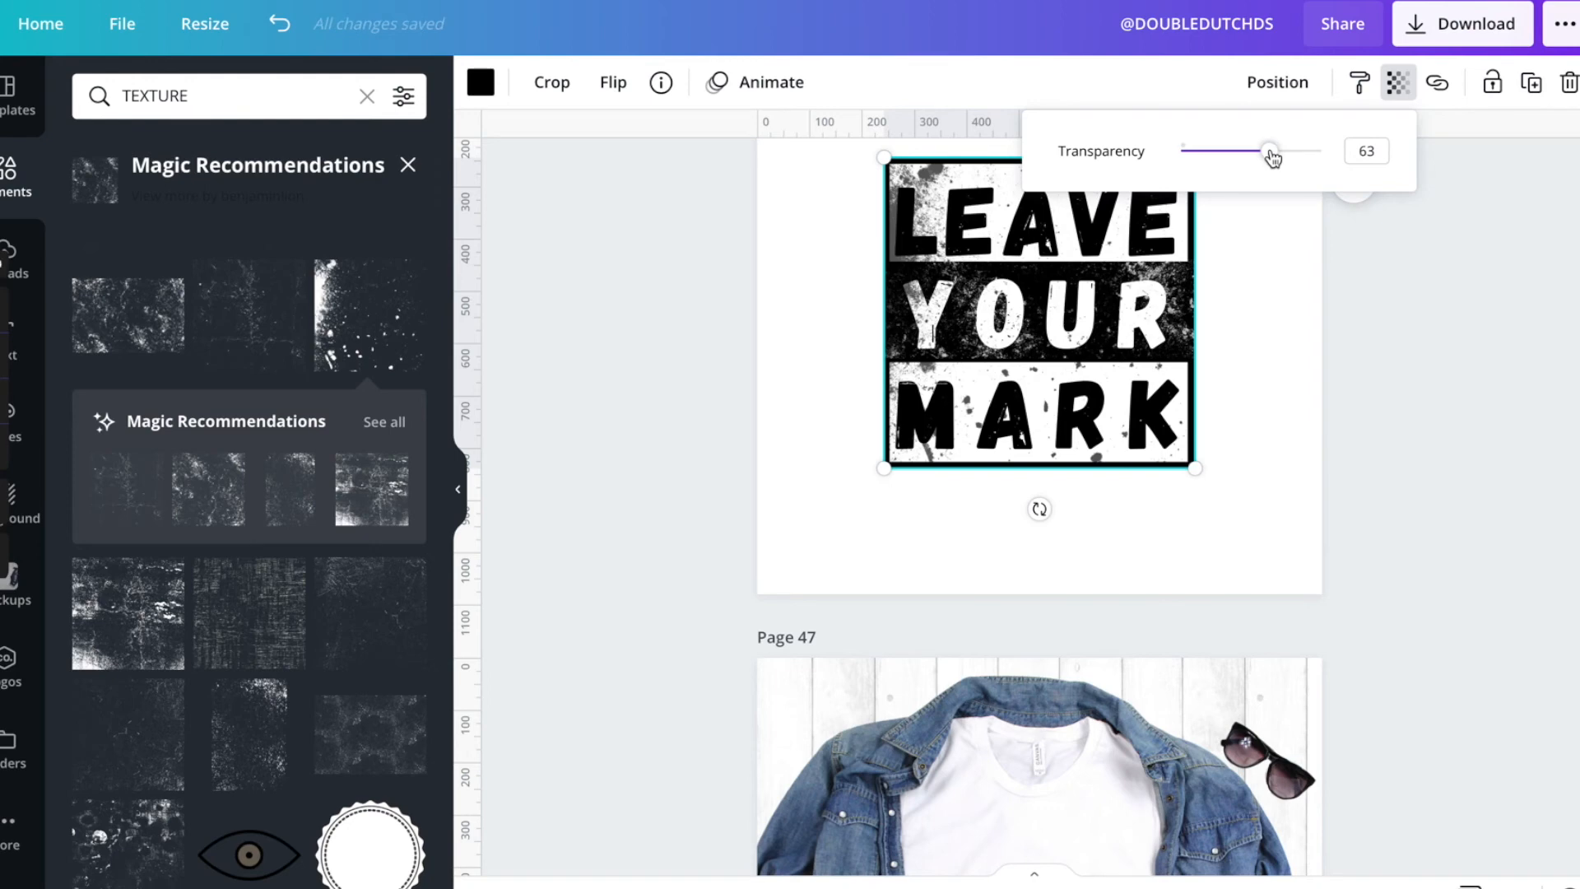
pyautogui.moveTo(1273, 156); pyautogui.dragTo(1287, 159)
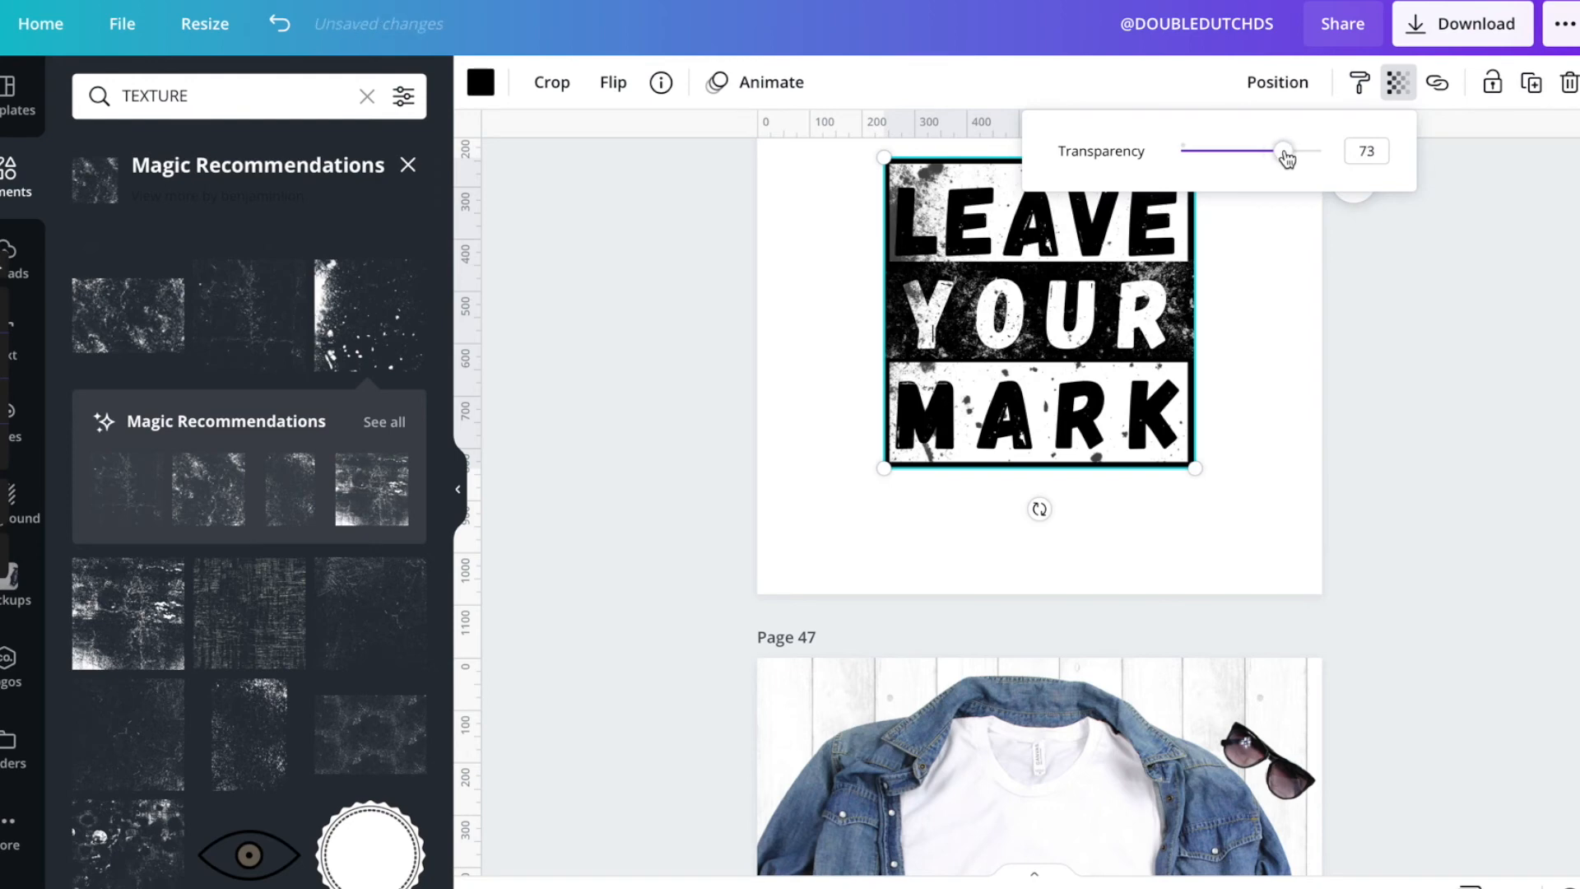
# Step: Send the ink-splatter texture to the back, behind the text and frame
pyautogui.click(1277, 83)
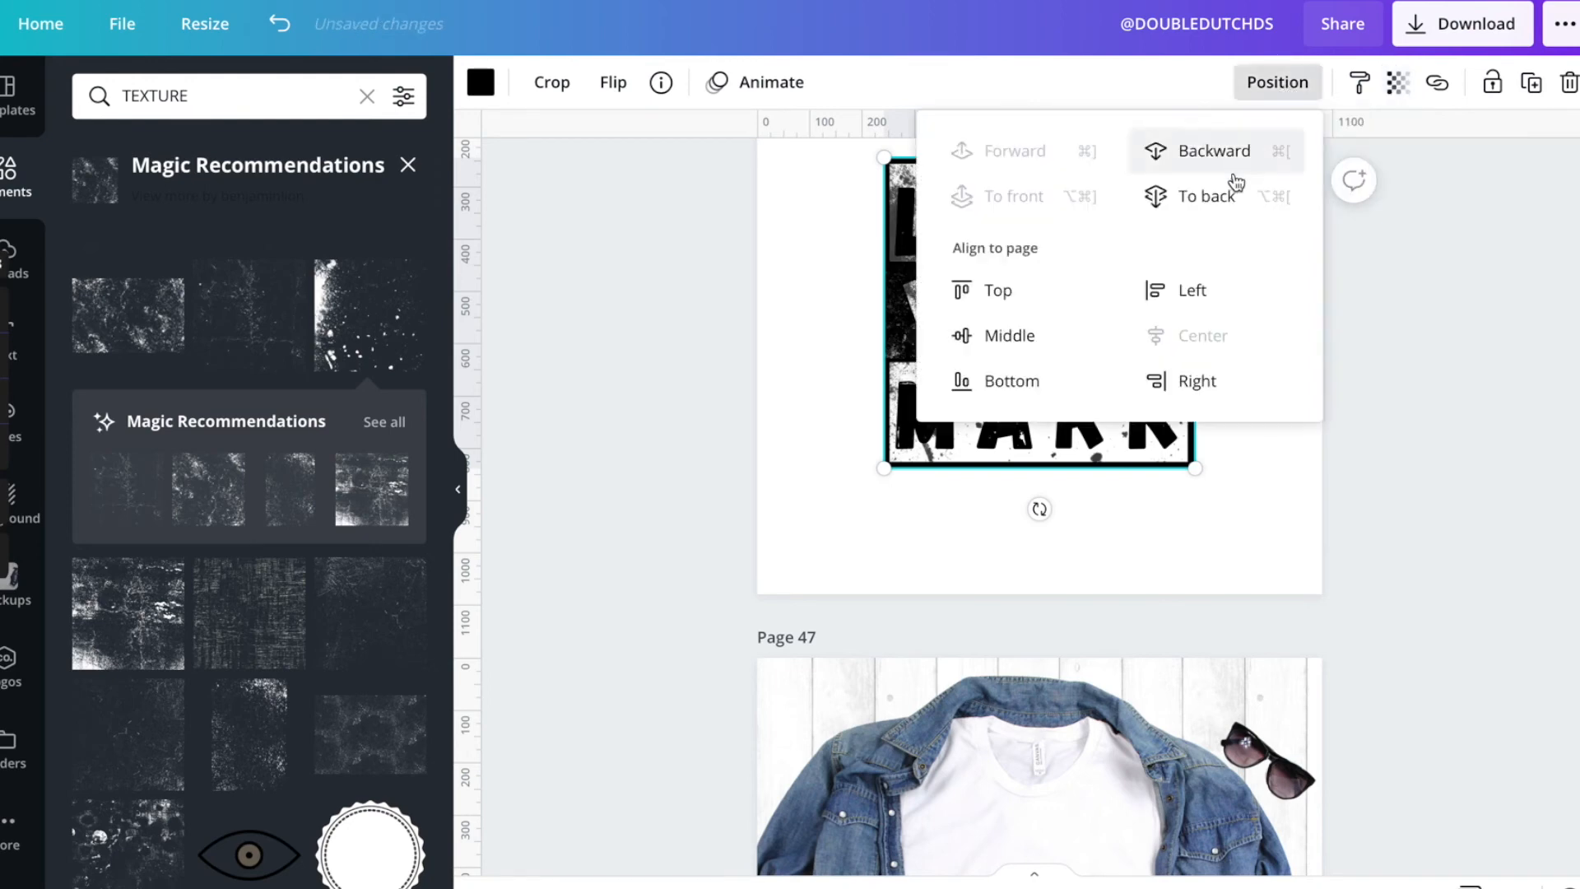
pyautogui.click(1231, 198)
pyautogui.click(1264, 499)
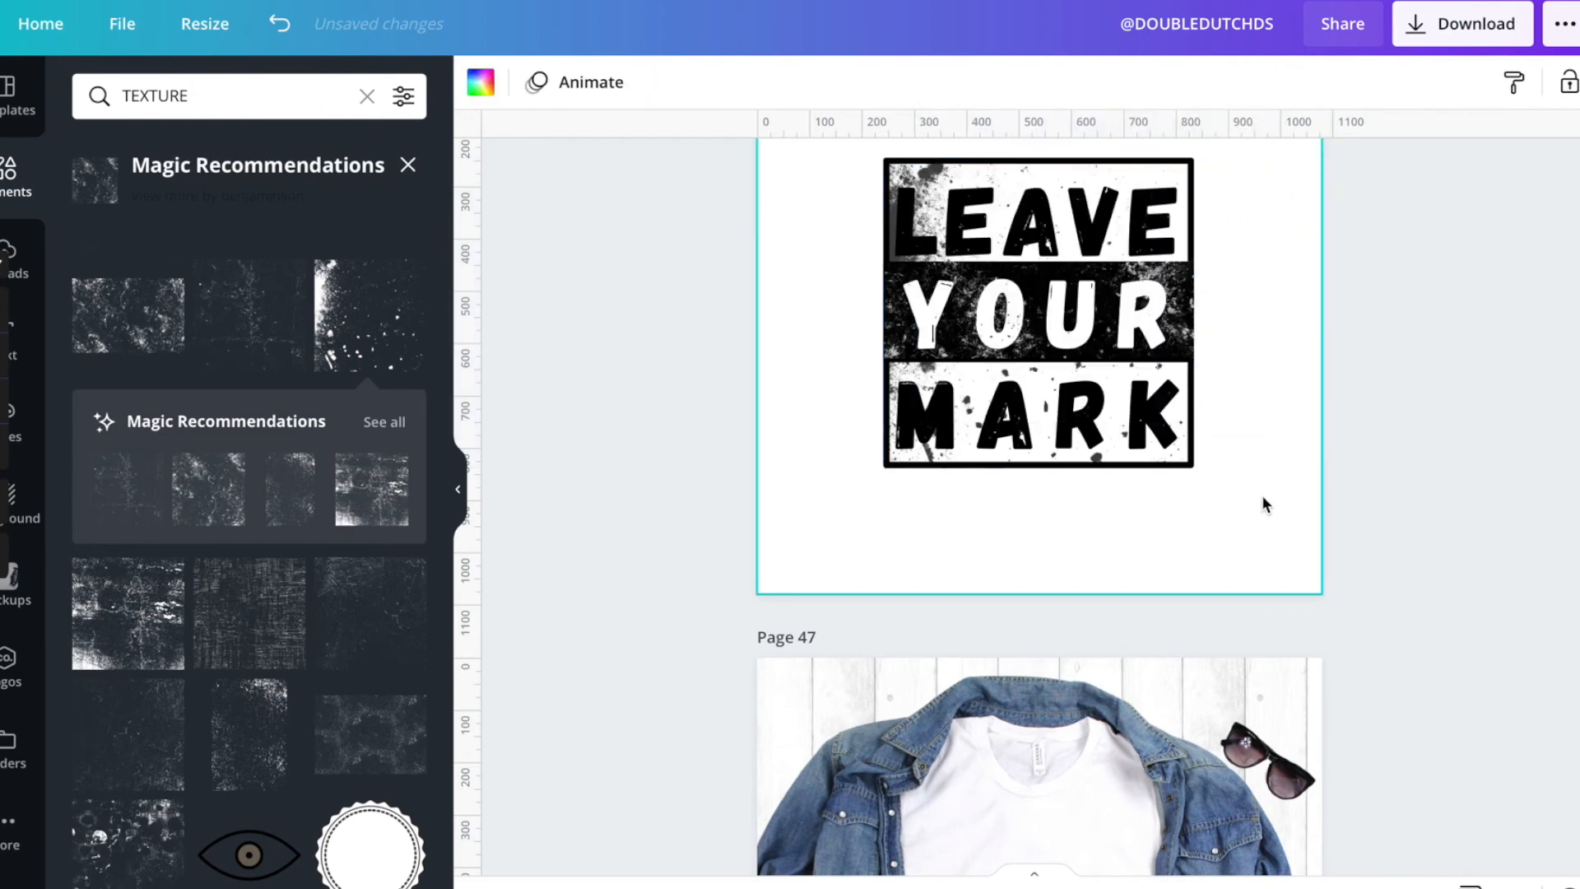
# Step: Undo the ink-splatter texture's layering, transparency, resizing and its move onto the graphic
pyautogui.click(284, 37)
pyautogui.click(284, 37)
pyautogui.click(288, 39)
pyautogui.click(295, 37)
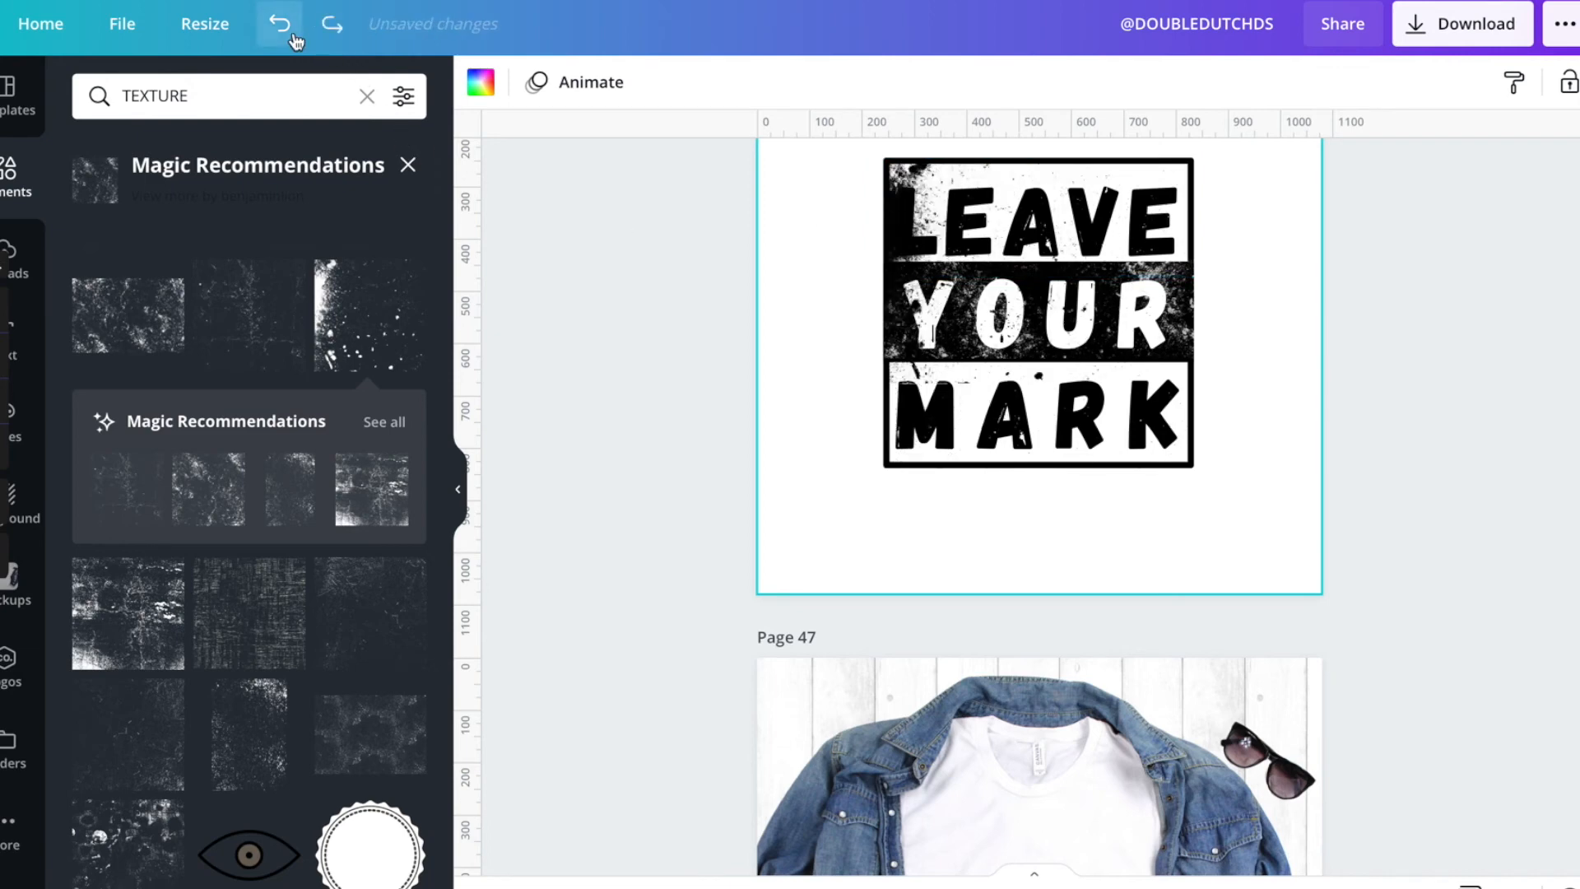
pyautogui.click(293, 37)
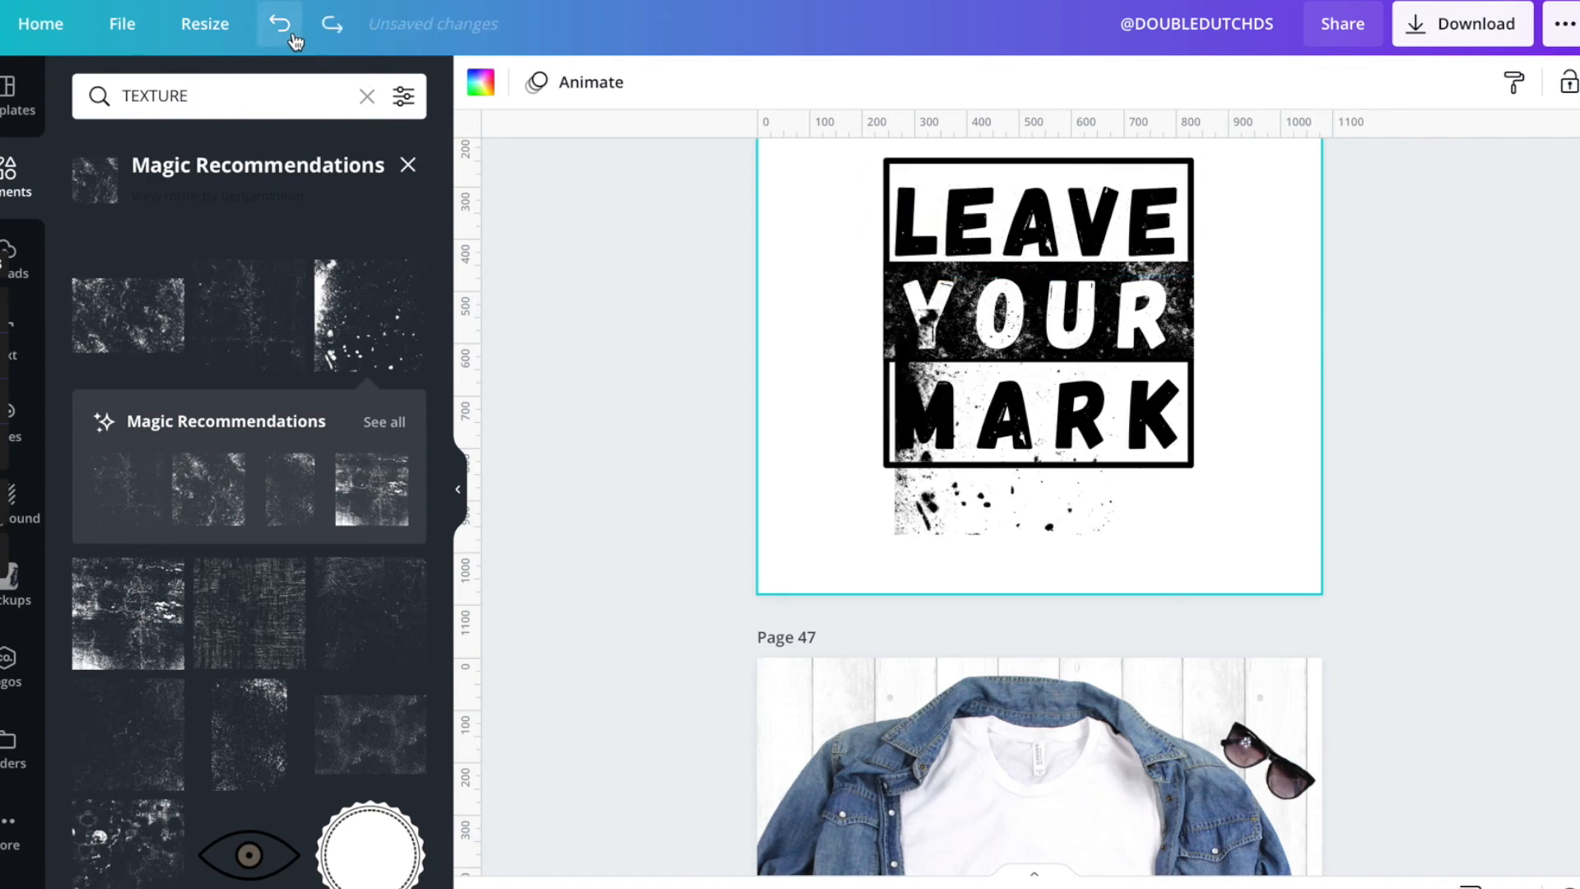
pyautogui.click(295, 38)
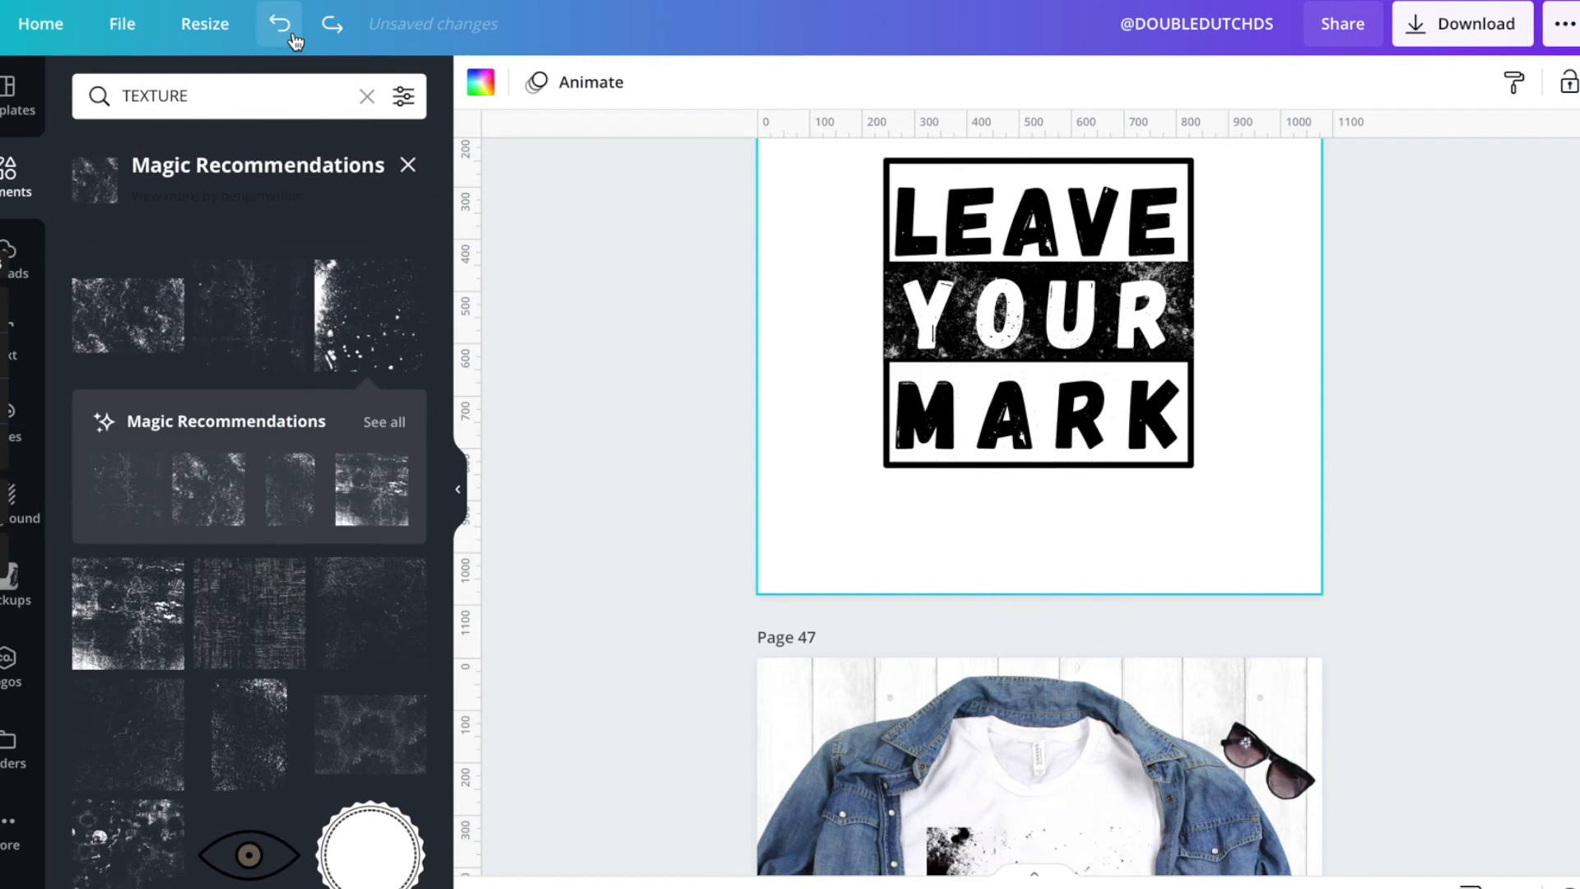
# Step: Delete the ink-splatter texture from the T-shirt page
pyautogui.scroll(-4, 788, 354)
pyautogui.click(1039, 630)
pyautogui.press('Delete')
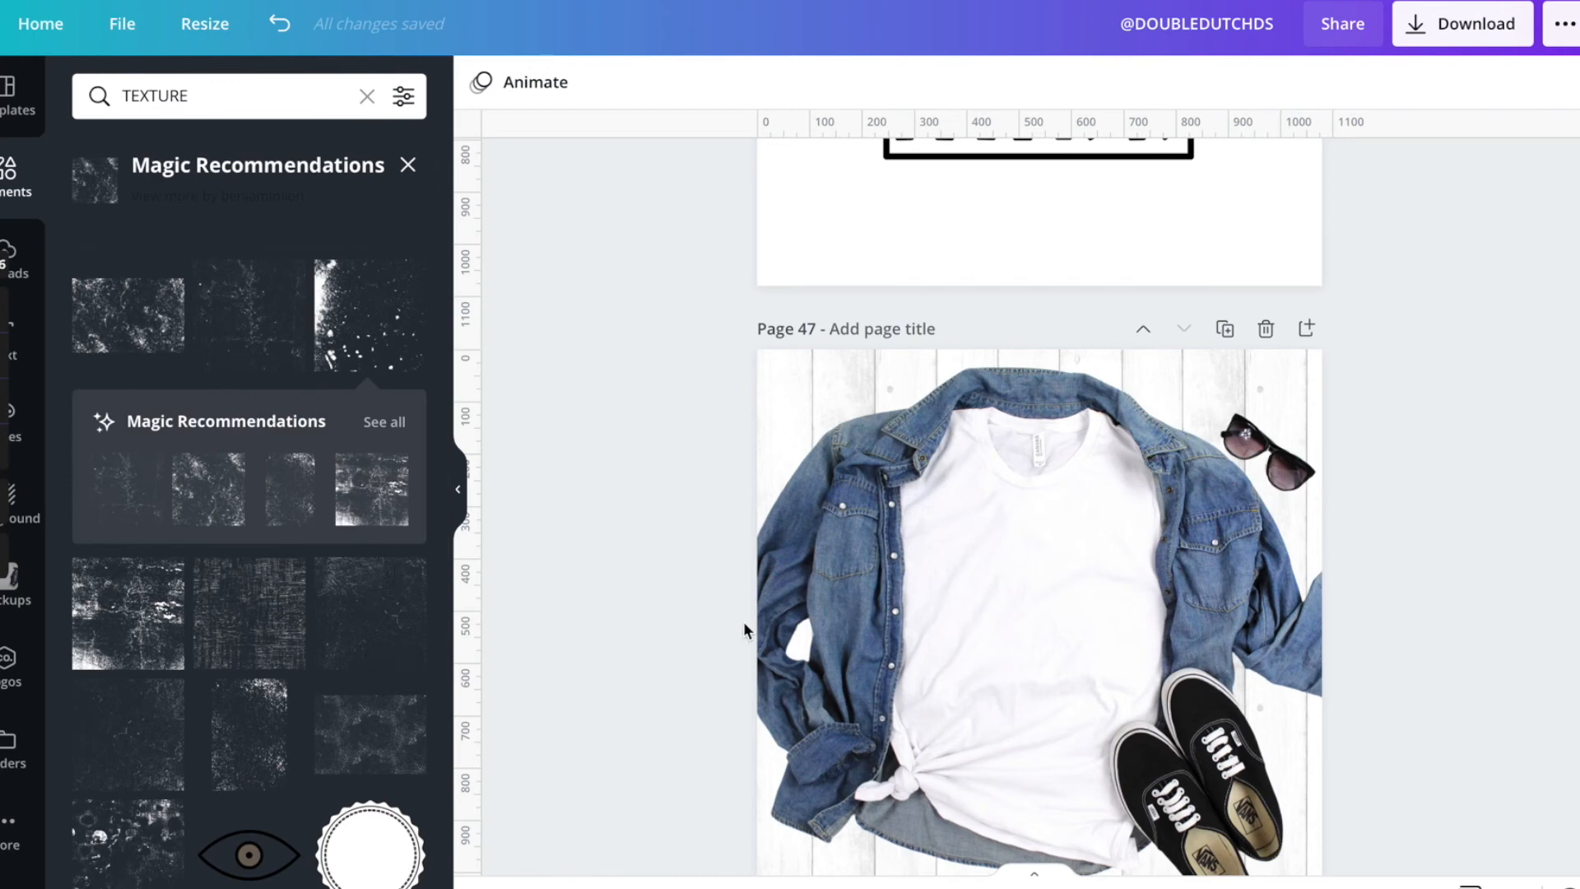
pyautogui.scroll(1, 743, 621)
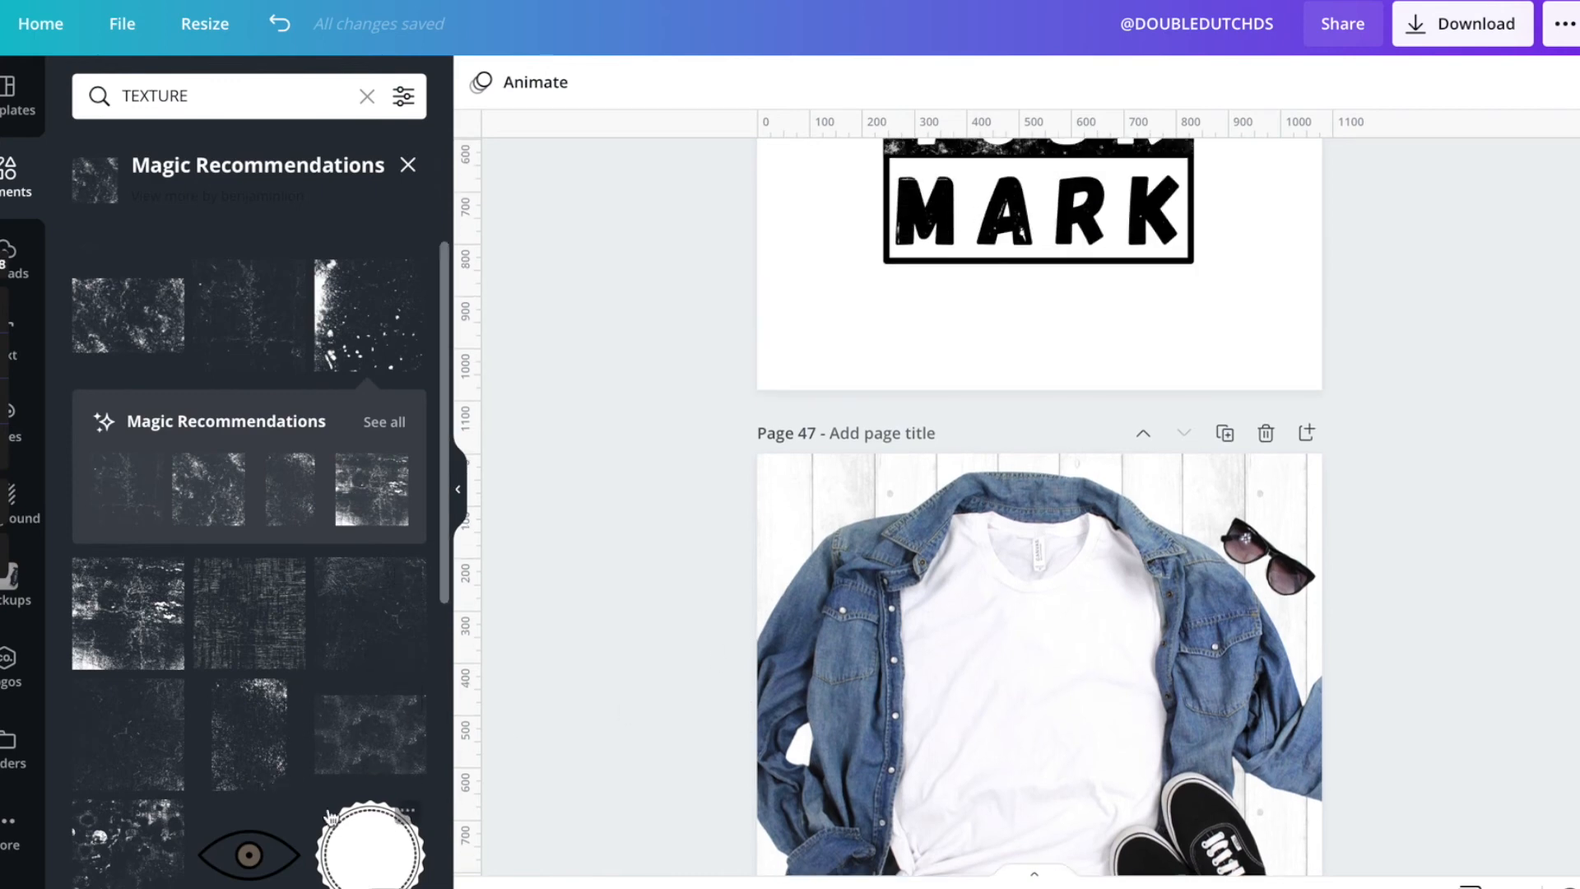
pyautogui.scroll(3, 797, 592)
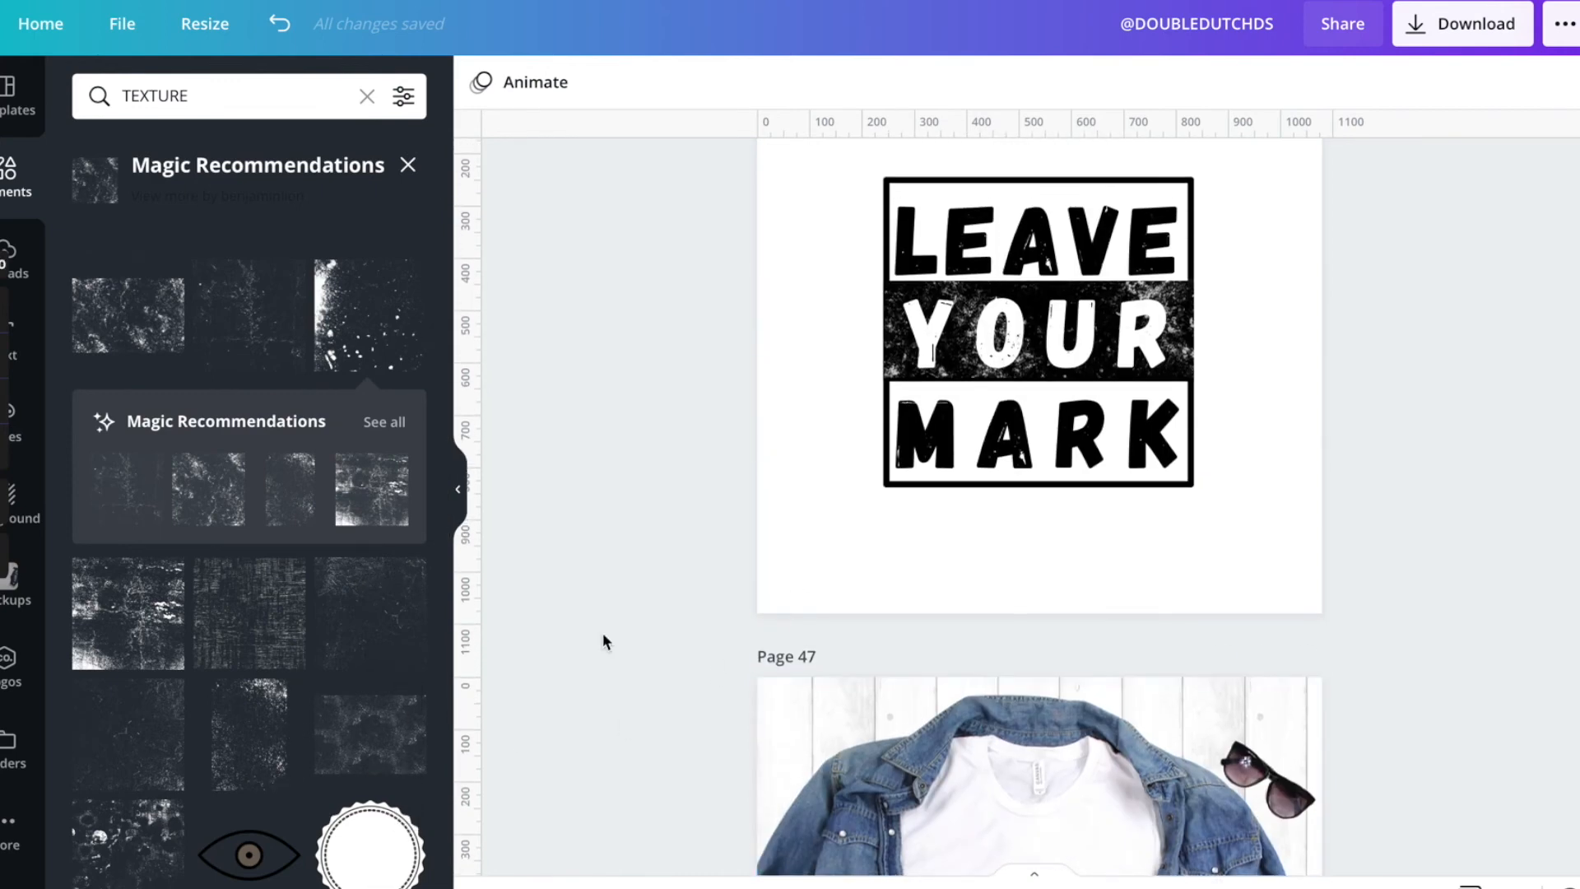
pyautogui.click(257, 766)
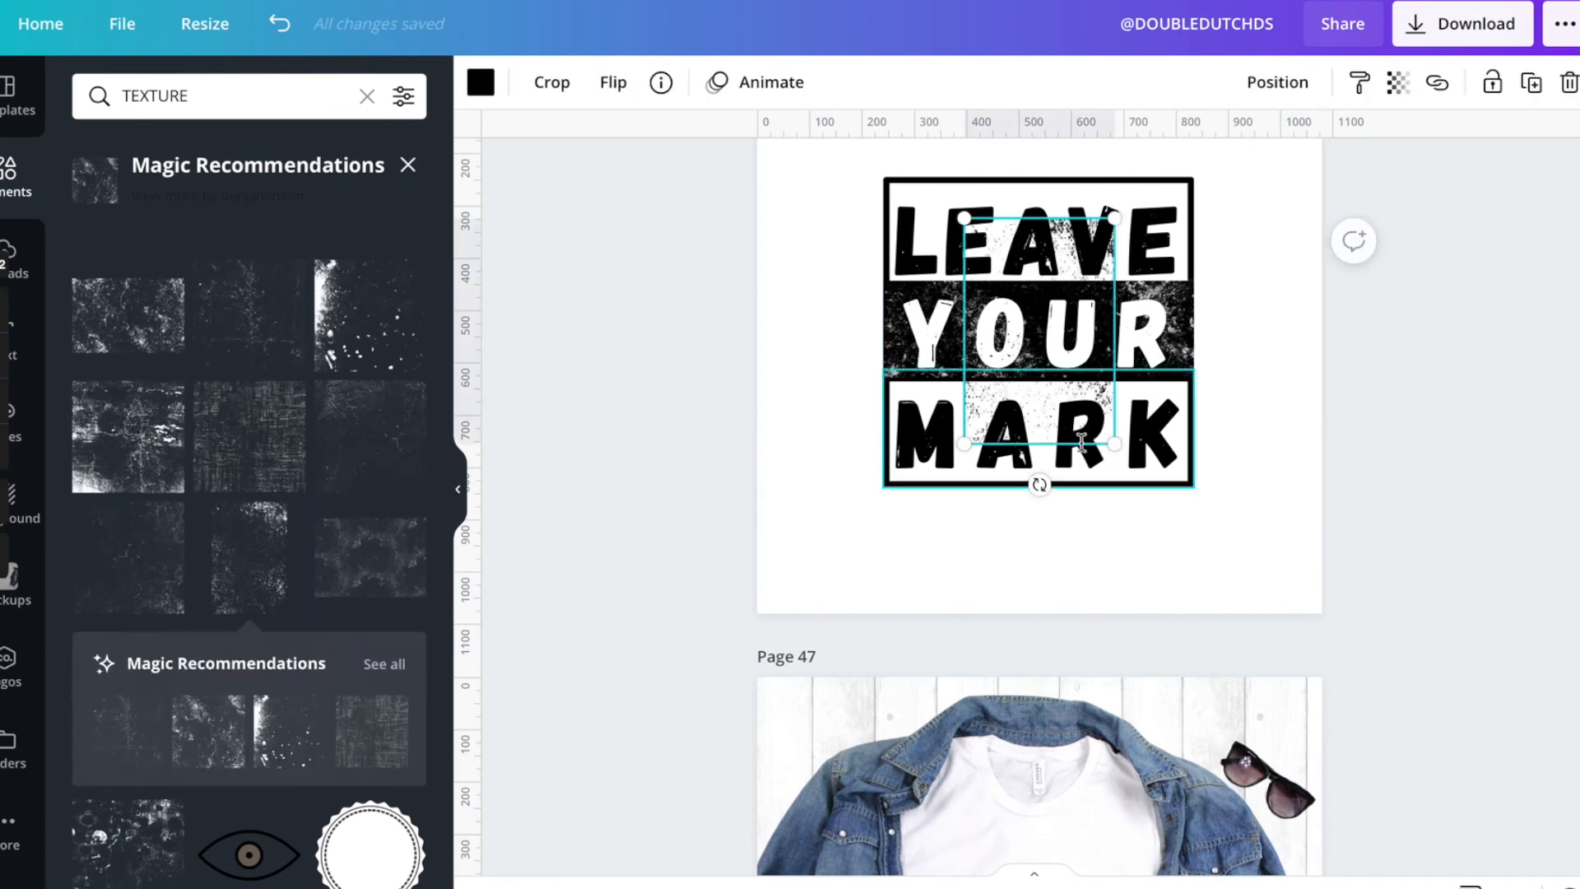
pyautogui.click(1079, 441)
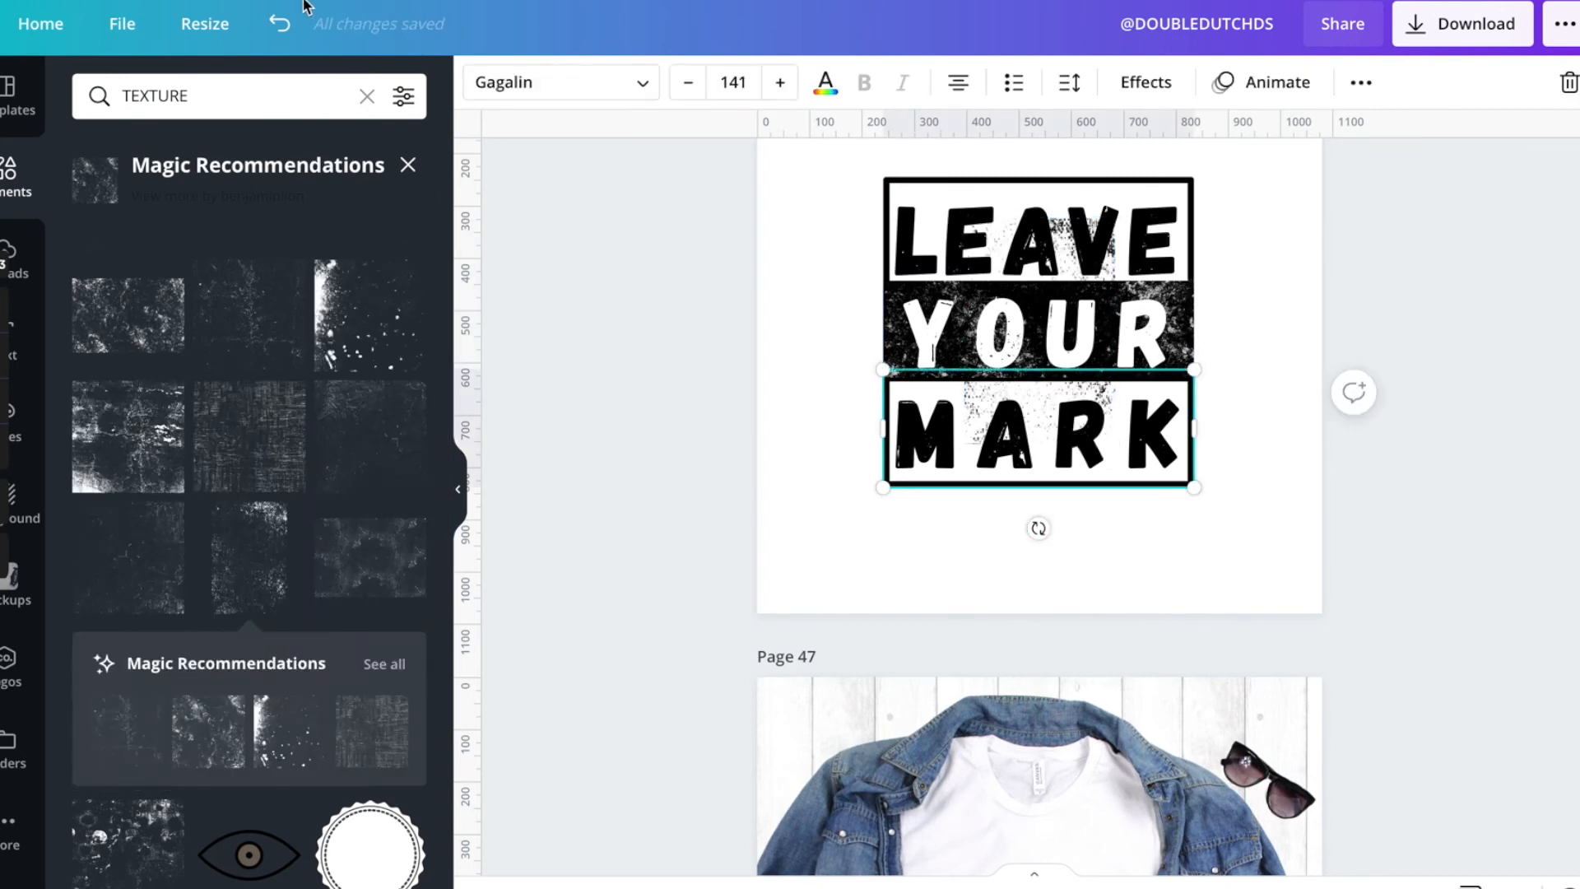
pyautogui.click(280, 23)
pyautogui.scroll(-3, 960, 752)
pyautogui.scroll(-2, 959, 752)
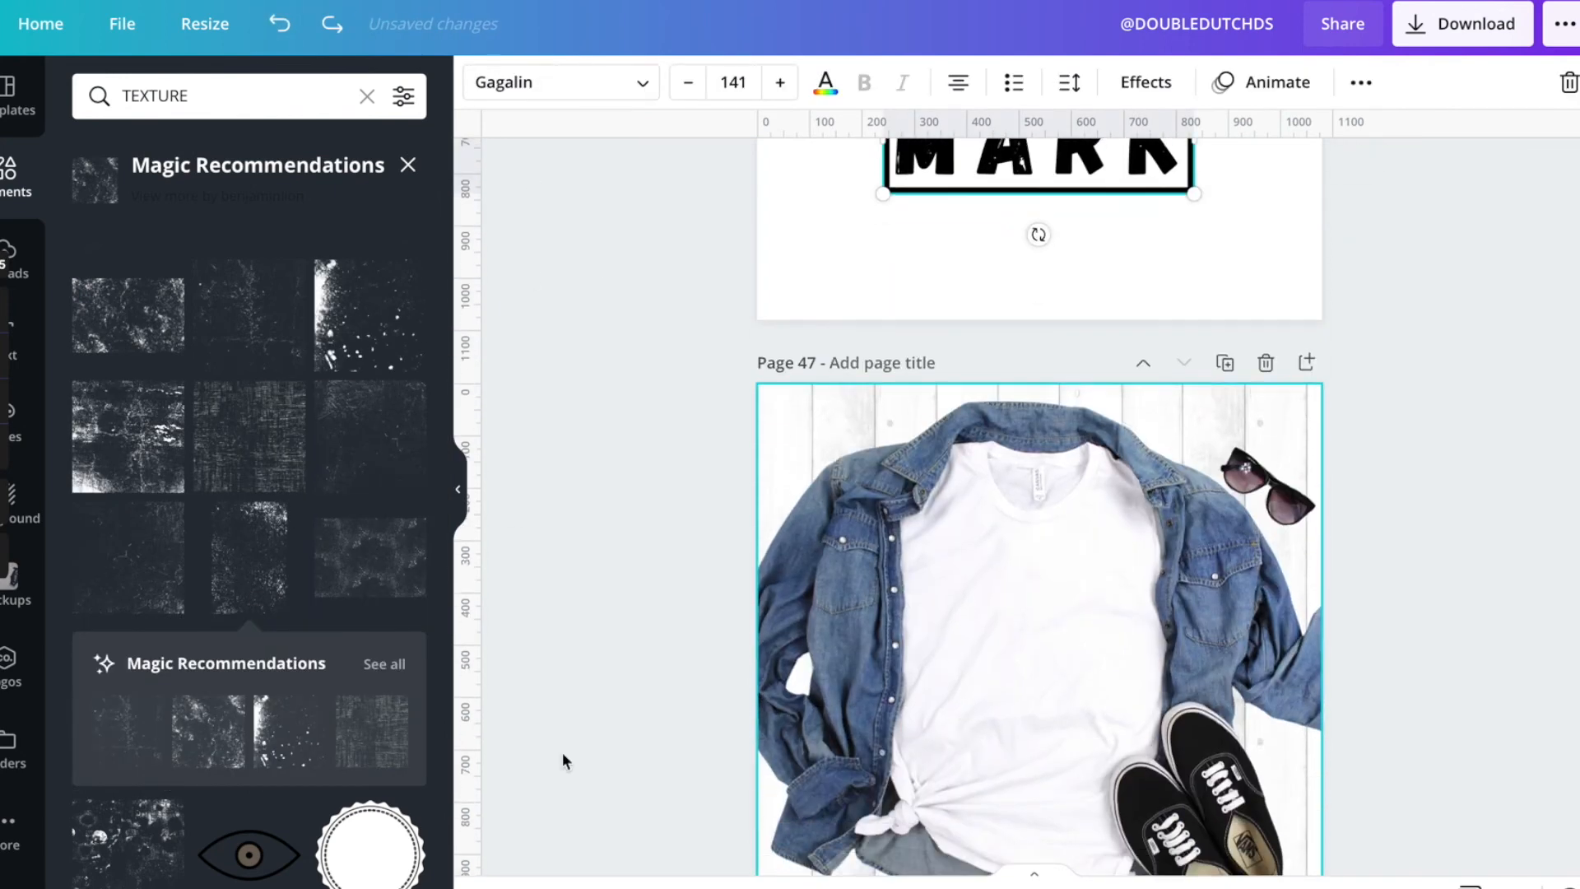
pyautogui.click(249, 557)
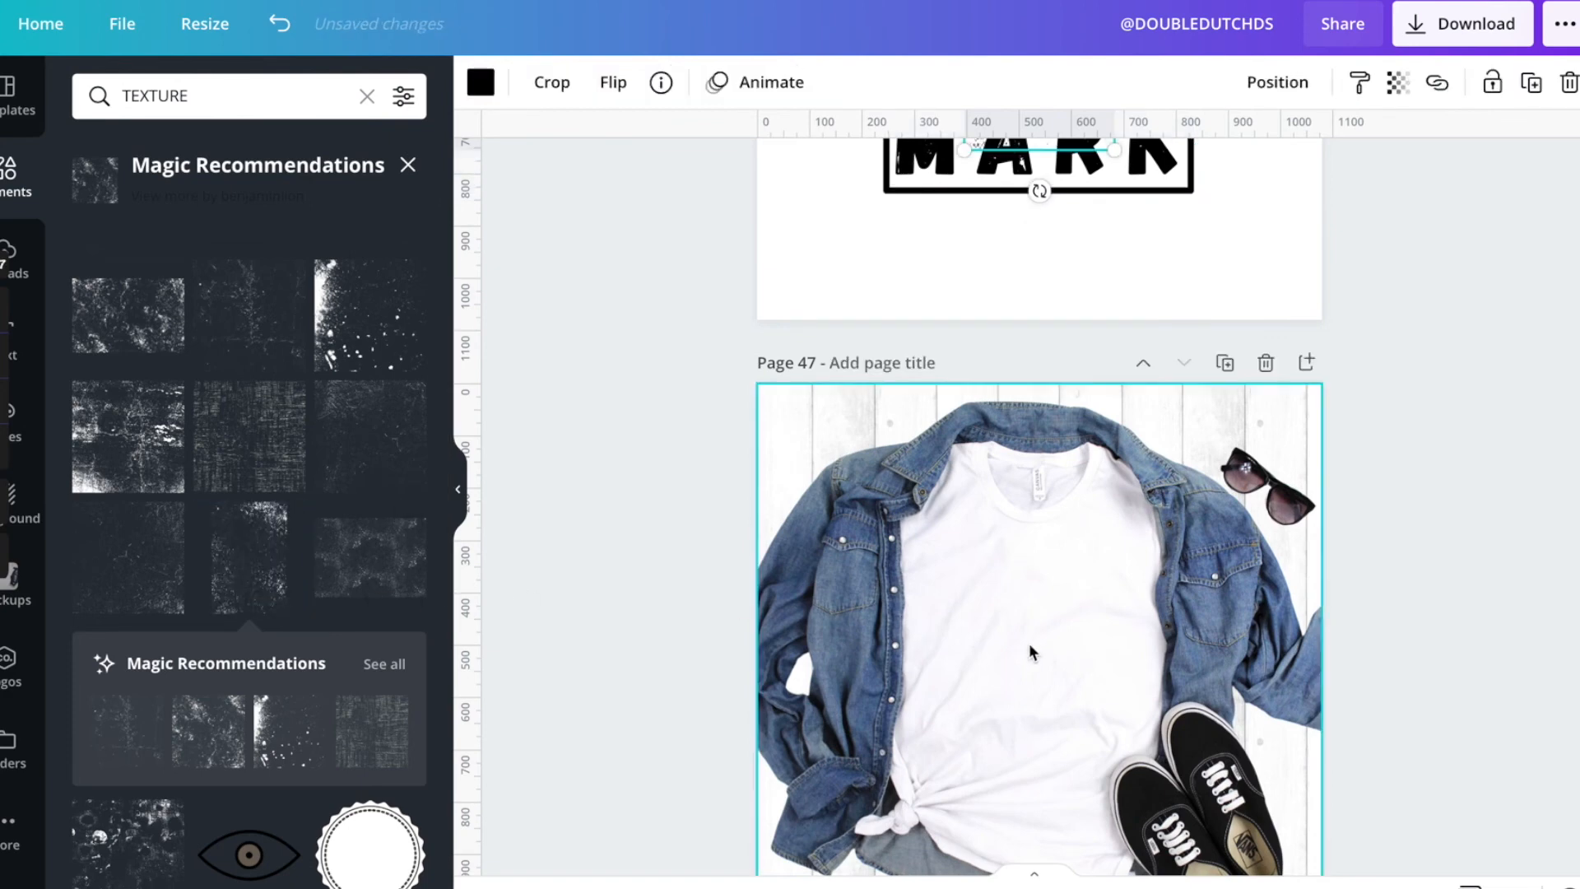
pyautogui.scroll(3, 850, 705)
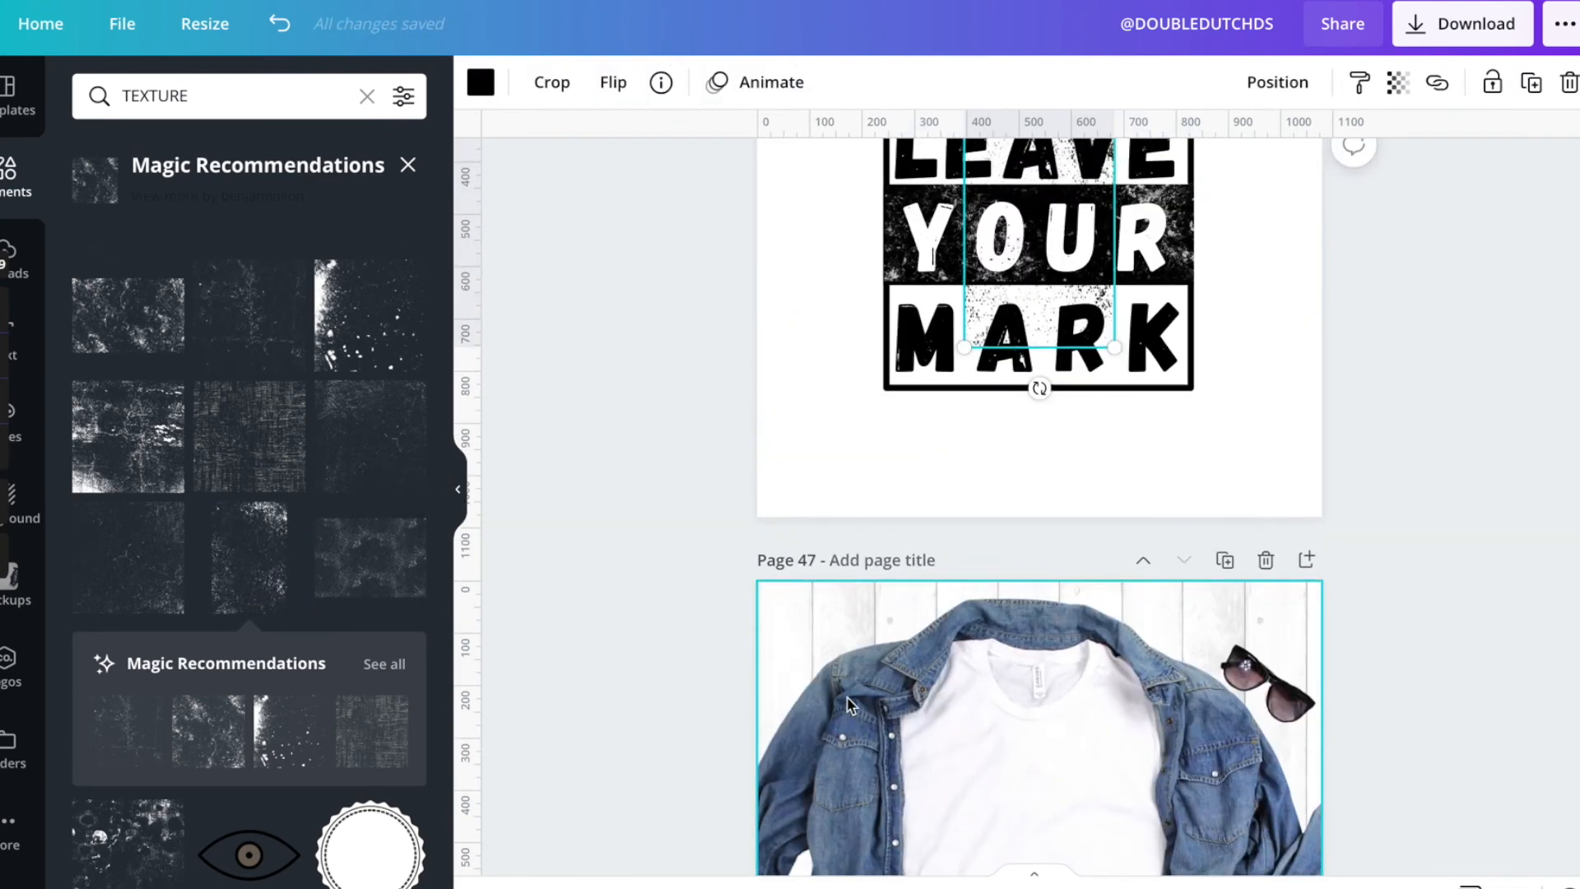
pyautogui.press('Delete')
# Step: Add the portrait speckled texture to the T-shirt page and move it onto the graphic, aligned with the frame's upper-left corner
pyautogui.click(948, 763)
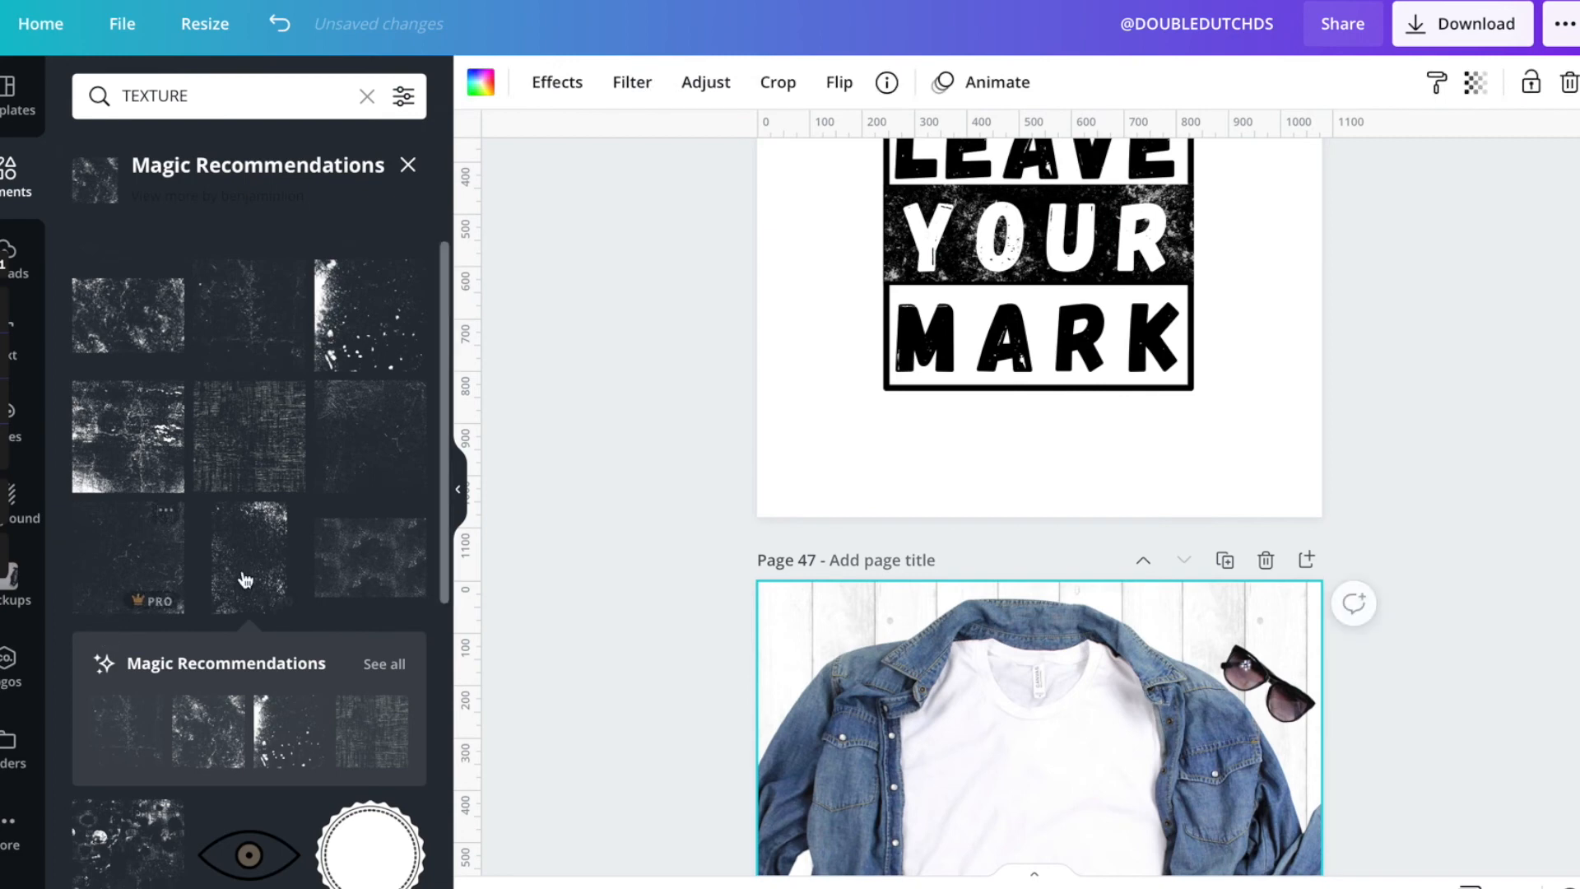
pyautogui.moveTo(251, 578); pyautogui.dragTo(945, 864)
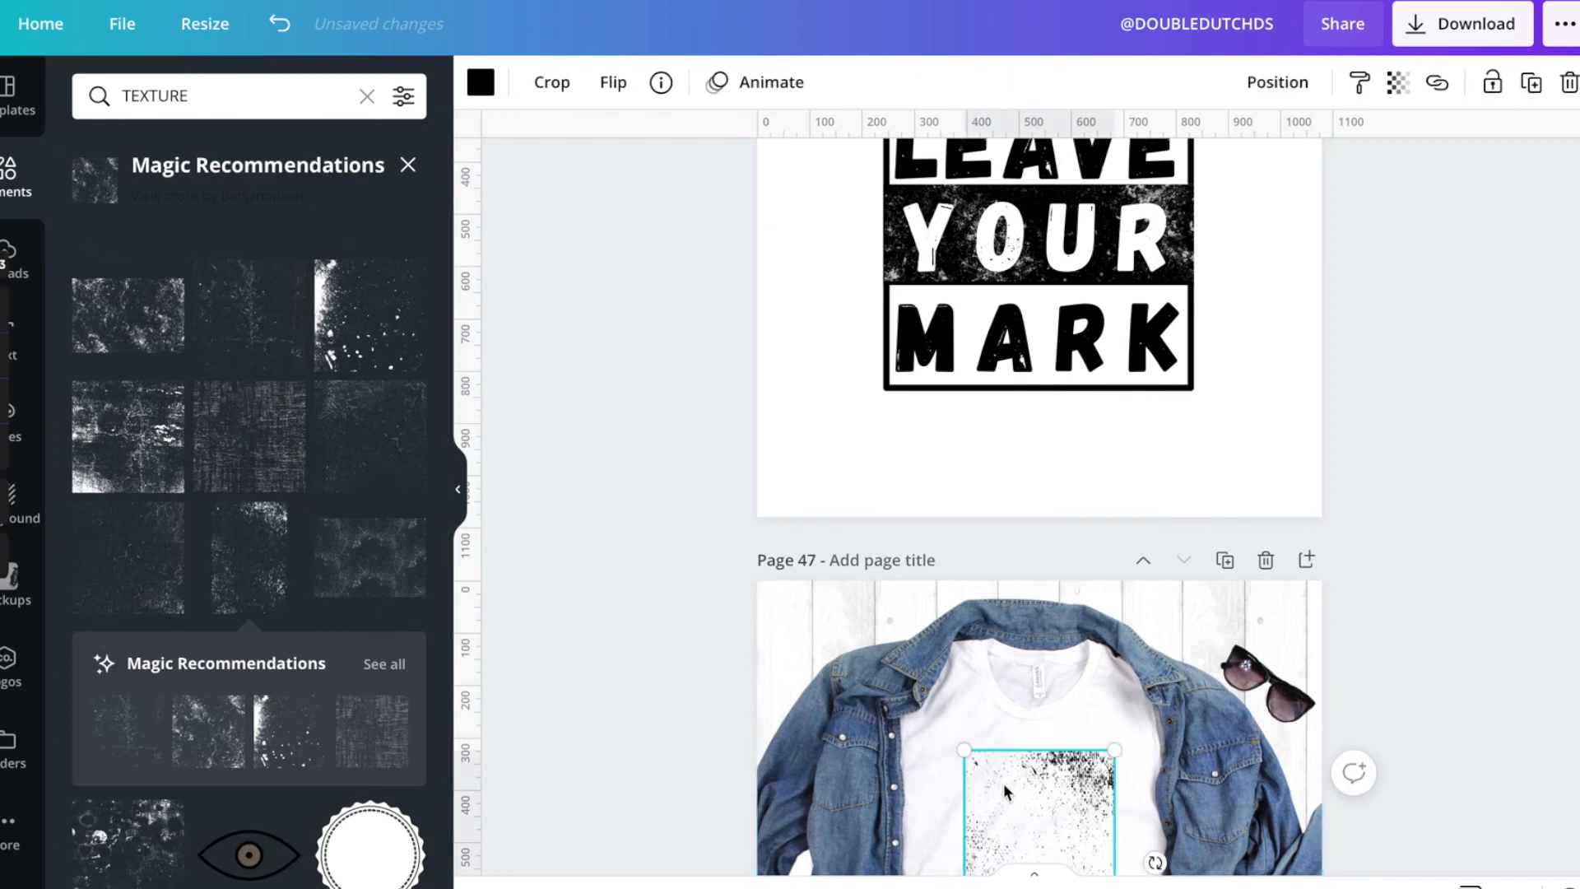
pyautogui.scroll(-3, 1006, 790)
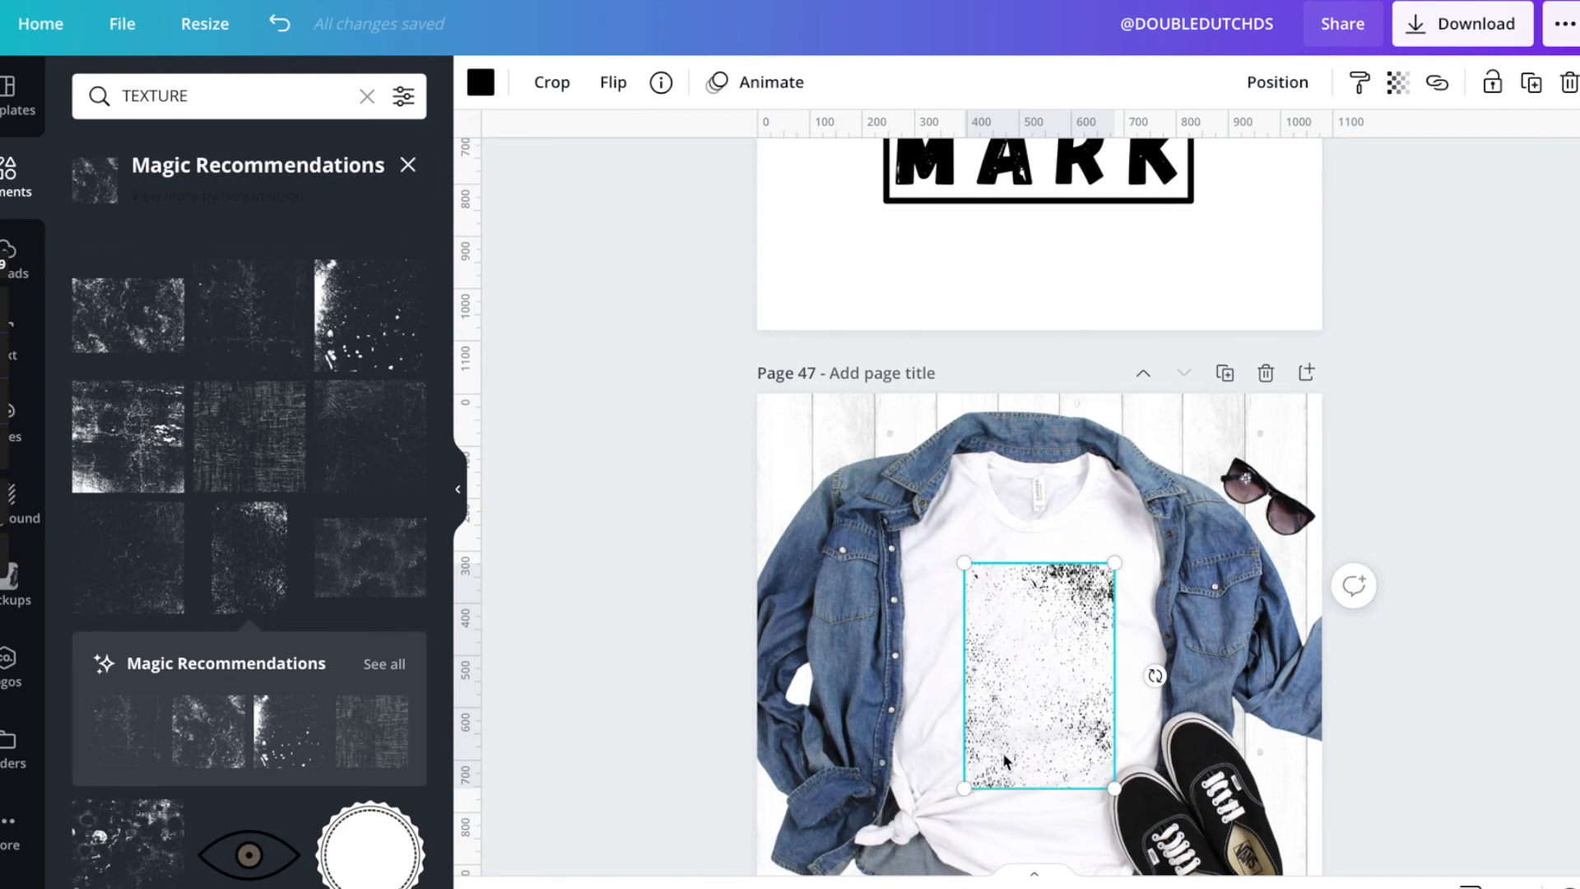
pyautogui.moveTo(1002, 752); pyautogui.dragTo(980, 385)
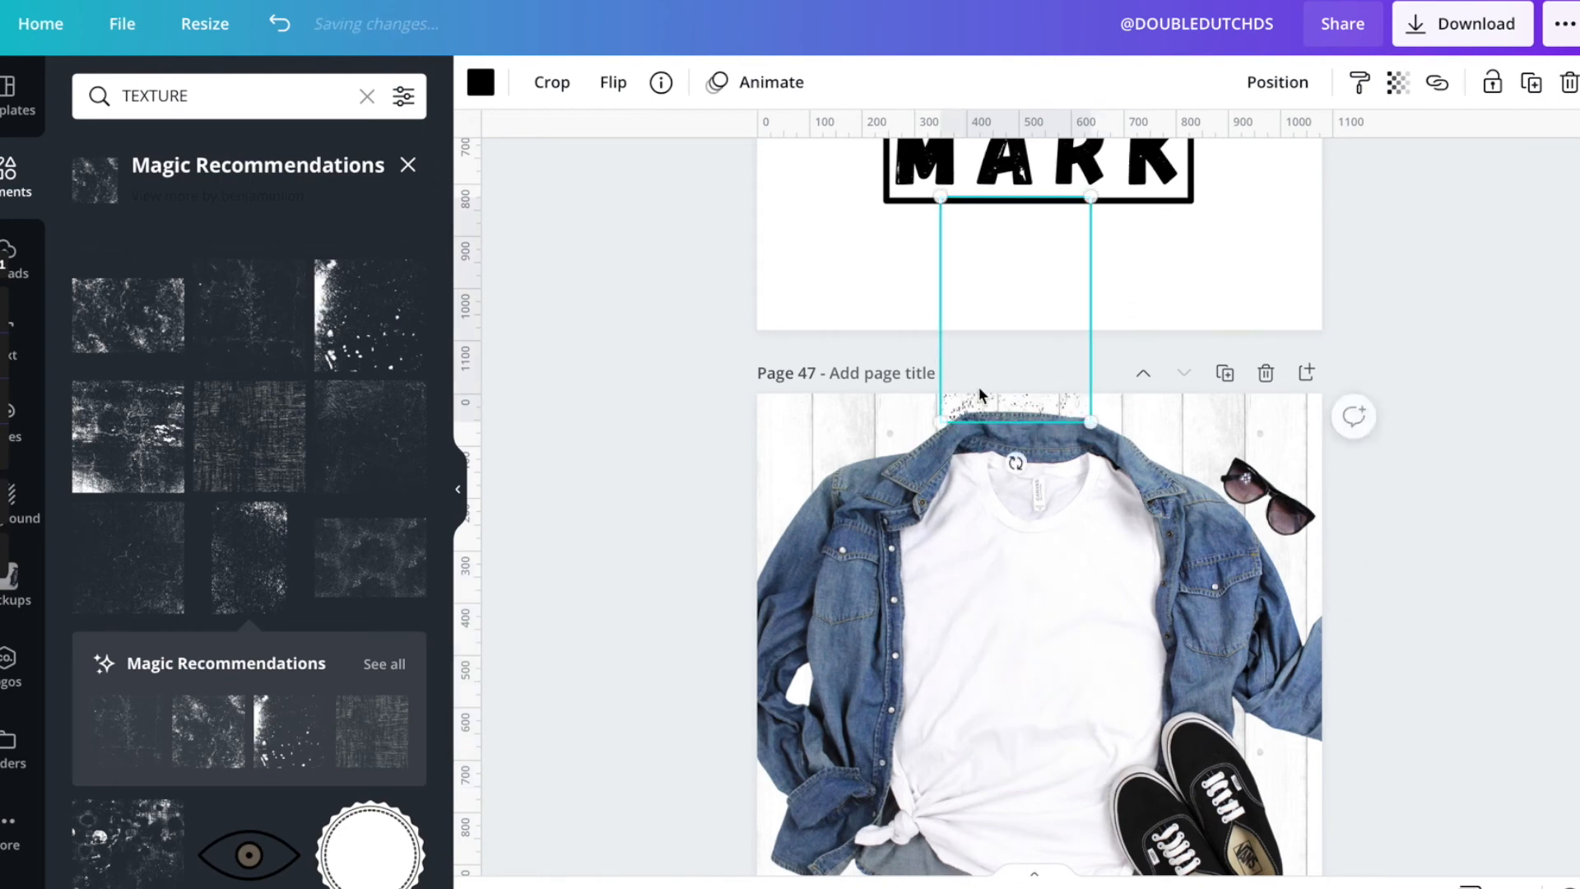
pyautogui.scroll(-2, 979, 390)
pyautogui.scroll(4, 979, 395)
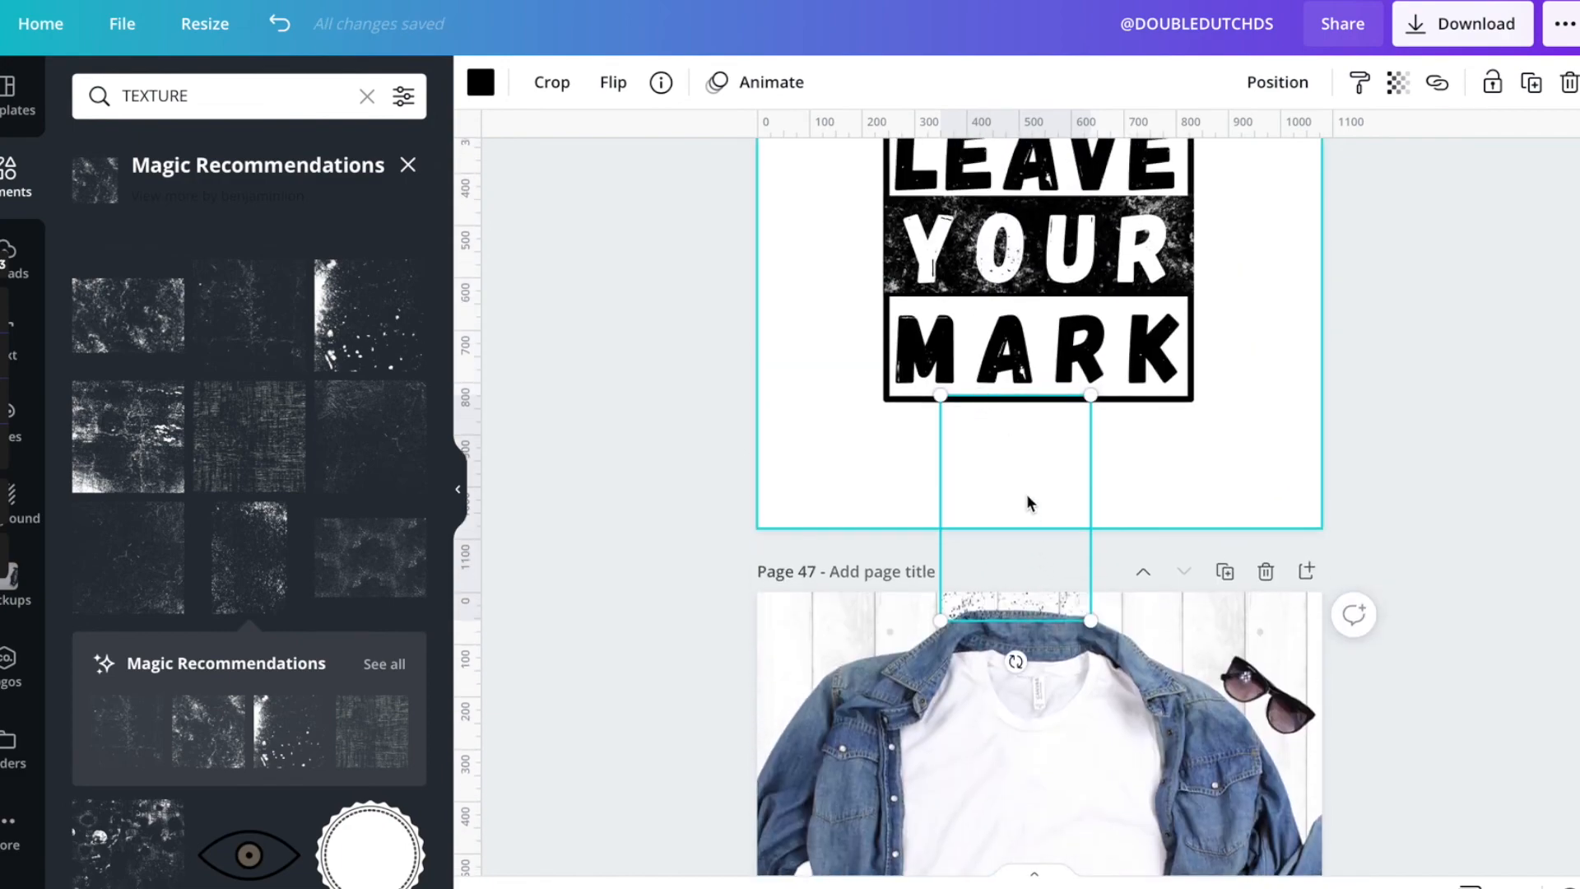
pyautogui.moveTo(986, 171); pyautogui.dragTo(979, 171)
pyautogui.scroll(3, 979, 172)
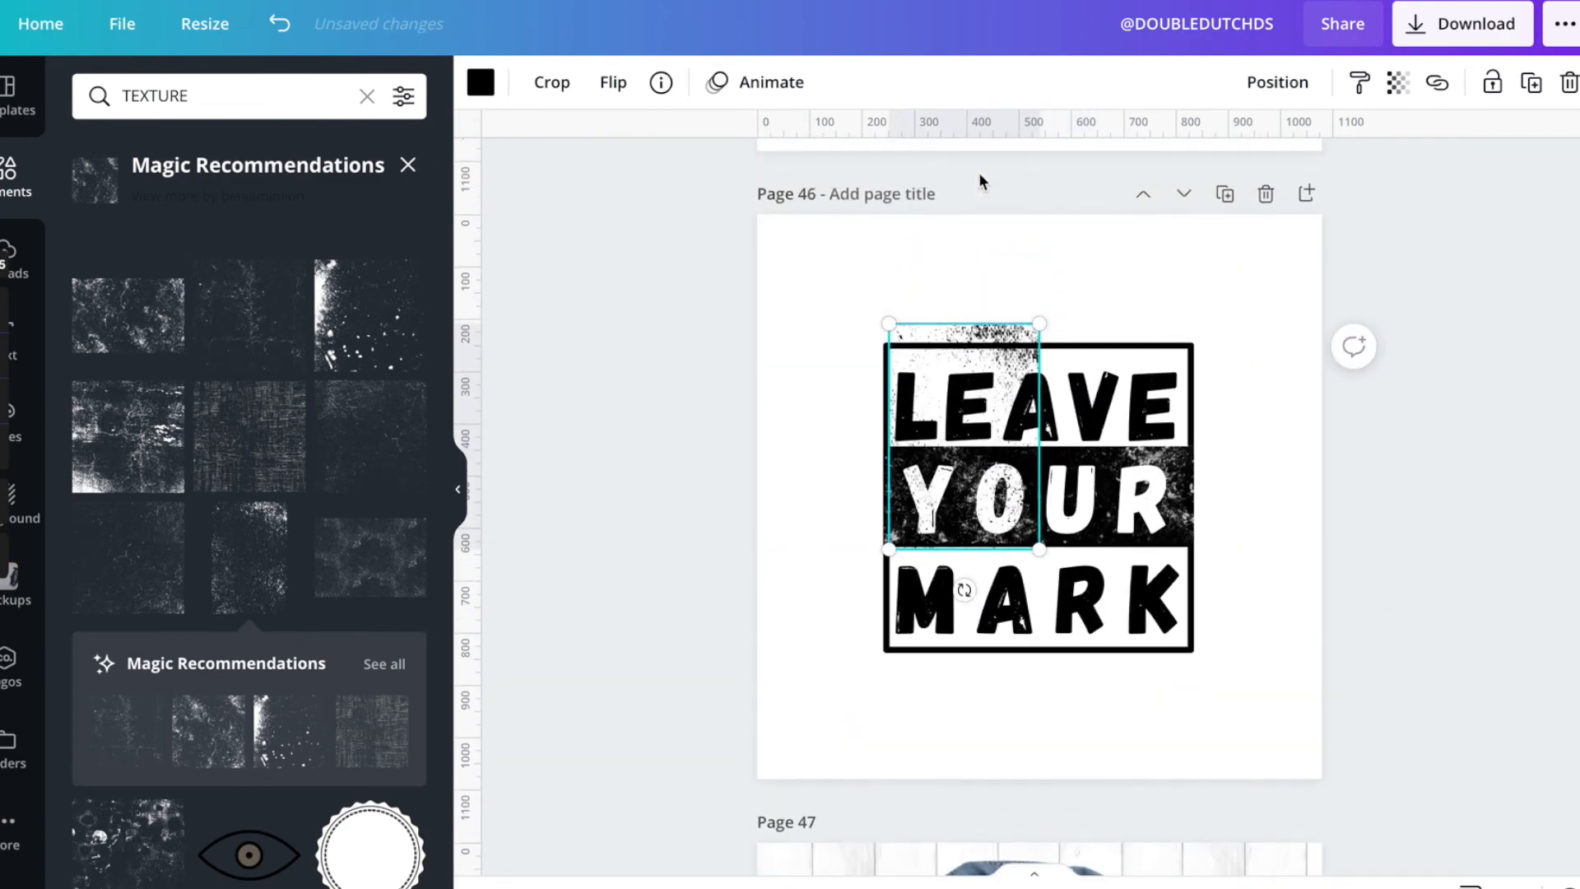
pyautogui.moveTo(1008, 351); pyautogui.dragTo(1007, 372)
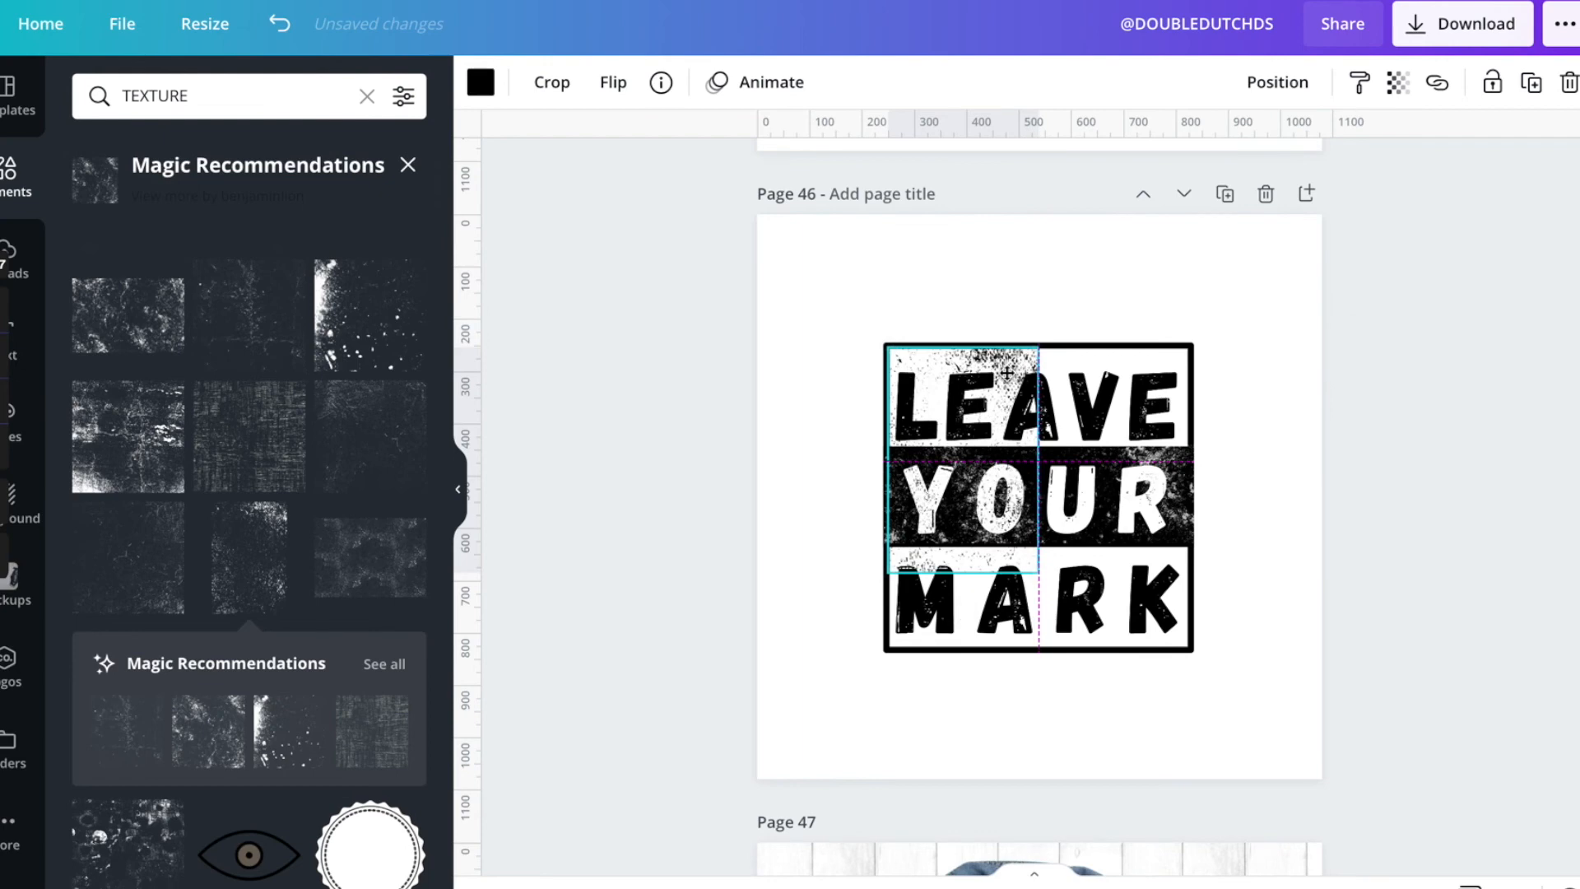
# Step: Enlarge the speckled texture to the frame's width, rotate it 90 degrees clockwise and centre it over the graphic
pyautogui.moveTo(1039, 572); pyautogui.dragTo(1437, 638)
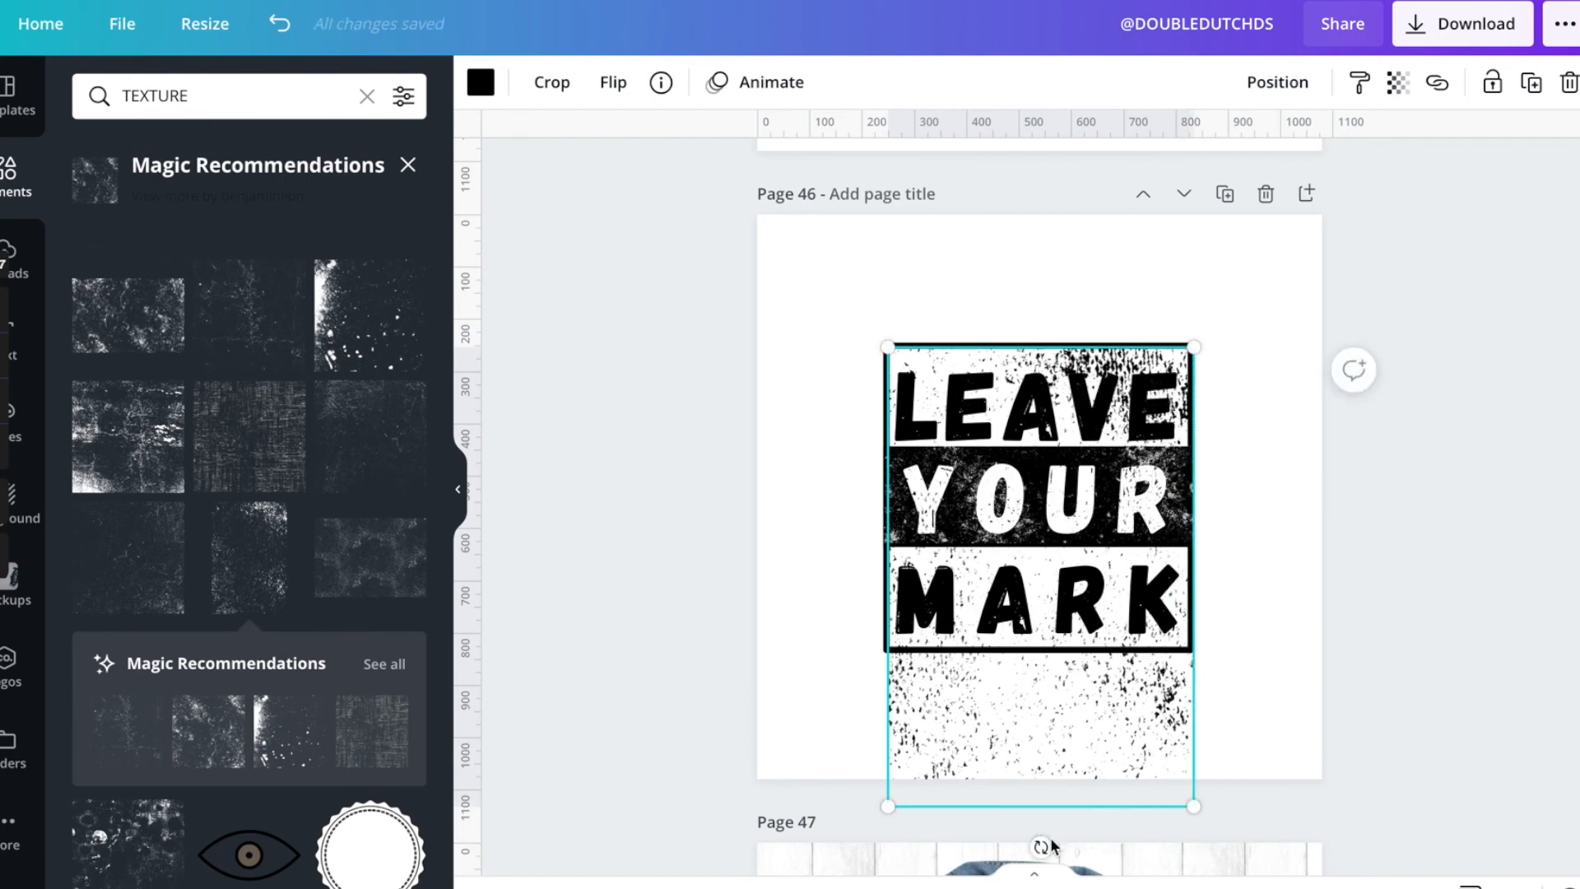
pyautogui.moveTo(1052, 846); pyautogui.dragTo(772, 576)
pyautogui.moveTo(1115, 707); pyautogui.dragTo(1110, 623)
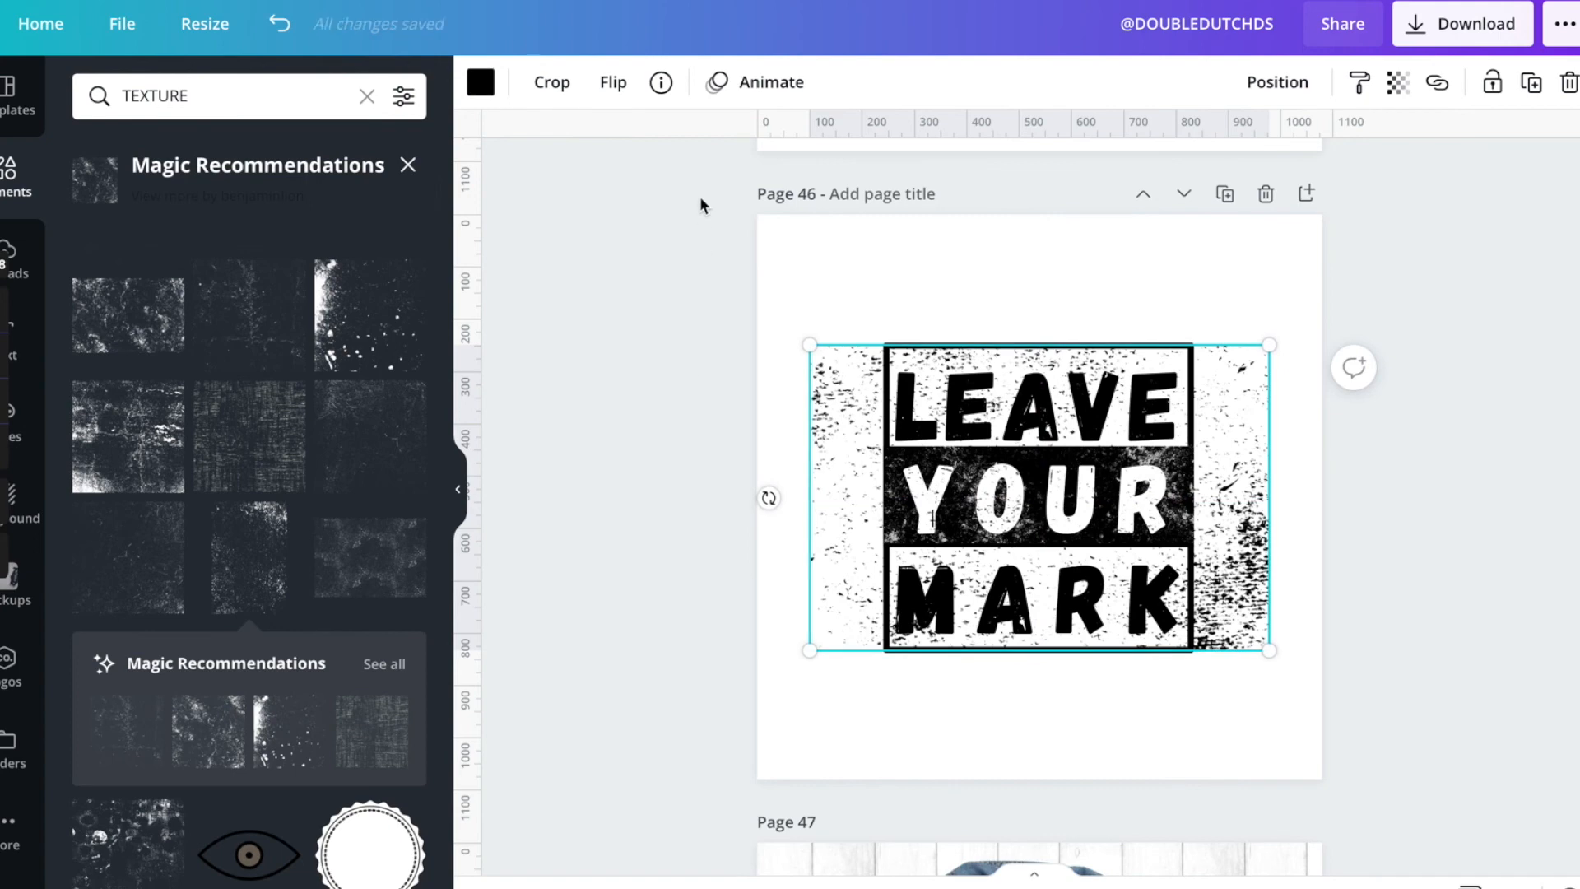
# Step: Crop both sides of the speckled texture so it fits inside the black square frame
pyautogui.click(548, 81)
pyautogui.moveTo(831, 648); pyautogui.dragTo(888, 645)
pyautogui.moveTo(1267, 641); pyautogui.dragTo(1189, 645)
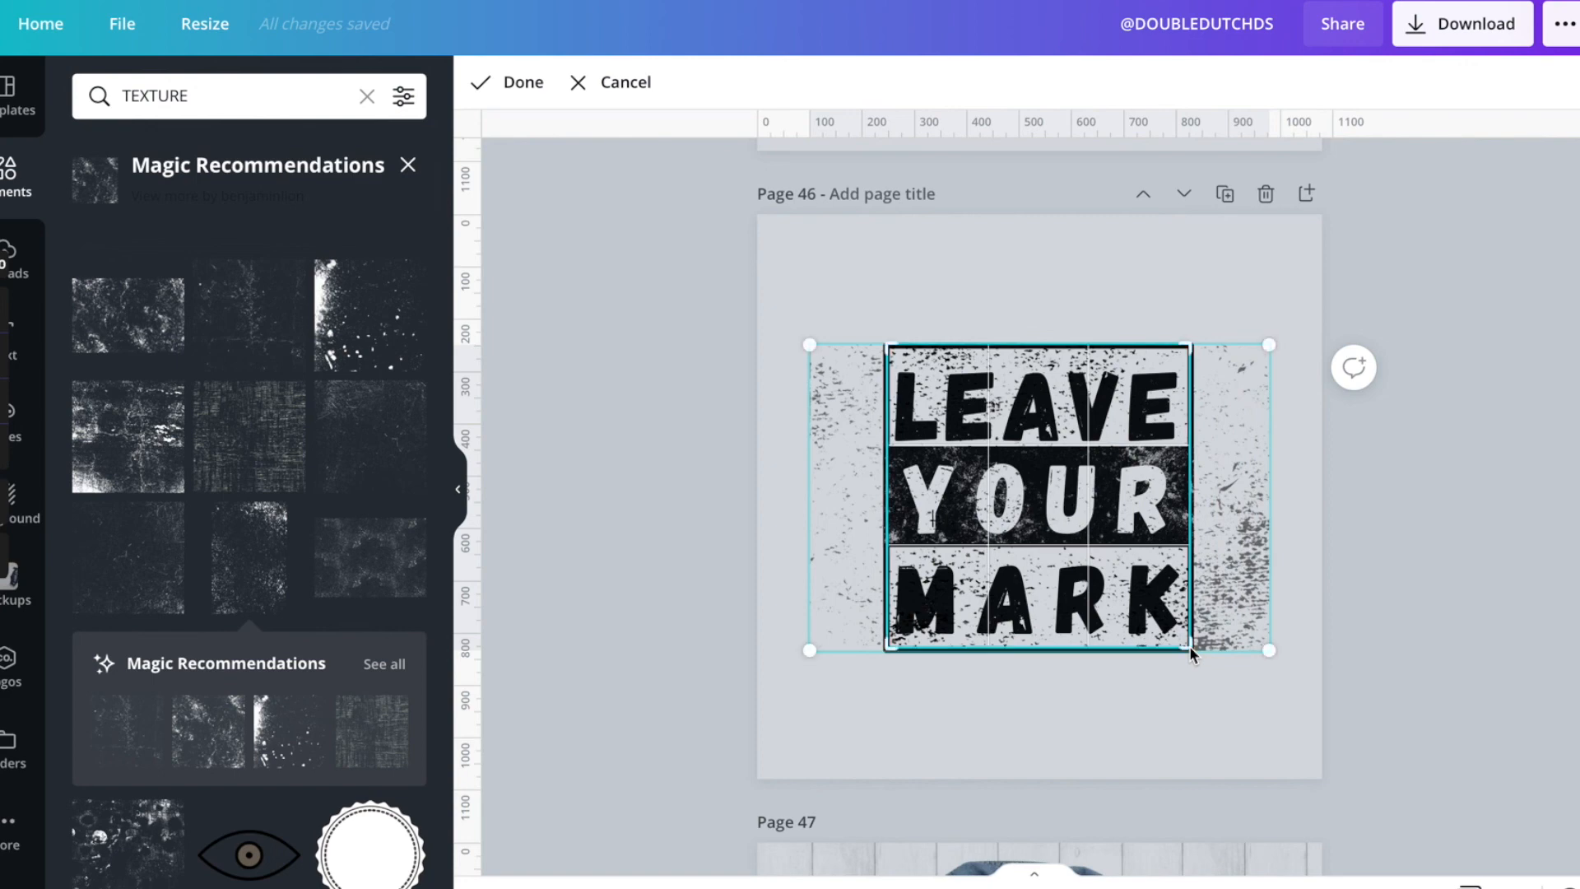
pyautogui.click(513, 77)
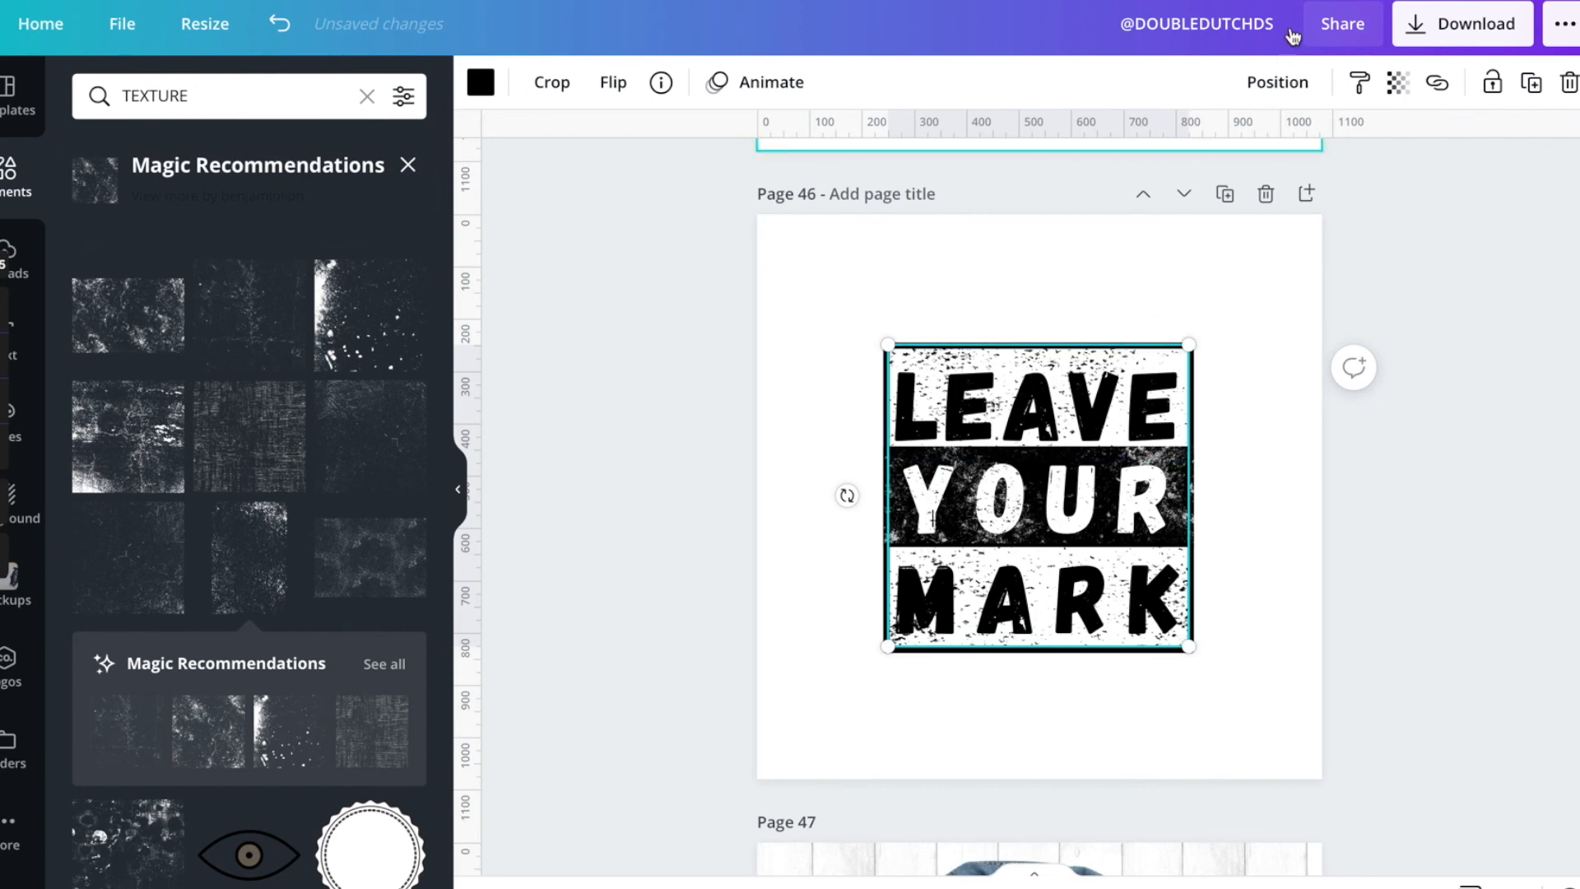
# Step: Send the cropped speckled texture to the back, behind the text and frame
pyautogui.click(1299, 80)
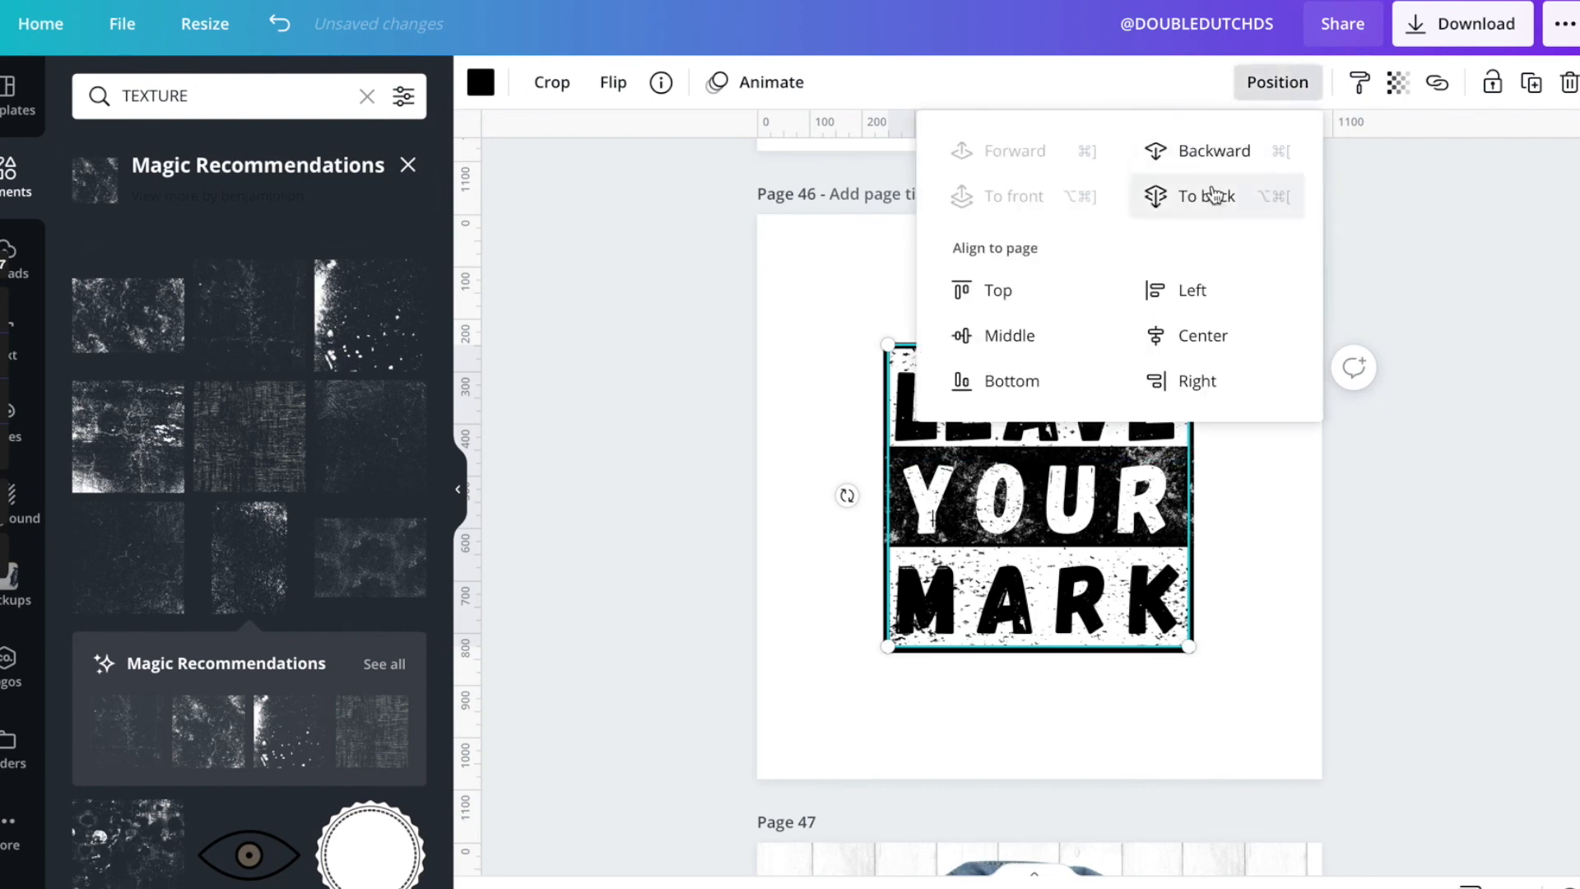
pyautogui.click(1183, 195)
pyautogui.click(1263, 606)
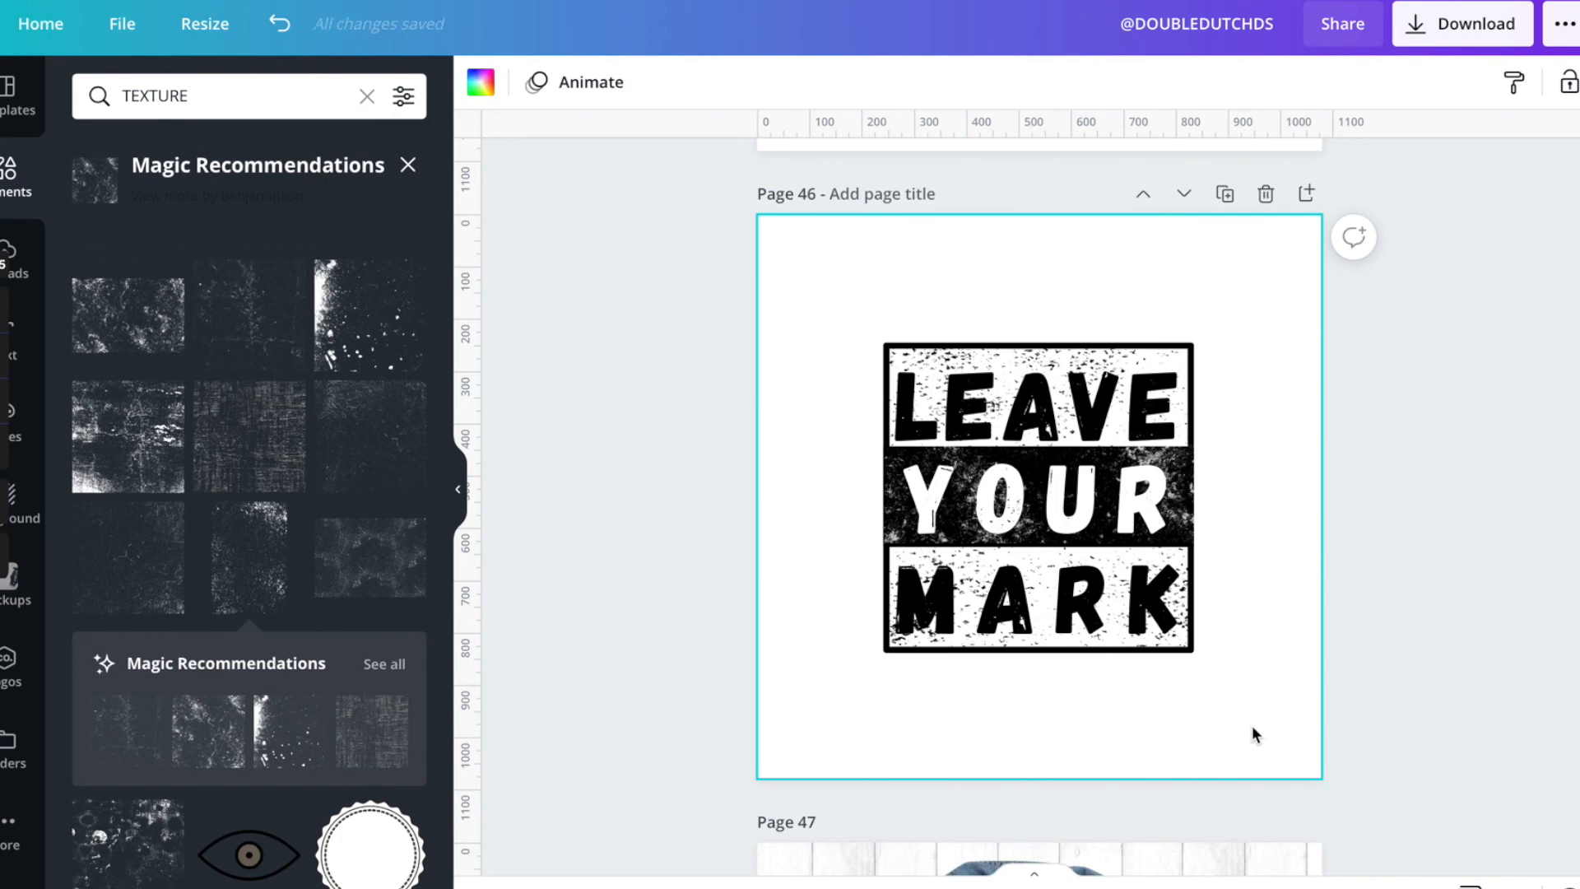
# Step: Group all text, frame and texture elements of the LEAVE YOUR MARK graphic, keeping the graphic at its original size
pyautogui.moveTo(1252, 724); pyautogui.dragTo(889, 352)
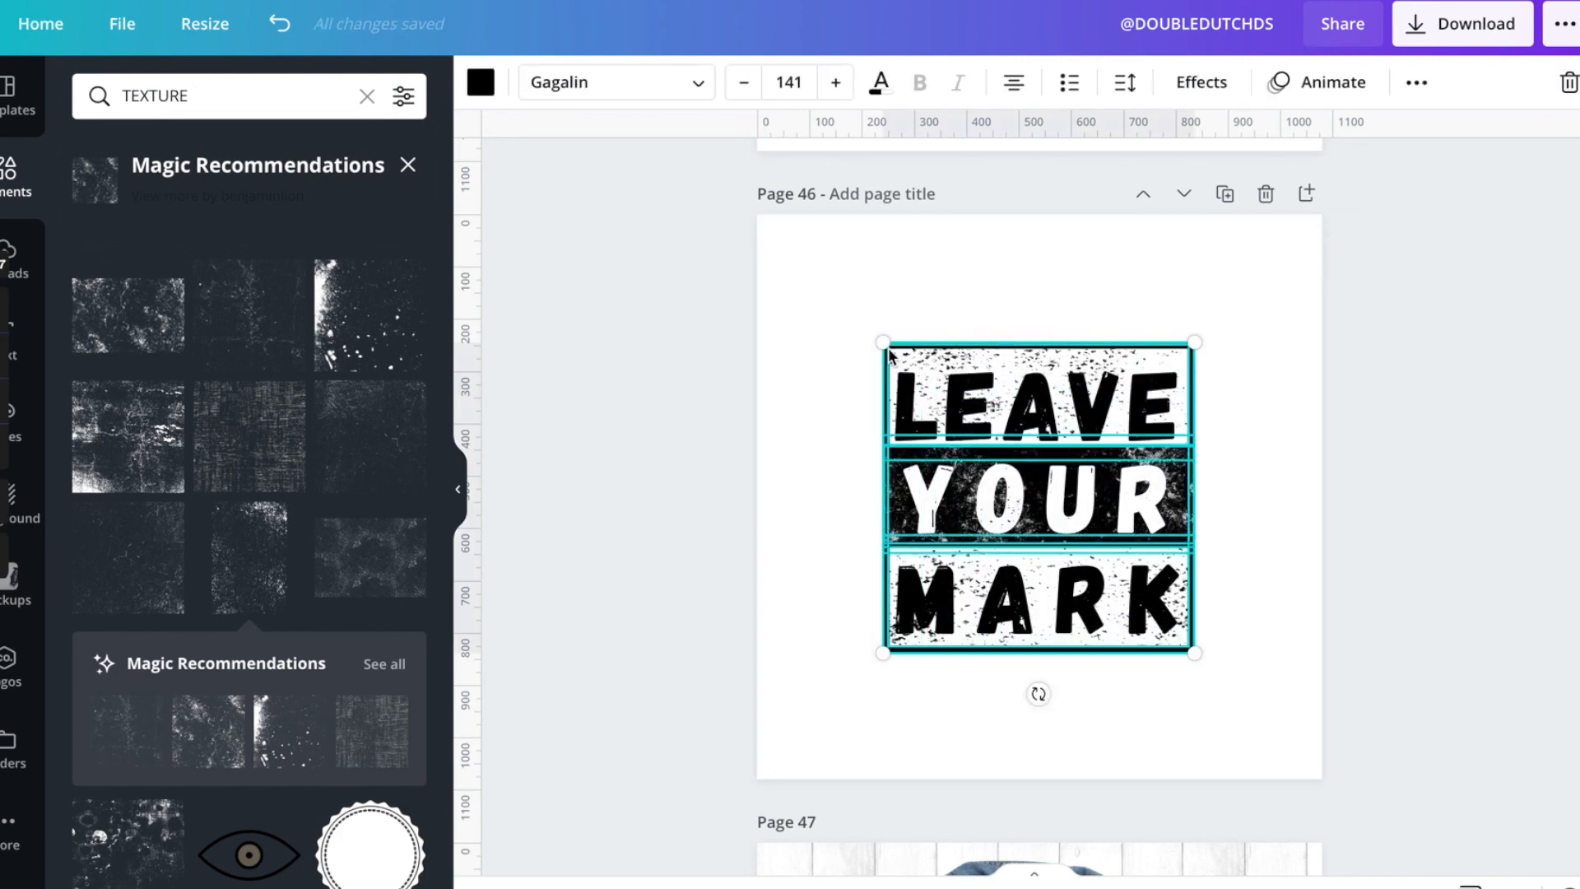
pyautogui.scroll(-3, 889, 353)
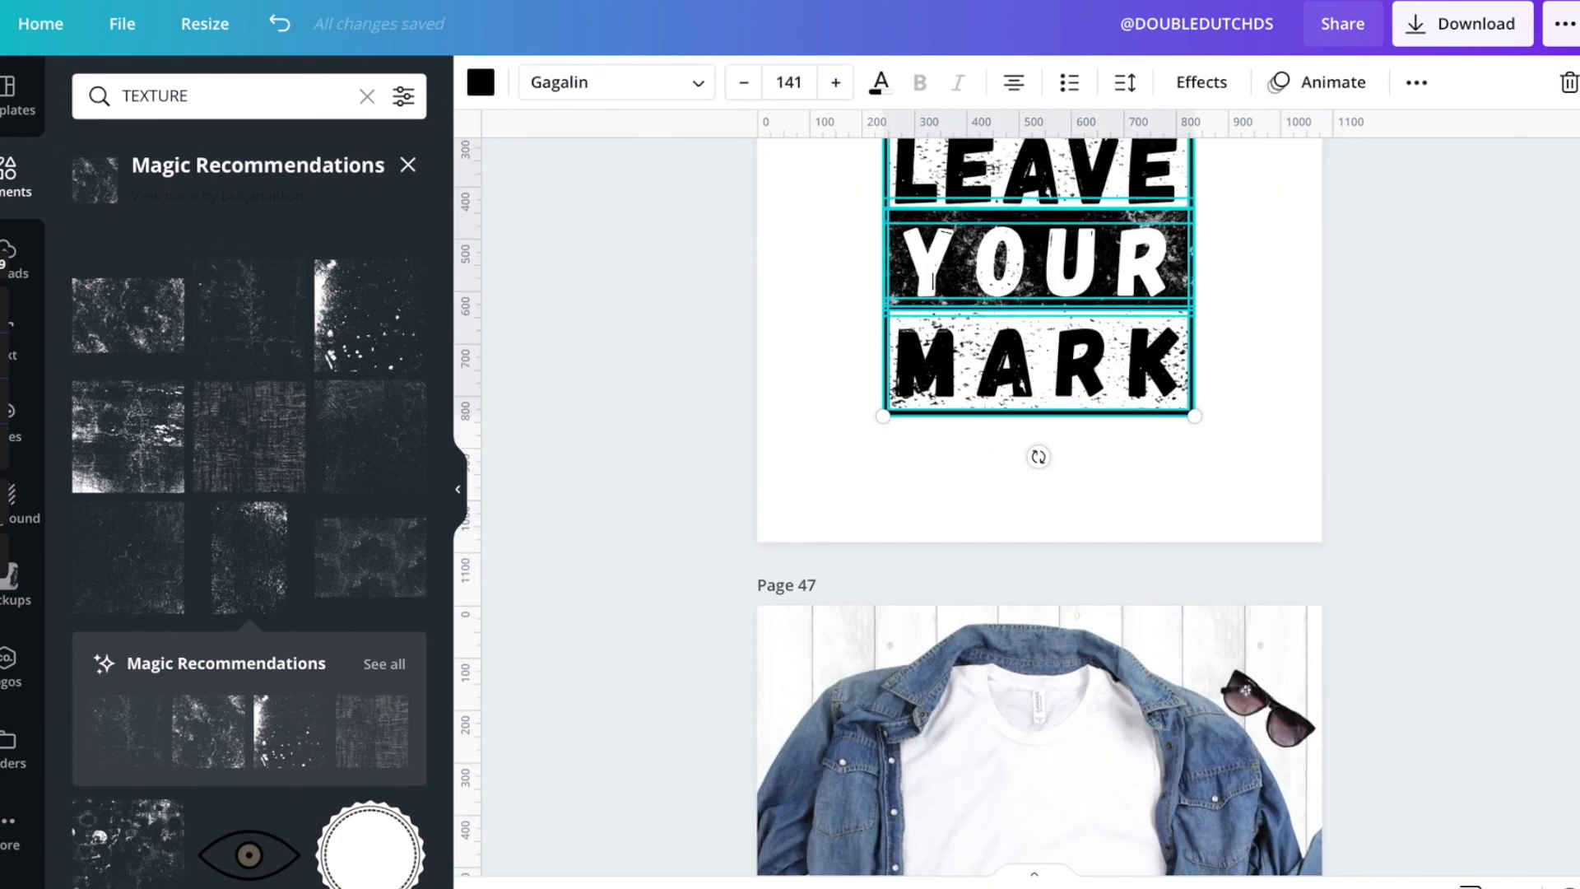
pyautogui.click(1410, 84)
pyautogui.click(1069, 134)
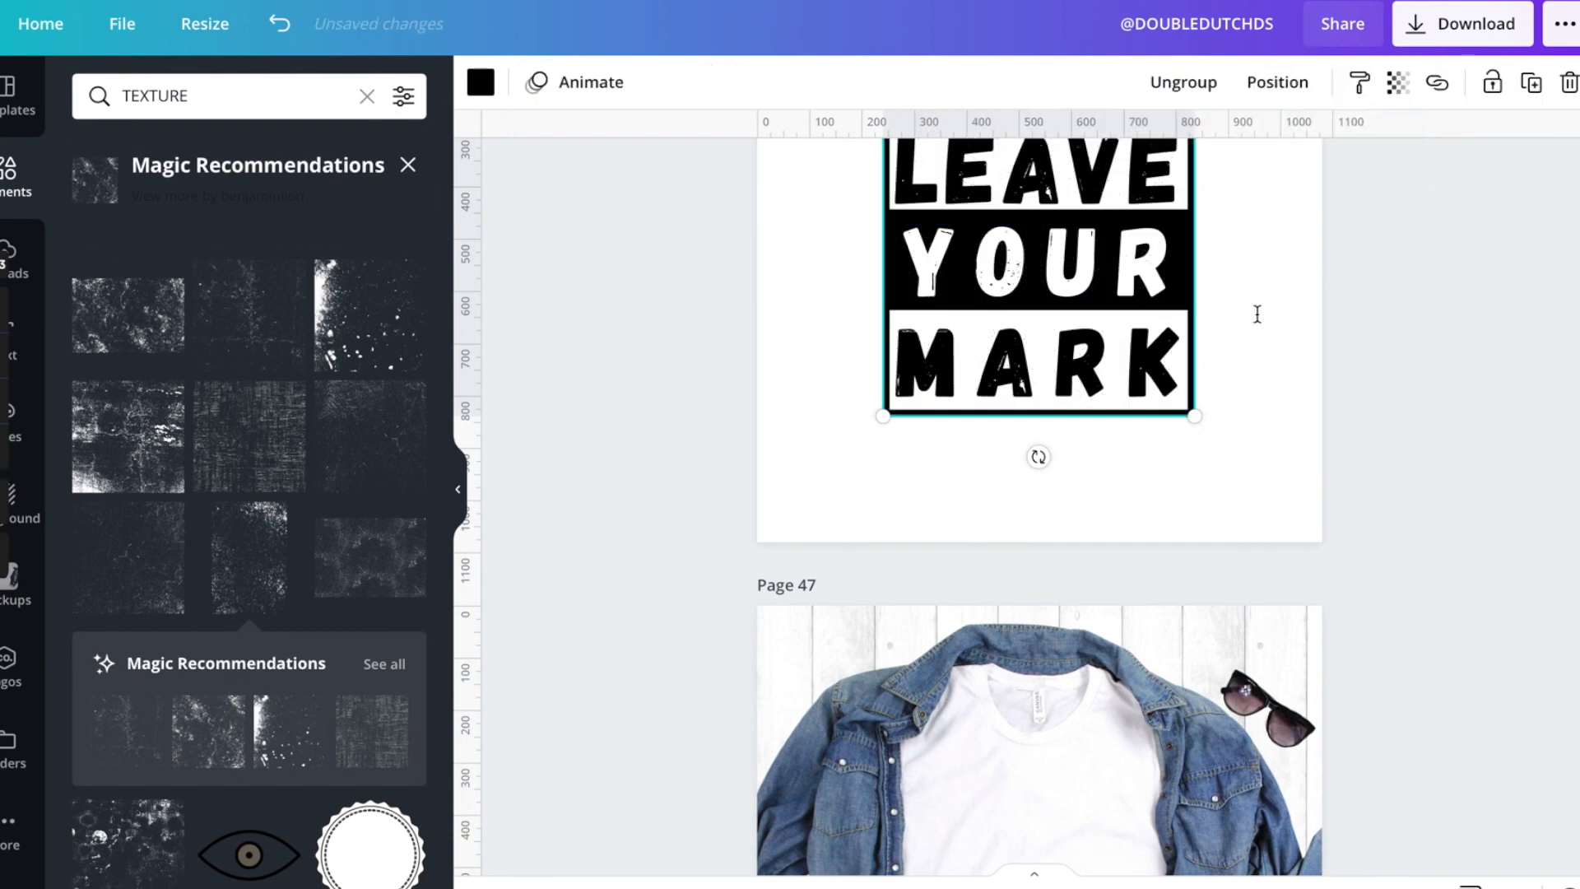
pyautogui.scroll(1, 1262, 330)
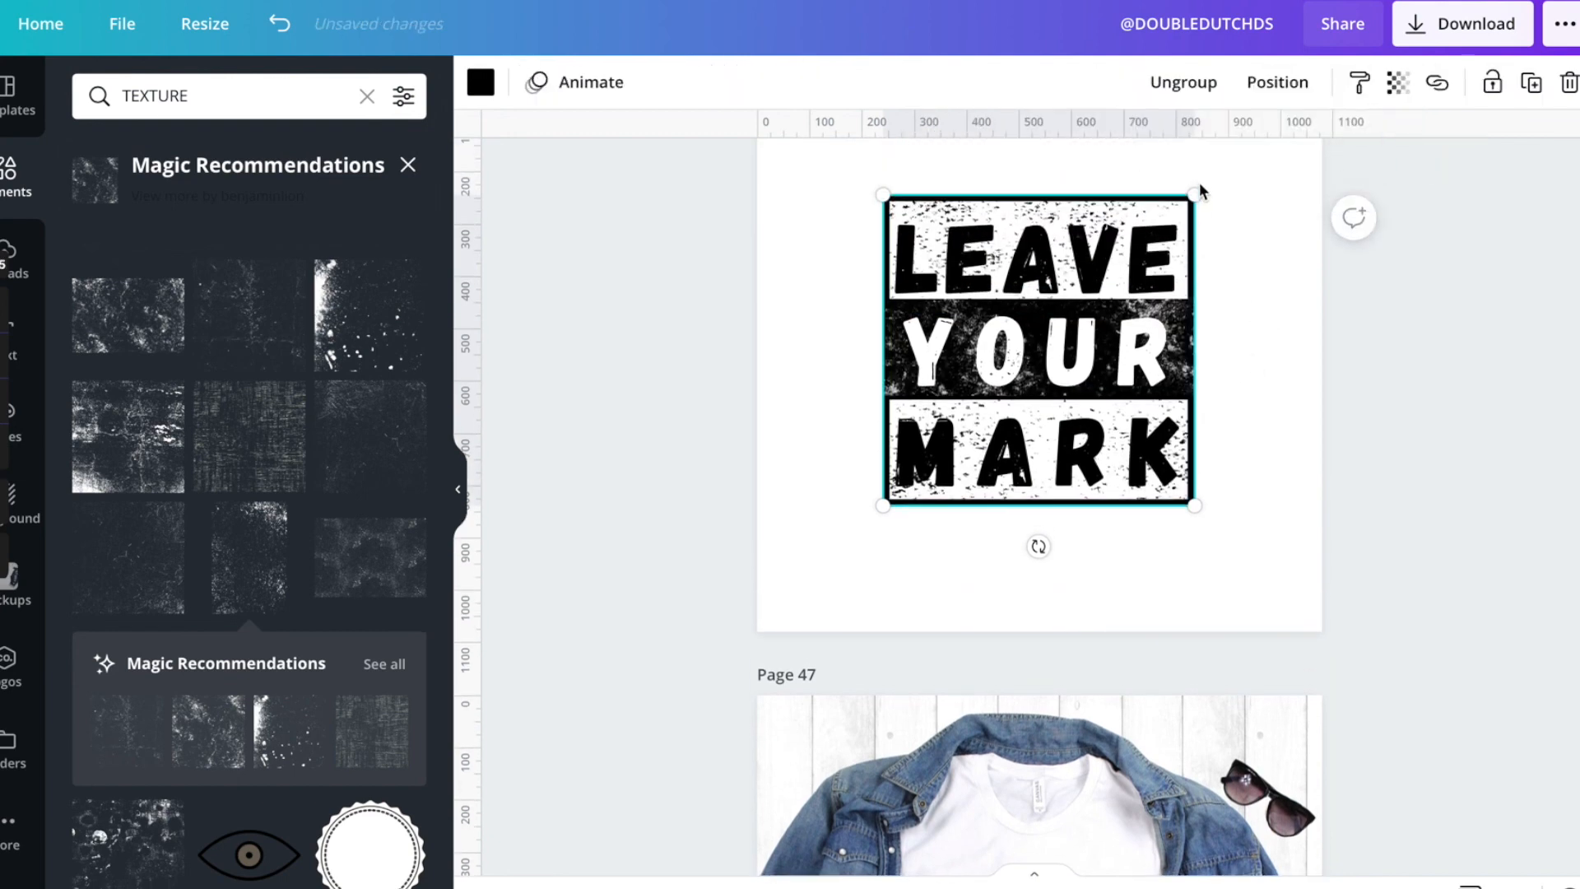
pyautogui.moveTo(1194, 195); pyautogui.dragTo(1200, 280)
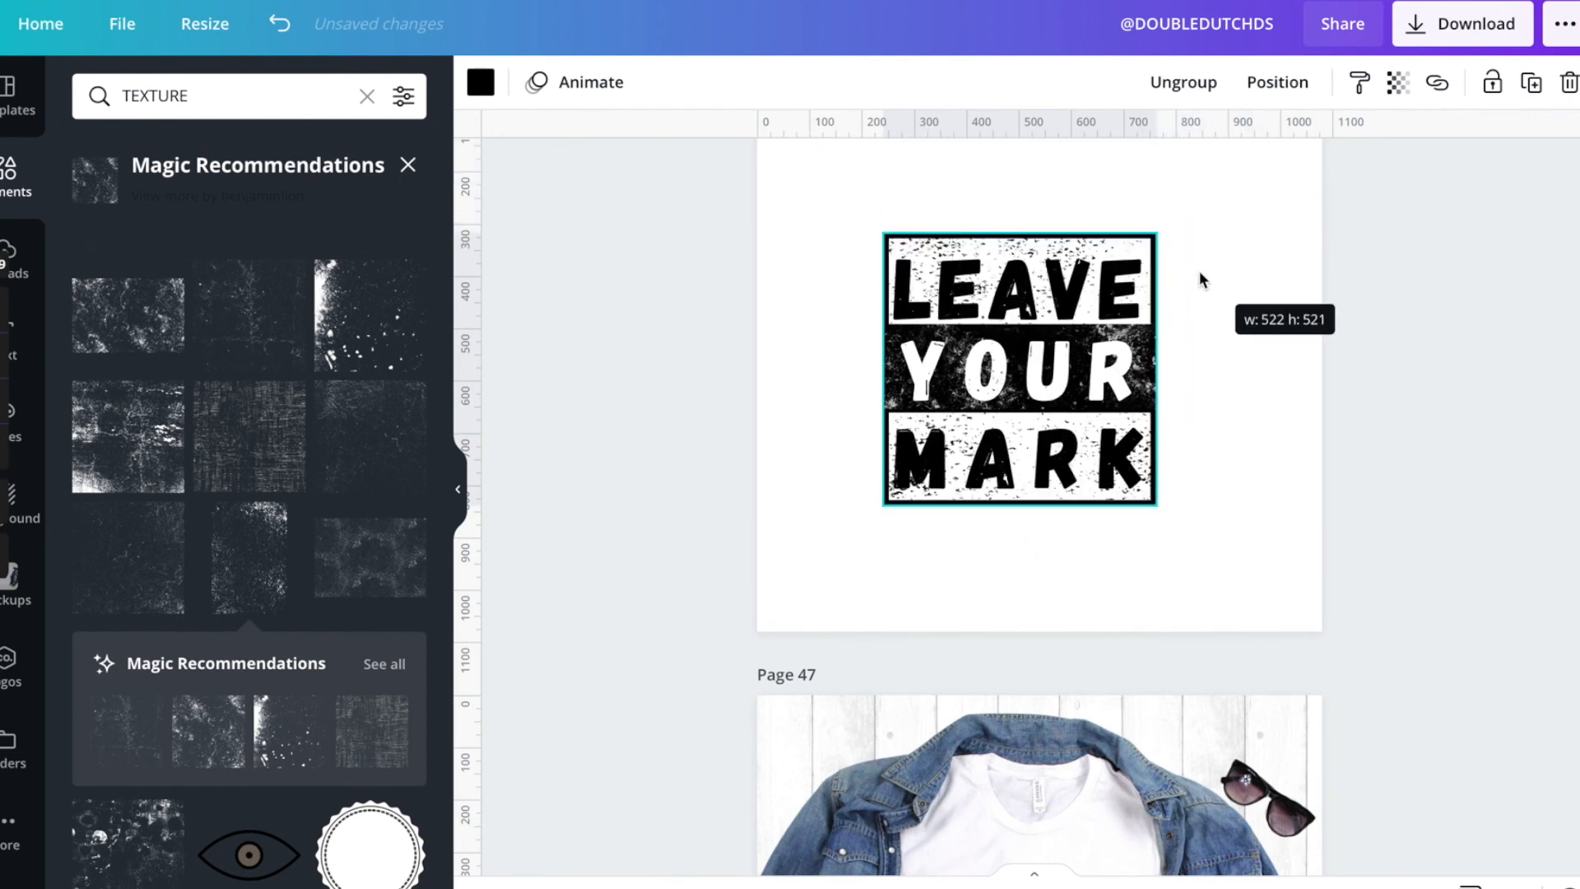
pyautogui.click(280, 23)
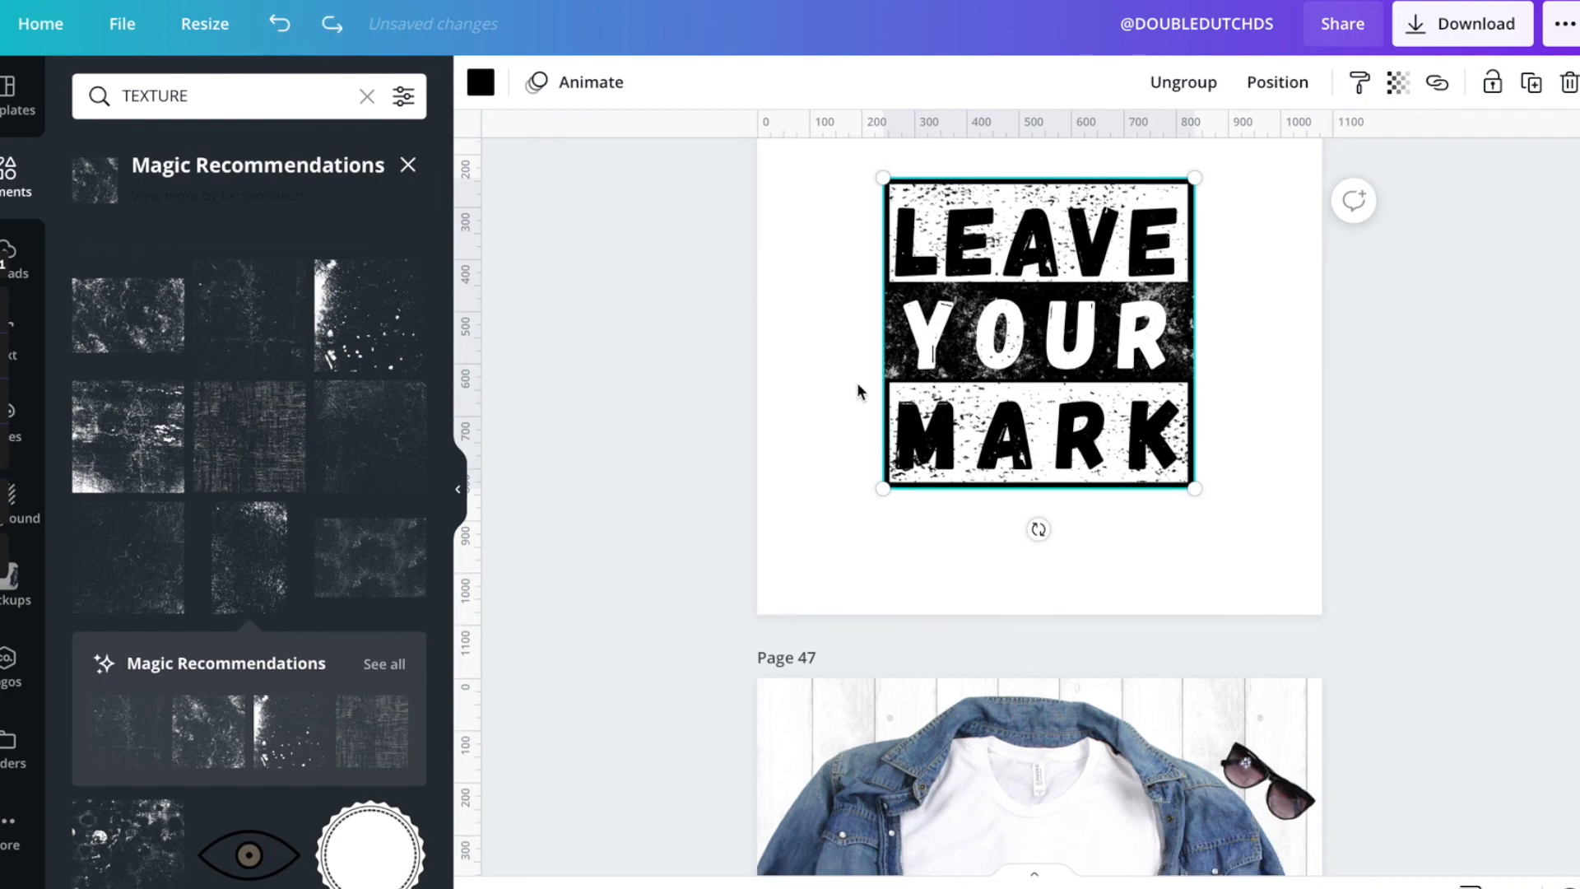
# Step: Paste the graphic onto the T-shirt mockup page, shrink it to about half size and place it on the shirt's chest
pyautogui.scroll(-5, 856, 382)
pyautogui.click(958, 511)
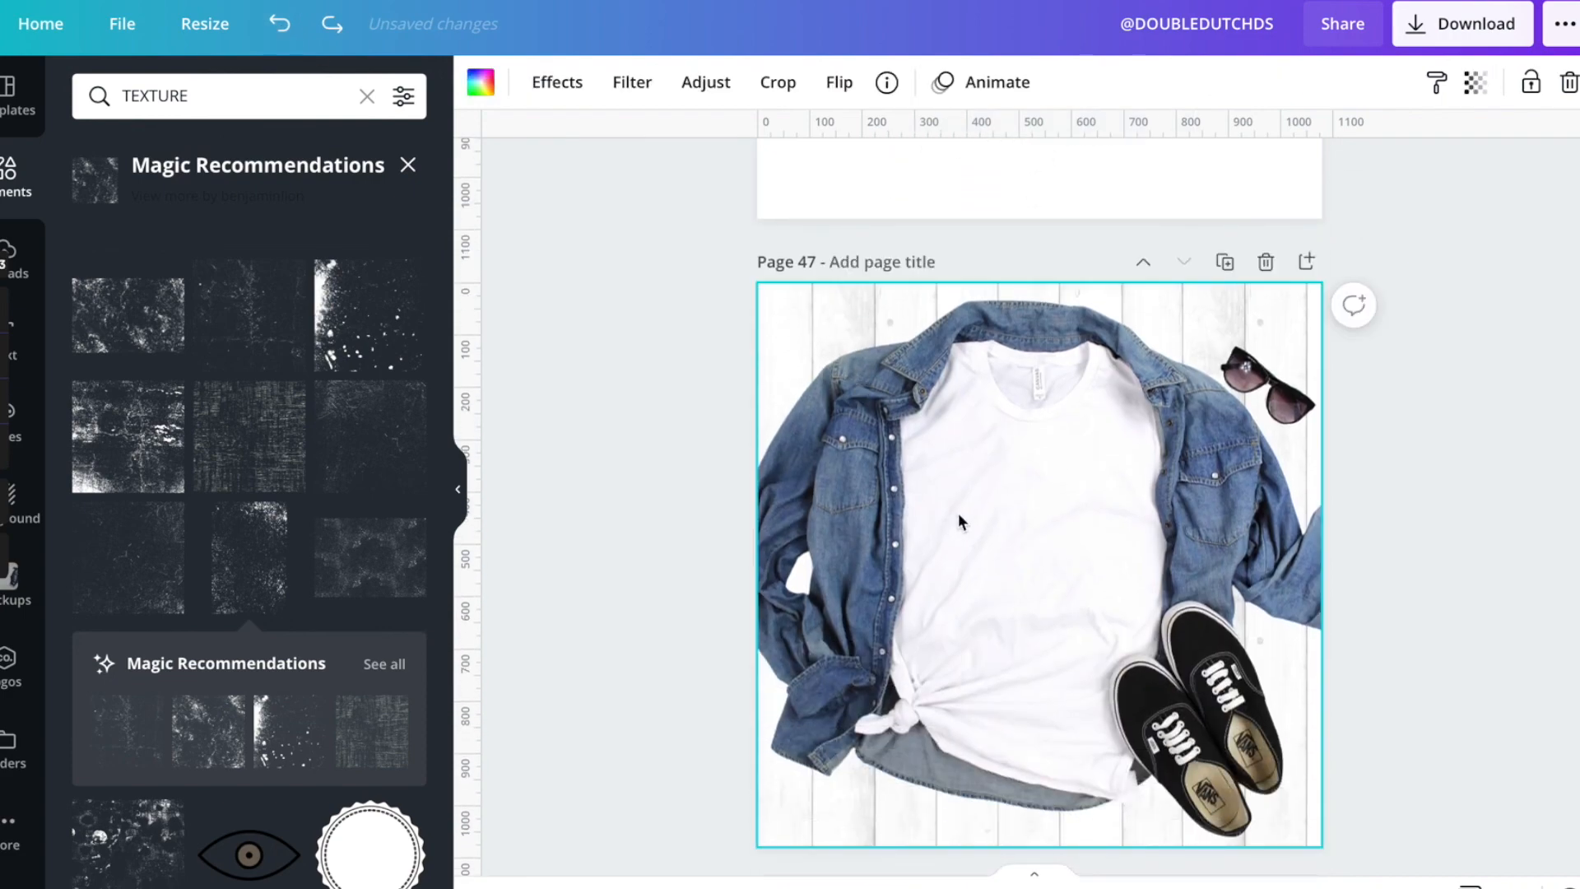
pyautogui.hotkey('ctrl', 'v')
pyautogui.moveTo(1194, 721); pyautogui.dragTo(987, 608)
pyautogui.moveTo(991, 539)
pyautogui.mouseDown()
pyautogui.moveTo(1028, 568)
pyautogui.moveTo(1021, 547)
pyautogui.mouseUp()
# Step: Nudge the graphic sideways until it is centred on the shirt, and shift it slightly higher on the chest
pyautogui.press('Left')
pyautogui.press('Left')
pyautogui.press('Left')
pyautogui.press('Left')
pyautogui.press('Left')
pyautogui.press('Left')
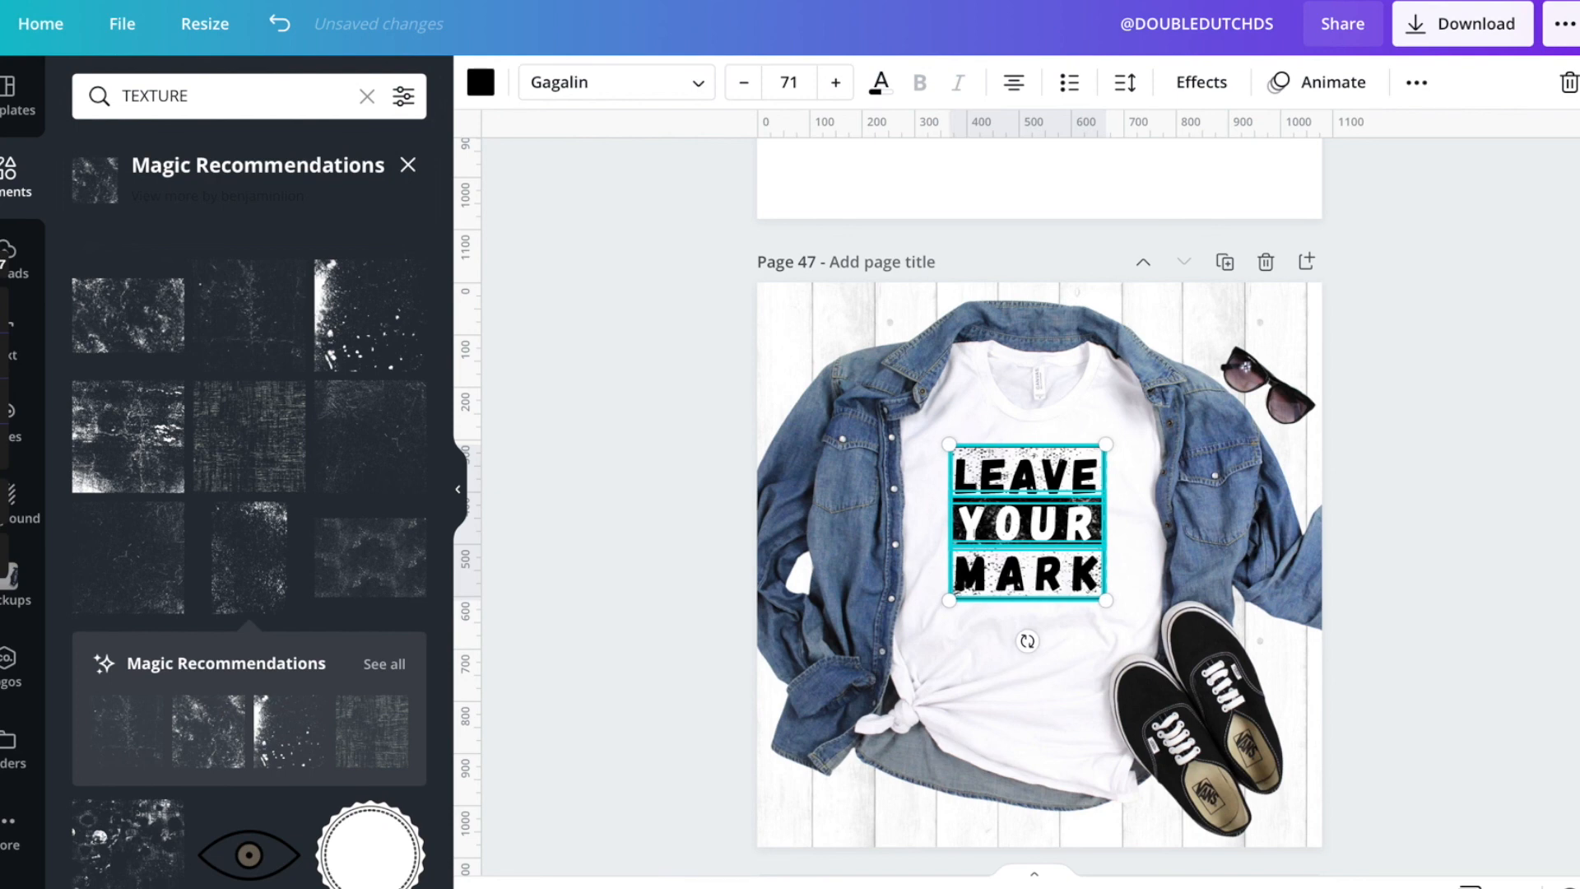
pyautogui.press('Left')
pyautogui.press('Right')
pyautogui.press('Right')
pyautogui.press('Right')
pyautogui.press('Right')
pyautogui.press('Right')
pyautogui.press('Right')
pyautogui.press('Right')
pyautogui.press('Right')
pyautogui.press('Right')
pyautogui.press('Right')
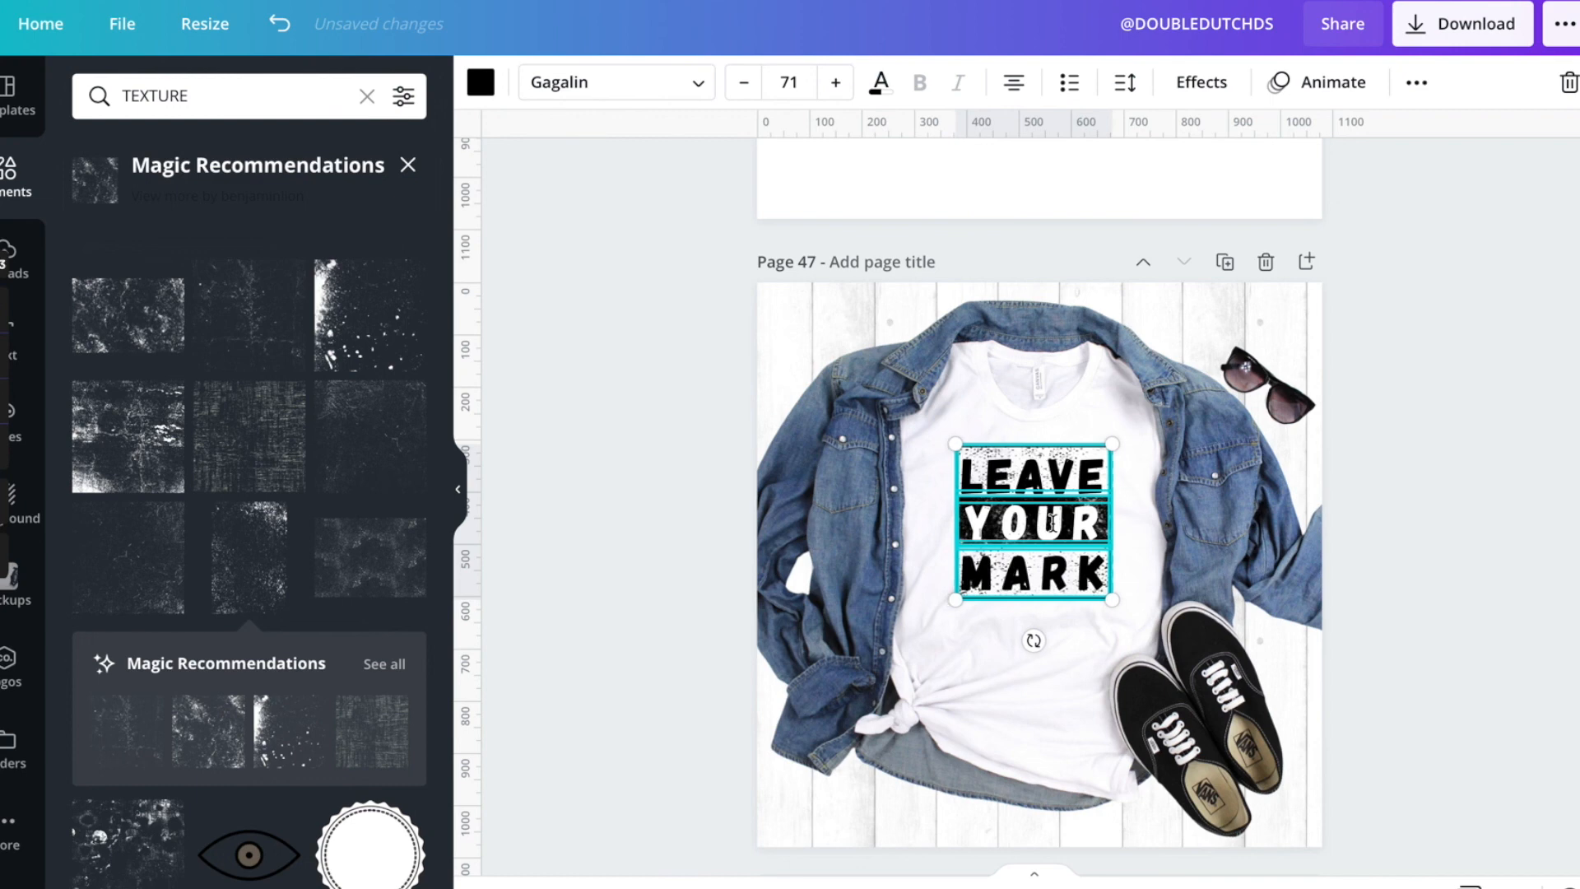
pyautogui.moveTo(1053, 520); pyautogui.dragTo(1050, 515)
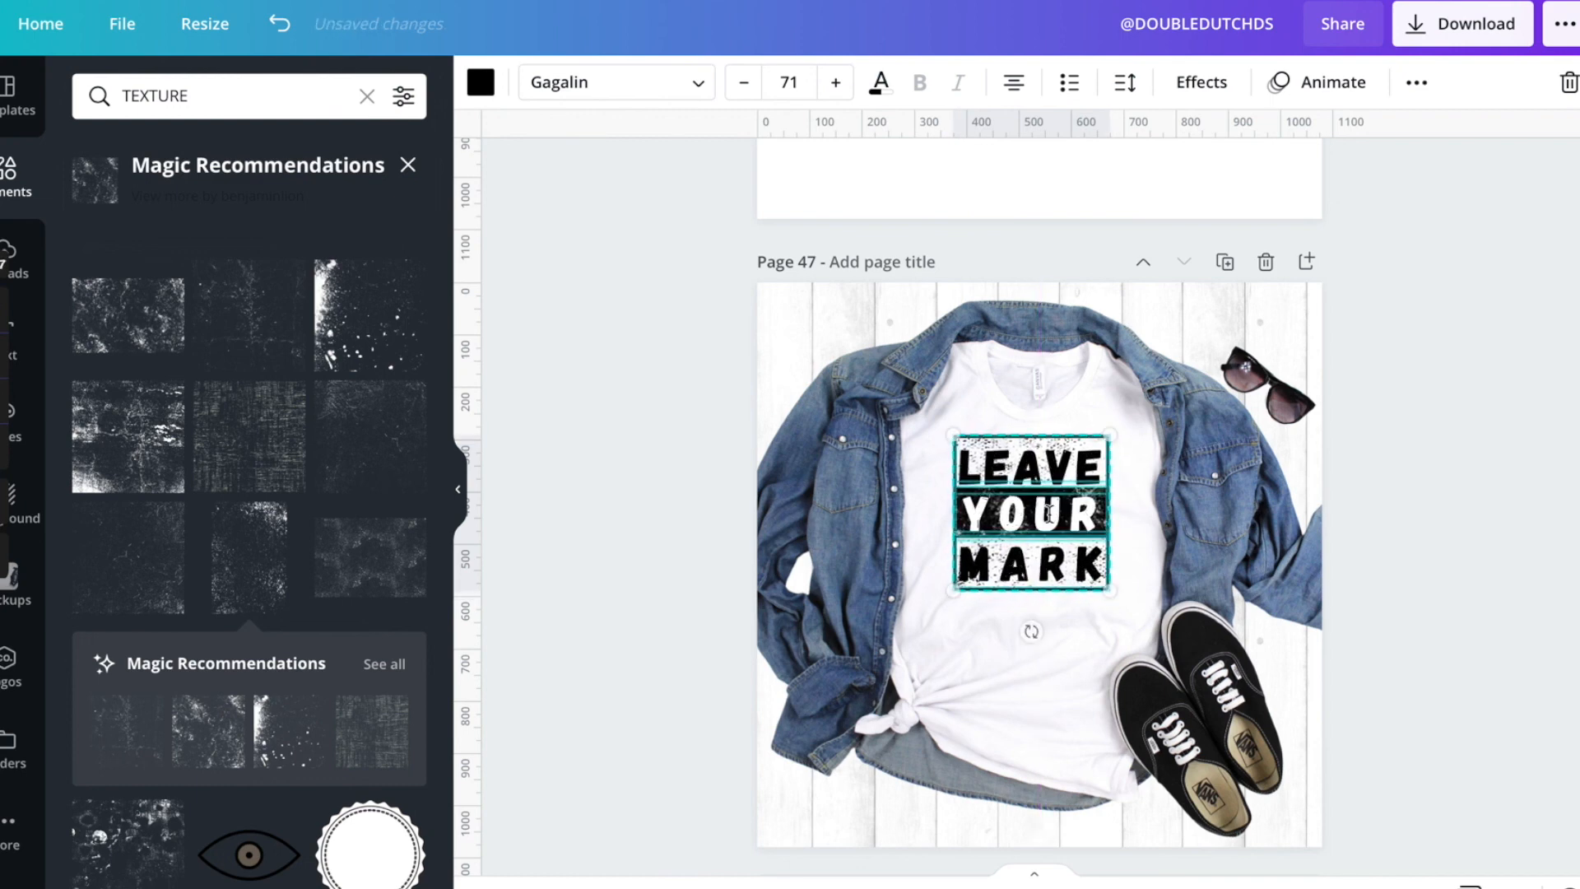
pyautogui.click(1150, 588)
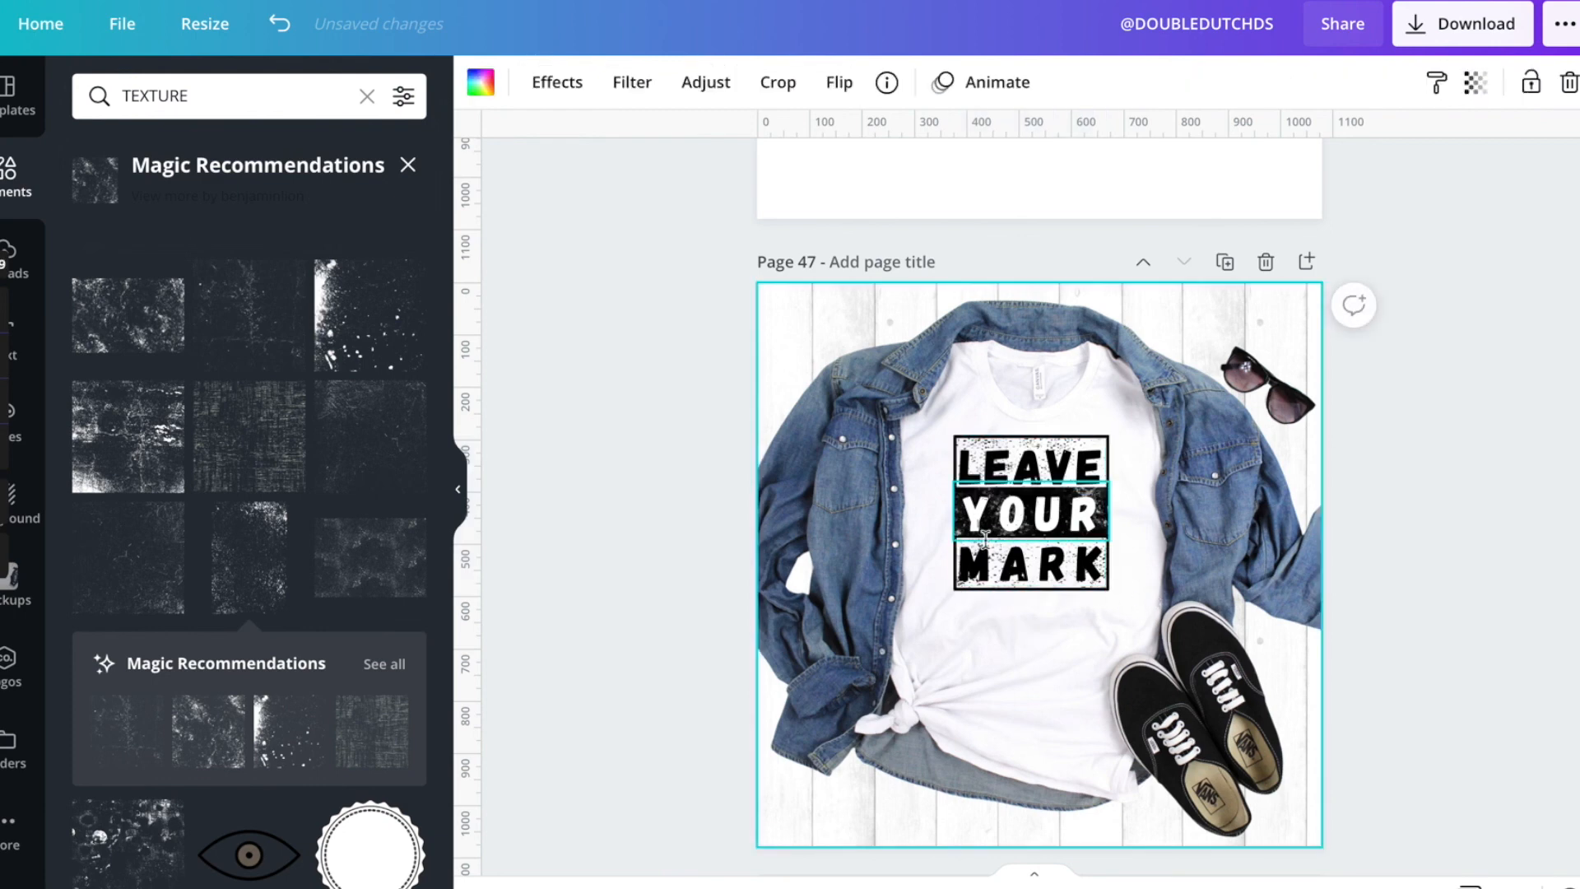
# Step: Select all parts of the shirt graphic and nudge them slightly down
pyautogui.moveTo(1176, 605); pyautogui.dragTo(954, 445)
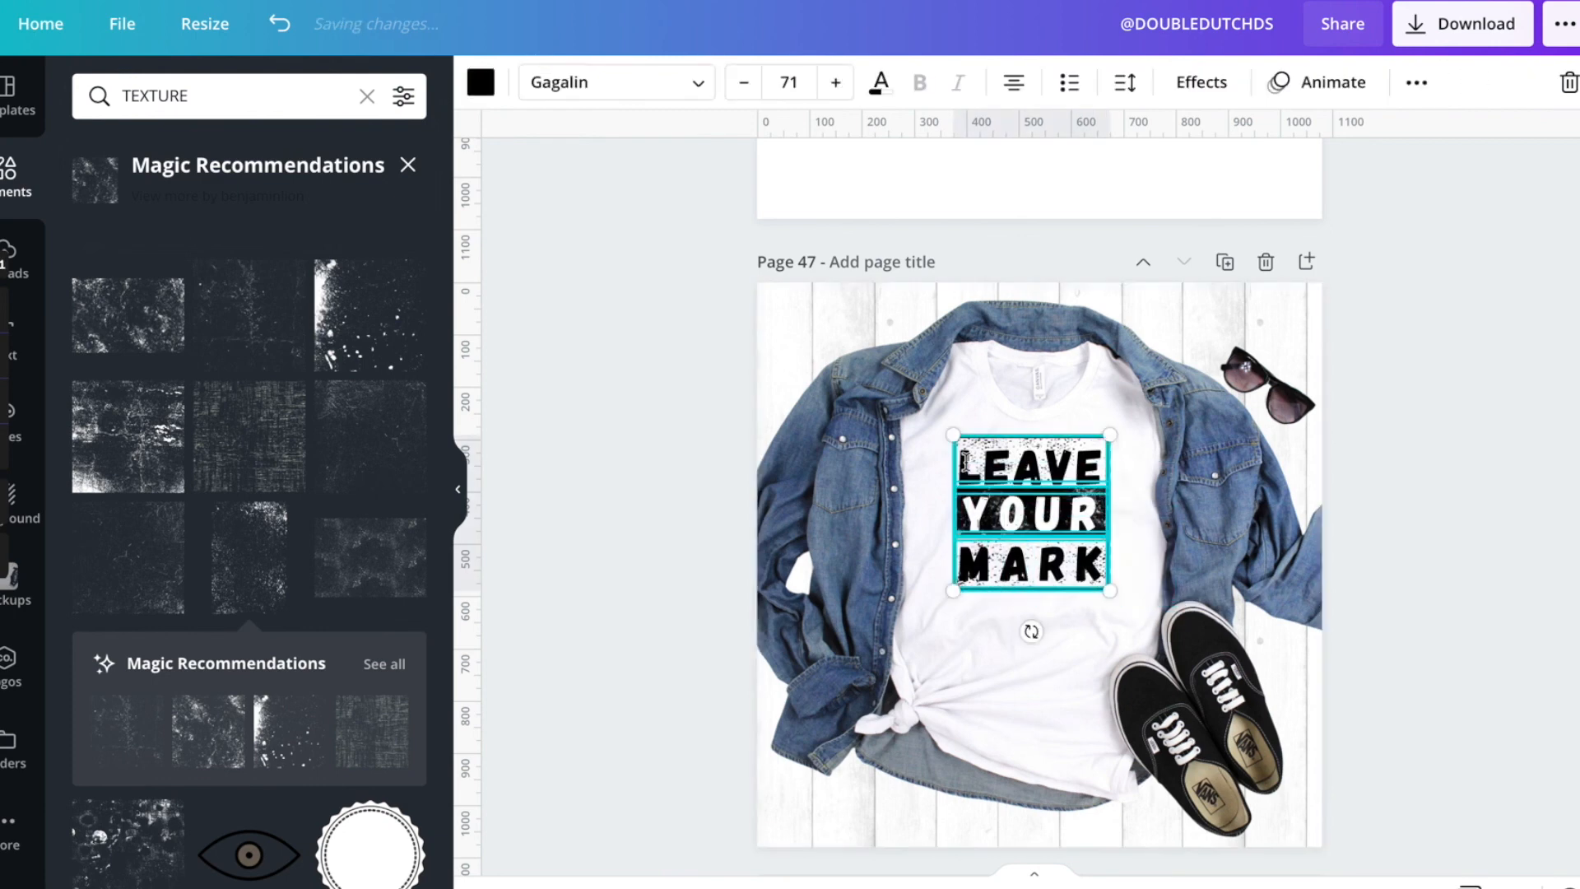
pyautogui.press('Down')
pyautogui.press('Down')
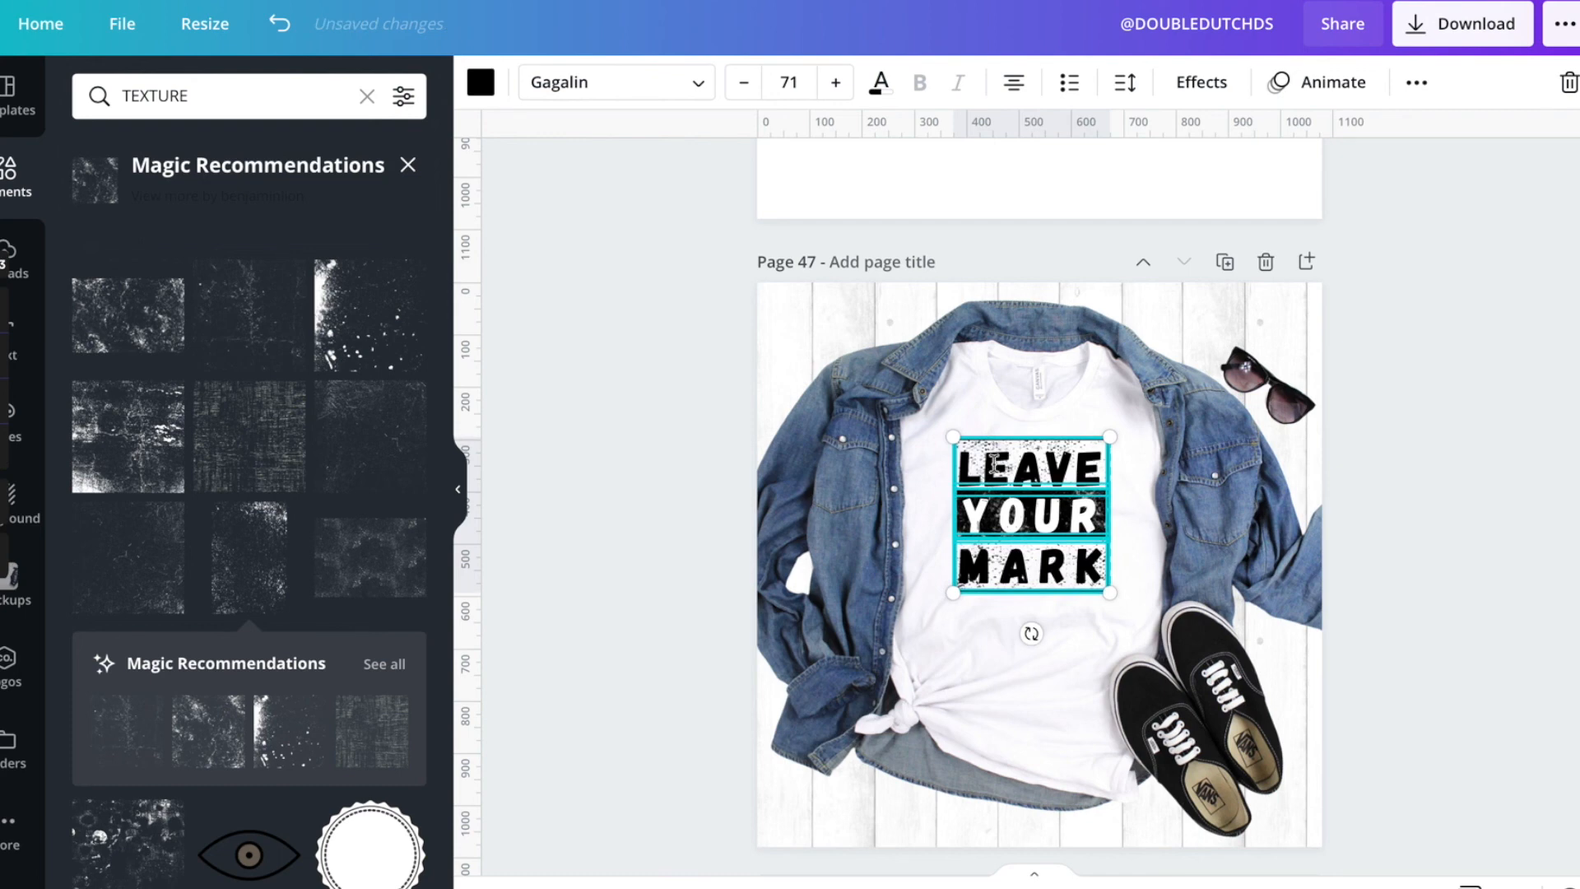
pyautogui.click(1187, 521)
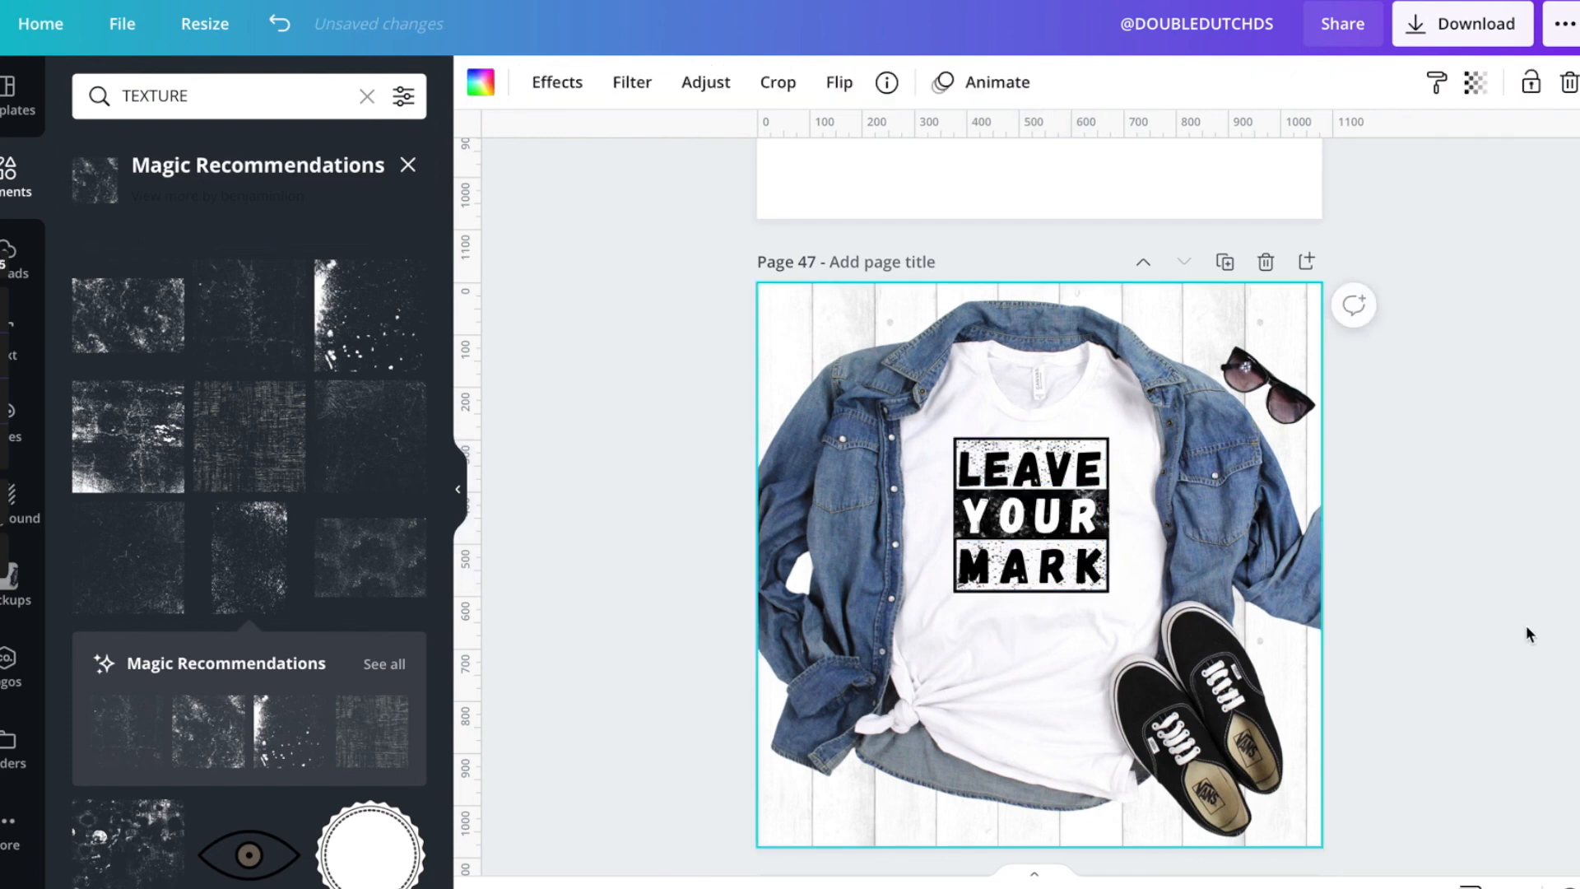